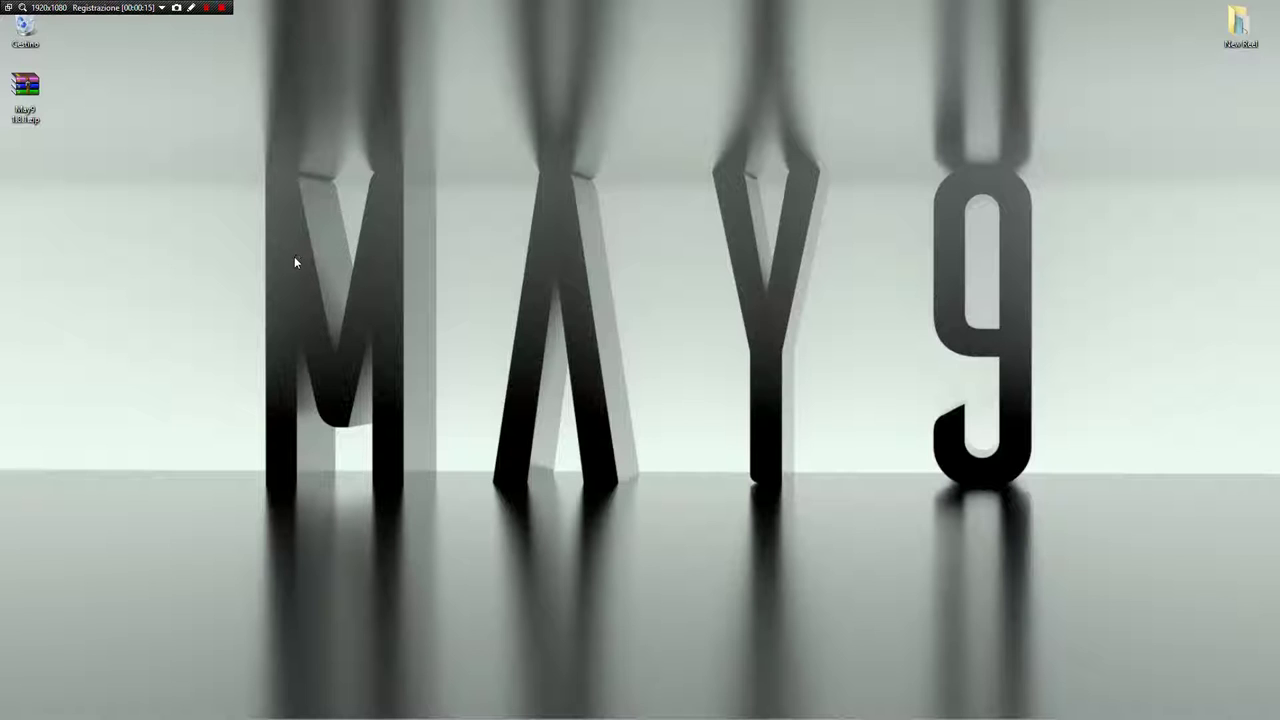
Open ChangeLog.txt from the May9 1.8.1.zip archive and position its window over the desktop.
{"action": "double_click", "coordinate": [44, 101]}
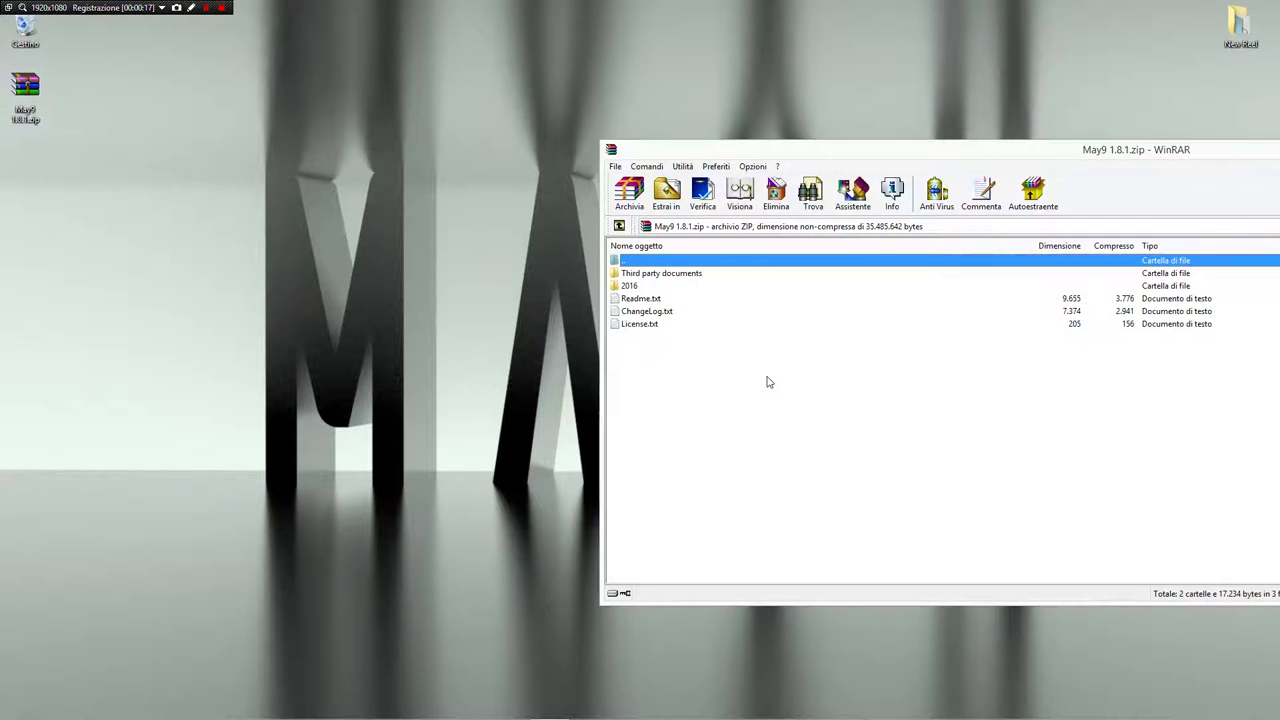
{"action": "double_click", "coordinate": [672, 312]}
{"action": "left_click_drag", "start_coordinate": [381, 92], "coordinate": [545, 50]}
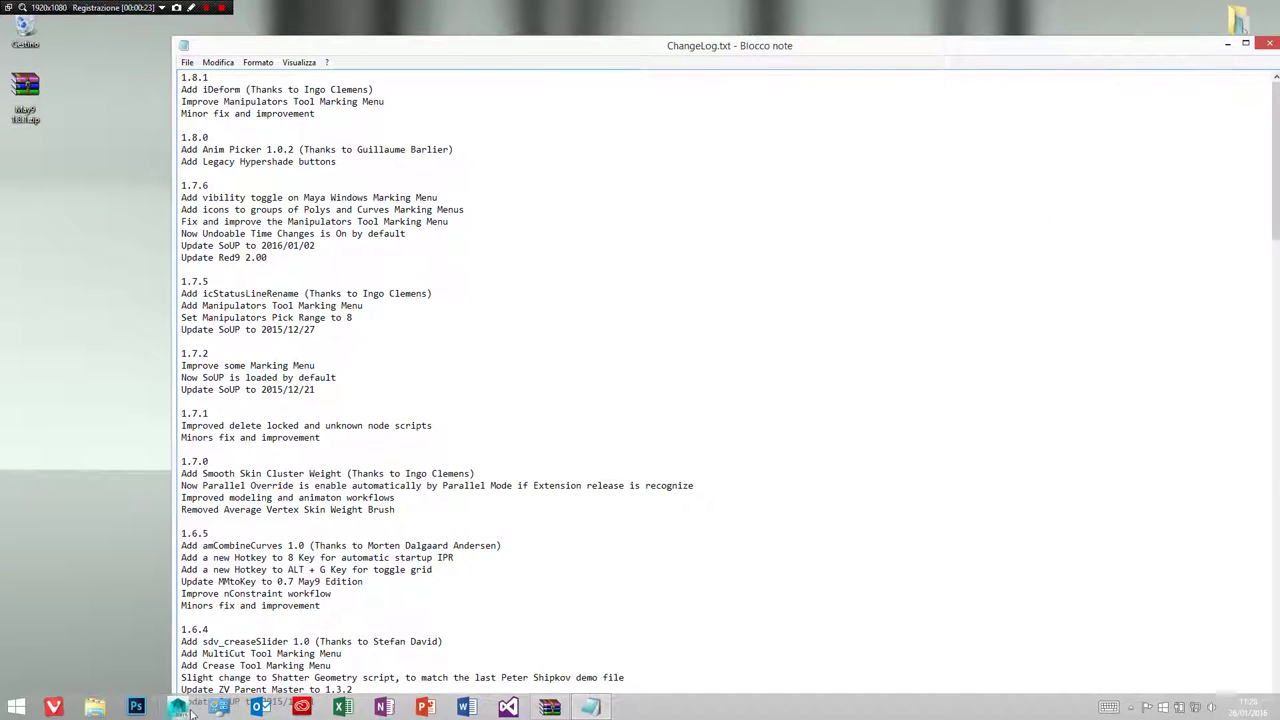
Launch Maya and review the newest version entries in the changelog while it loads.
{"action": "left_click", "coordinate": [200, 705]}
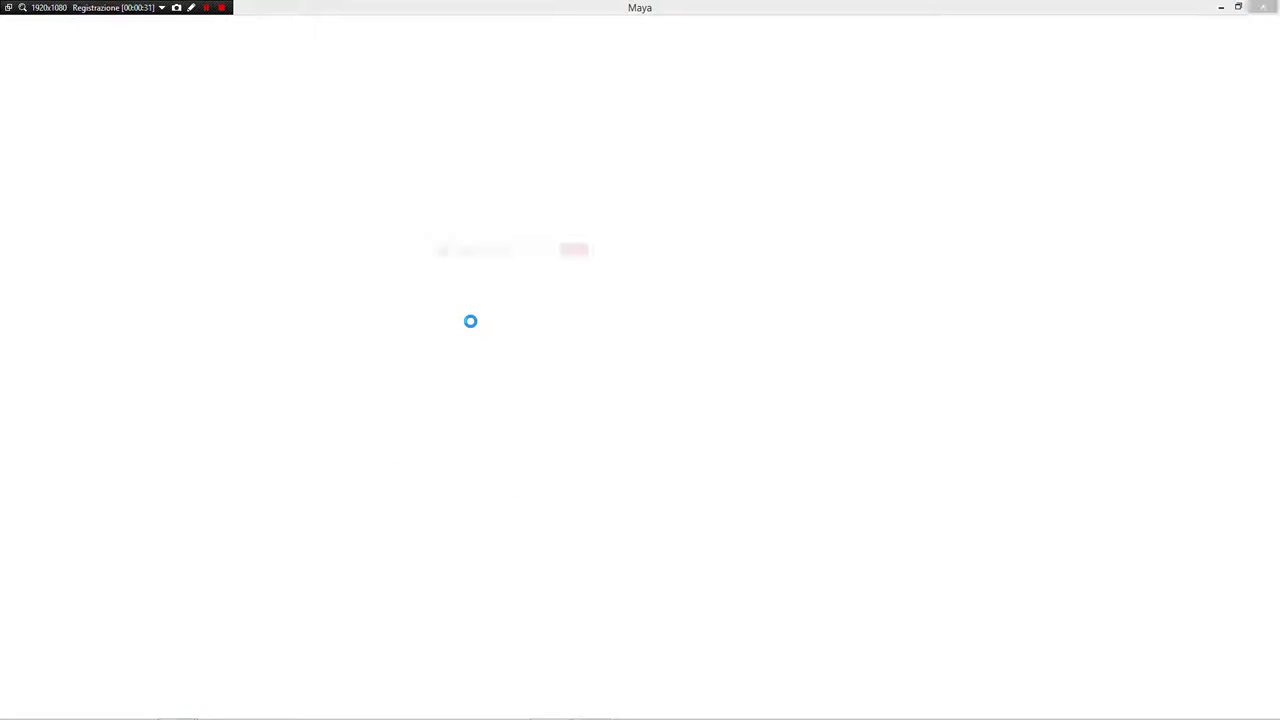
{"action": "key", "text": "alt+Tab"}
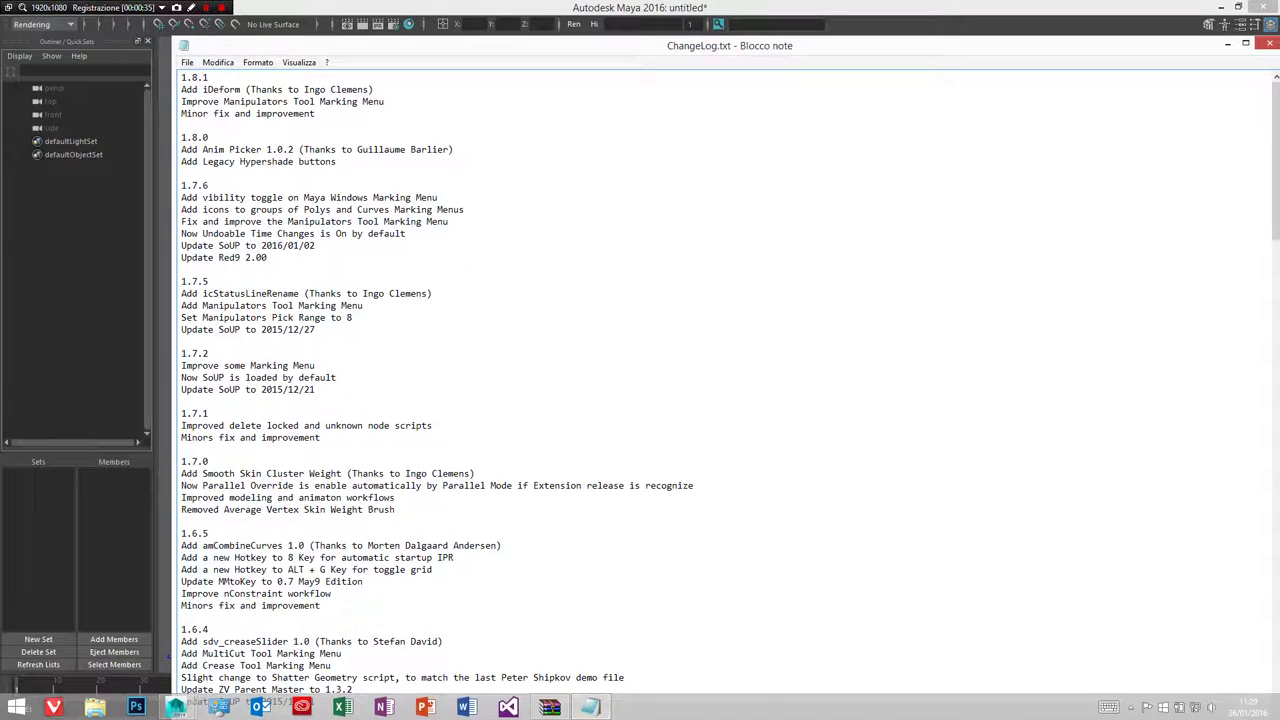
{"action": "scroll", "coordinate": [730, 395], "scroll_direction": "down", "scroll_amount": 5}
{"action": "scroll", "coordinate": [730, 395], "scroll_direction": "up", "scroll_amount": 5}
{"action": "scroll", "coordinate": [730, 395], "scroll_direction": "down", "scroll_amount": 3}
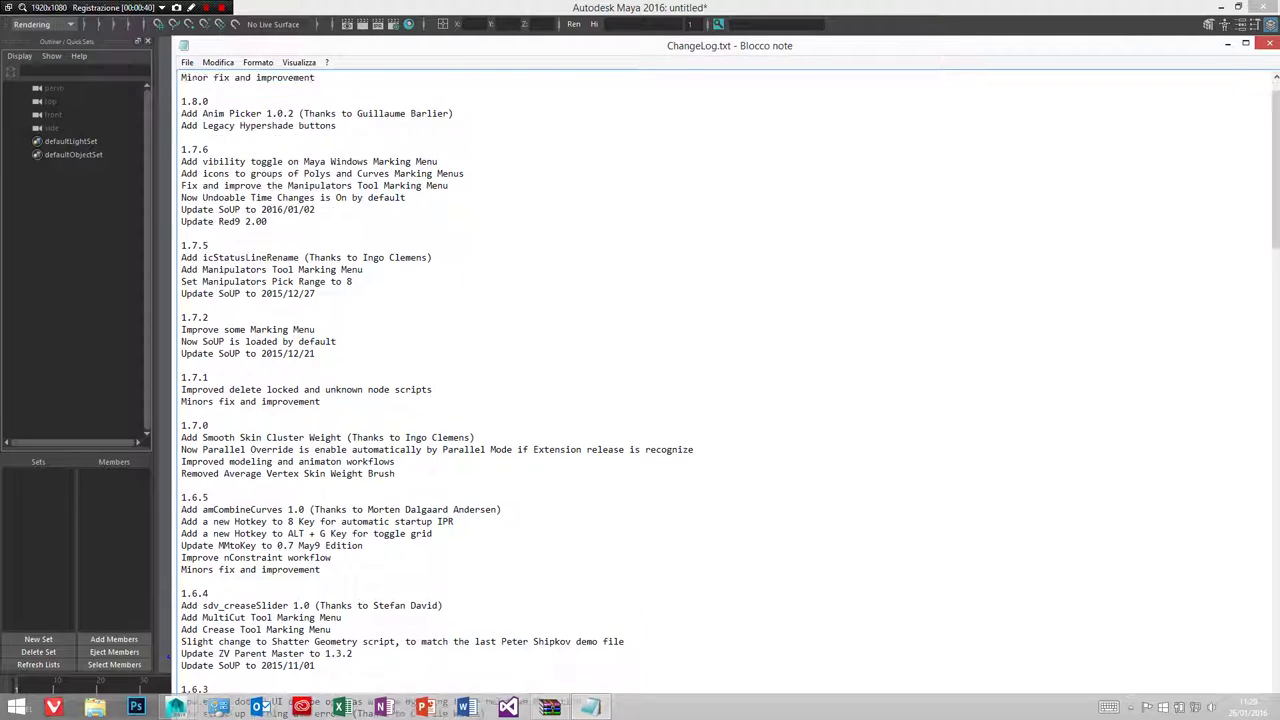
{"action": "scroll", "coordinate": [730, 395], "scroll_direction": "up", "scroll_amount": 3}
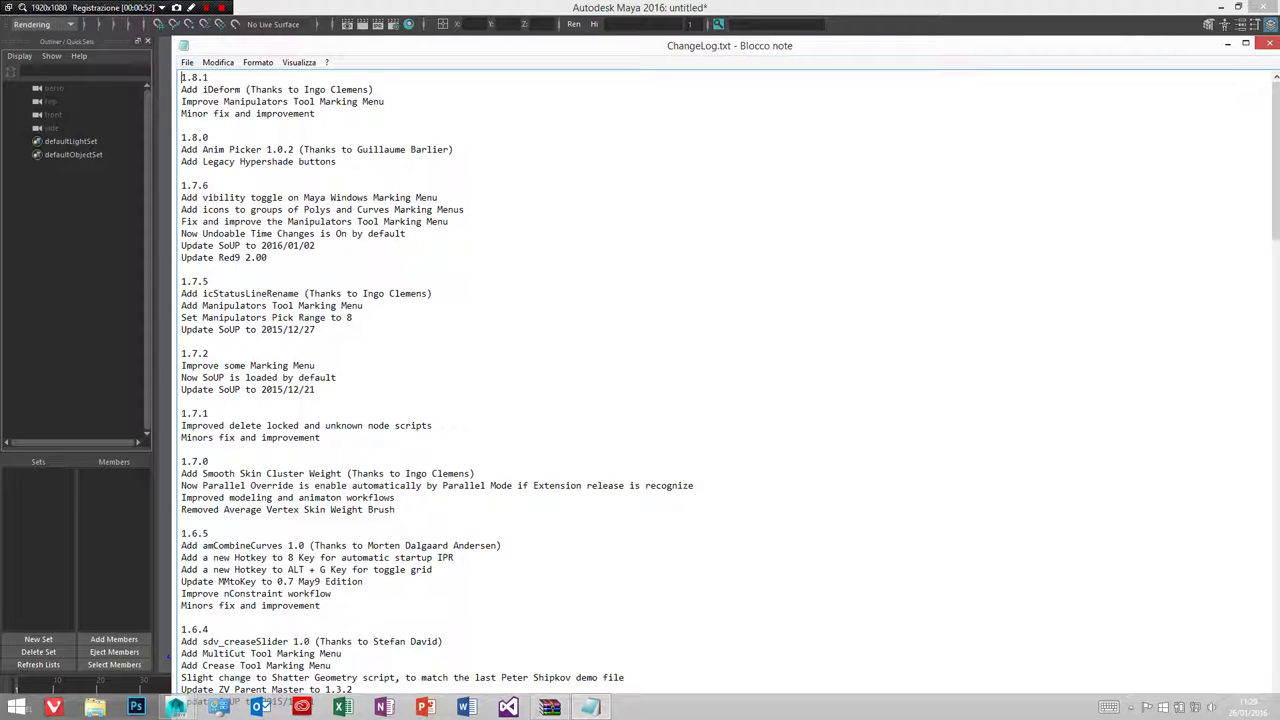
Switch to Maya and create a polygon sphere centred at about X -1.21, Y 3.43, Z 3.63.
{"action": "left_click_drag", "start_coordinate": [313, 47], "coordinate": [870, 388]}
{"action": "left_click", "coordinate": [660, 263]}
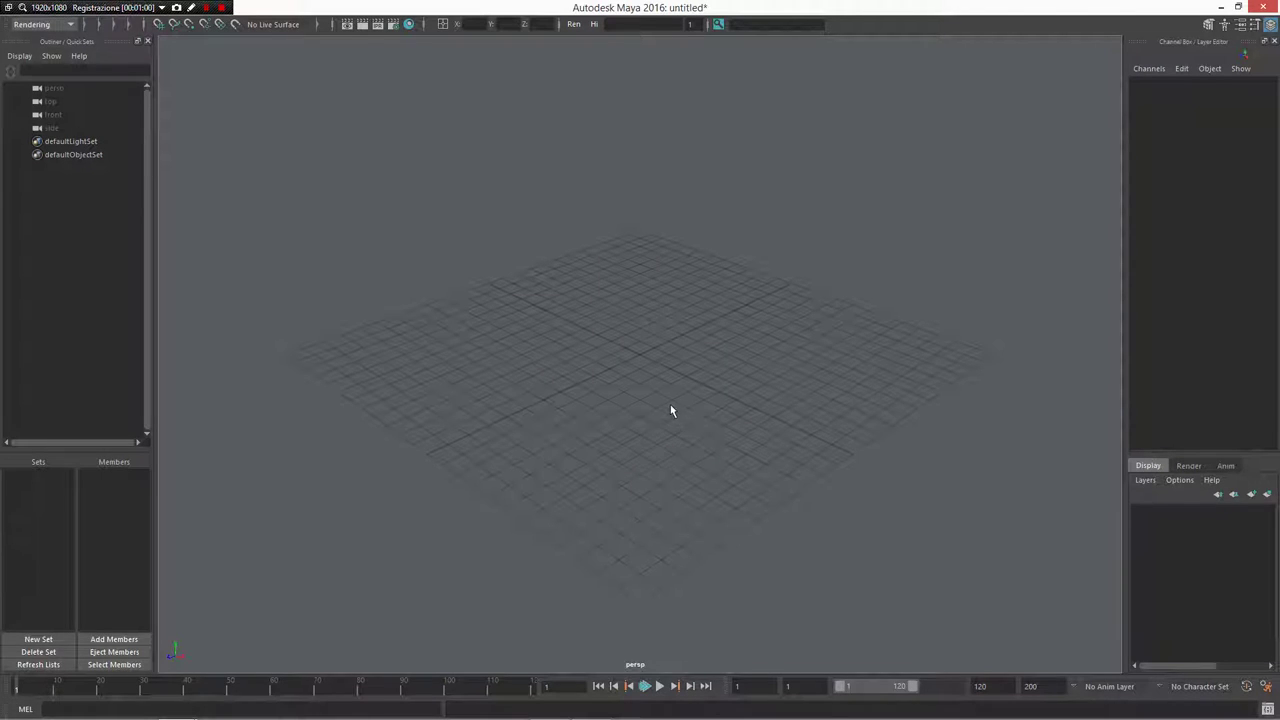
{"action": "right_click_drag", "start_coordinate": [657, 365], "coordinate": [543, 283], "text": "shift"}
{"action": "left_click_drag", "start_coordinate": [564, 370], "coordinate": [650, 345]}
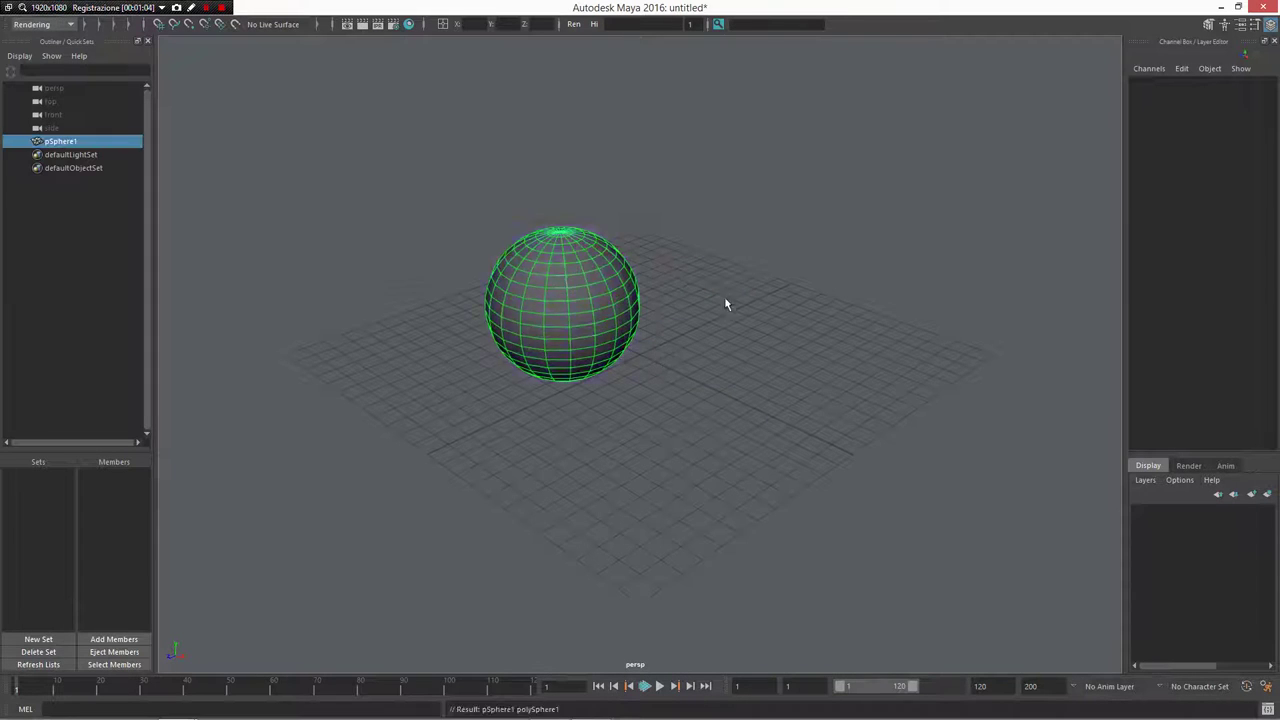
Duplicate the sphere, move the copy beside the original to about Z -1.34, and scale it uniformly to about 0.35.
{"action": "left_click_drag", "start_coordinate": [724, 388], "coordinate": [634, 404], "text": "alt"}
{"action": "key", "text": "ctrl+d"}
{"action": "key", "text": "w"}
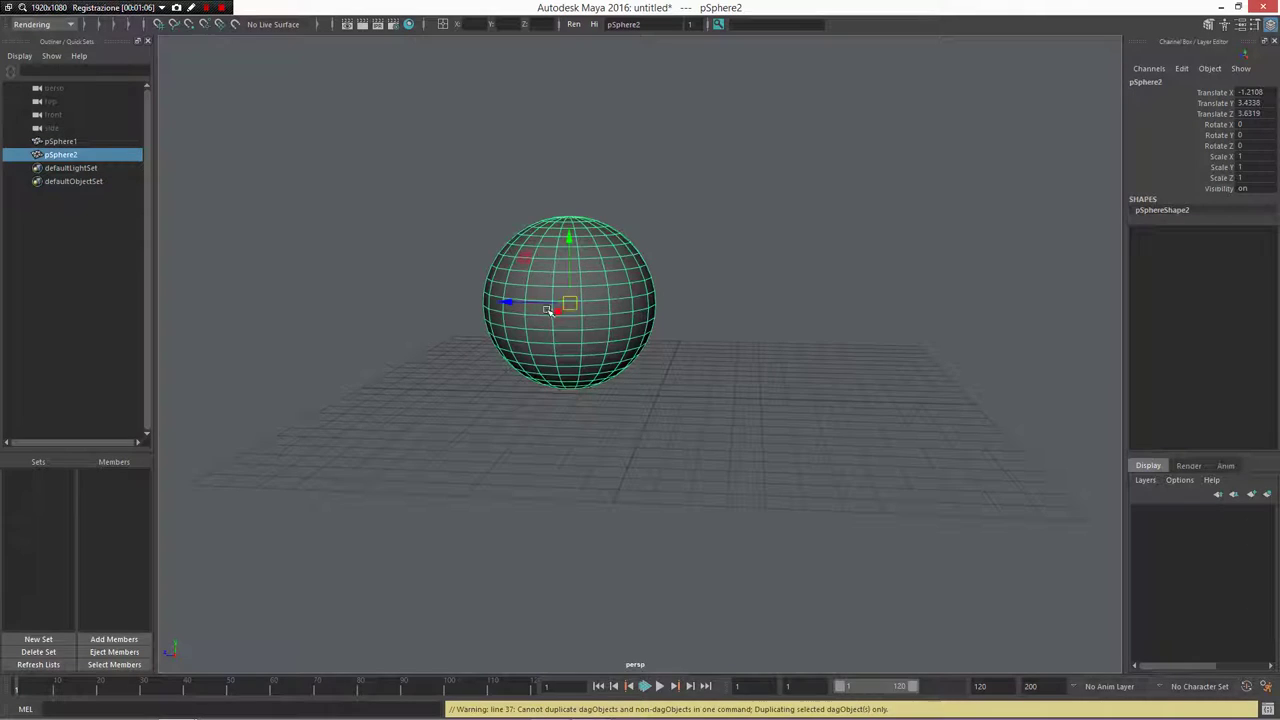
{"action": "left_click_drag", "start_coordinate": [508, 299], "coordinate": [609, 417]}
{"action": "key", "text": "r"}
{"action": "key", "text": "e"}
{"action": "key", "text": "w"}
{"action": "right_click_drag", "start_coordinate": [609, 417], "coordinate": [673, 327], "text": "alt"}
{"action": "middle_click_drag", "start_coordinate": [673, 327], "coordinate": [691, 400], "text": "alt"}
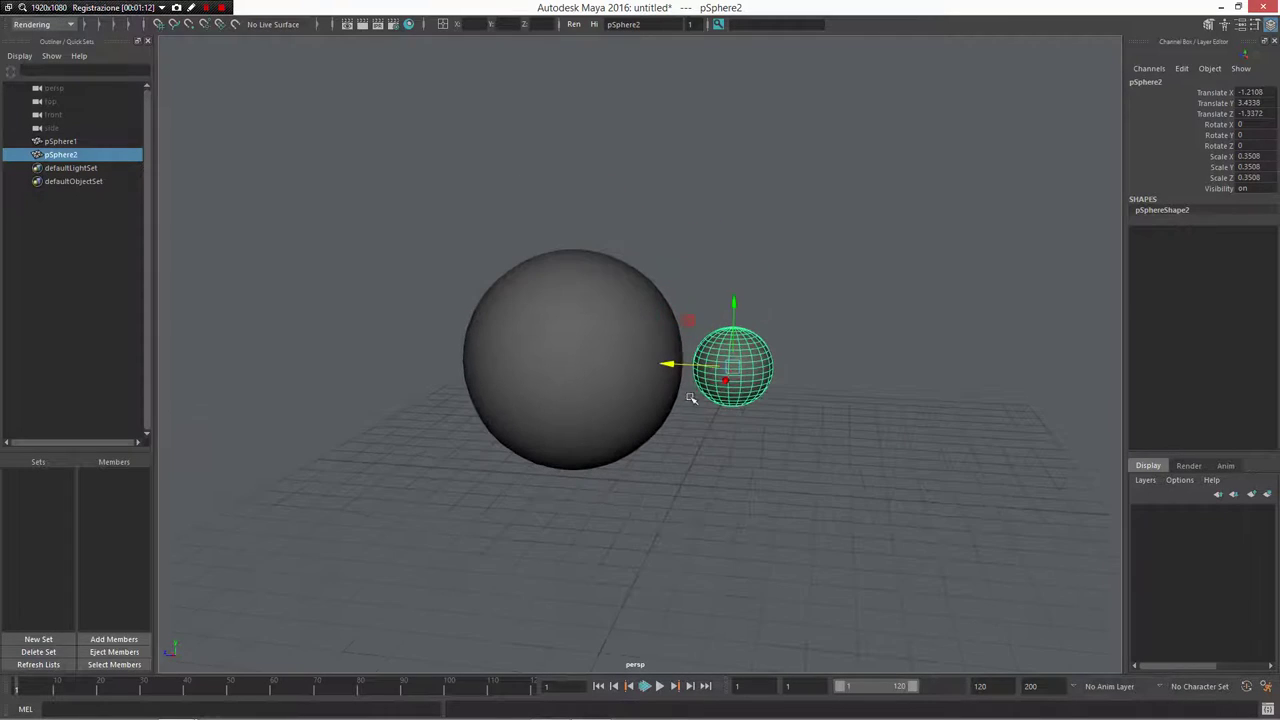
Create an iCollide deformer on the large sphere.
{"action": "left_click", "coordinate": [628, 146]}
{"action": "left_click", "coordinate": [594, 404]}
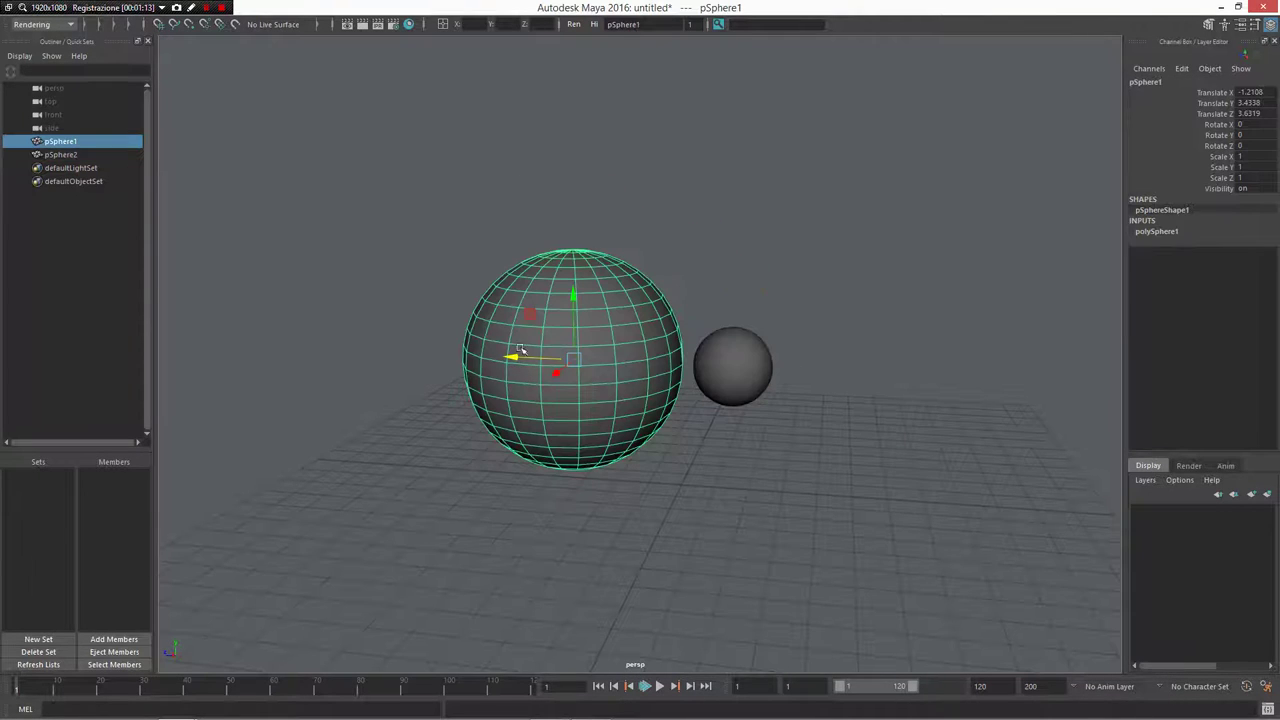
{"action": "right_click", "coordinate": [605, 344], "text": "shift"}
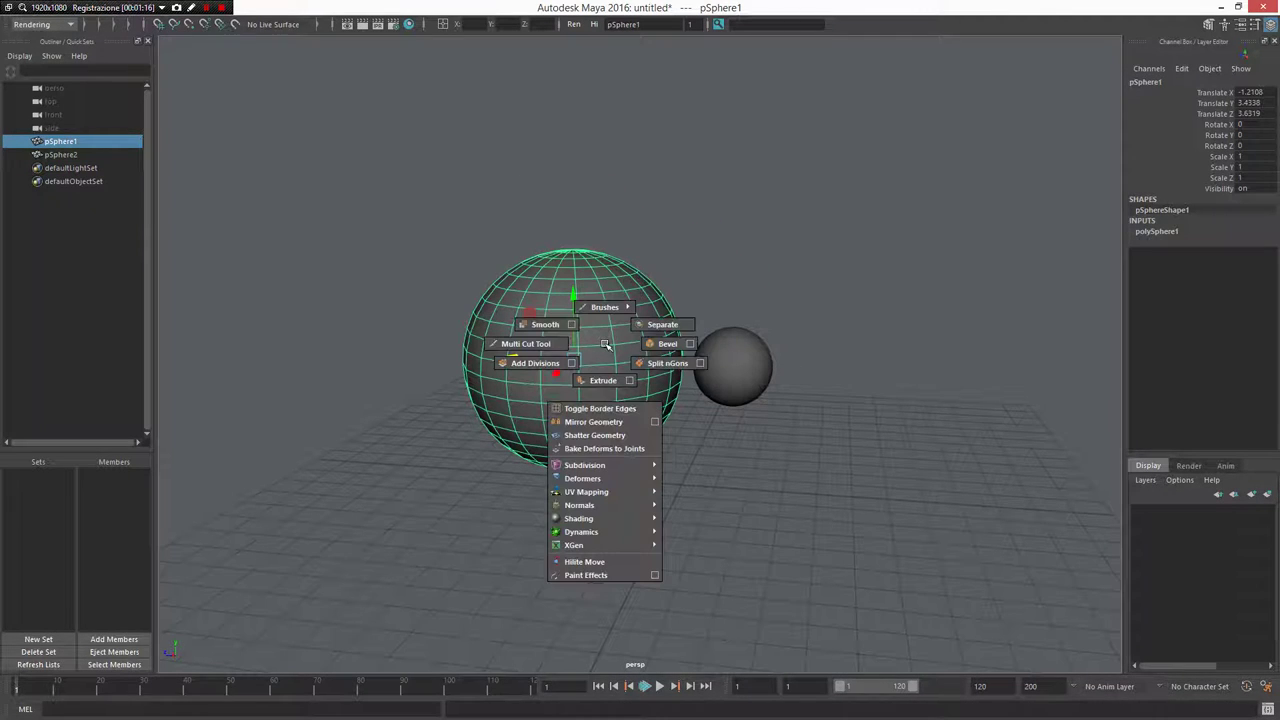
{"action": "mouse_move", "coordinate": [607, 478]}
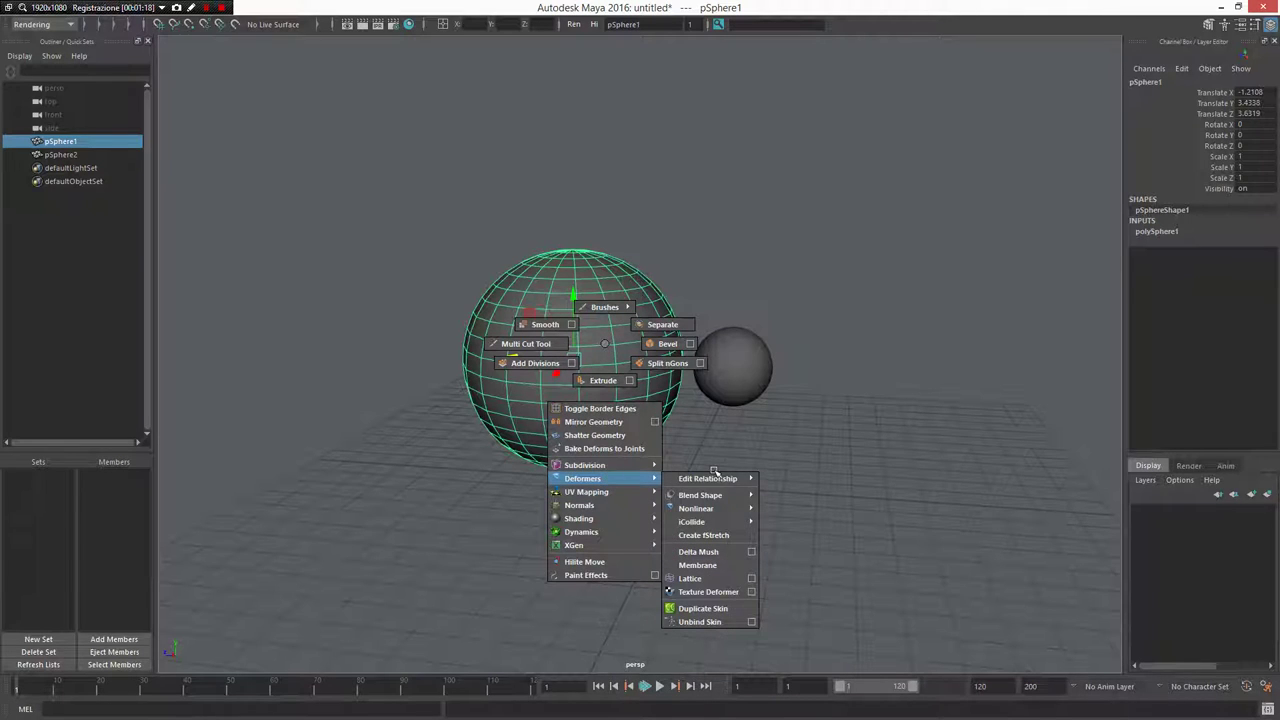
{"action": "mouse_move", "coordinate": [719, 525]}
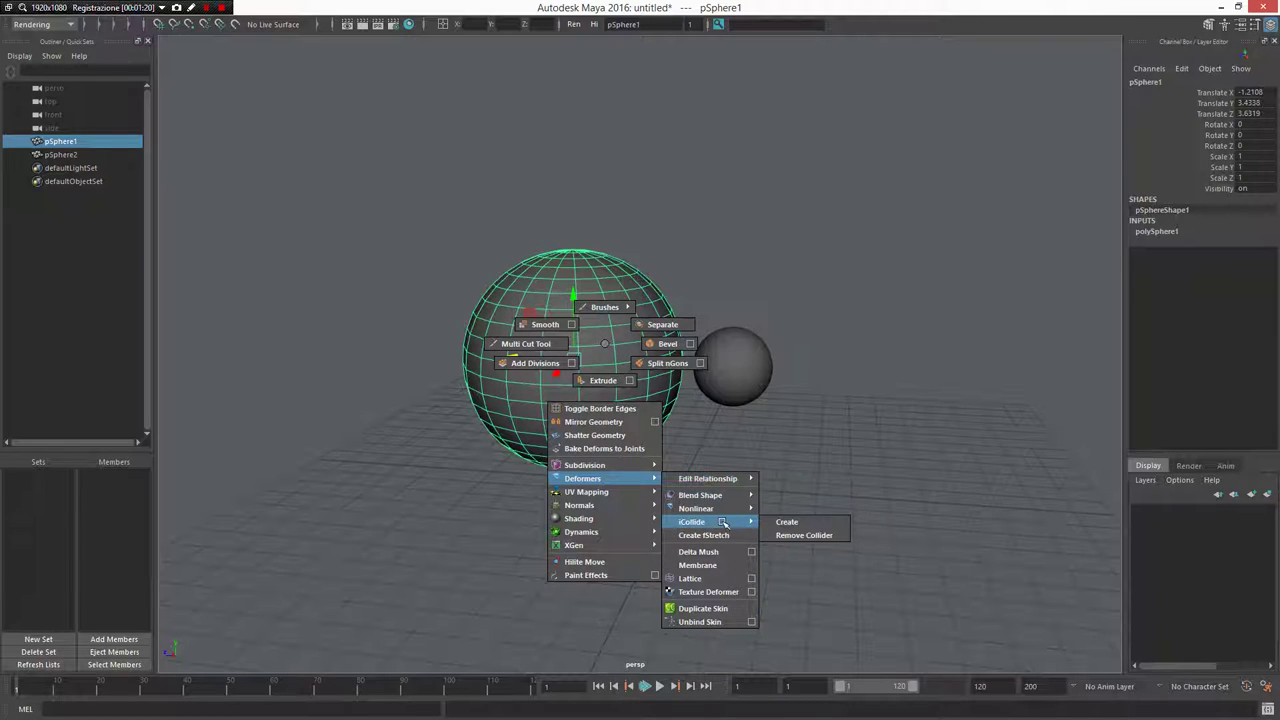
{"action": "left_click", "coordinate": [790, 521]}
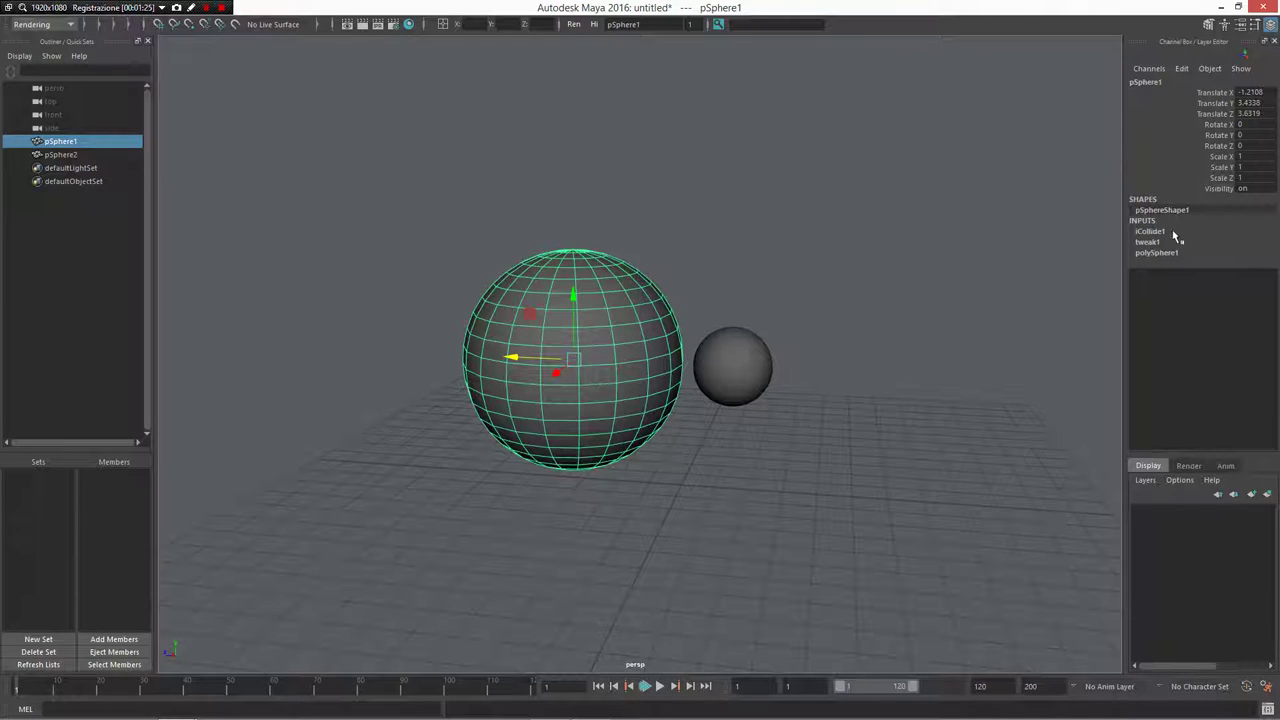
Add the small sphere as a collider to the large sphere's iCollide deformer.
{"action": "left_click_drag", "start_coordinate": [877, 374], "coordinate": [638, 470]}
{"action": "left_click", "coordinate": [806, 496]}
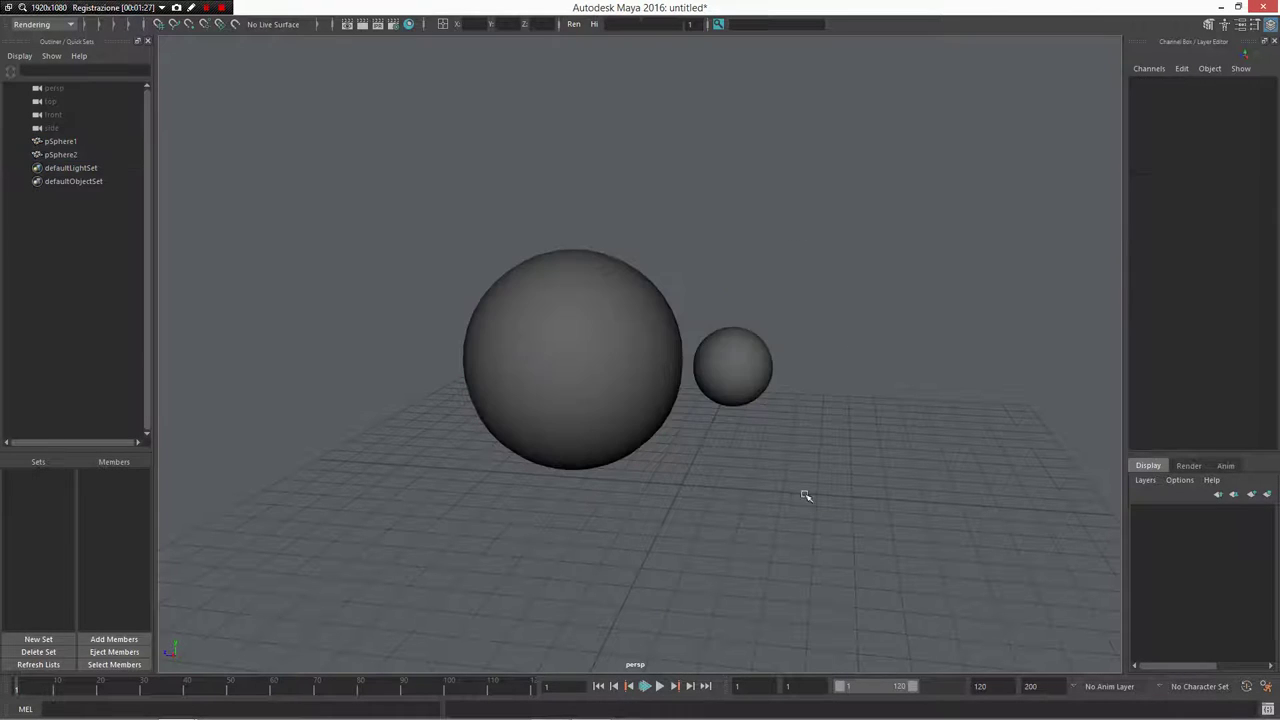
{"action": "left_click_drag", "start_coordinate": [806, 496], "coordinate": [752, 308]}
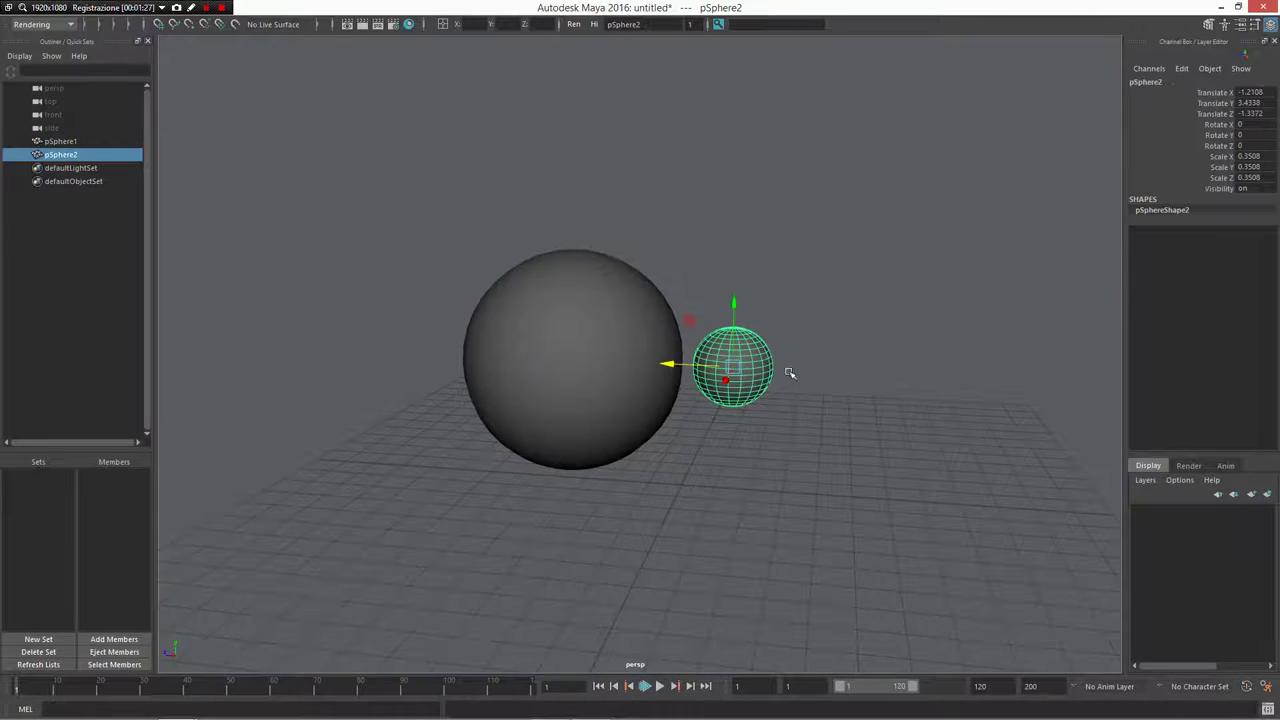
{"action": "left_click", "coordinate": [580, 316], "text": "shift"}
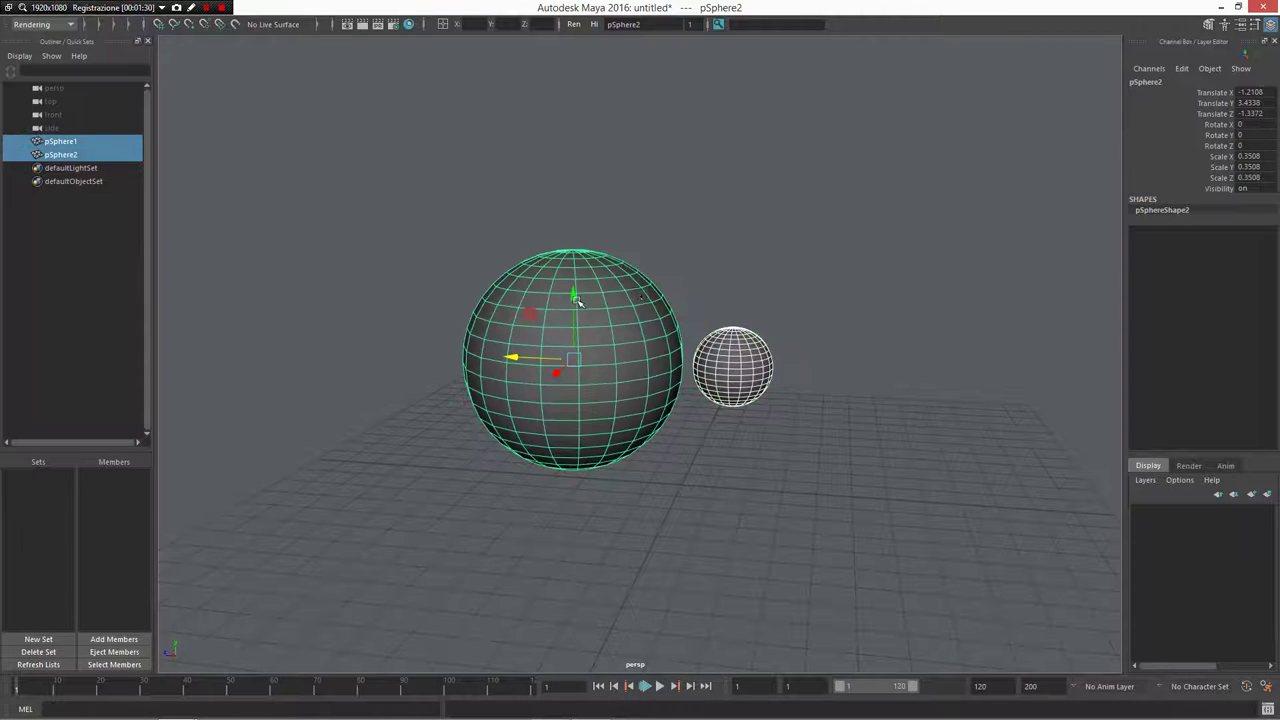
{"action": "right_click", "coordinate": [634, 340], "text": "shift"}
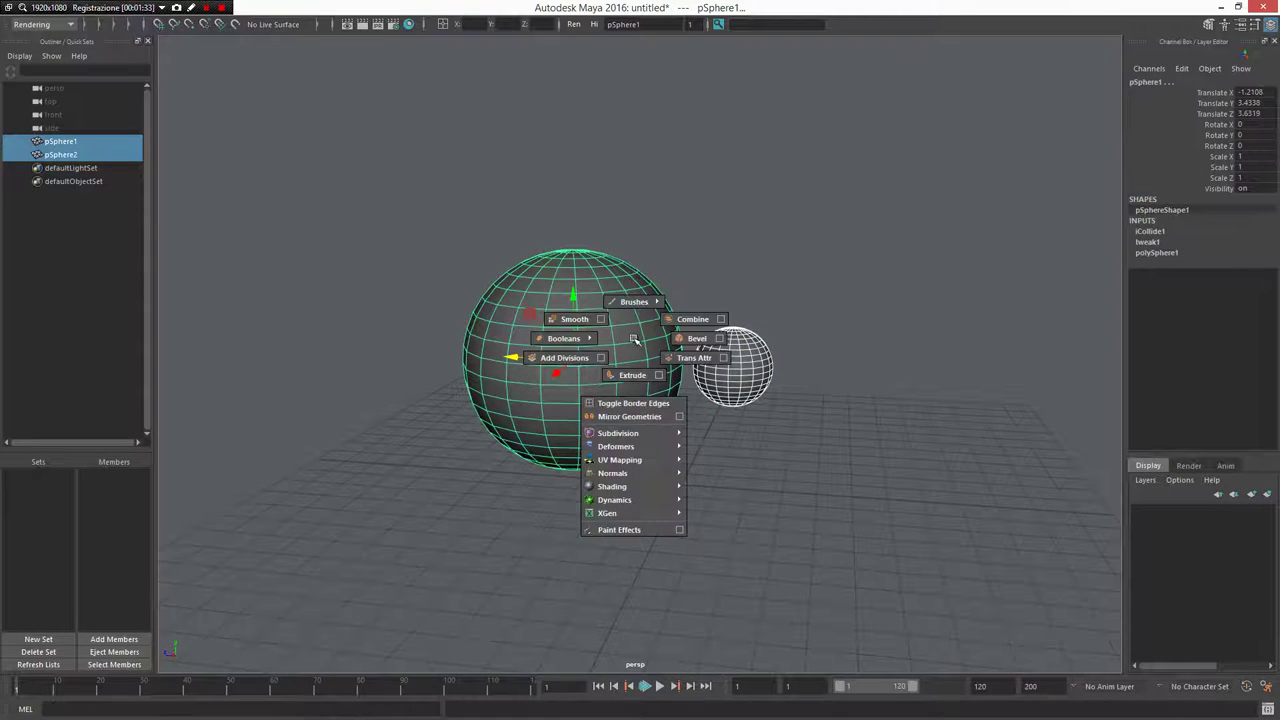
{"action": "mouse_move", "coordinate": [640, 446]}
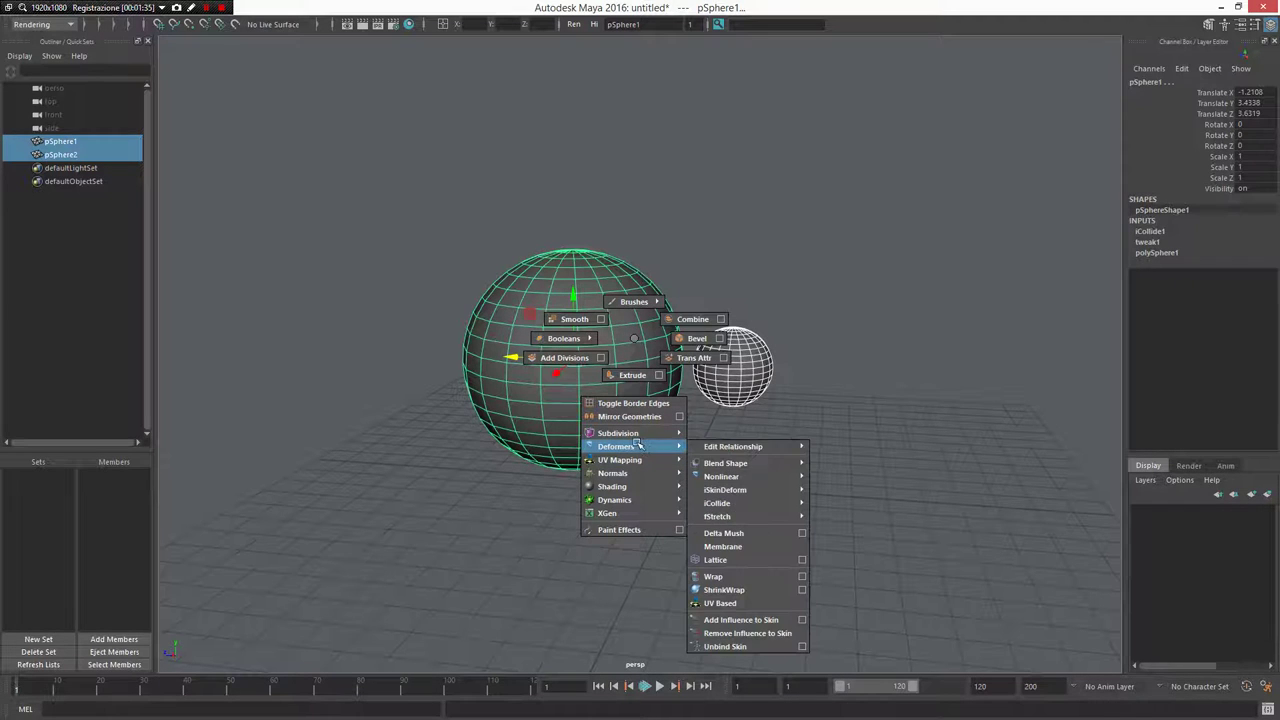
{"action": "mouse_move", "coordinate": [780, 506]}
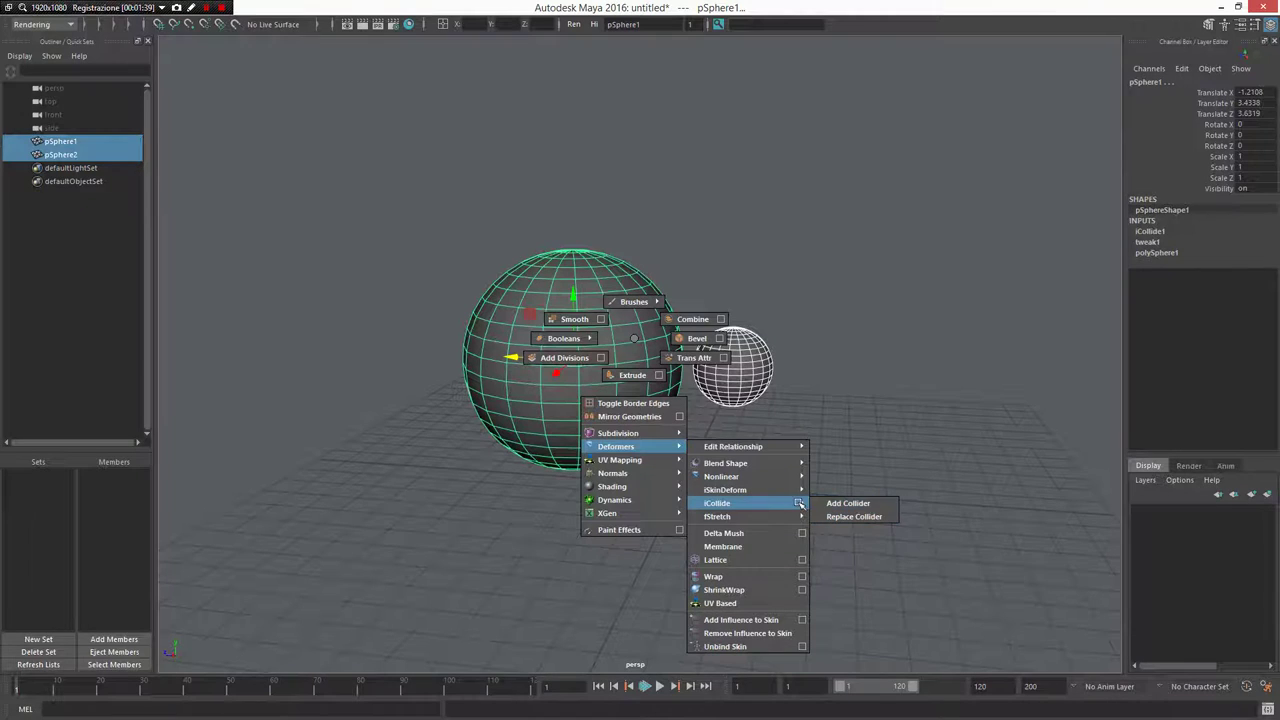
{"action": "left_click", "coordinate": [827, 503]}
Test the collision by moving the small sphere into and away from the large one, ending at about X -2.64, Y 2.27, Z -2.02.
{"action": "left_click", "coordinate": [757, 350]}
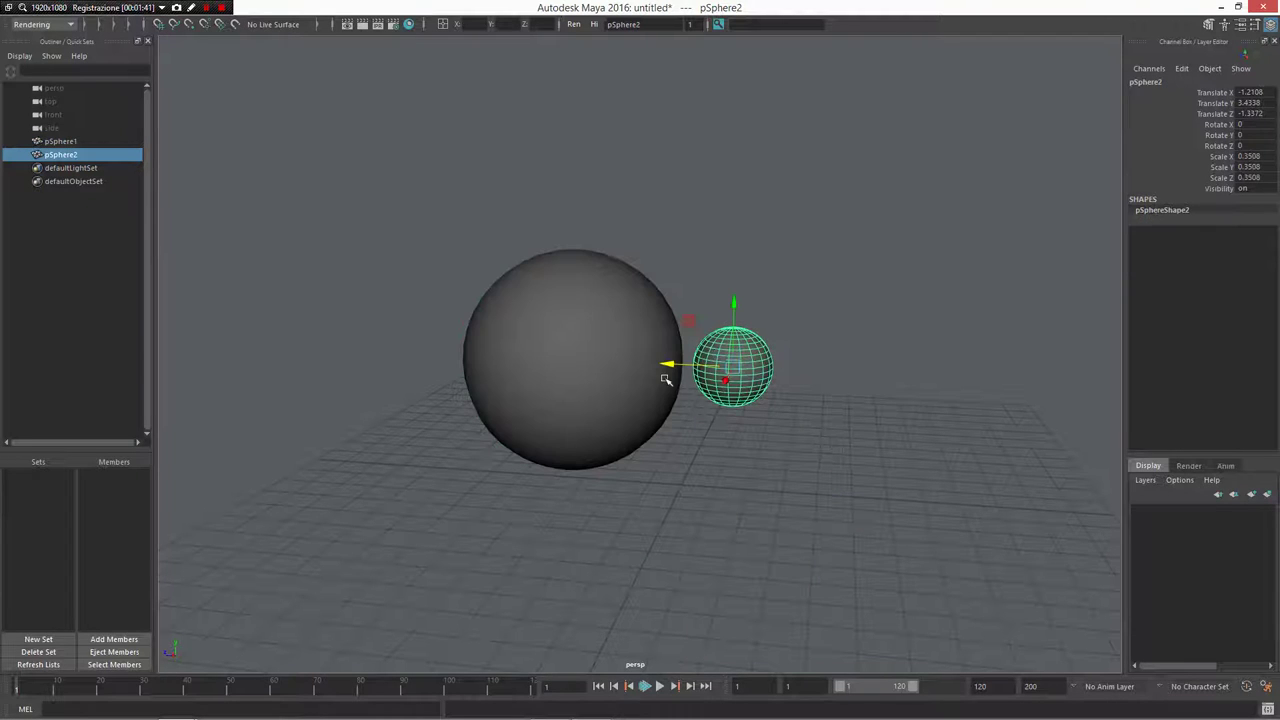
{"action": "left_click_drag", "start_coordinate": [669, 365], "coordinate": [689, 411]}
{"action": "scroll", "coordinate": [690, 412], "scroll_direction": "up", "scroll_amount": 2}
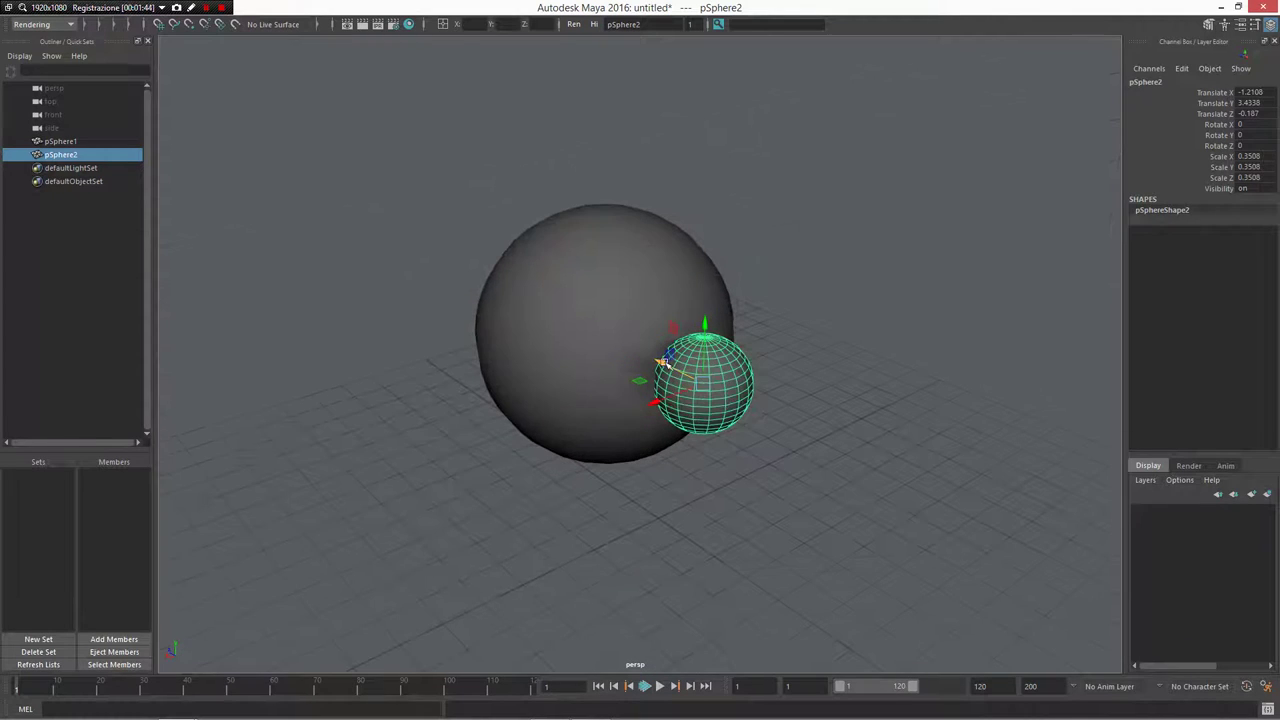
{"action": "left_click_drag", "start_coordinate": [663, 364], "coordinate": [703, 390]}
{"action": "key", "text": "space"}
{"action": "key", "text": "space"}
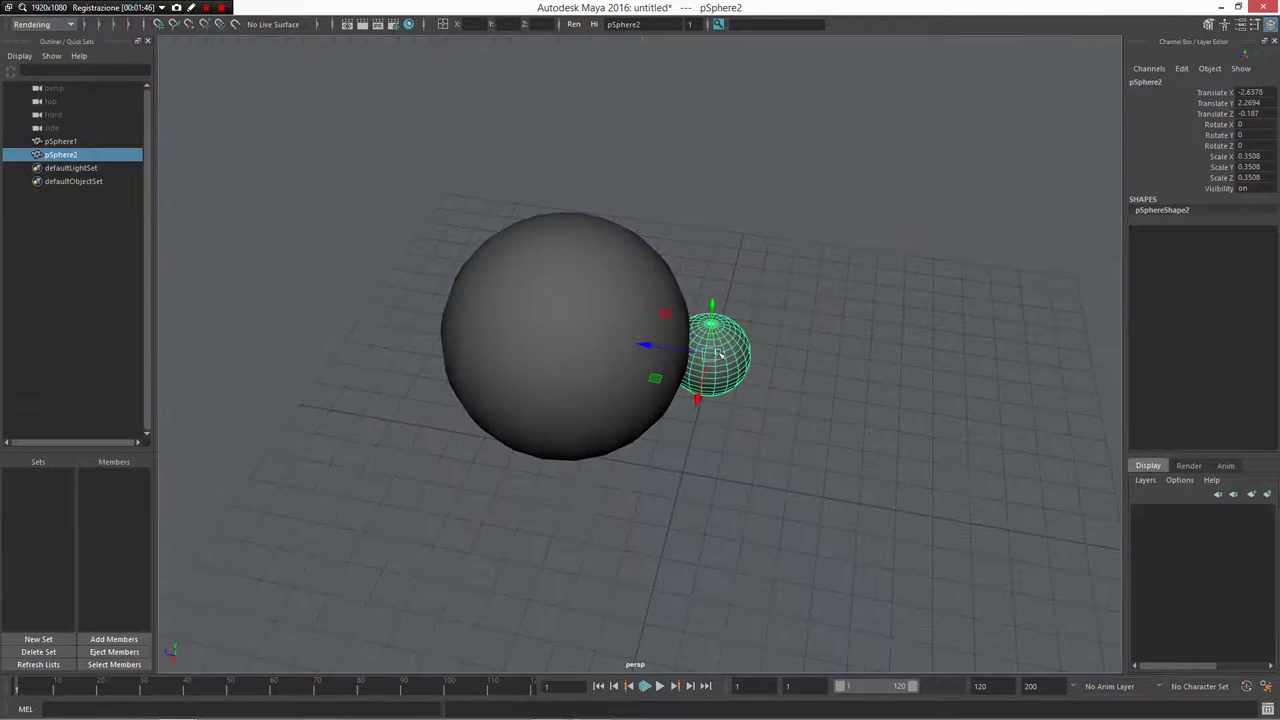
{"action": "left_click_drag", "start_coordinate": [705, 382], "coordinate": [737, 320], "text": "alt"}
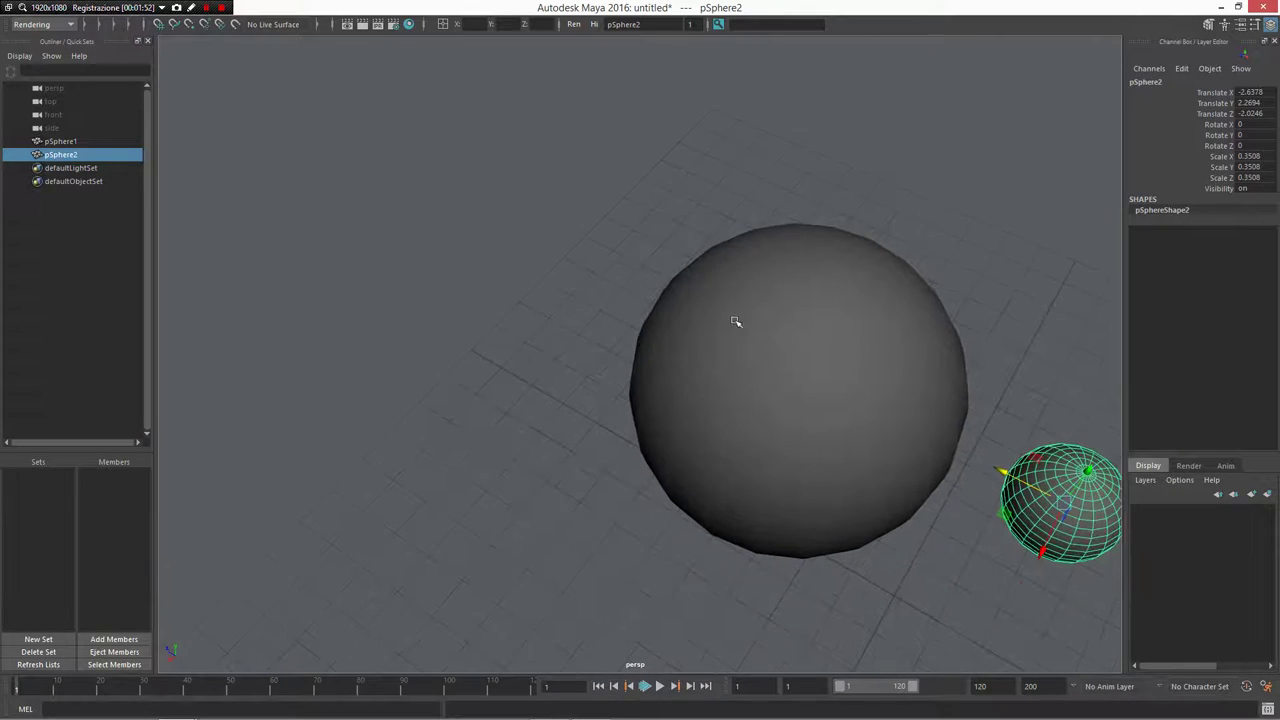
Create a locator and place it beside the large sphere, opposite the small one, at about X 0, Y 3.89, Z 7.80.
{"action": "left_click", "coordinate": [688, 360]}
{"action": "left_click_drag", "start_coordinate": [729, 520], "coordinate": [812, 247], "text": "alt"}
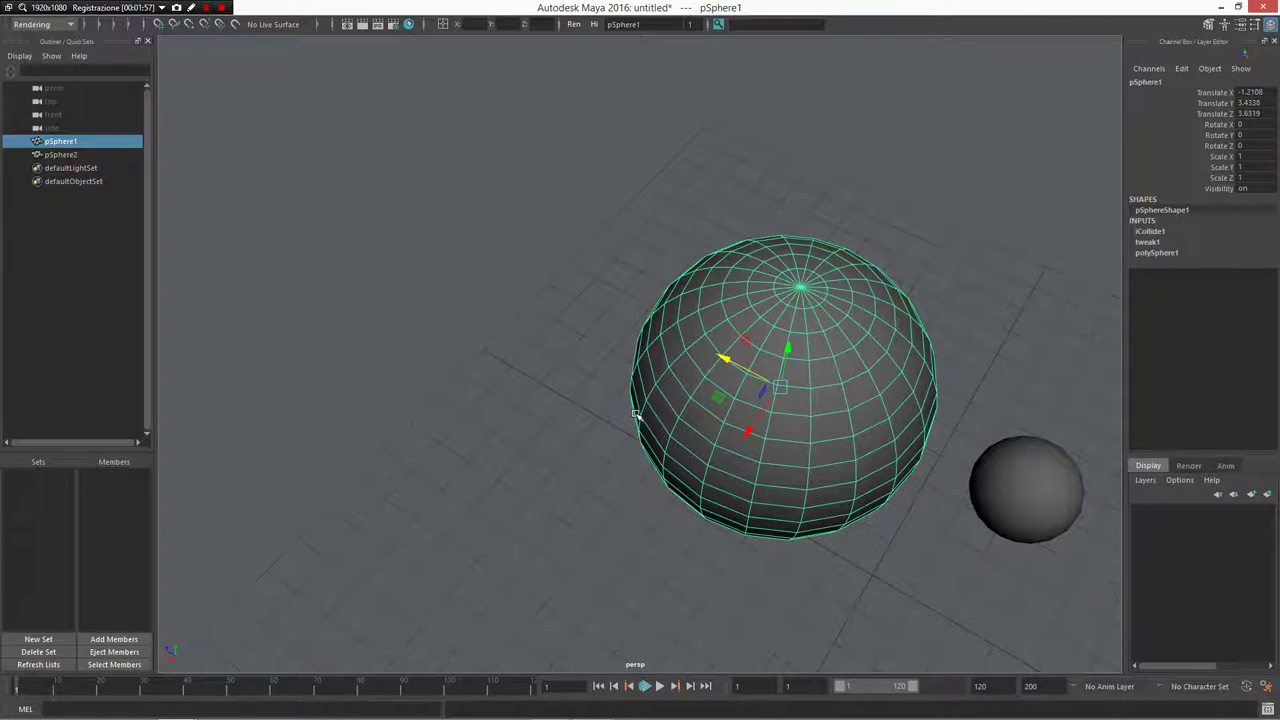
{"action": "right_click_drag", "start_coordinate": [532, 465], "coordinate": [539, 463]}
{"action": "mouse_move", "coordinate": [539, 463]}
{"action": "right_mouse_down", "text": "ctrl+shift"}
{"action": "mouse_move", "coordinate": [554, 526]}
{"action": "mouse_move", "coordinate": [539, 460]}
{"action": "right_mouse_up", "text": "ctrl+shift"}
{"action": "right_click_drag", "start_coordinate": [538, 458], "coordinate": [586, 471]}
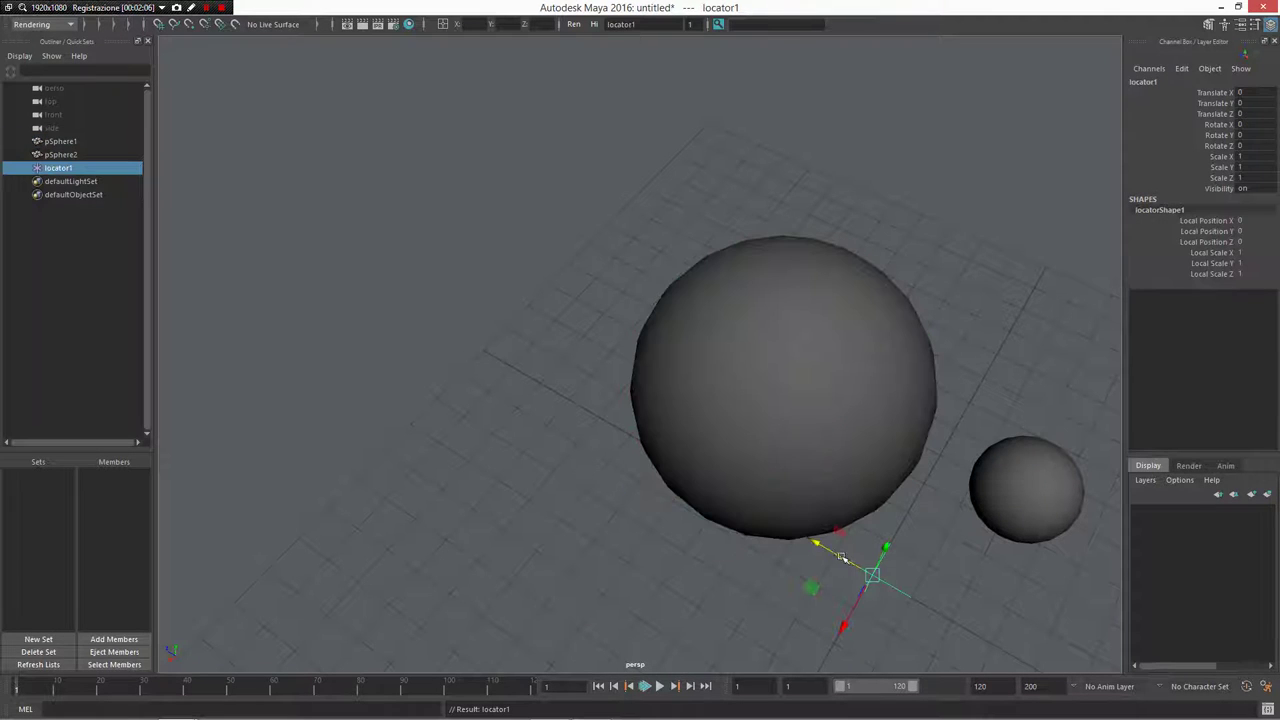
{"action": "left_click_drag", "start_coordinate": [842, 558], "coordinate": [558, 307]}
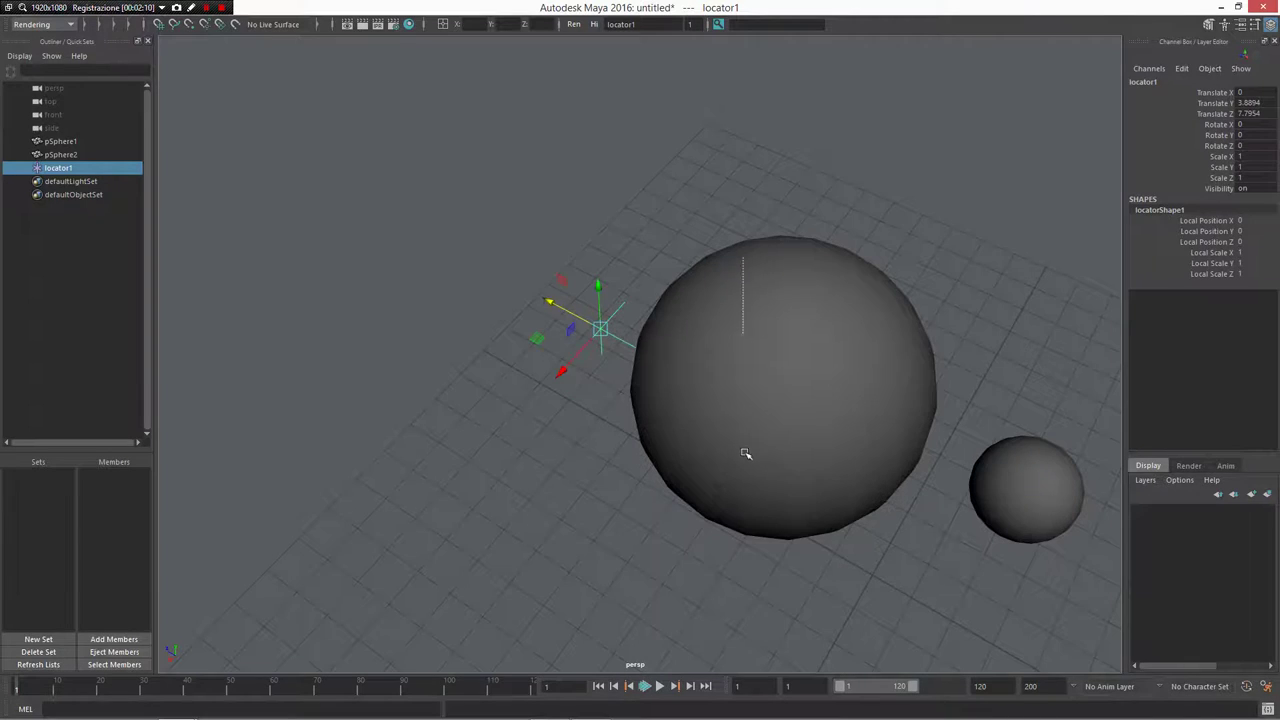
Apply iSkinDeform Attract to the large sphere using the locator as its driver.
{"action": "left_click_drag", "start_coordinate": [745, 453], "coordinate": [748, 462], "text": "shift"}
{"action": "left_click_drag", "start_coordinate": [748, 462], "coordinate": [750, 403], "text": "alt"}
{"action": "right_click_drag", "start_coordinate": [747, 356], "coordinate": [747, 356], "text": "ctrl"}
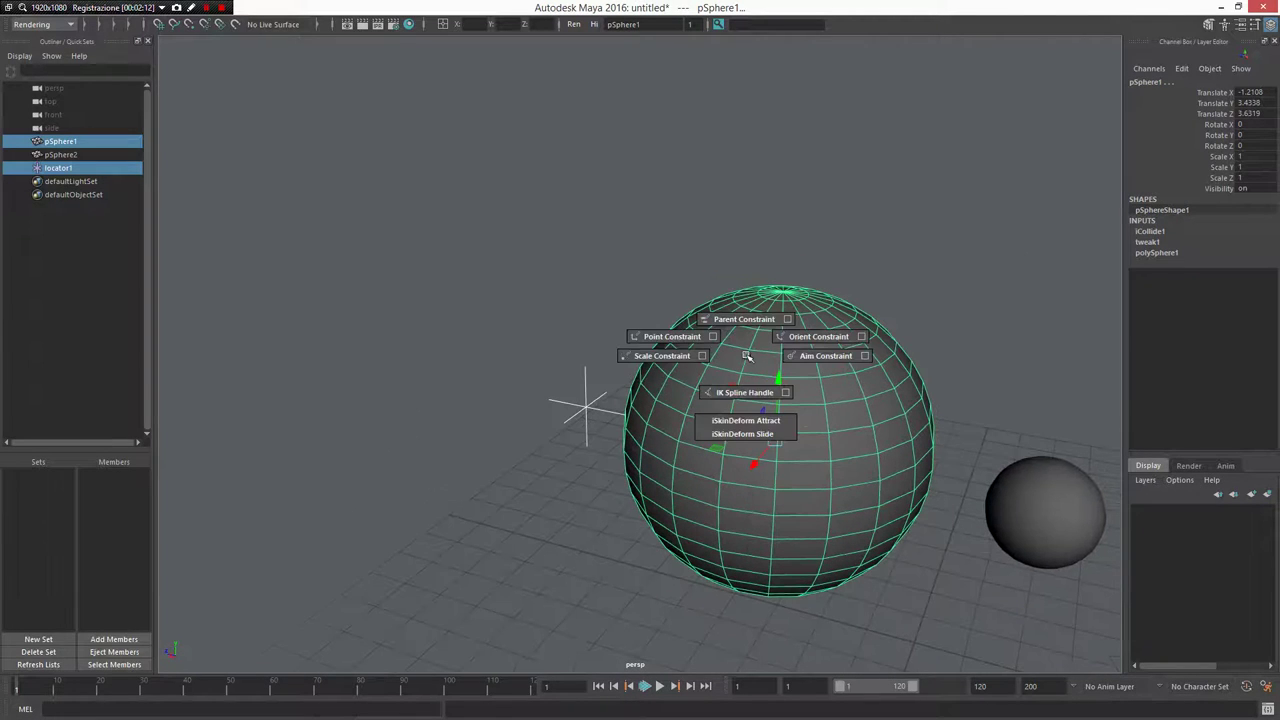
{"action": "left_click", "coordinate": [731, 421]}
{"action": "left_click_drag", "start_coordinate": [543, 377], "coordinate": [566, 323], "text": "alt"}
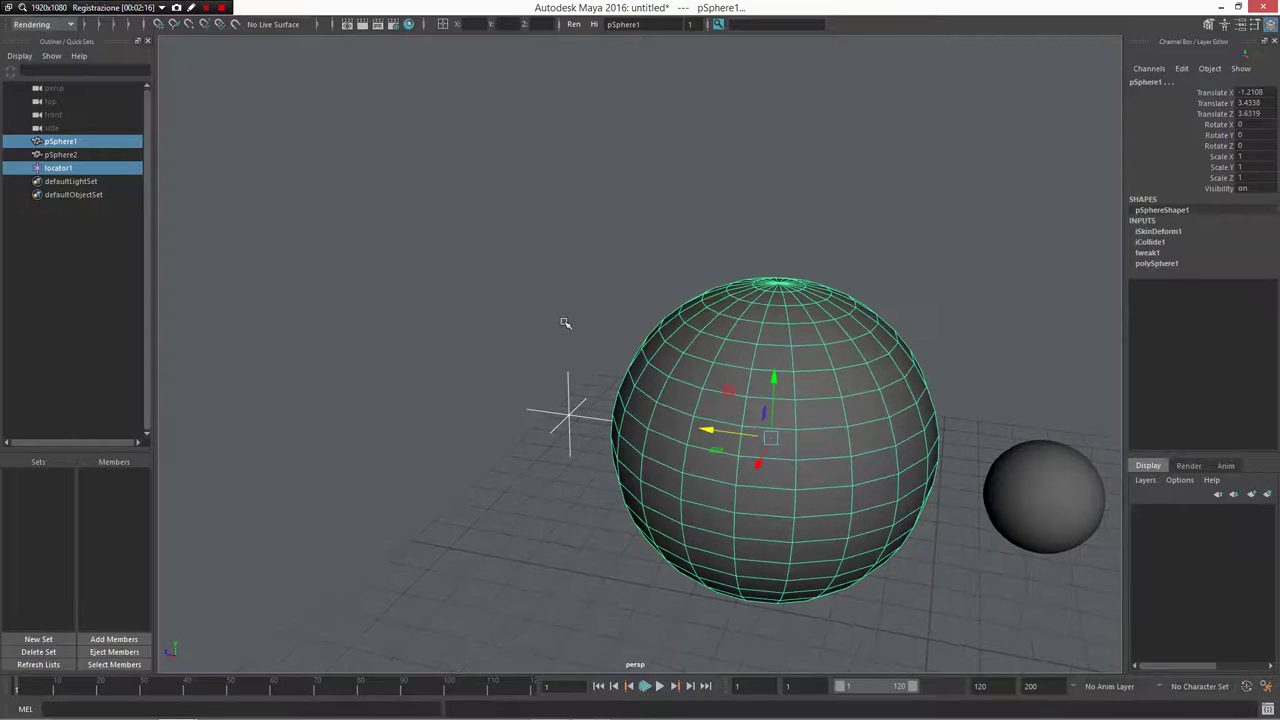
Test the attraction by moving the locator along the large sphere's surface, ending at about X -2.33, Y 2.77, Z 7.03.
{"action": "left_click", "coordinate": [558, 425]}
{"action": "left_click_drag", "start_coordinate": [558, 425], "coordinate": [663, 503]}
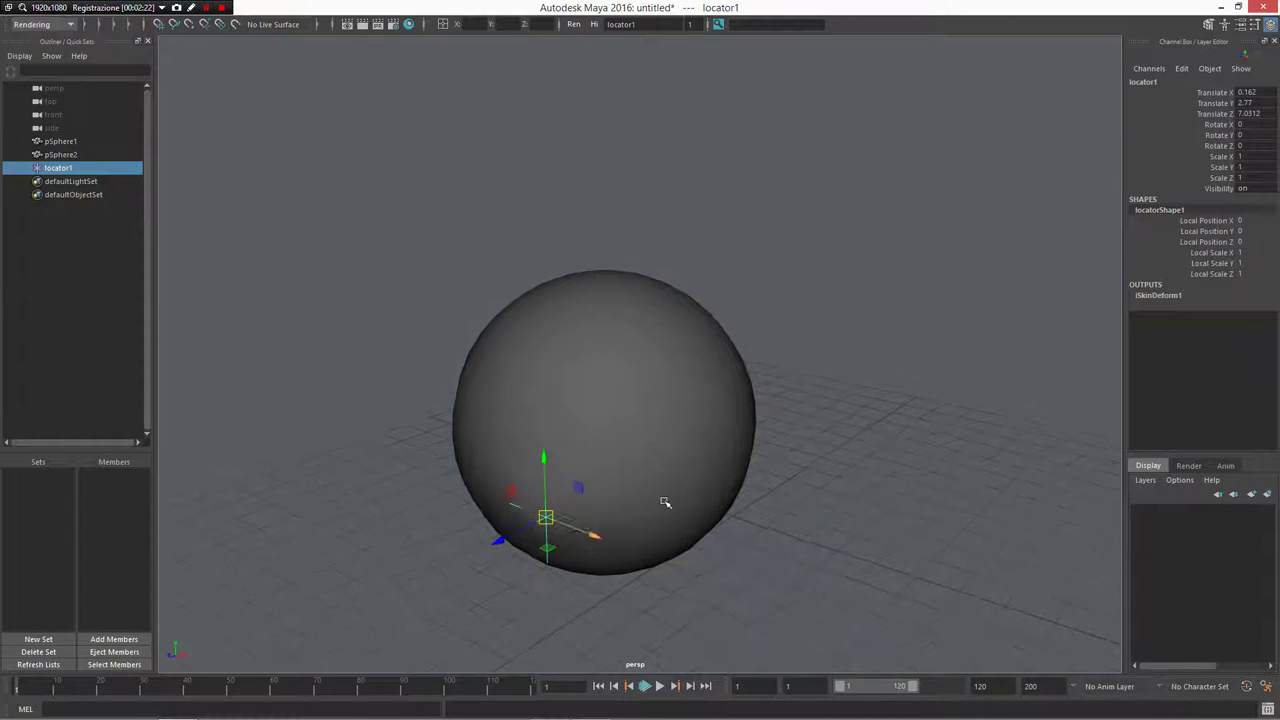
{"action": "left_click_drag", "start_coordinate": [572, 527], "coordinate": [485, 494]}
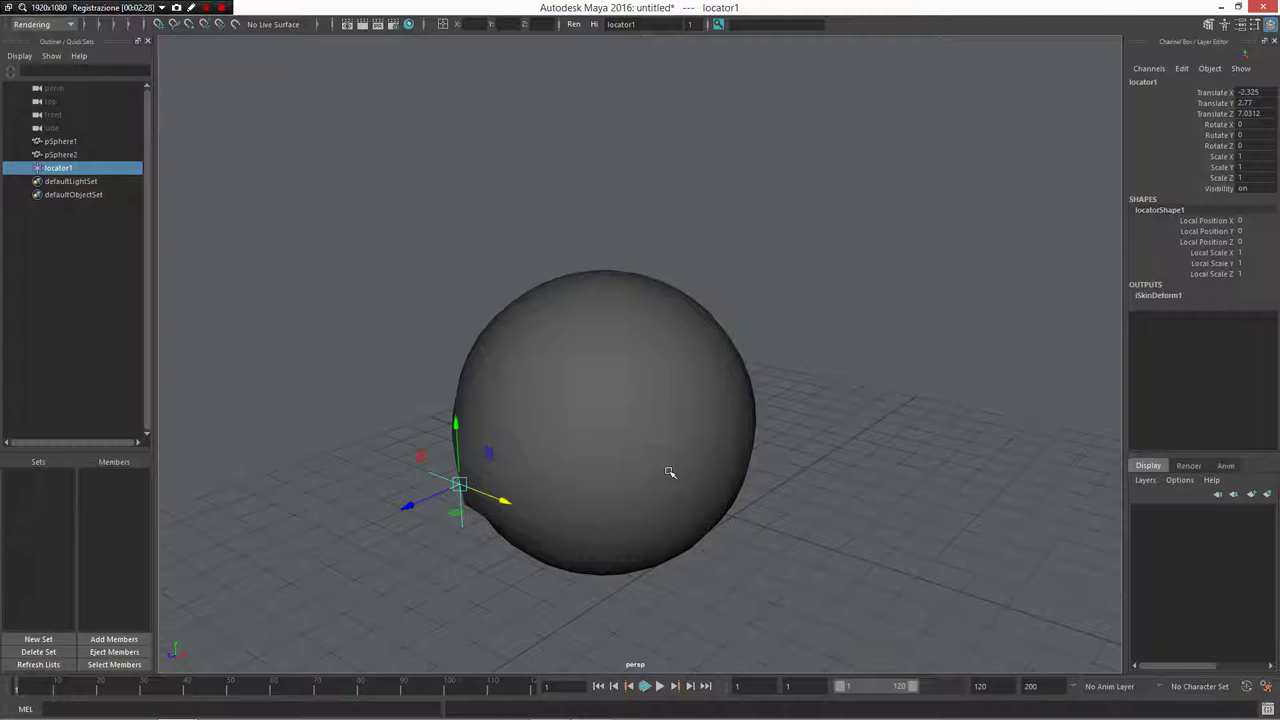
{"action": "left_click_drag", "start_coordinate": [673, 473], "coordinate": [819, 474], "text": "alt"}
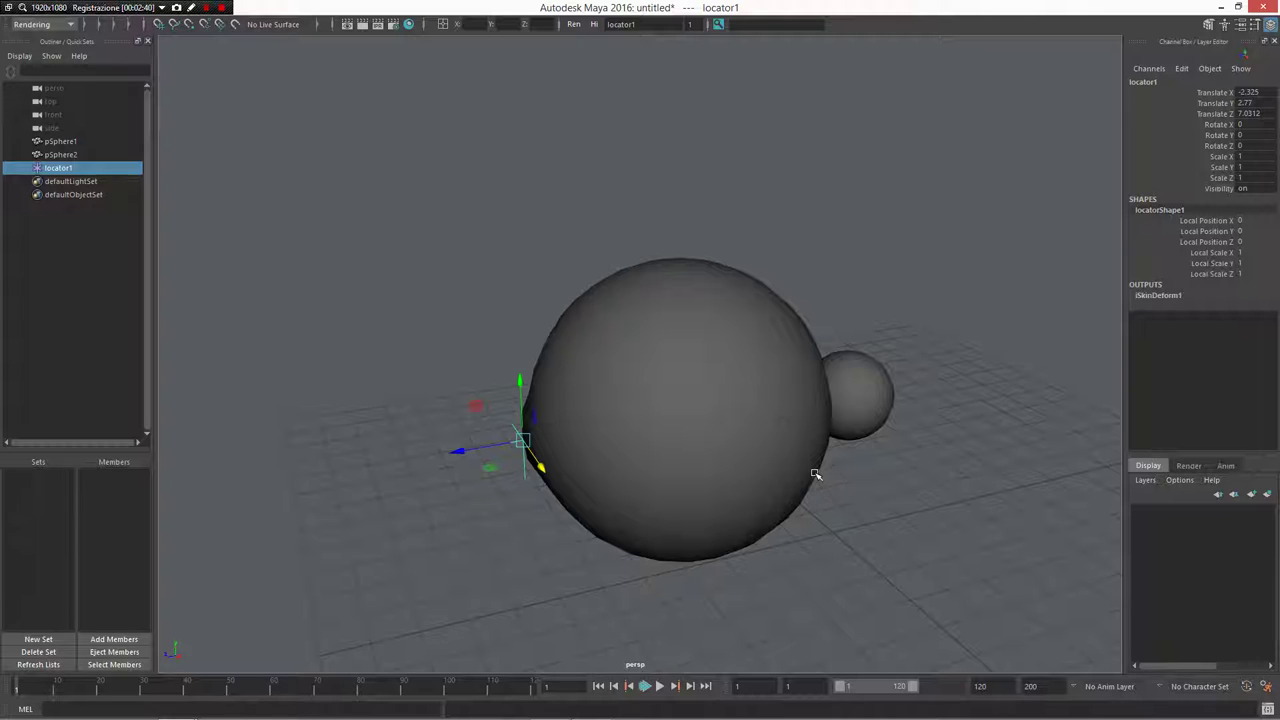
Switch to the open change log to read the 1.8.1 entries, and reselect the large sphere in Maya.
{"action": "key", "text": "alt+Tab"}
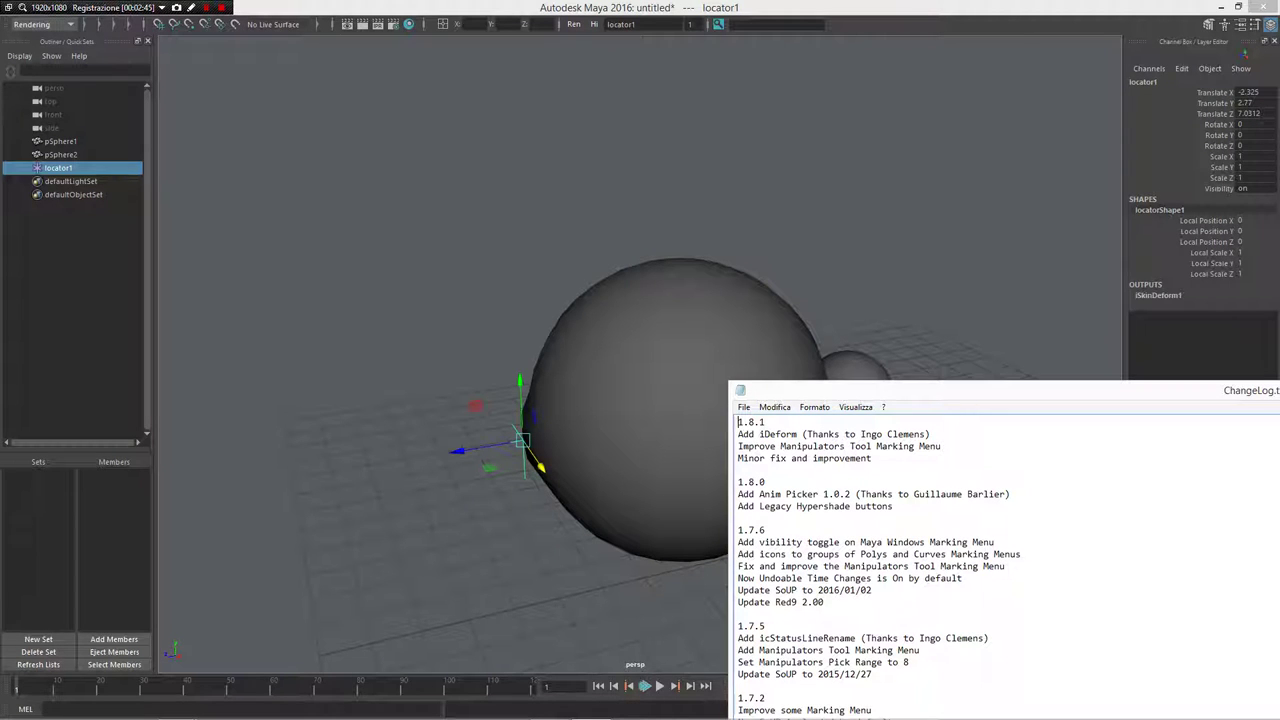
{"action": "left_click", "coordinate": [429, 356]}
{"action": "left_click", "coordinate": [715, 445]}
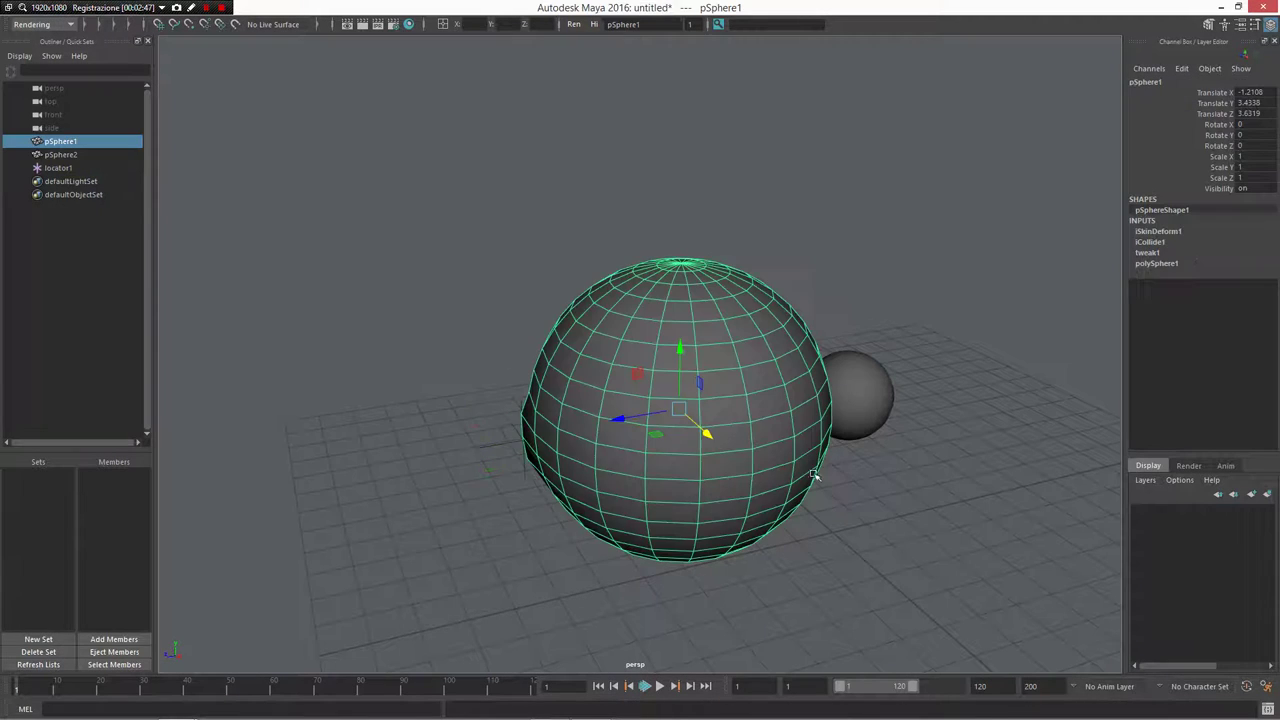
{"action": "left_click_drag", "start_coordinate": [840, 488], "coordinate": [804, 495], "text": "alt"}
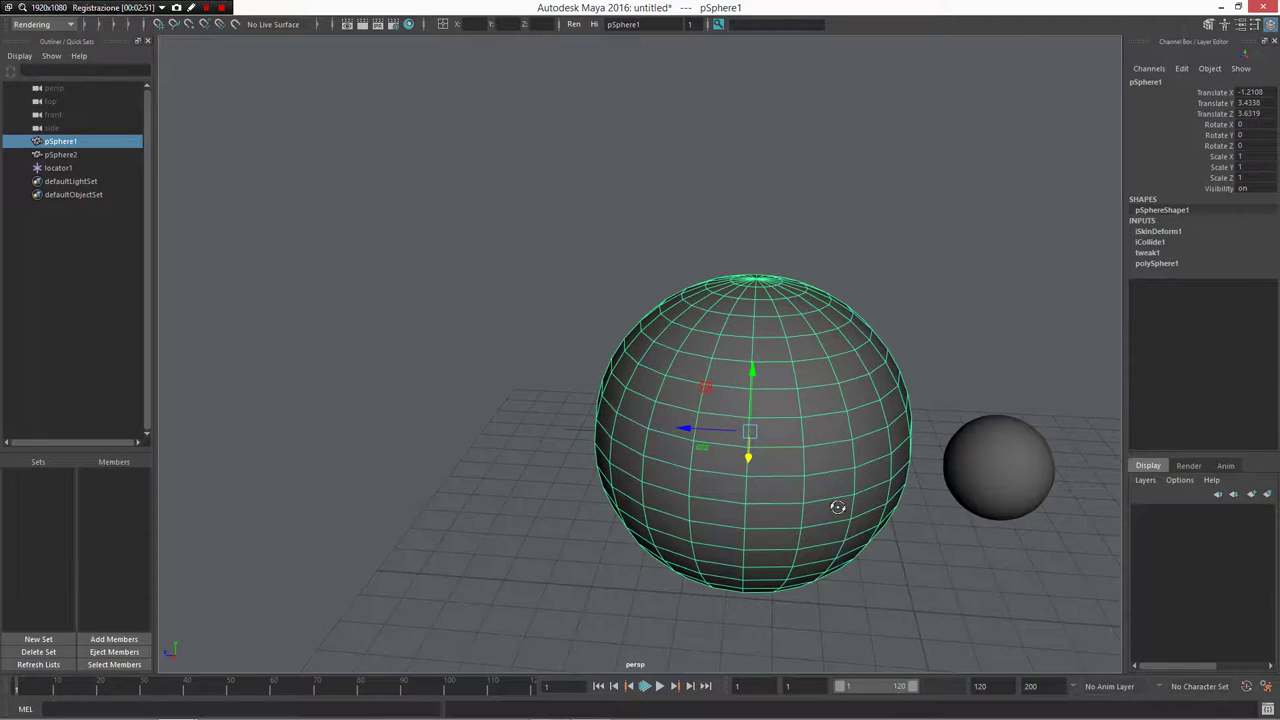
{"action": "left_click_drag", "start_coordinate": [837, 509], "coordinate": [760, 471], "text": "alt"}
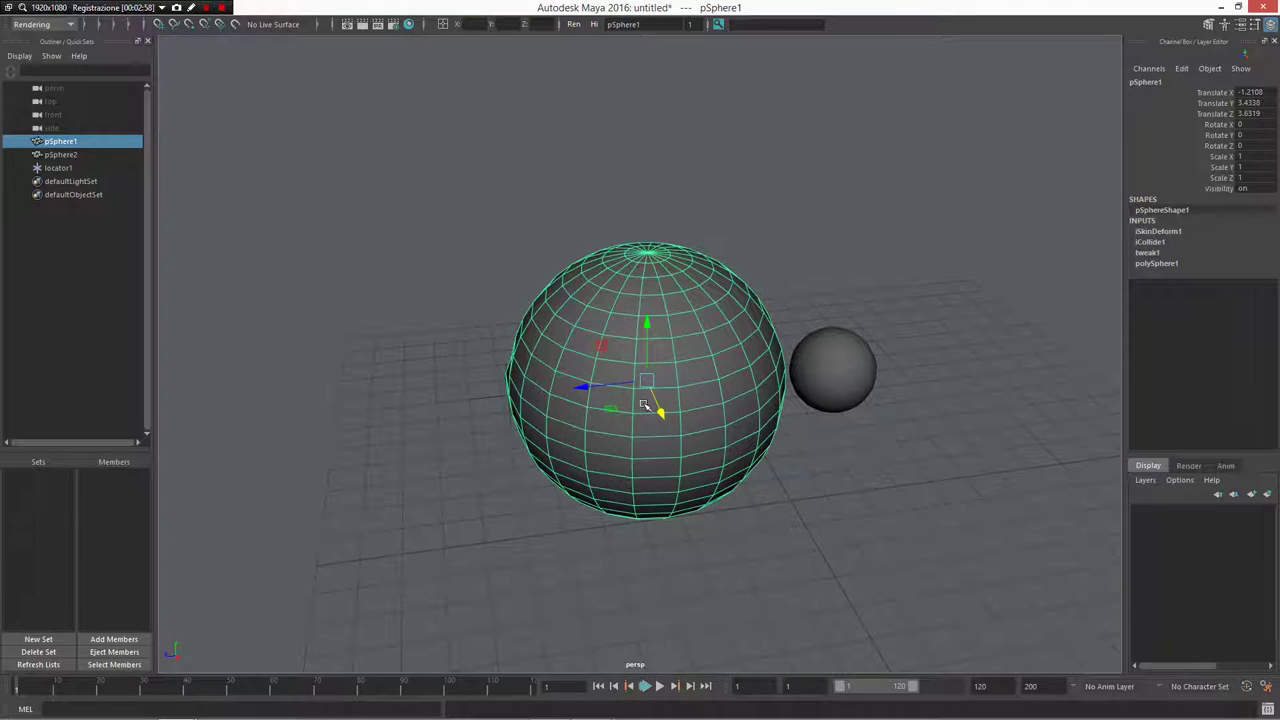
Select a vertex on the large sphere's side away from the small one and pull it slightly outward with soft selection.
{"action": "mouse_move", "coordinate": [652, 396]}
{"action": "left_mouse_down"}
{"action": "mouse_move", "coordinate": [651, 354]}
{"action": "mouse_move", "coordinate": [609, 434]}
{"action": "mouse_move", "coordinate": [600, 380]}
{"action": "mouse_move", "coordinate": [650, 352]}
{"action": "mouse_move", "coordinate": [658, 407]}
{"action": "mouse_move", "coordinate": [640, 395]}
{"action": "mouse_move", "coordinate": [636, 410]}
{"action": "mouse_move", "coordinate": [650, 428]}
{"action": "mouse_move", "coordinate": [640, 406]}
{"action": "left_mouse_up"}
{"action": "right_click_drag", "start_coordinate": [551, 352], "coordinate": [495, 352]}
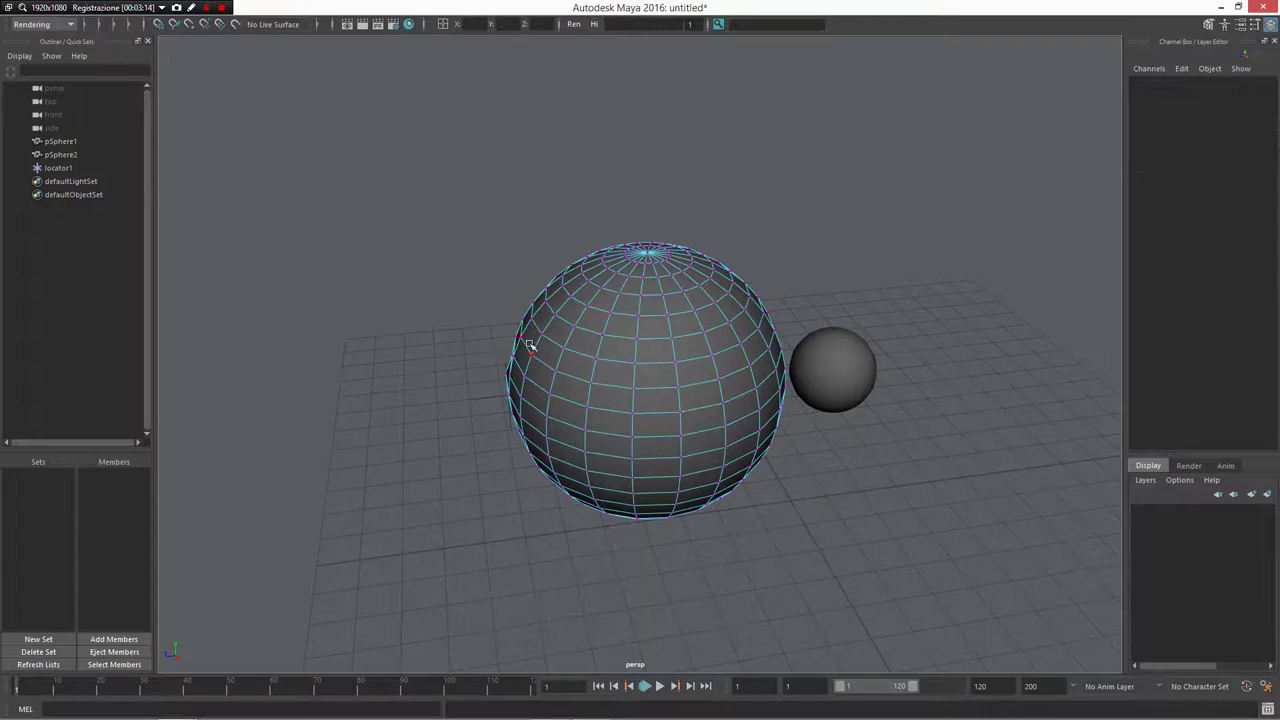
{"action": "left_click", "coordinate": [519, 338]}
{"action": "key", "text": "b"}
{"action": "left_click_drag", "start_coordinate": [519, 338], "coordinate": [456, 341]}
{"action": "key", "text": "w"}
{"action": "mouse_move", "coordinate": [456, 338]}
{"action": "left_mouse_down"}
{"action": "mouse_move", "coordinate": [557, 334]}
{"action": "mouse_move", "coordinate": [434, 340]}
{"action": "mouse_move", "coordinate": [478, 349]}
{"action": "left_mouse_up"}
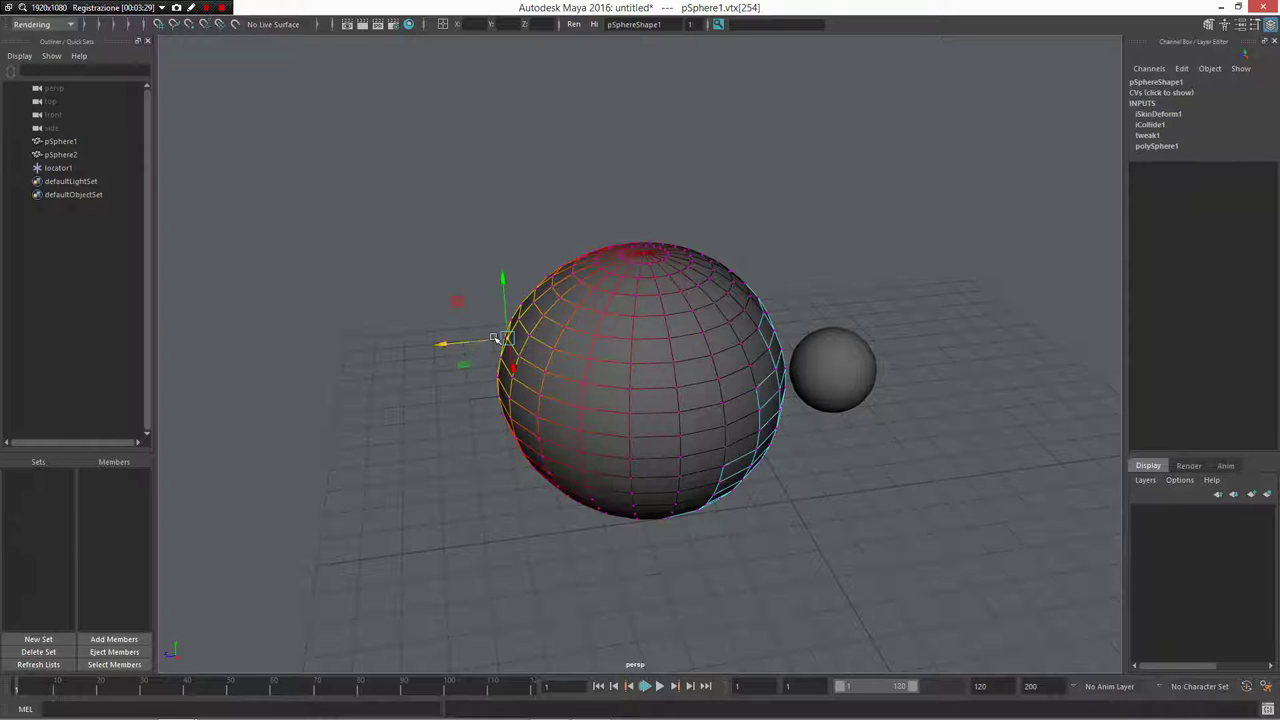
Switch the Move tool's axis orientation to Object for the selected vertex using Orient Toggle.
{"action": "left_click", "coordinate": [494, 338]}
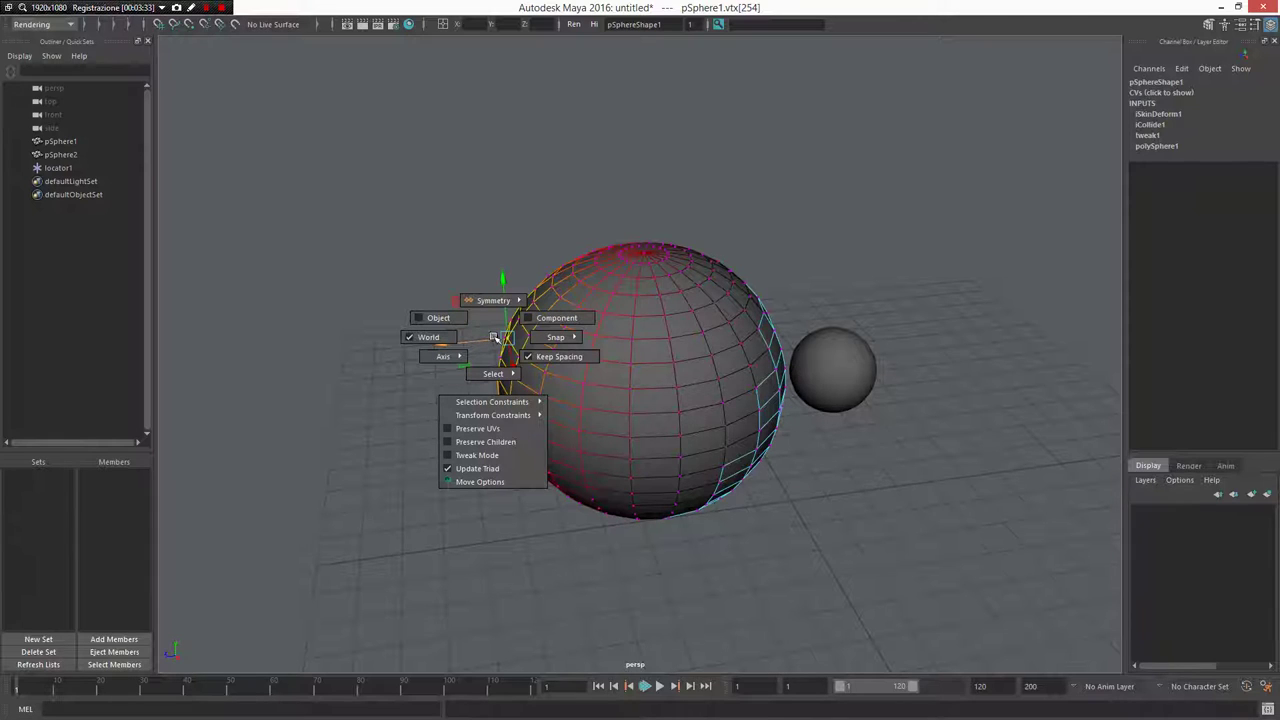
{"action": "left_click", "coordinate": [528, 334]}
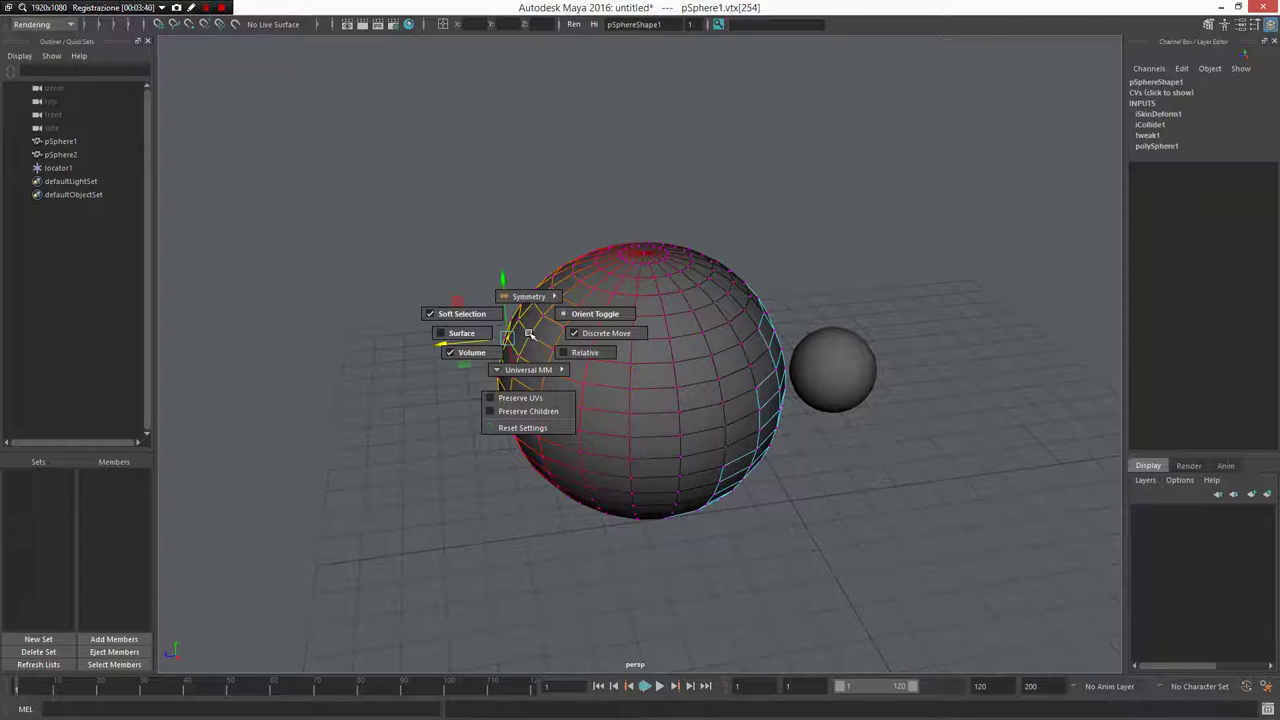
{"action": "left_click_drag", "start_coordinate": [528, 334], "coordinate": [595, 314]}
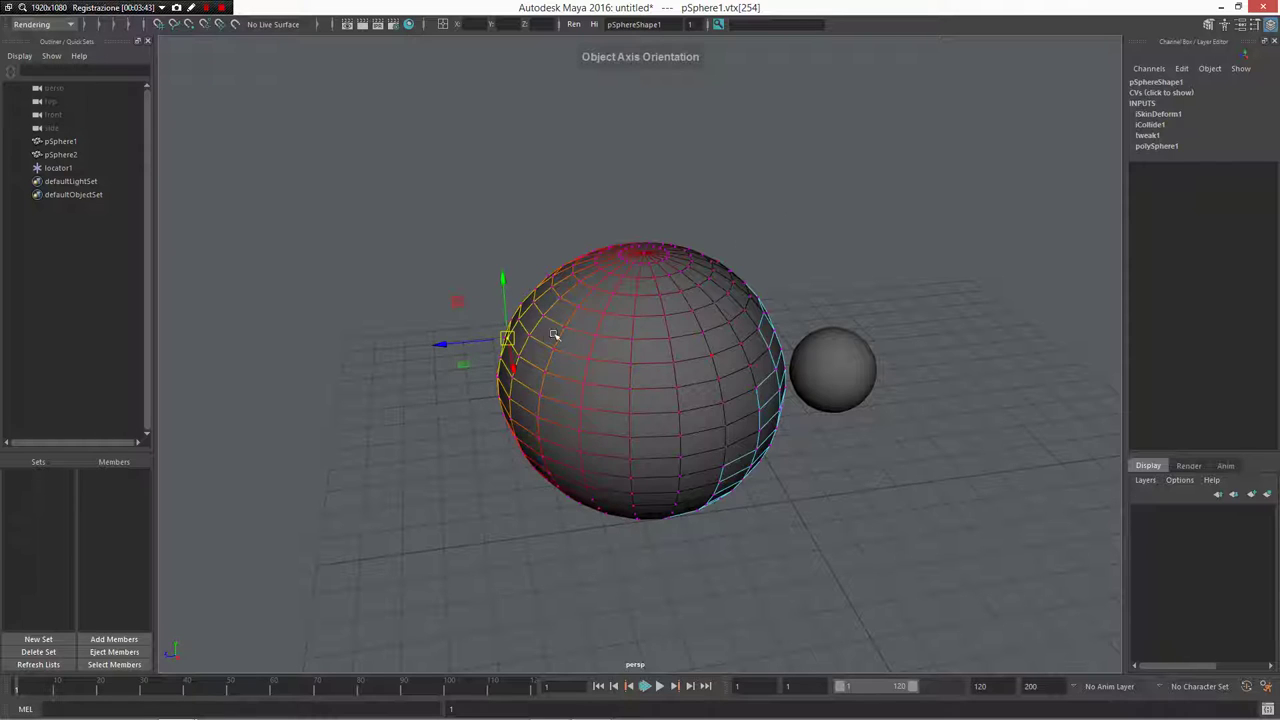
Select a face on the large sphere's upper part, cycle the Move tool's axis orientation, including Component, and turn off soft selection.
{"action": "right_click_drag", "start_coordinate": [558, 329], "coordinate": [559, 363]}
{"action": "left_click", "coordinate": [578, 344]}
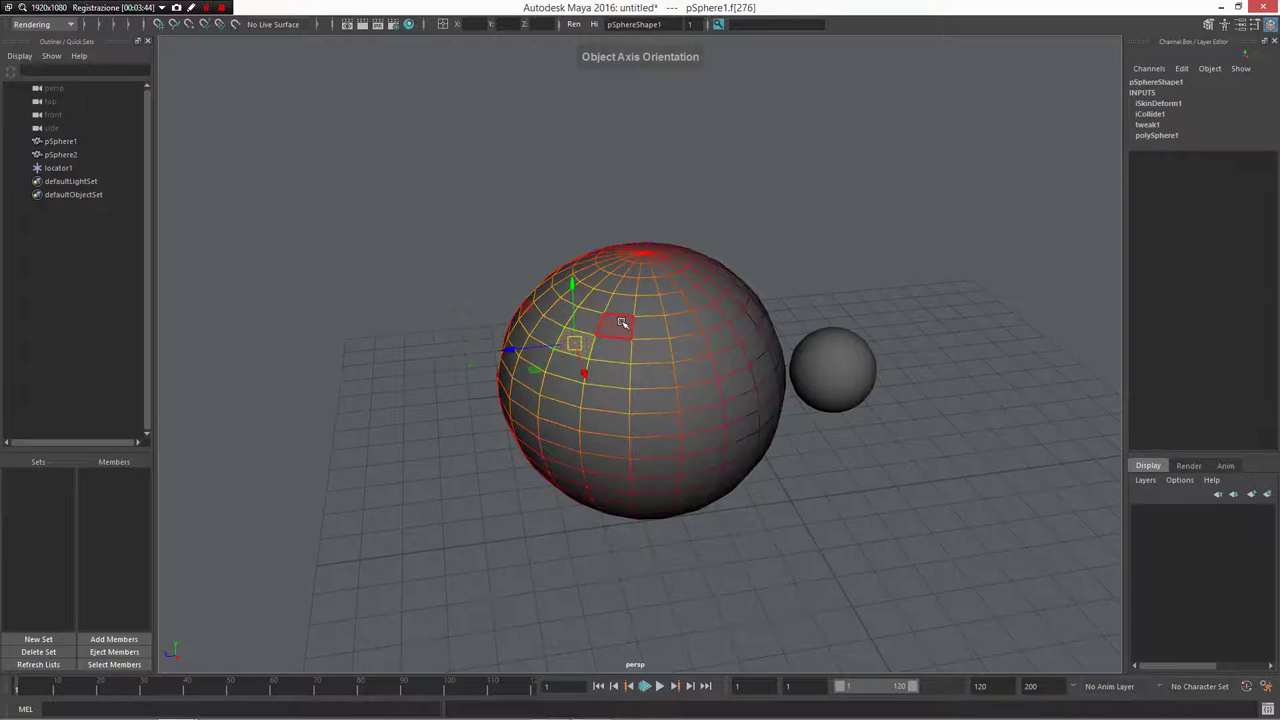
{"action": "left_click_drag", "start_coordinate": [578, 344], "coordinate": [684, 316], "text": "alt"}
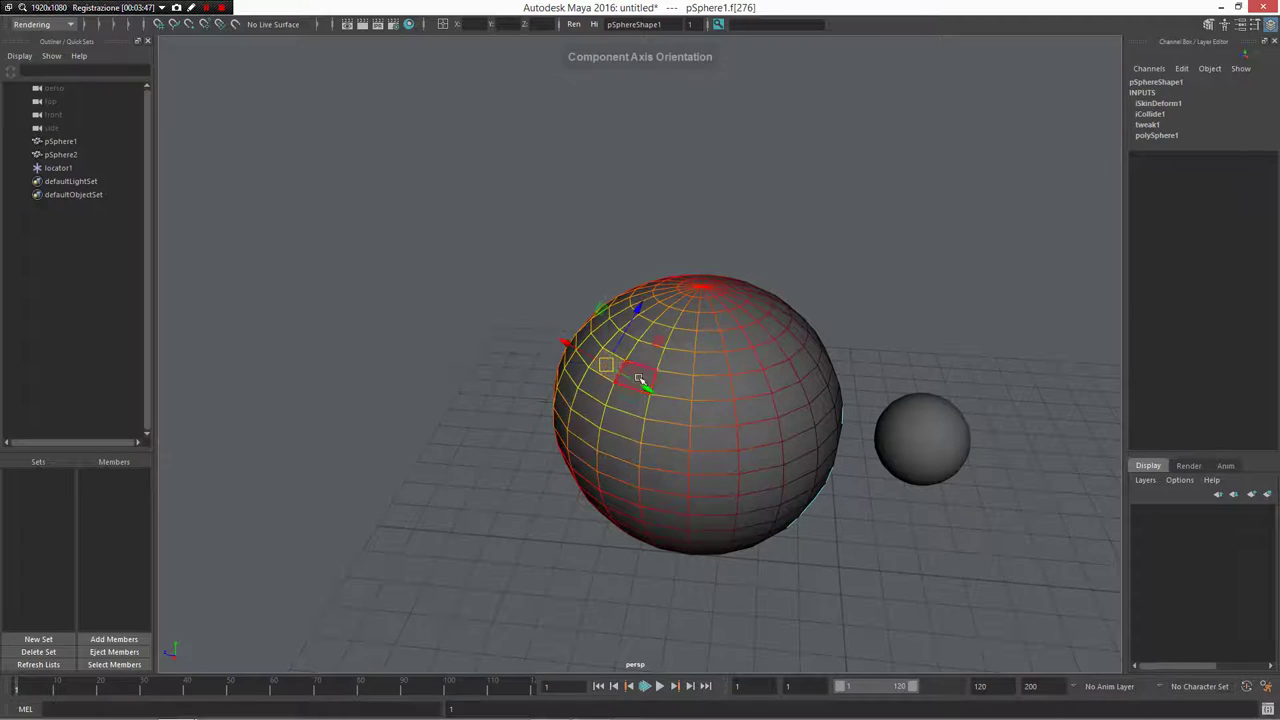
{"action": "left_click_drag", "start_coordinate": [614, 371], "coordinate": [673, 320]}
{"action": "left_click_drag", "start_coordinate": [583, 390], "coordinate": [692, 318]}
{"action": "left_click_drag", "start_coordinate": [617, 357], "coordinate": [617, 452]}
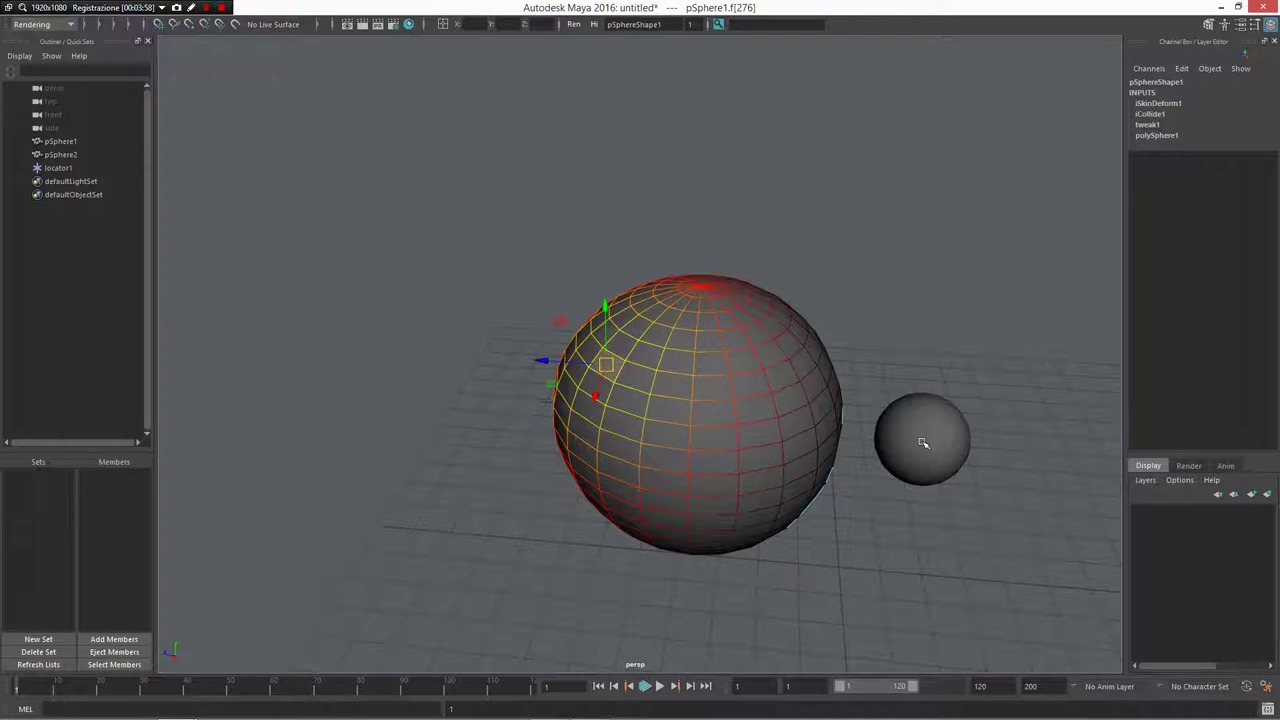
{"action": "key", "text": "b"}
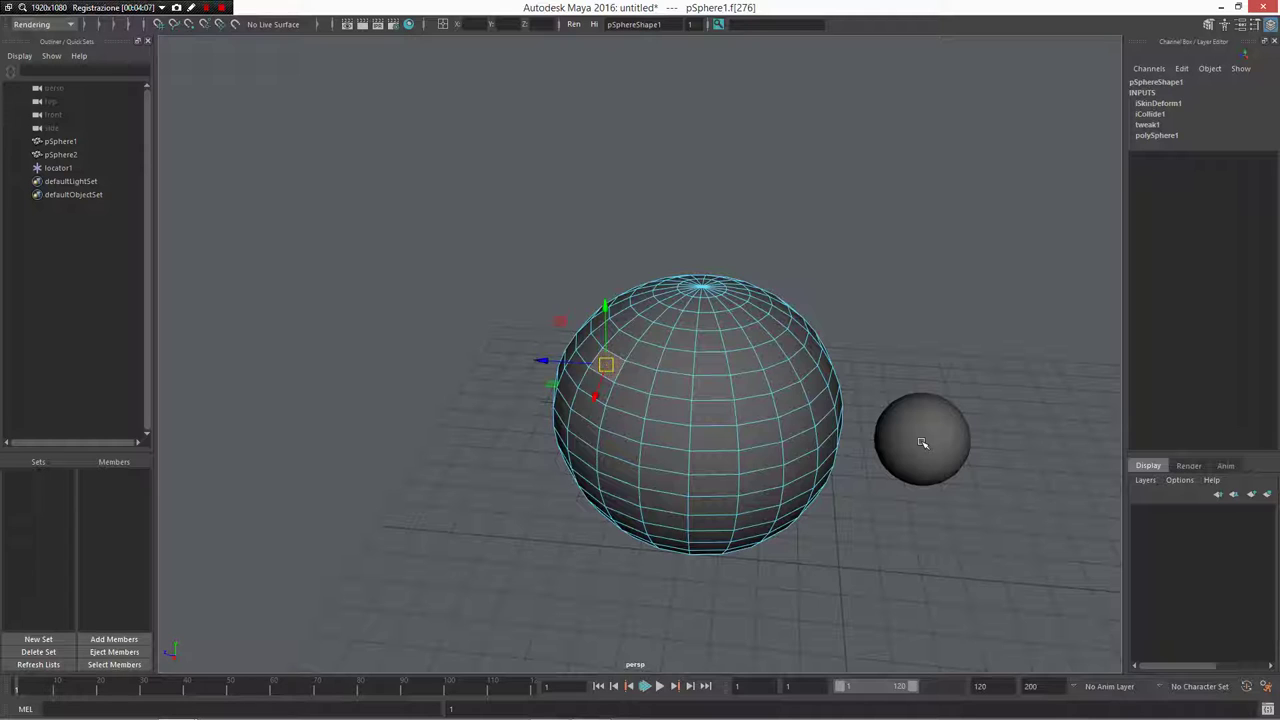
Switch to the change log window and move it higher to read the entries for 1.8.1 and 1.8.0.
{"action": "mouse_move", "coordinate": [668, 716]}
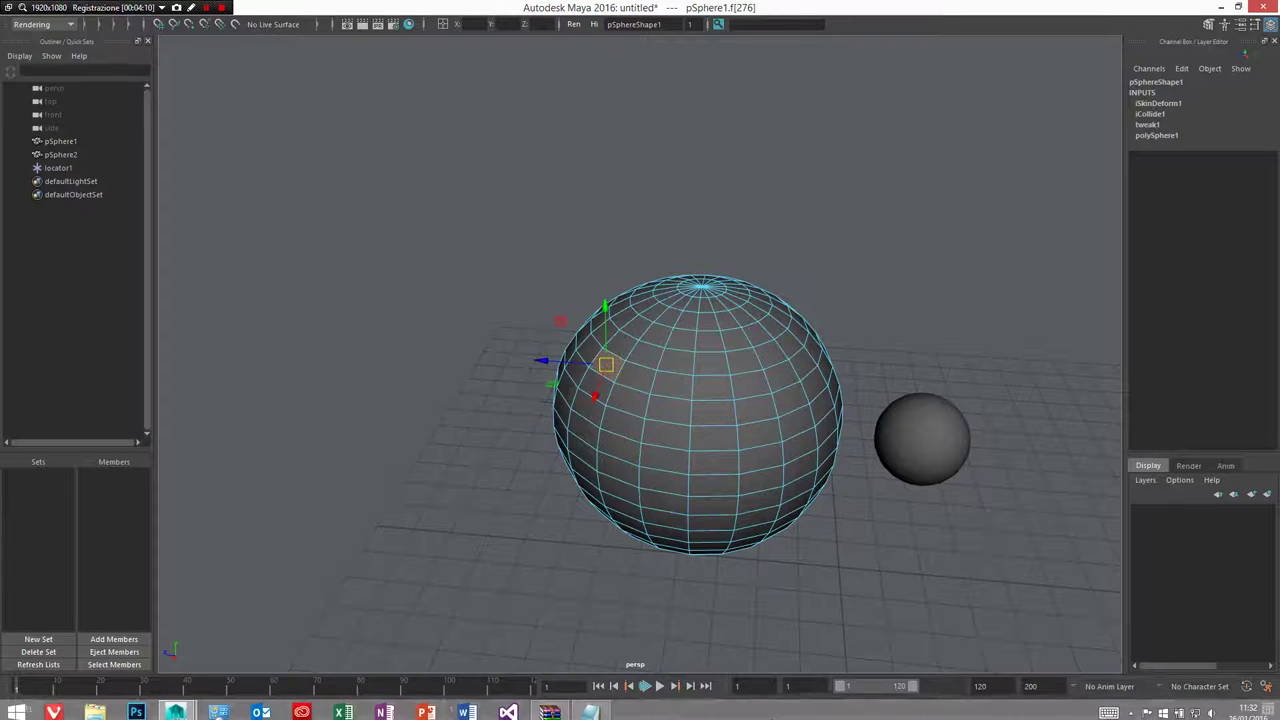
{"action": "left_click", "coordinate": [591, 707]}
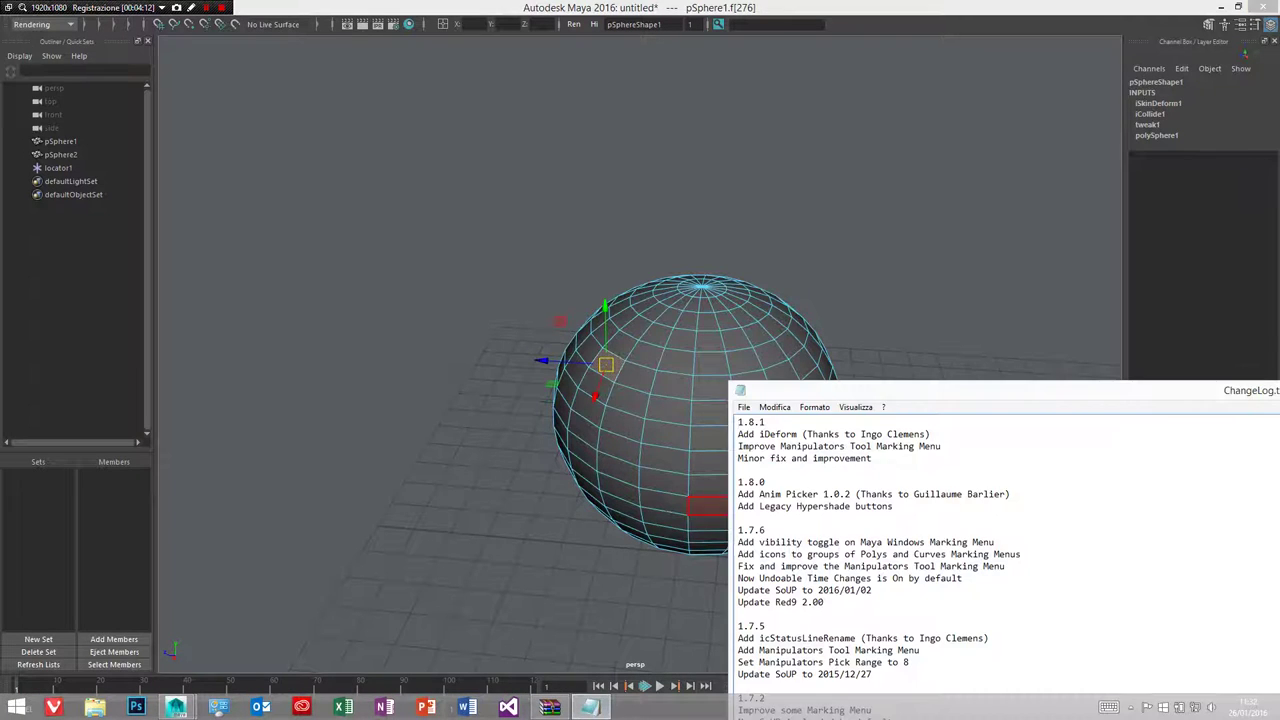
{"action": "left_click_drag", "start_coordinate": [878, 392], "coordinate": [888, 202]}
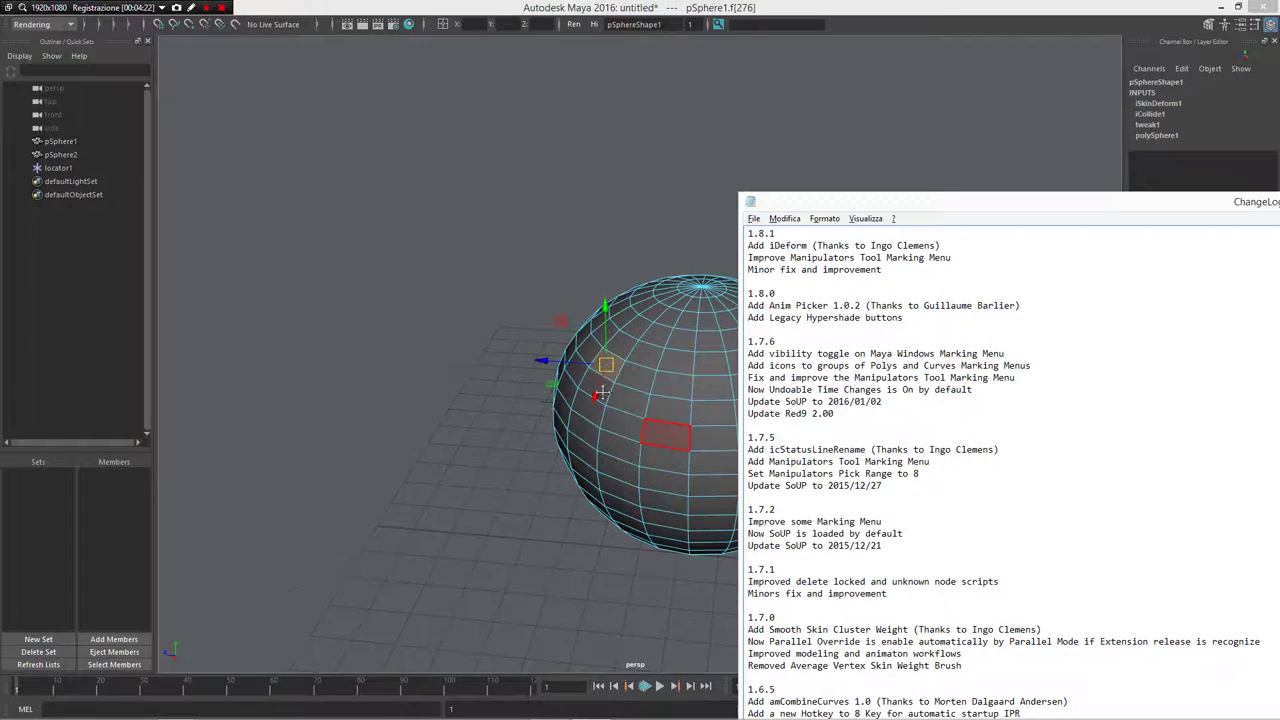
Back in Maya, delete the large sphere's faces and the small sphere.
{"action": "left_click", "coordinate": [660, 425]}
{"action": "scroll", "coordinate": [663, 415], "scroll_direction": "down", "scroll_amount": 1}
{"action": "double_click", "coordinate": [540, 494]}
{"action": "right_click_drag", "start_coordinate": [540, 494], "coordinate": [692, 318]}
{"action": "double_click", "coordinate": [686, 330]}
{"action": "key", "text": "Delete"}
{"action": "left_click_drag", "start_coordinate": [769, 294], "coordinate": [868, 577]}
{"action": "key", "text": "Delete"}
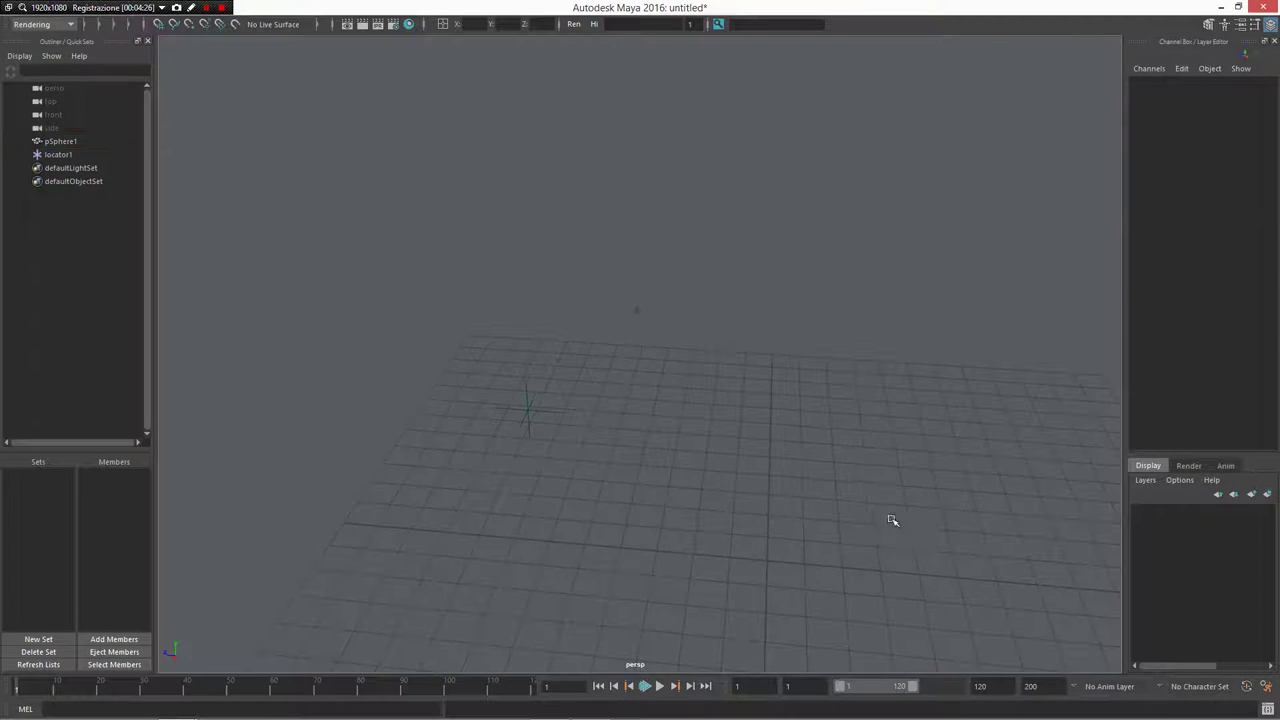
Start a new scene without saving the changes to the current one.
{"action": "left_click_drag", "start_coordinate": [890, 519], "coordinate": [184, 190]}
{"action": "key", "text": "ctrl+n"}
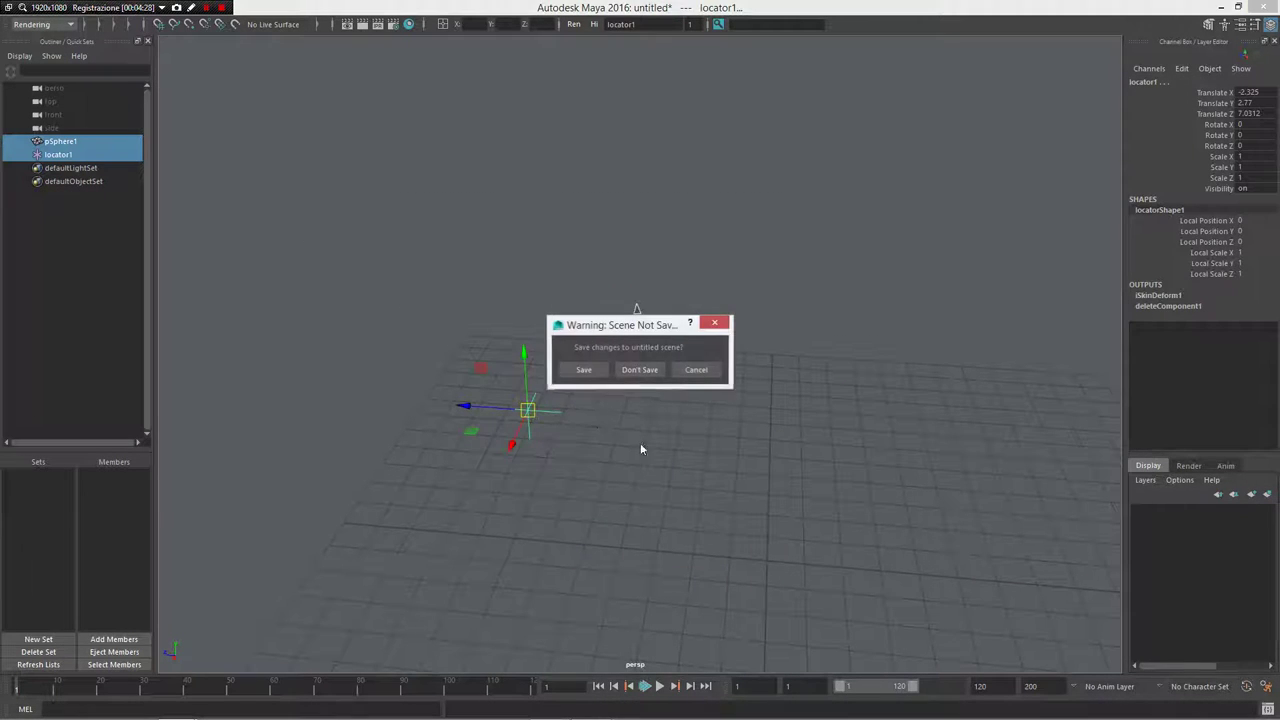
{"action": "left_click", "coordinate": [640, 369]}
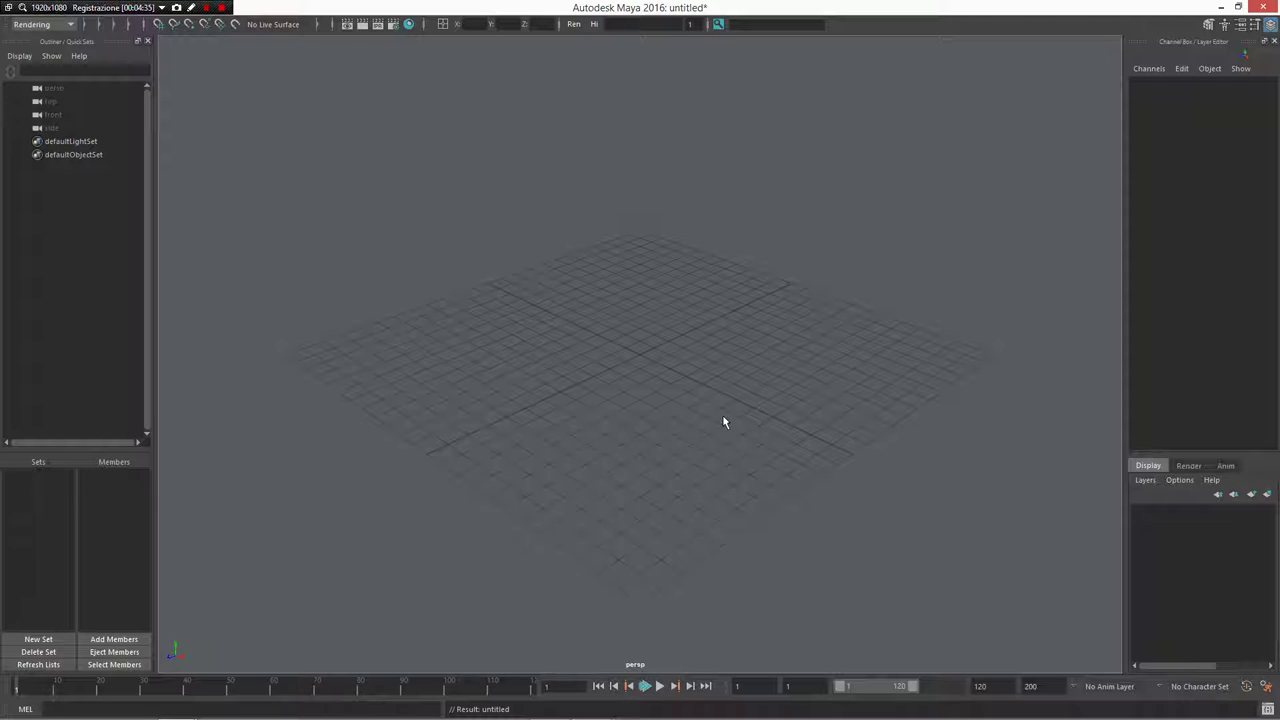
Create two NURBS circles at opposite sides of the grid and freeze their transformations.
{"action": "left_click_drag", "start_coordinate": [723, 420], "coordinate": [604, 392], "text": "alt"}
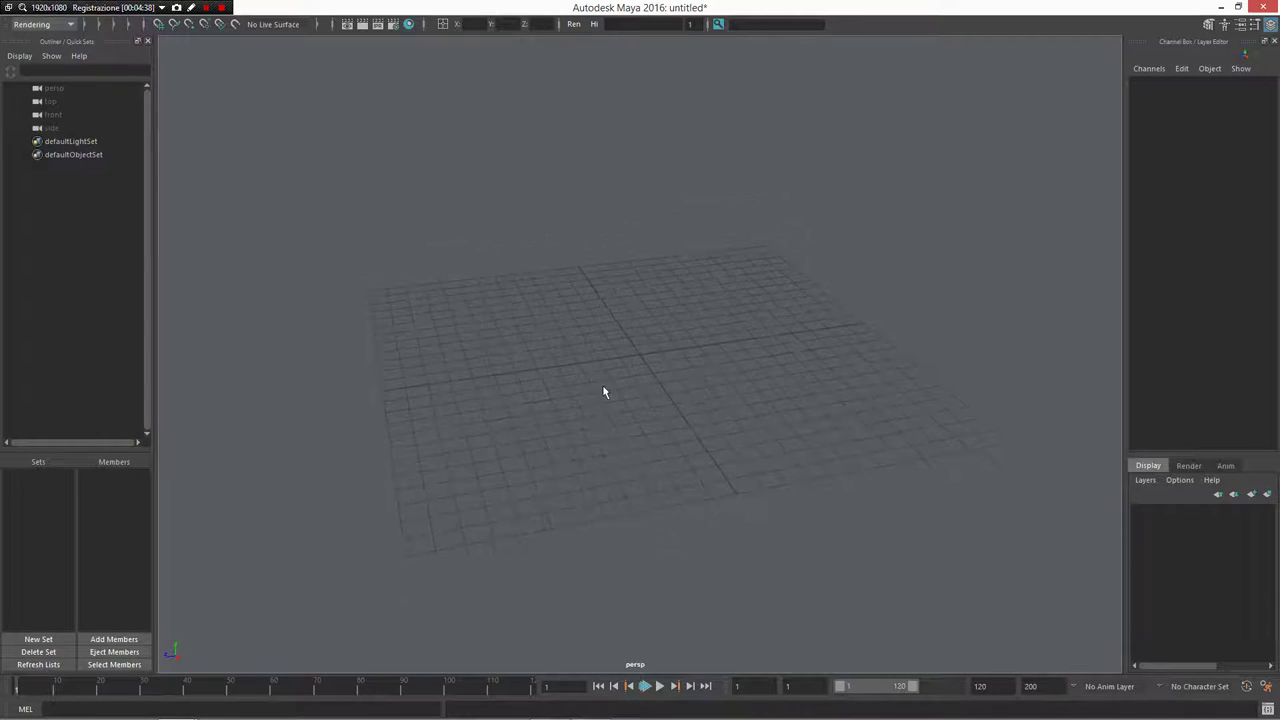
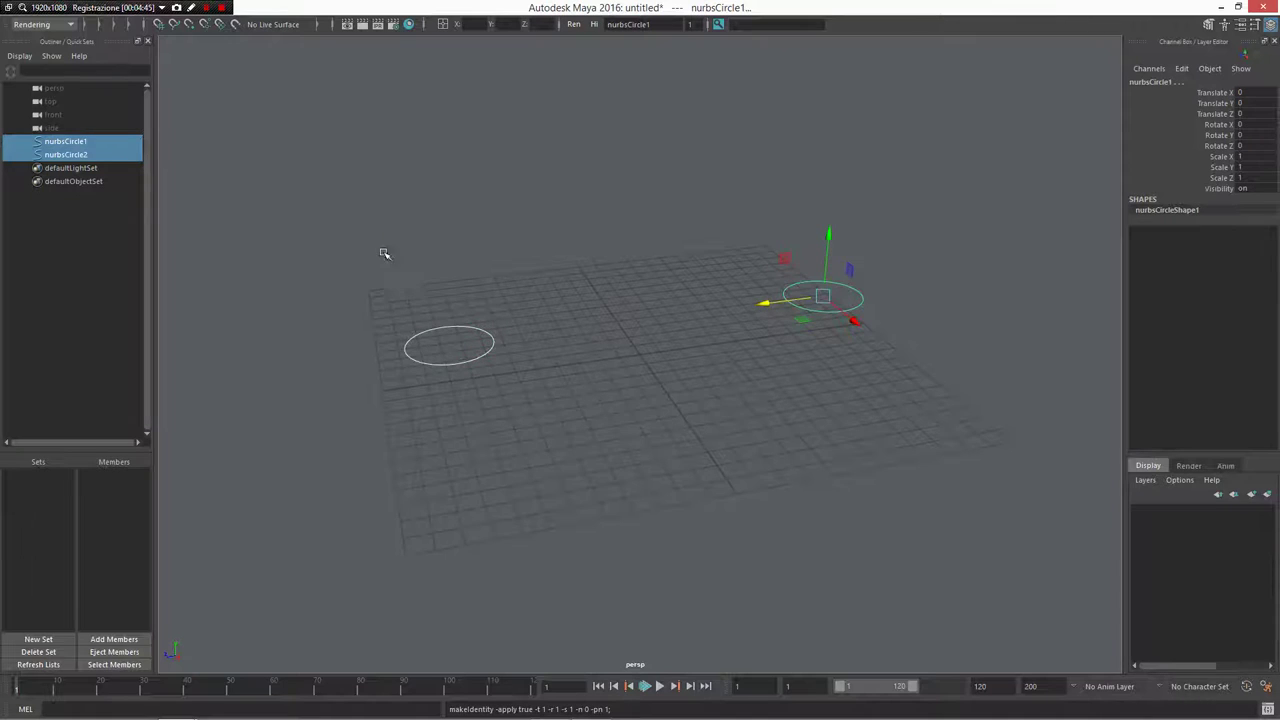
{"action": "left_click_drag", "start_coordinate": [656, 392], "coordinate": [603, 403], "text": "alt"}
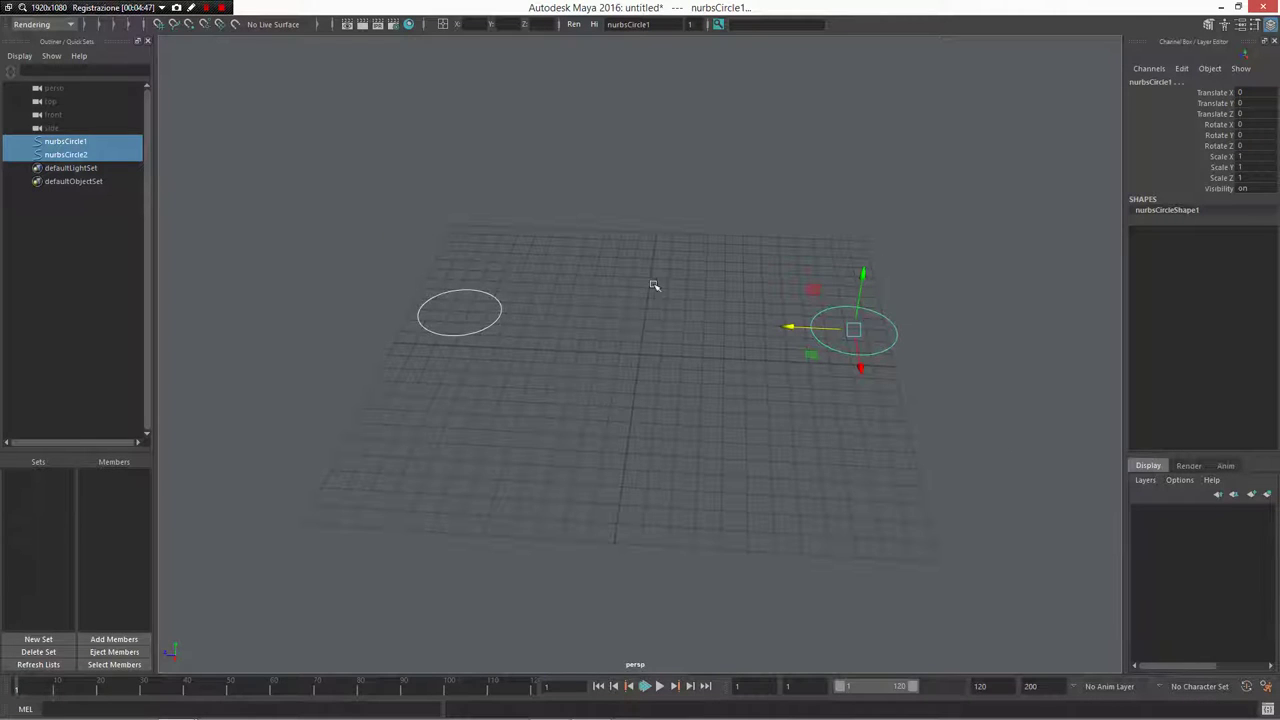
{"action": "left_click_drag", "start_coordinate": [623, 281], "coordinate": [446, 523], "text": "alt"}
Rename the first circle, nurbsCircle1, as L_Hand.
{"action": "double_click", "coordinate": [76, 141]}
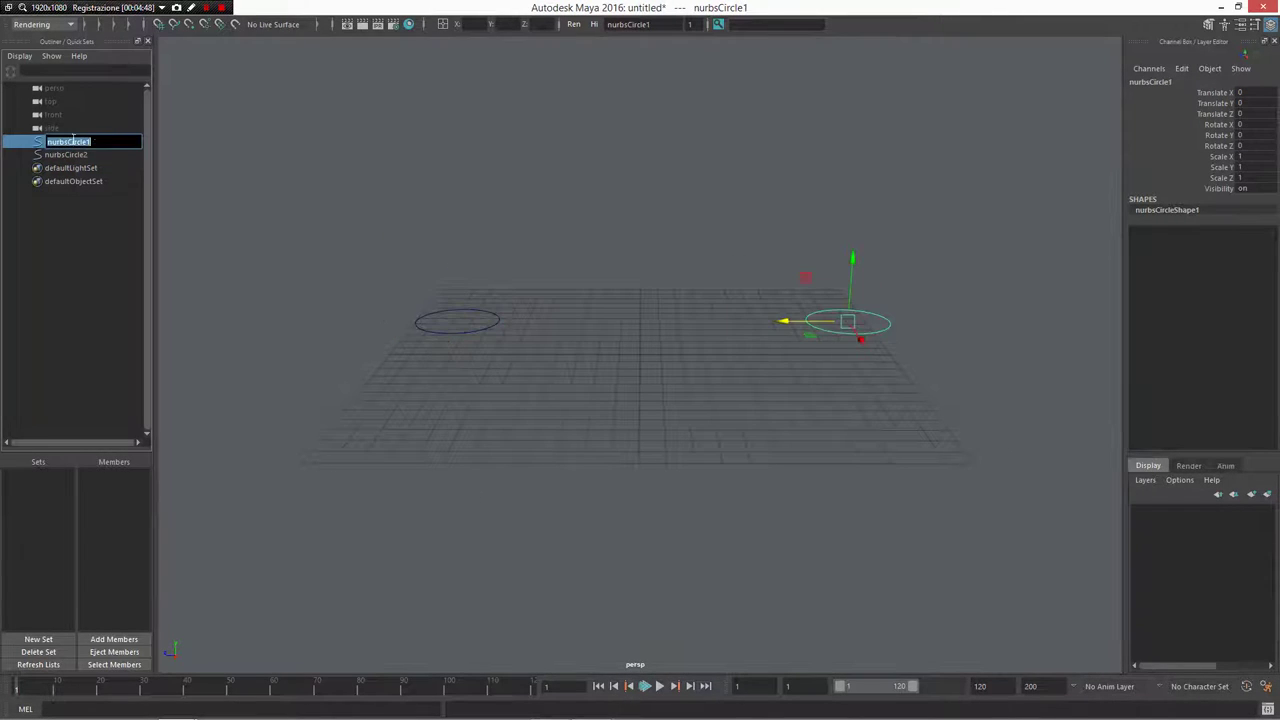
{"action": "type", "text": "R"}
{"action": "type", "text": "_"}
{"action": "key", "text": "BackSpace"}
{"action": "key", "text": "BackSpace"}
{"action": "type", "text": "ct"}
{"action": "key", "text": "BackSpace"}
{"action": "key", "text": "BackSpace"}
{"action": "type", "text": "L_Hand"}
{"action": "key", "text": "Return"}
Rename the second circle, nurbsCircle2, as R_Hand.
{"action": "double_click", "coordinate": [78, 156]}
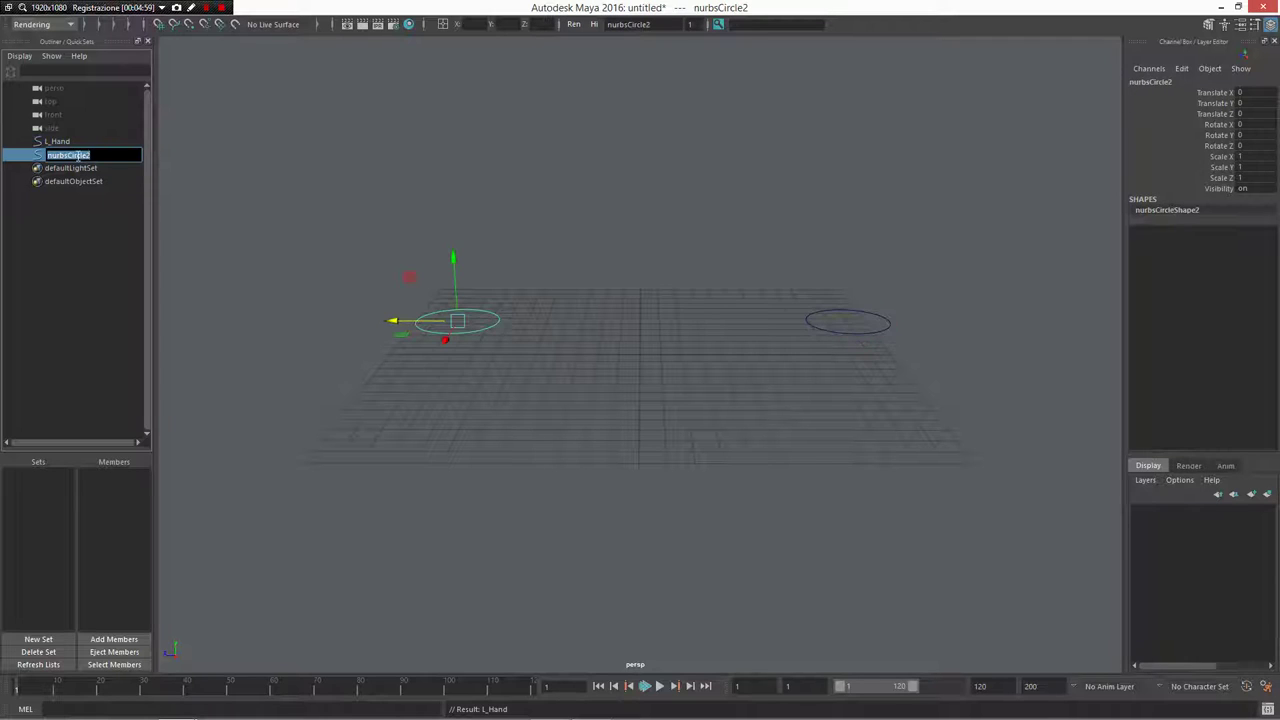
{"action": "type", "text": "R_Hand"}
{"action": "key", "text": "Return"}
Clear the selection and open Anim Picker from the animation tools as the Rig Selector.
{"action": "mouse_move", "coordinate": [300, 251]}
{"action": "left_mouse_down", "text": "alt"}
{"action": "mouse_move", "coordinate": [560, 317]}
{"action": "mouse_move", "coordinate": [289, 254]}
{"action": "left_mouse_up", "text": "alt"}
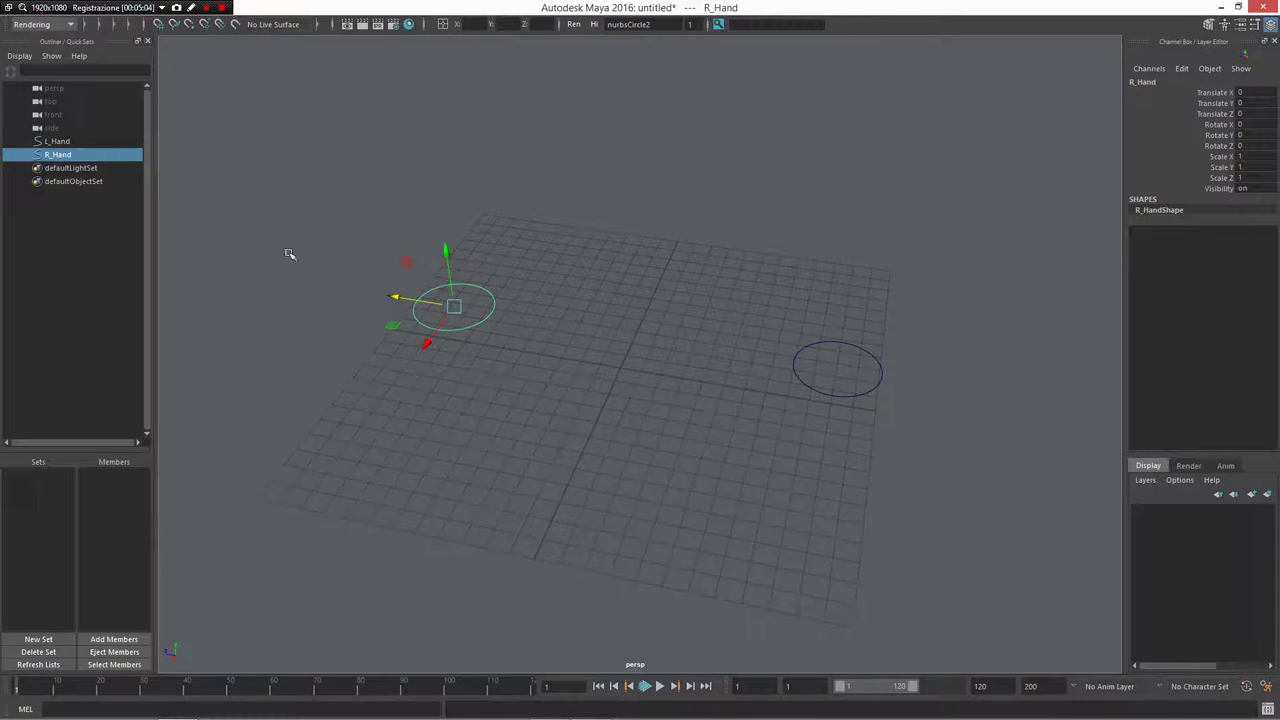
{"action": "left_click", "coordinate": [846, 341]}
{"action": "left_click", "coordinate": [447, 329]}
{"action": "left_click", "coordinate": [771, 331]}
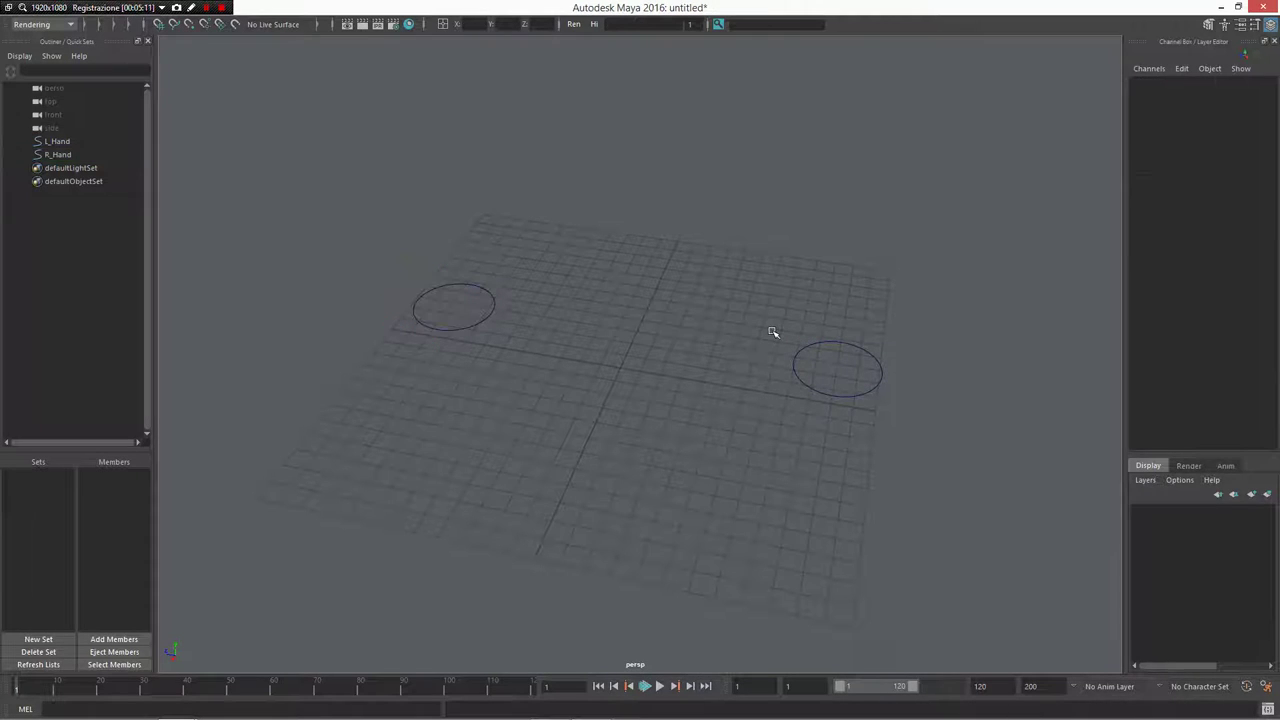
{"action": "right_click", "coordinate": [722, 313]}
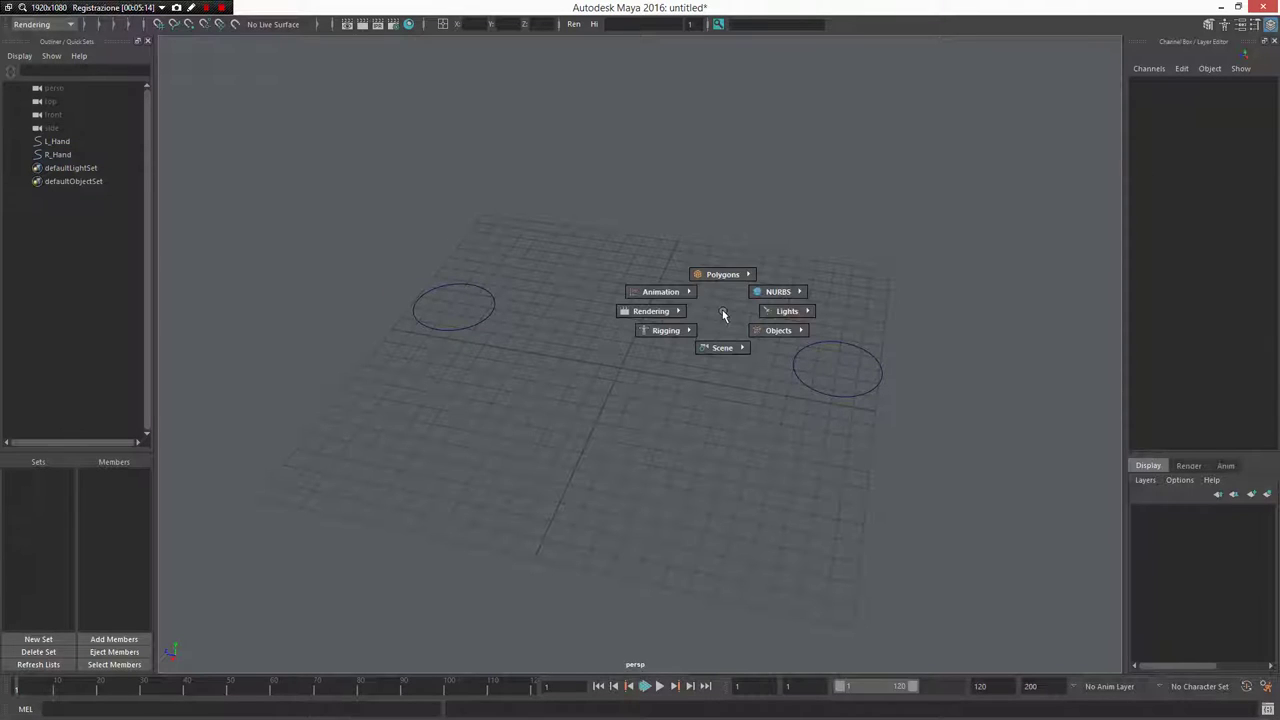
{"action": "right_click_drag", "start_coordinate": [723, 315], "coordinate": [665, 266]}
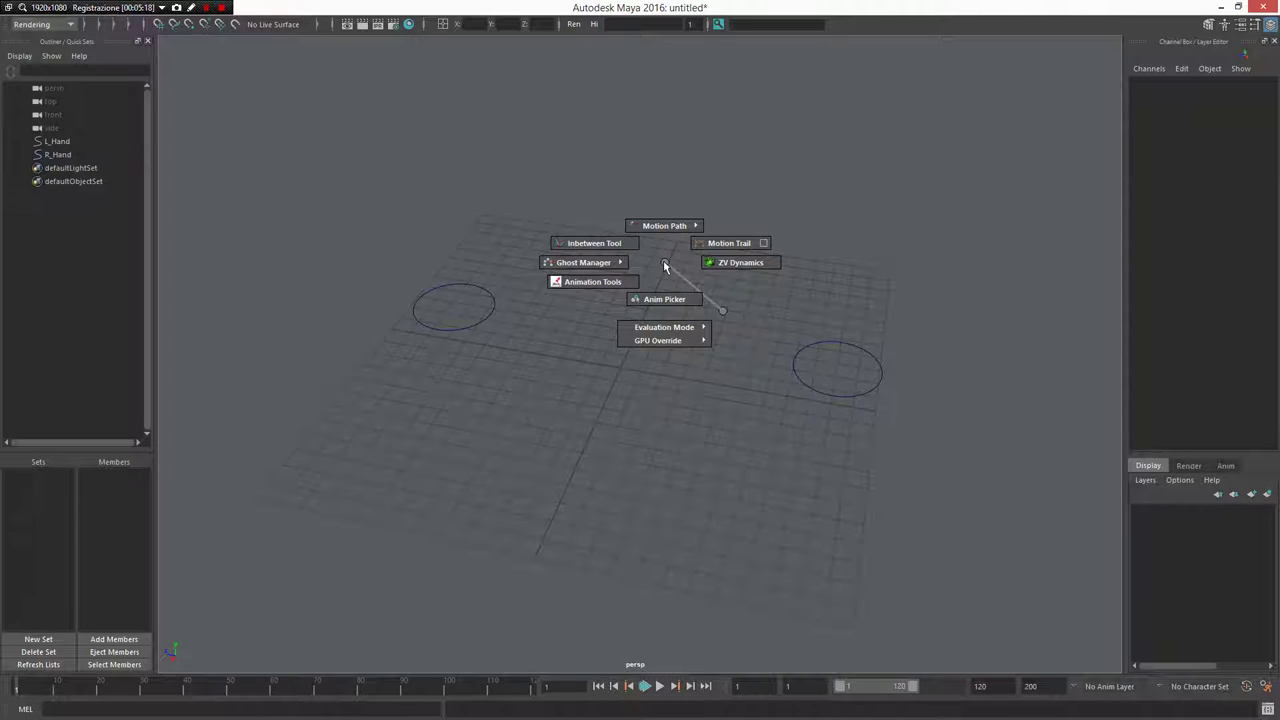
{"action": "right_click_drag", "start_coordinate": [665, 266], "coordinate": [668, 299]}
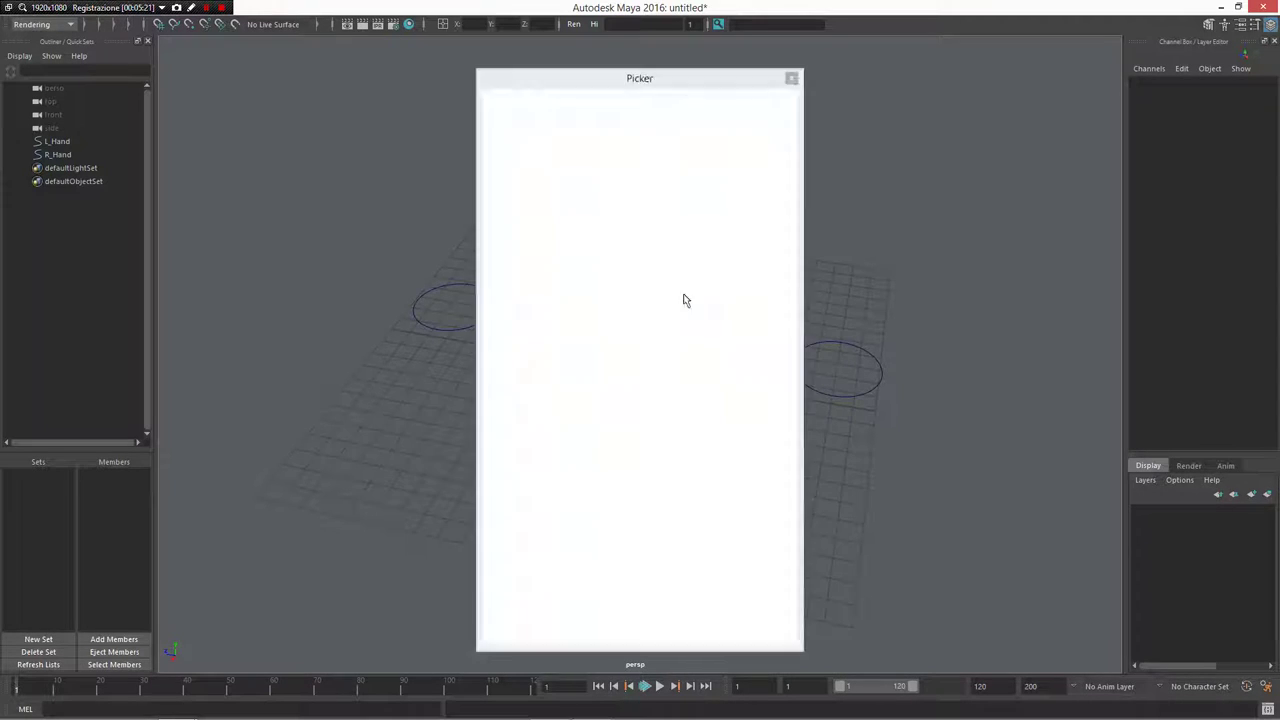
{"action": "left_click", "coordinate": [1274, 170]}
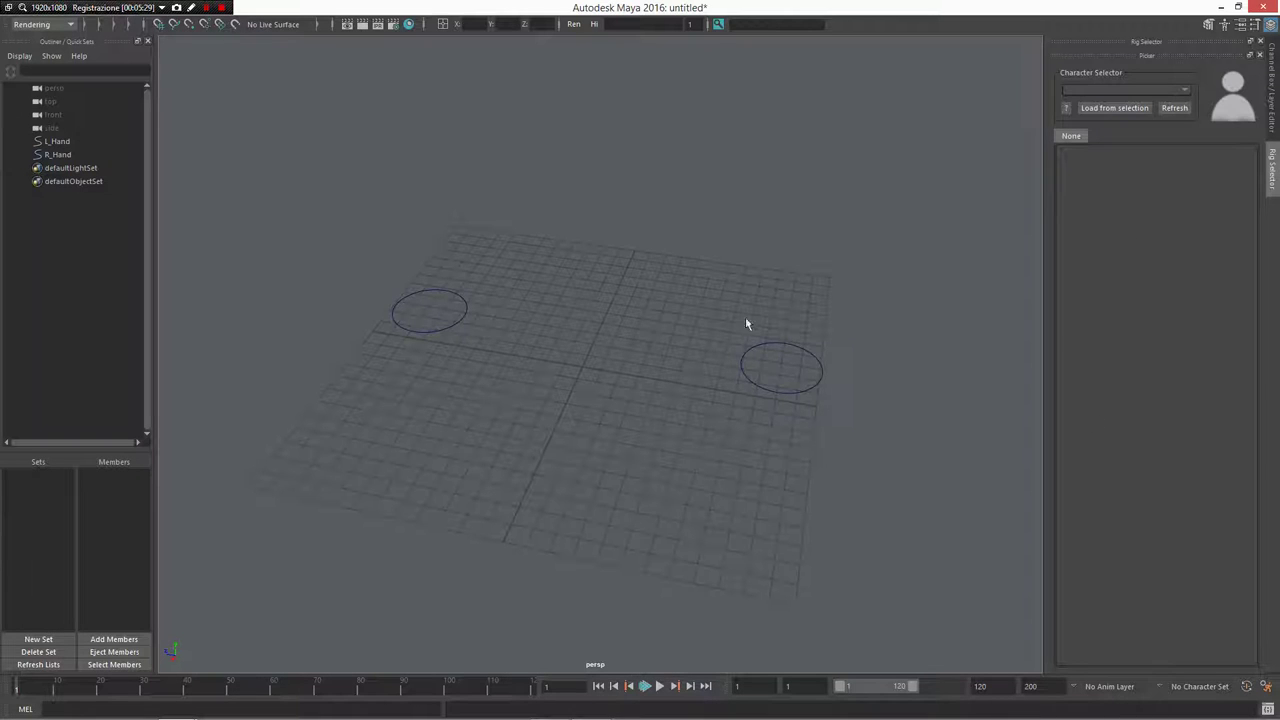
Open Anim Picker in its editing mode as the Rig Editor.
{"action": "right_click", "coordinate": [686, 260]}
{"action": "right_click", "coordinate": [686, 260], "text": "shift"}
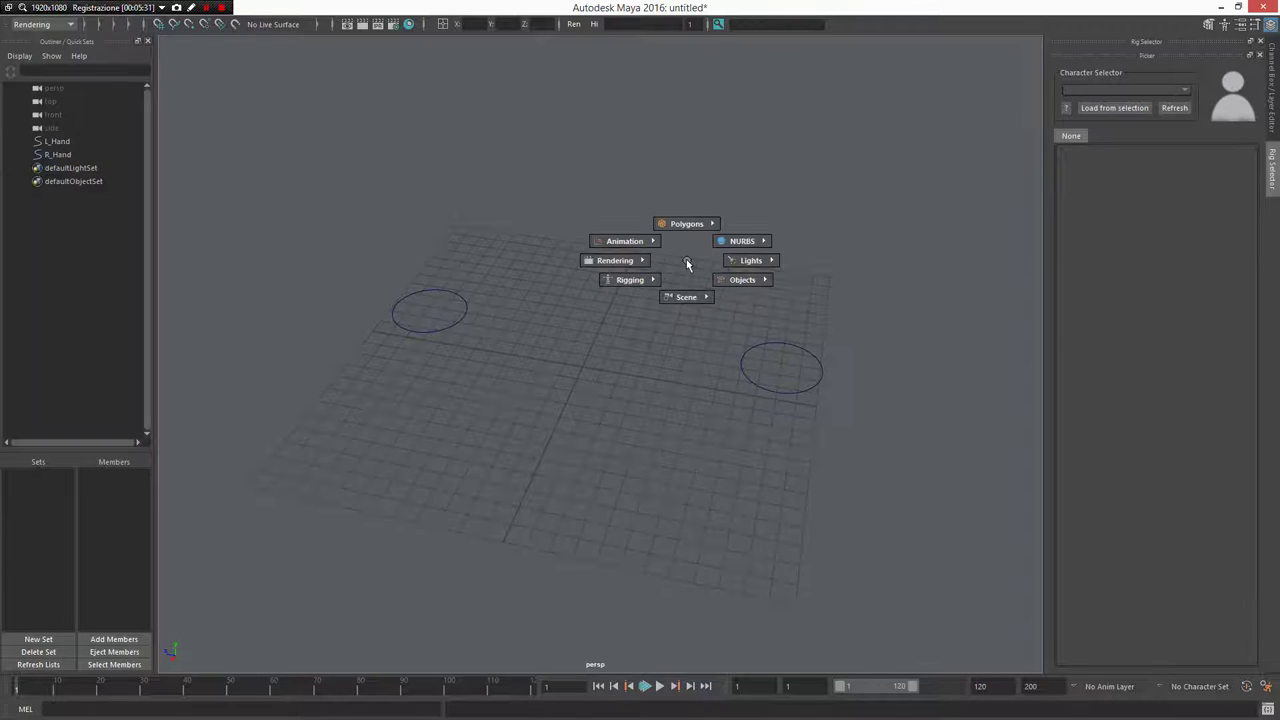
{"action": "mouse_move", "coordinate": [686, 260]}
{"action": "right_mouse_down", "text": "shift"}
{"action": "mouse_move", "coordinate": [610, 314]}
{"action": "mouse_move", "coordinate": [519, 258]}
{"action": "mouse_move", "coordinate": [470, 262]}
{"action": "right_mouse_up", "text": "shift"}
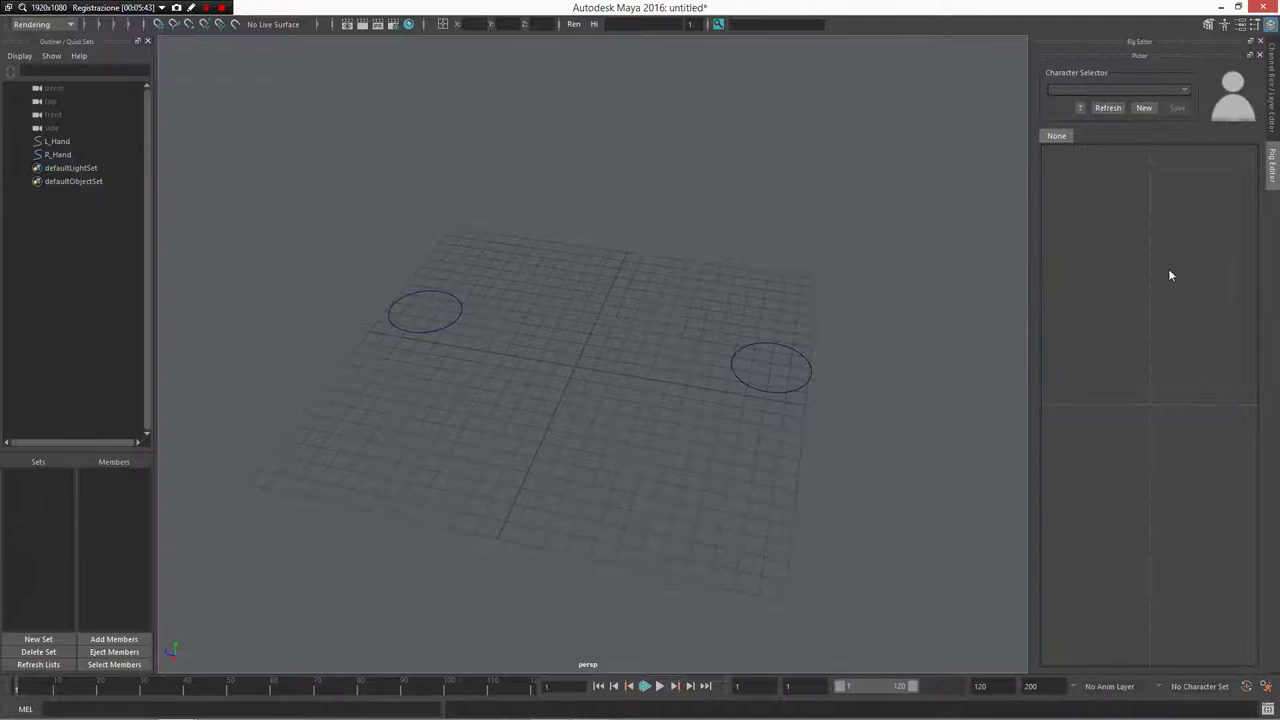
Select the L_Hand circle and create a new picker character node named Character.
{"action": "left_click_drag", "start_coordinate": [877, 236], "coordinate": [779, 397]}
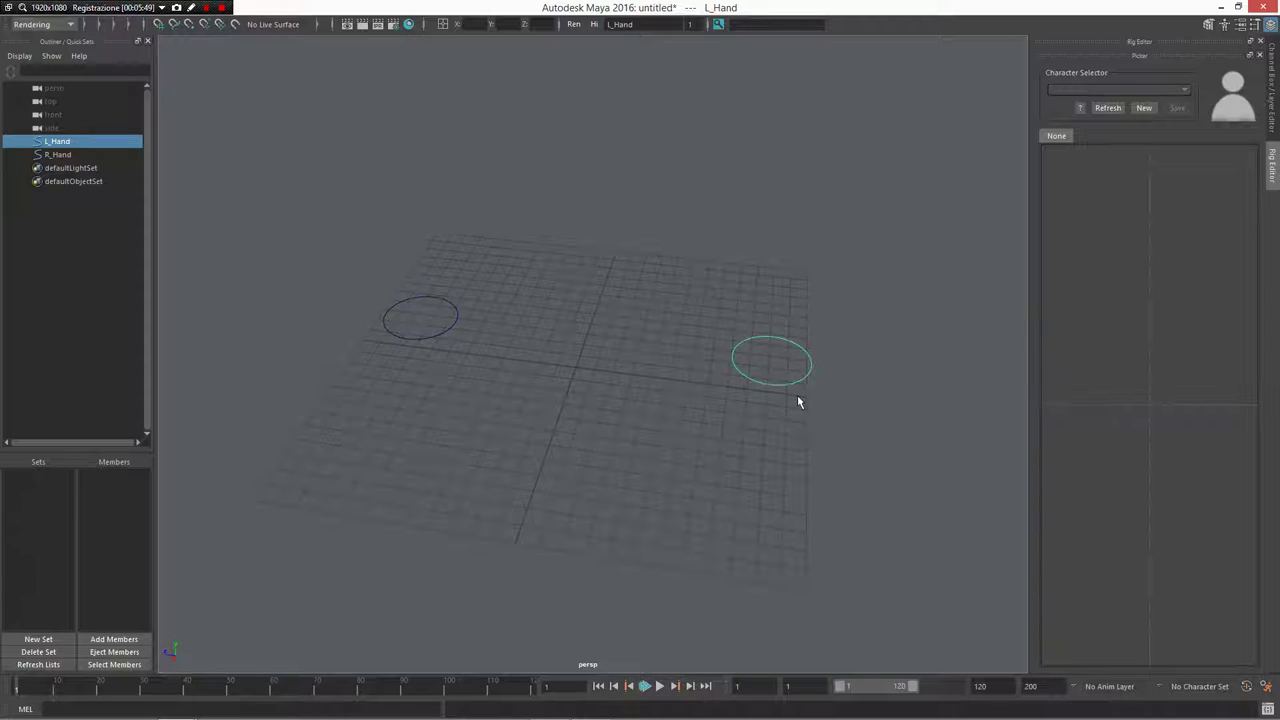
{"action": "left_click", "coordinate": [1144, 107]}
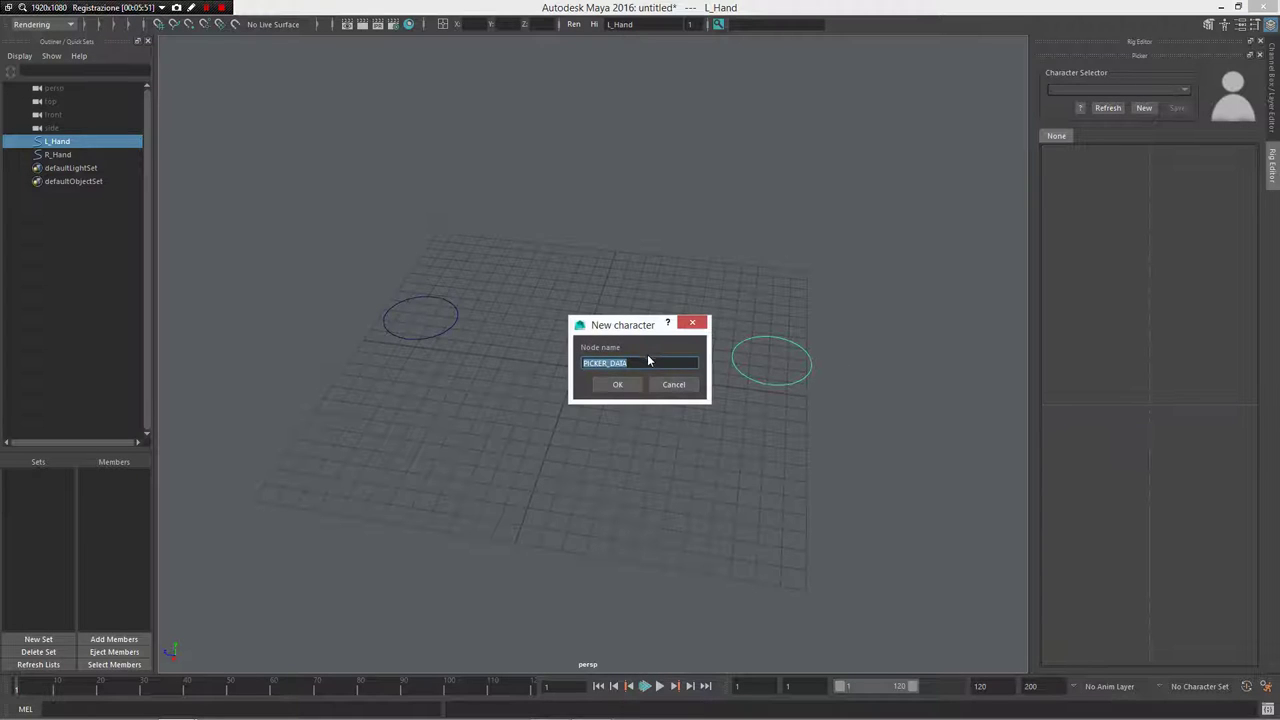
{"action": "type", "text": "Character"}
{"action": "key", "text": "Return"}
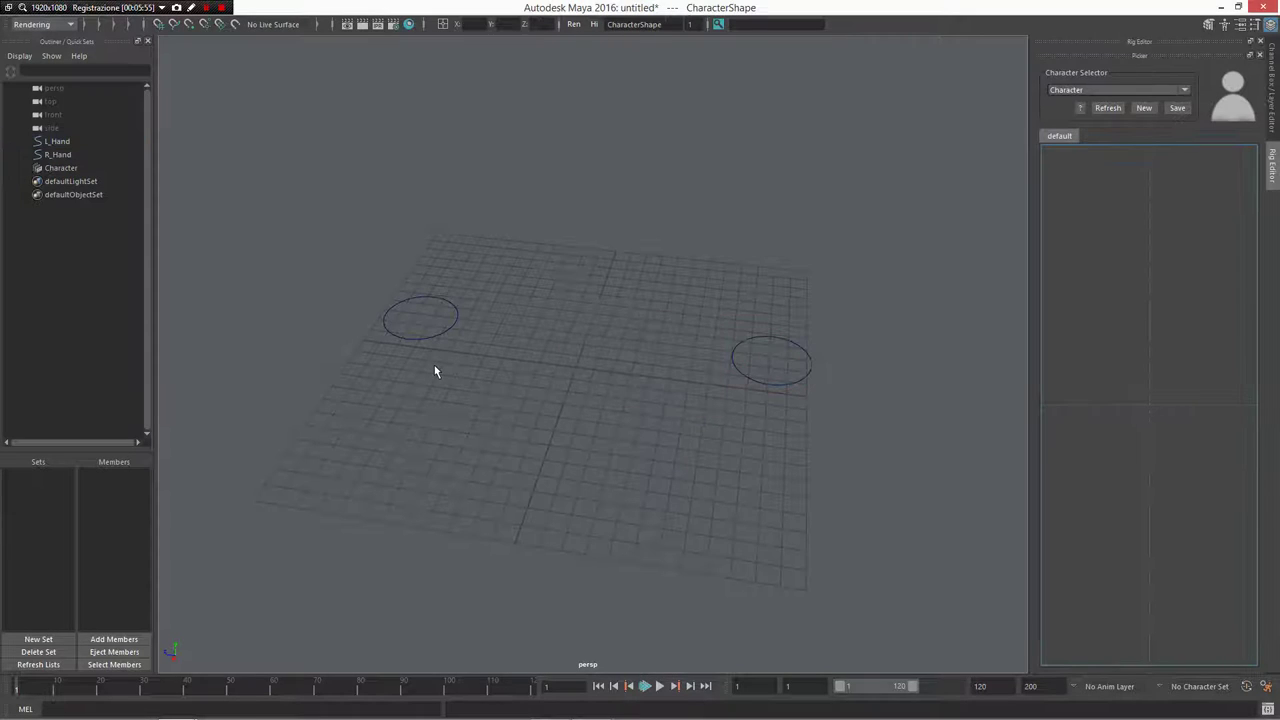
Add an item to the character's picker and place it at about X -117, Y 197.
{"action": "right_click", "coordinate": [1120, 300]}
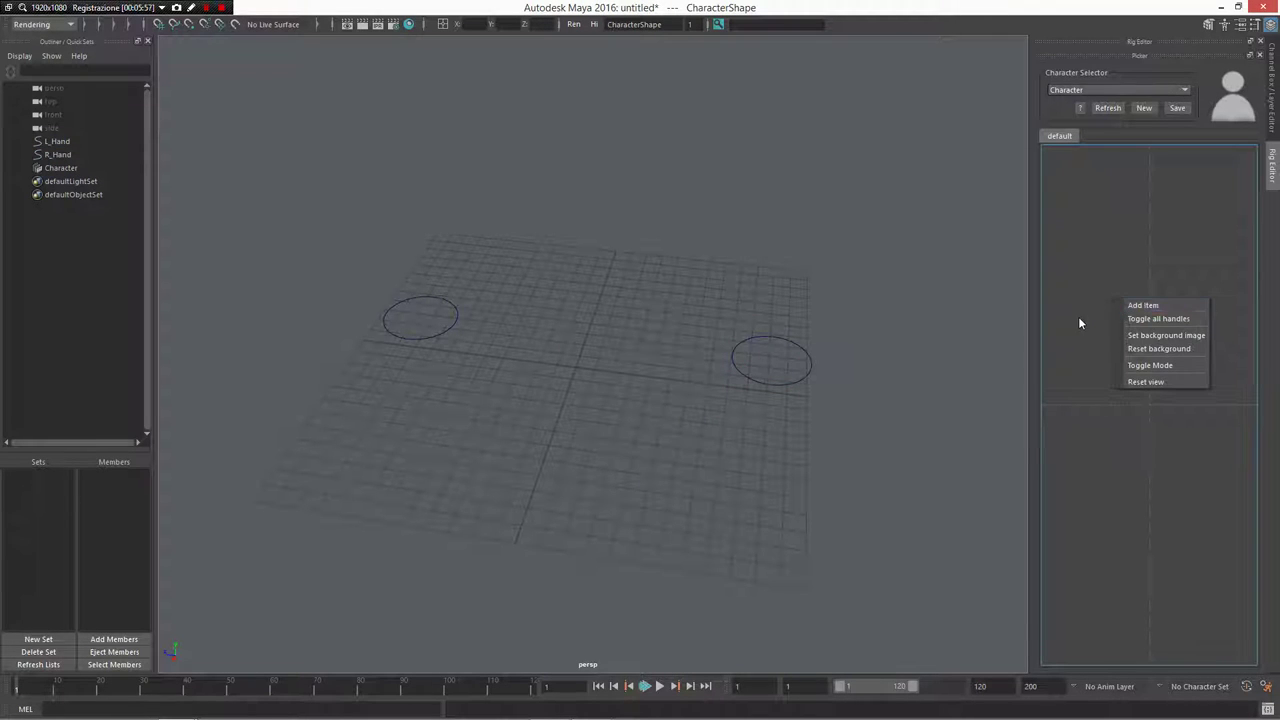
{"action": "left_click", "coordinate": [1143, 305]}
{"action": "left_click_drag", "start_coordinate": [1155, 407], "coordinate": [1091, 304]}
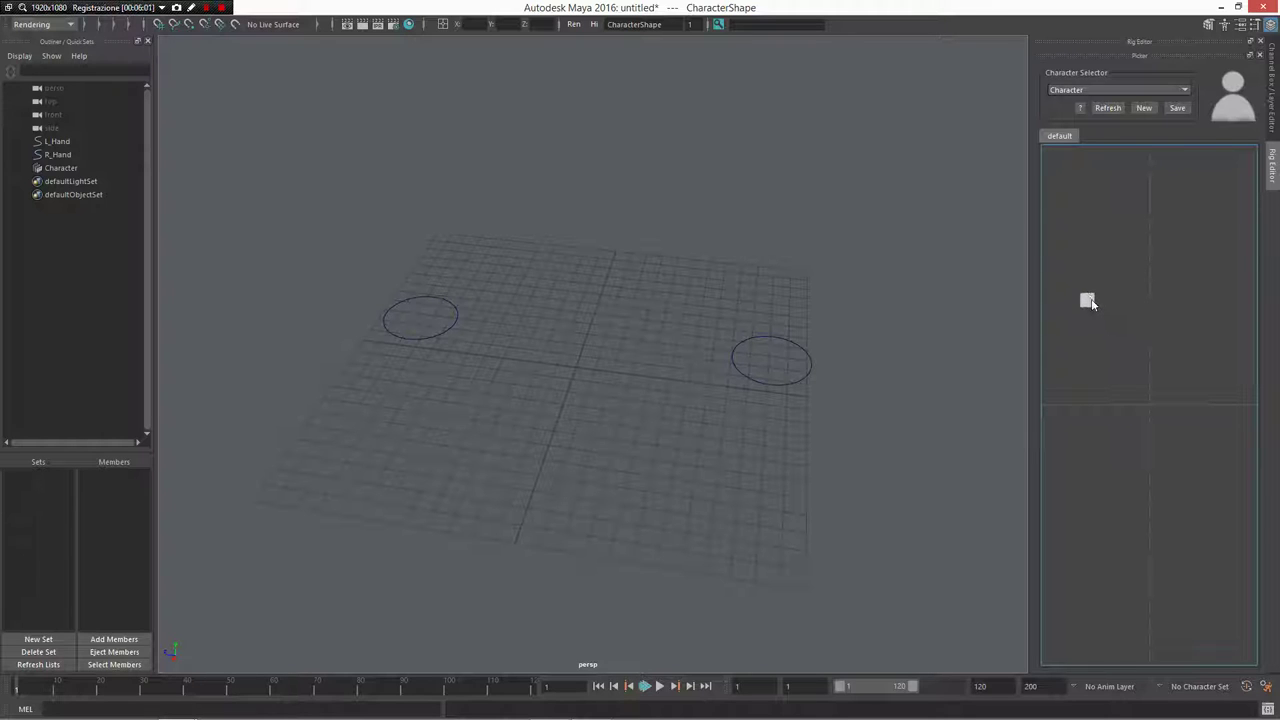
Associate the picker item with the L_Hand circle in its options.
{"action": "right_click", "coordinate": [1091, 304]}
{"action": "left_click", "coordinate": [1120, 306]}
{"action": "left_click_drag", "start_coordinate": [811, 312], "coordinate": [760, 388]}
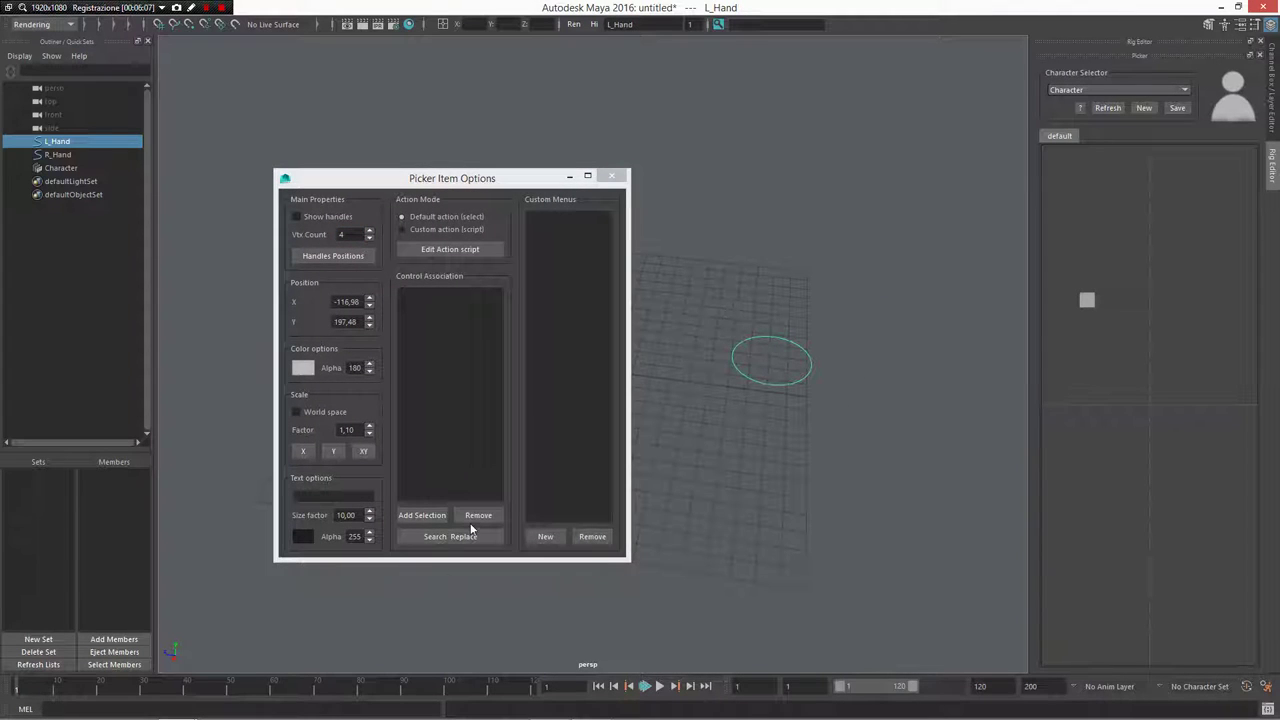
{"action": "left_click", "coordinate": [422, 515]}
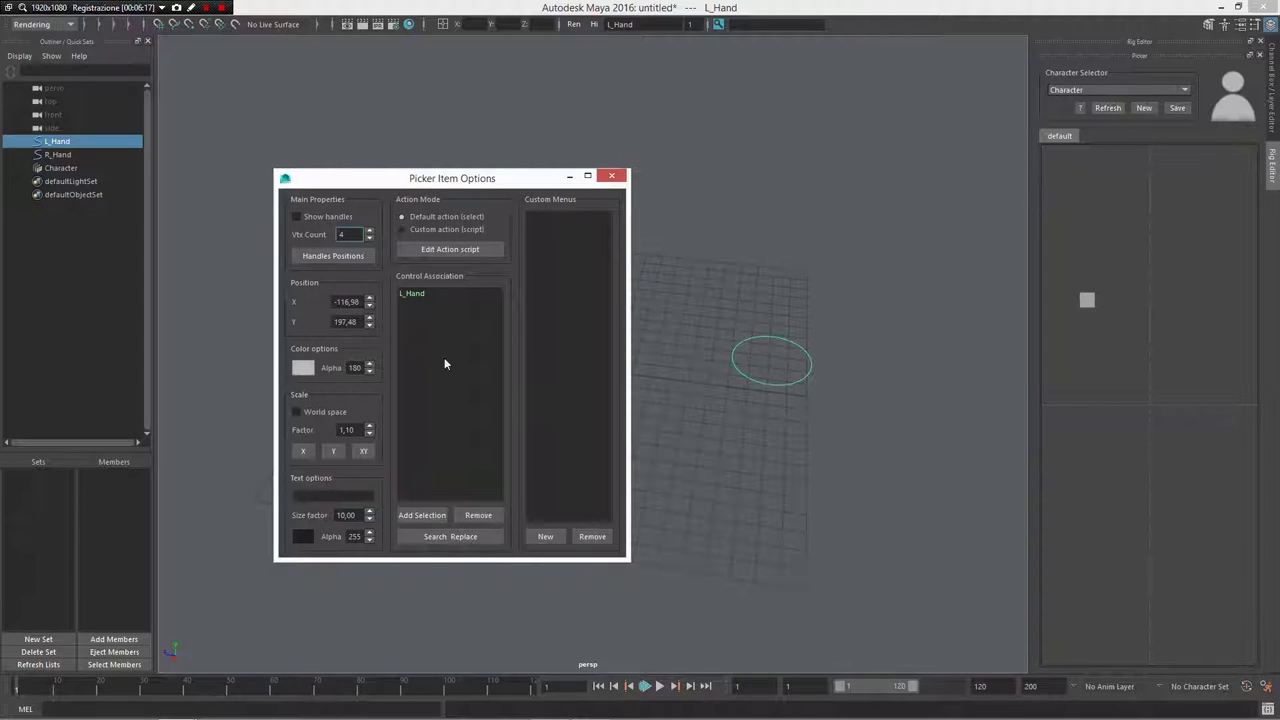
{"action": "left_click", "coordinate": [614, 178]}
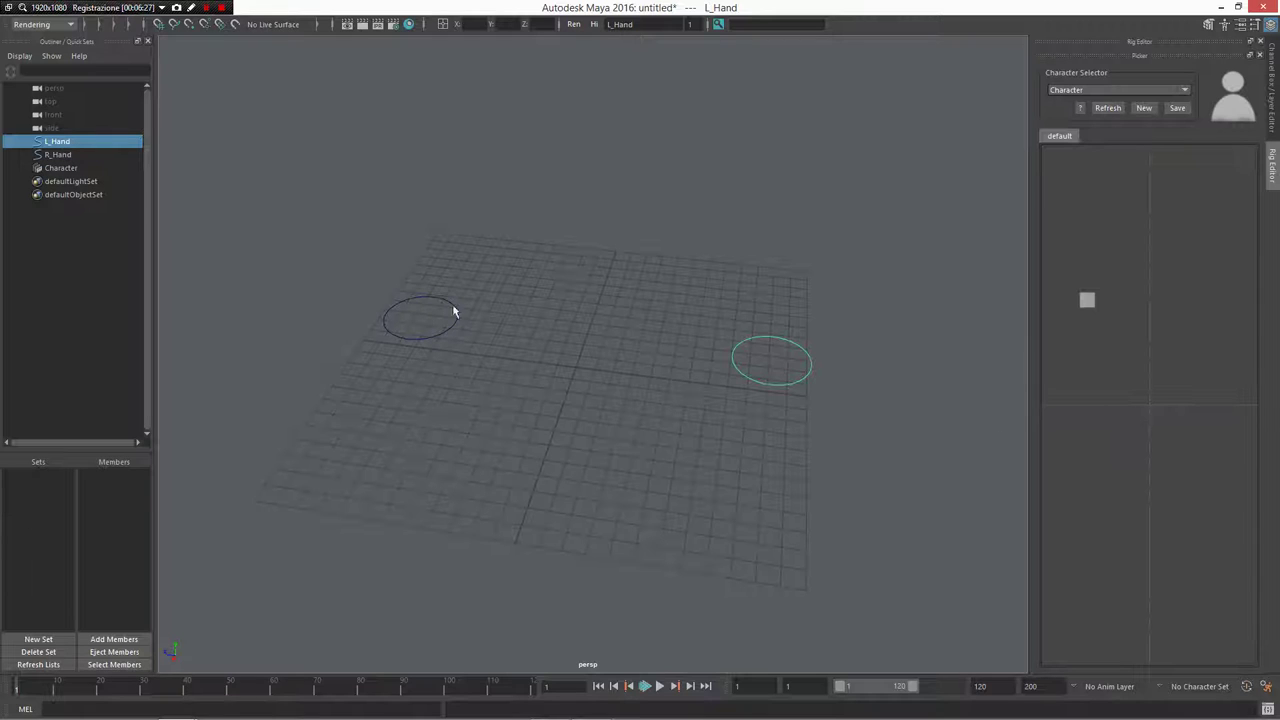
Duplicate and mirror the L_Hand picker item, replacing ^L_ with R_ in its control association.
{"action": "right_click", "coordinate": [1090, 303]}
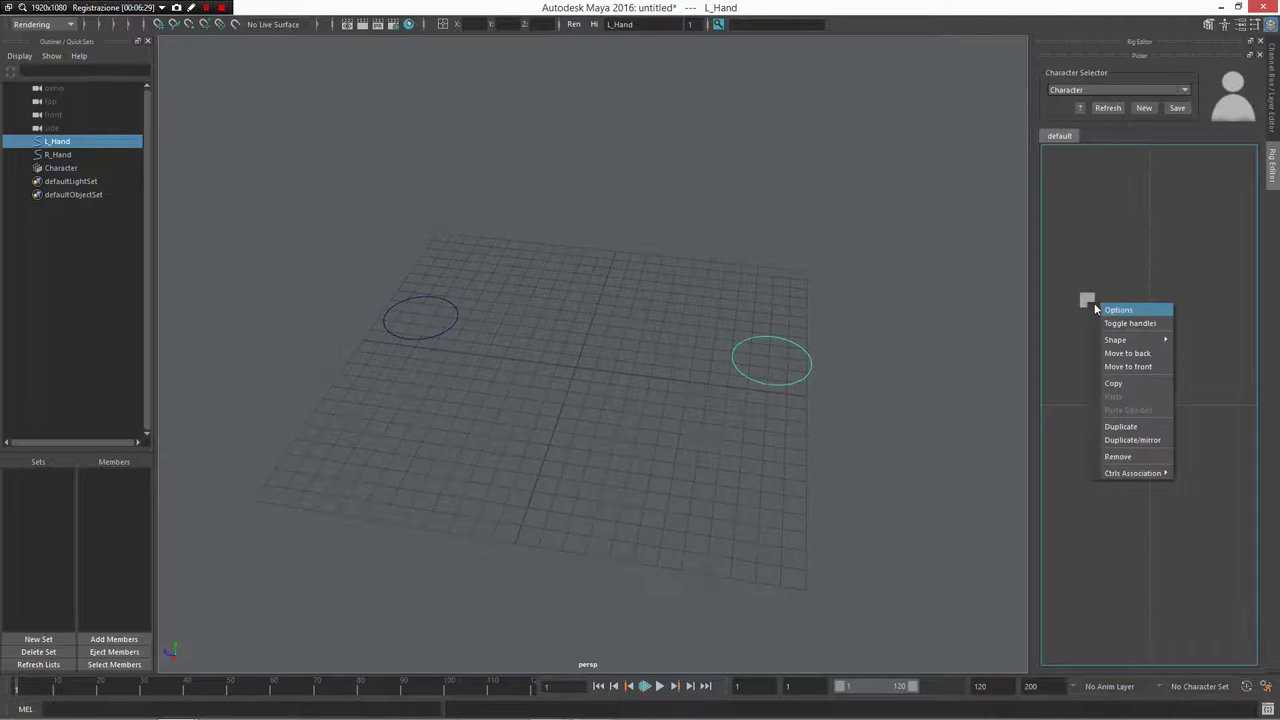
{"action": "mouse_move", "coordinate": [1116, 474]}
{"action": "left_click", "coordinate": [1128, 439]}
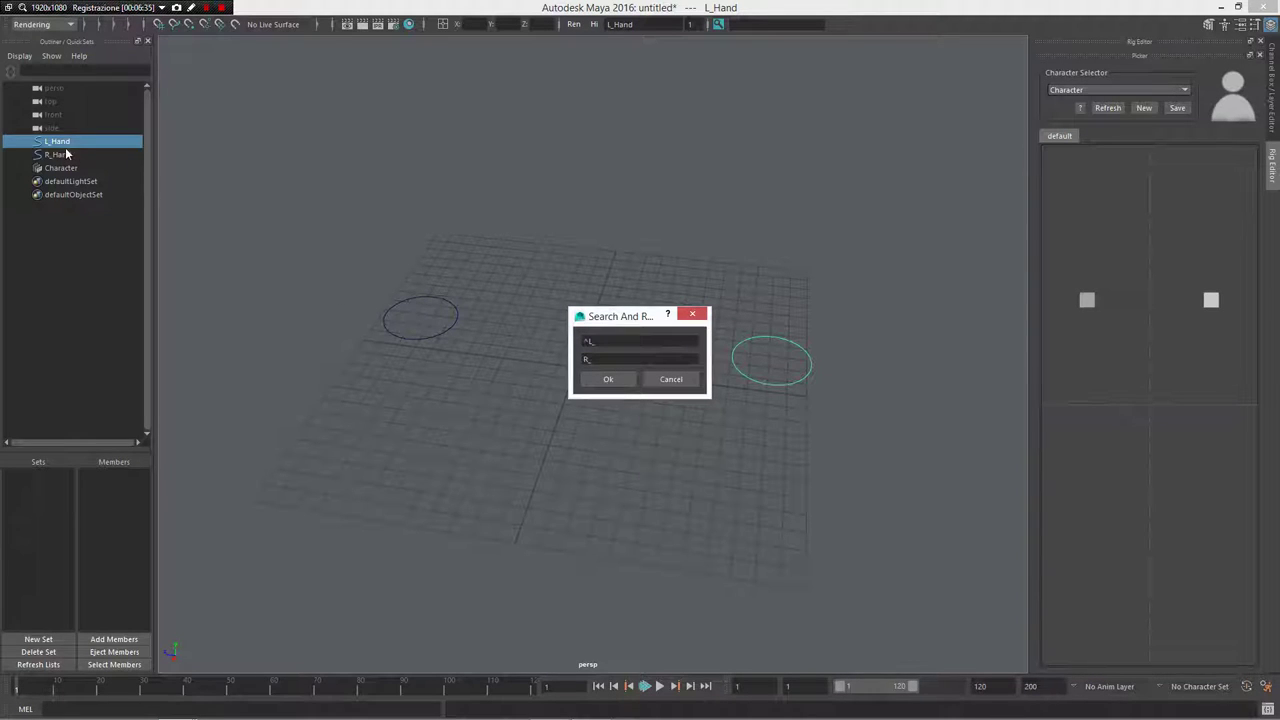
{"action": "left_click", "coordinate": [600, 358]}
{"action": "left_click", "coordinate": [606, 380]}
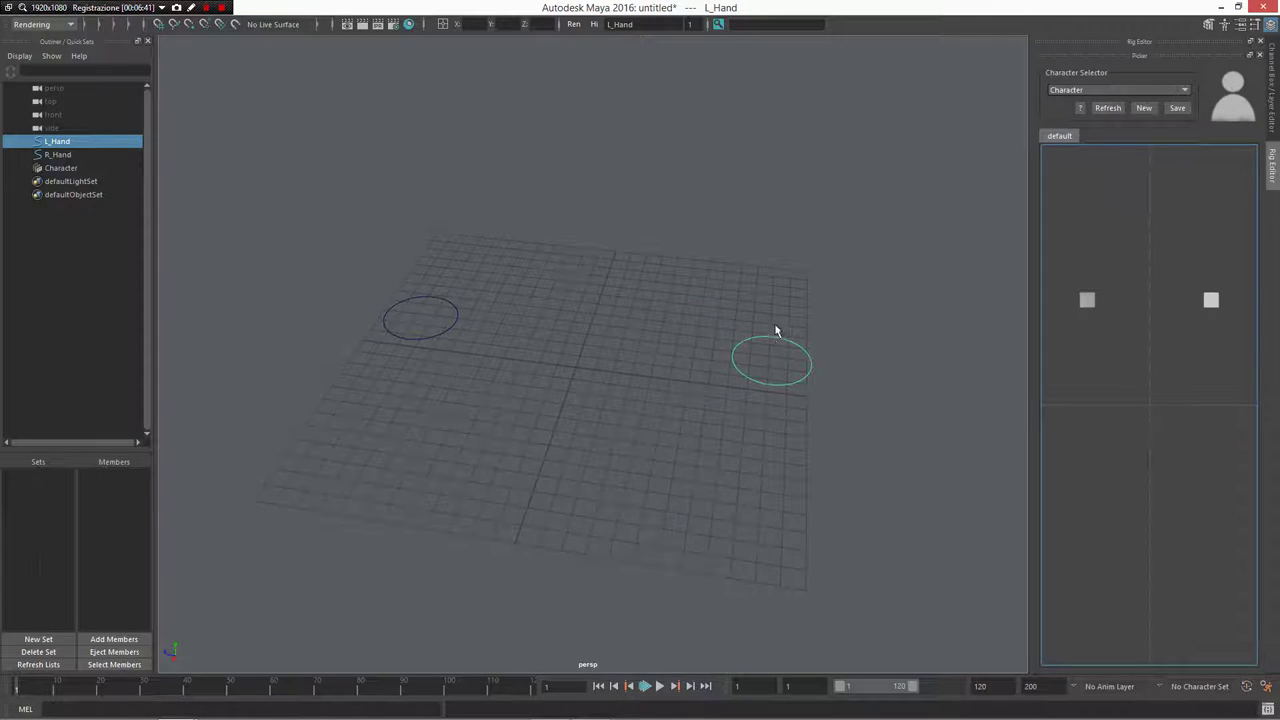
Open Anim Picker as the Rig Selector and check the Character picker in it.
{"action": "mouse_move", "coordinate": [779, 309]}
{"action": "right_mouse_down", "text": "shift"}
{"action": "mouse_move", "coordinate": [758, 280]}
{"action": "mouse_move", "coordinate": [731, 282]}
{"action": "mouse_move", "coordinate": [785, 300]}
{"action": "mouse_move", "coordinate": [783, 317]}
{"action": "mouse_move", "coordinate": [744, 298]}
{"action": "mouse_move", "coordinate": [737, 336]}
{"action": "mouse_move", "coordinate": [754, 329]}
{"action": "right_mouse_up", "text": "shift"}
{"action": "left_click", "coordinate": [1275, 180]}
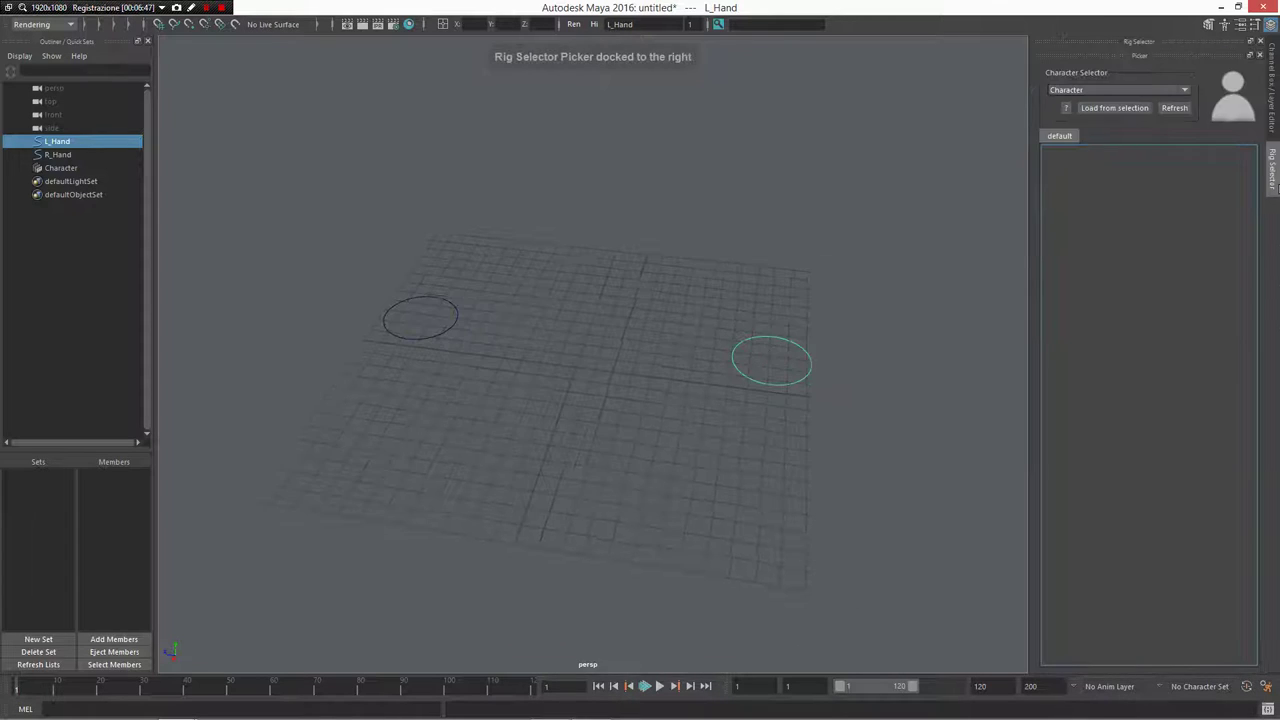
{"action": "left_click", "coordinate": [1192, 224]}
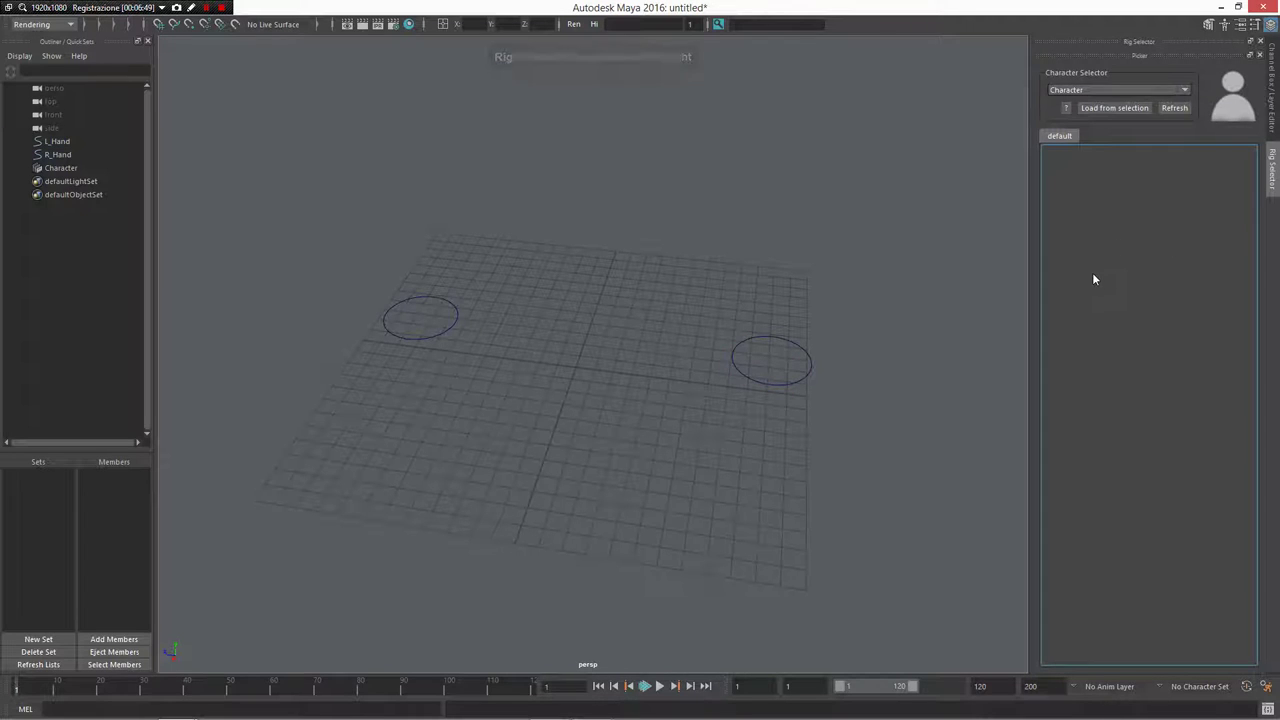
{"action": "left_click", "coordinate": [1270, 85]}
{"action": "left_click", "coordinate": [1268, 184]}
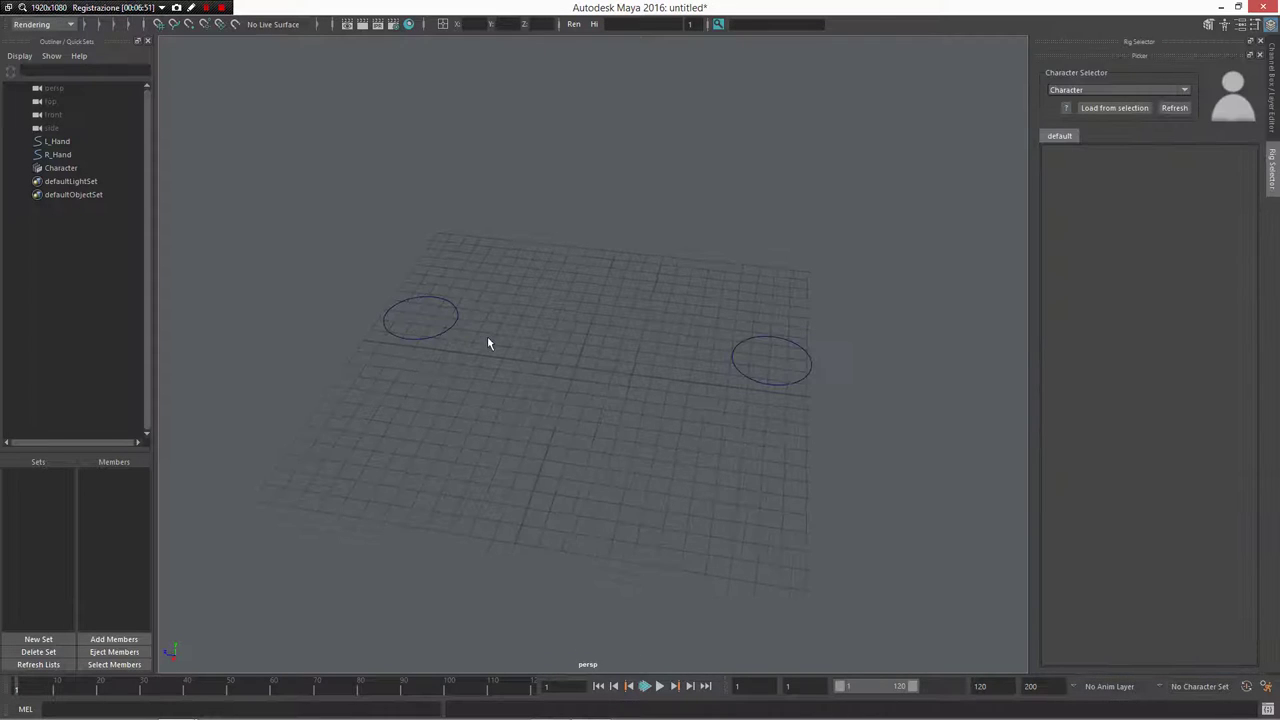
Reopen Anim Picker as the Rig Editor, accepting the loss of the unsaved picker changes.
{"action": "right_click", "coordinate": [613, 300]}
{"action": "right_click", "coordinate": [613, 300], "text": "shift"}
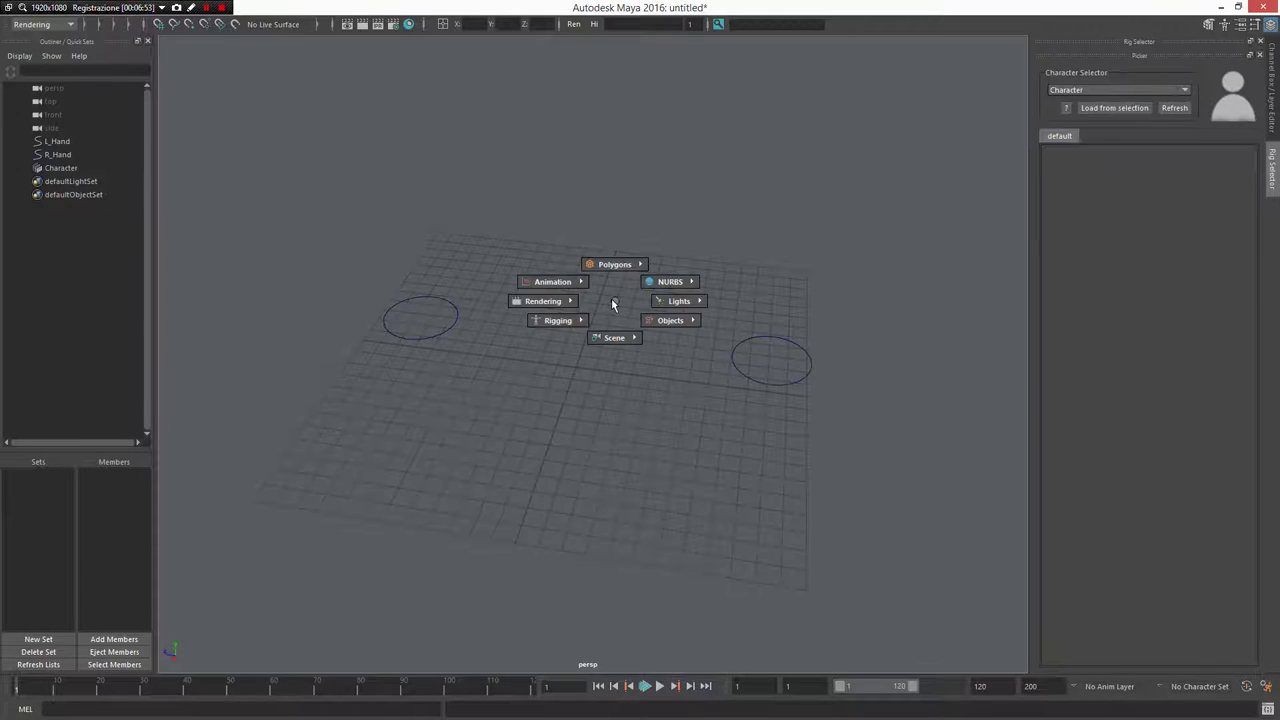
{"action": "right_click_drag", "start_coordinate": [613, 303], "coordinate": [387, 303]}
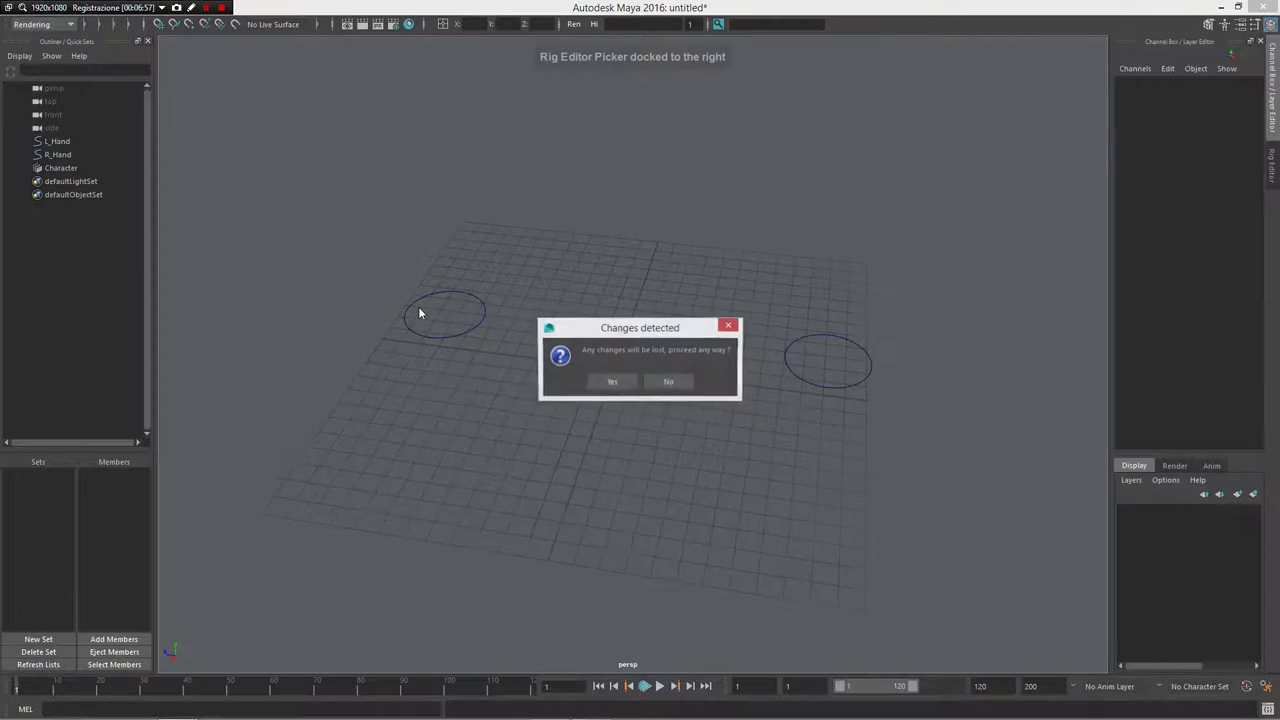
{"action": "left_click", "coordinate": [617, 383]}
{"action": "left_click", "coordinate": [1271, 162]}
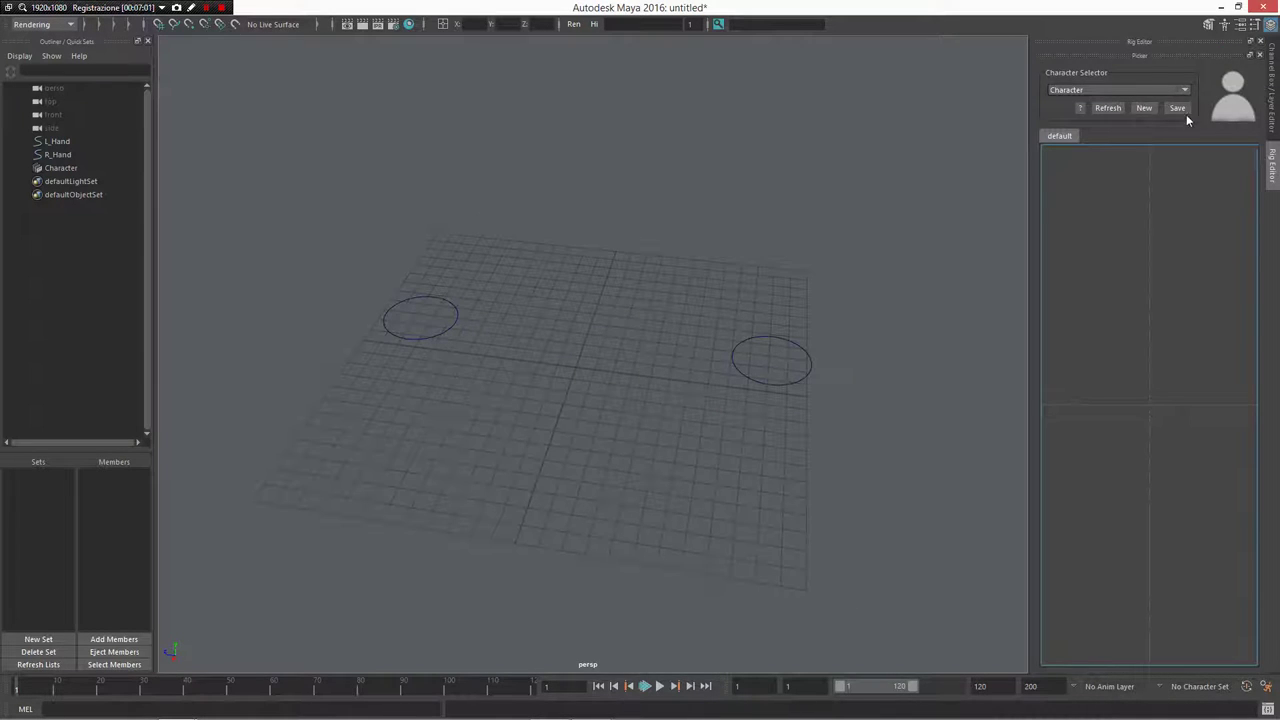
{"action": "left_click", "coordinate": [455, 328]}
{"action": "left_click_drag", "start_coordinate": [783, 313], "coordinate": [811, 405]}
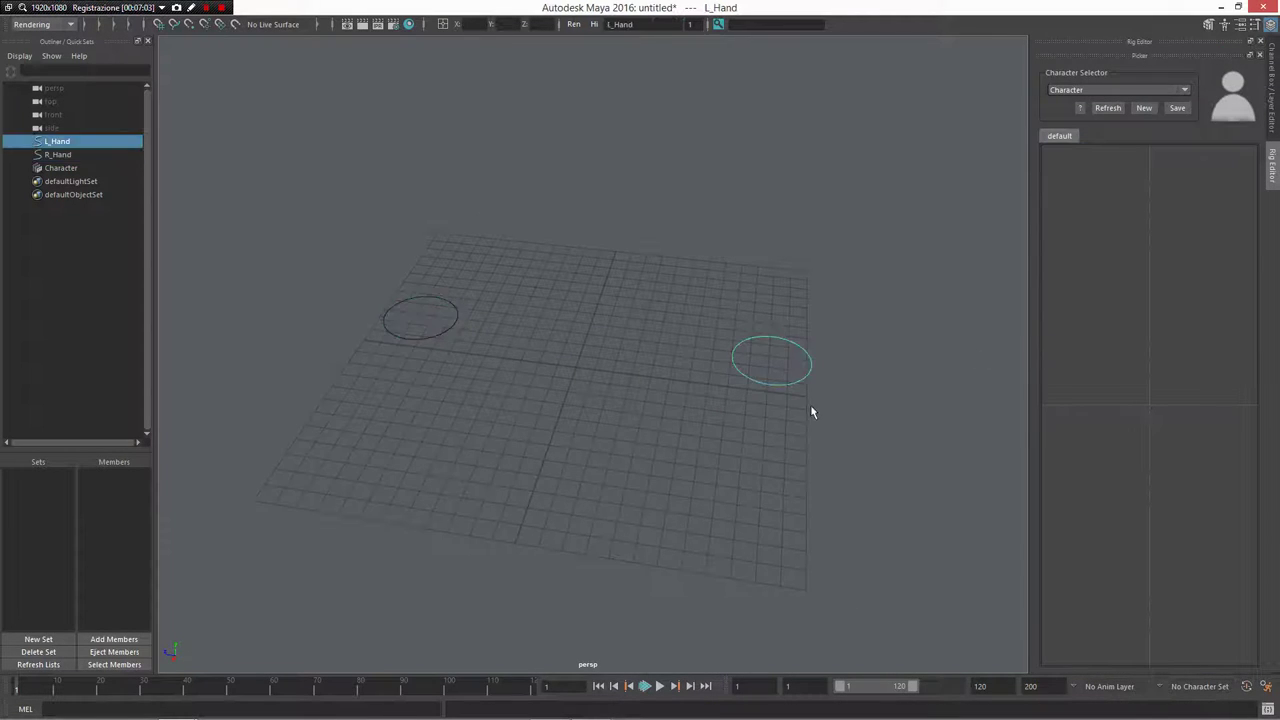
{"action": "left_click", "coordinate": [1103, 335]}
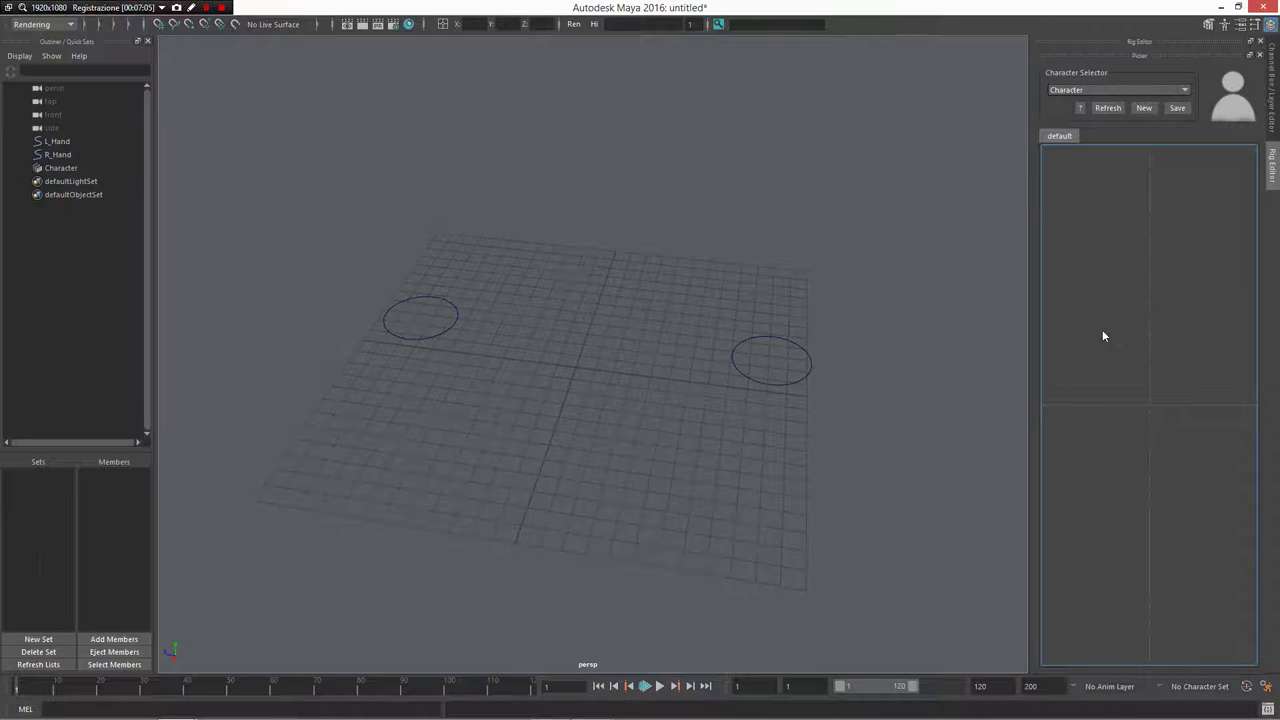
{"action": "right_click", "coordinate": [1093, 310]}
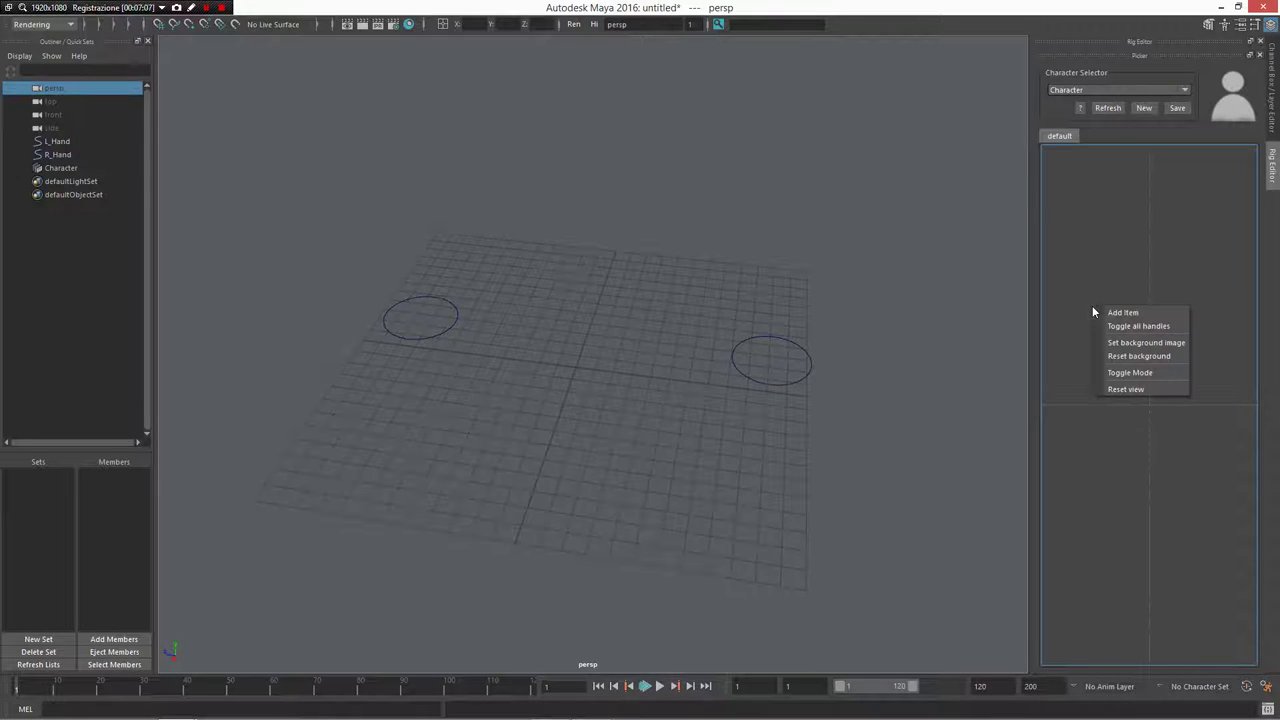
{"action": "left_click", "coordinate": [1066, 270]}
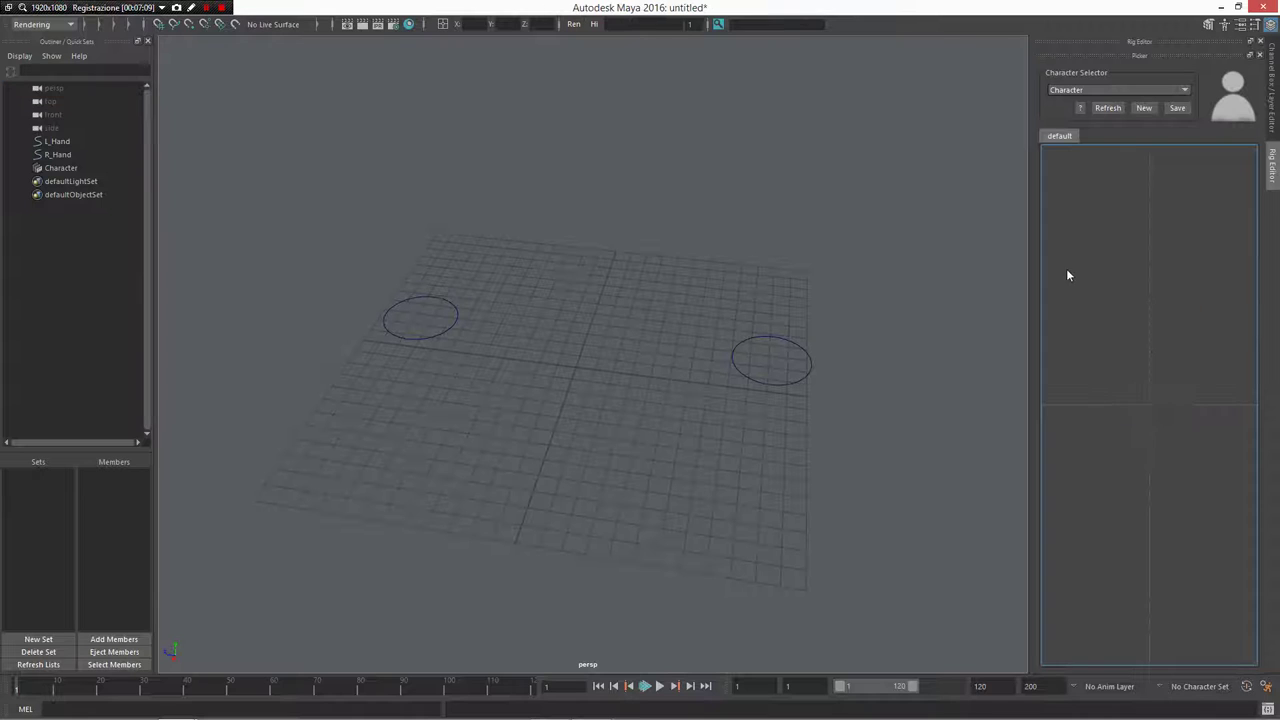
Add an item to the empty Character picker and place it at about X -124, Y 178.
{"action": "right_click", "coordinate": [1094, 292]}
{"action": "left_click", "coordinate": [1111, 296]}
{"action": "left_click_drag", "start_coordinate": [1148, 404], "coordinate": [1077, 300]}
Select the L_Hand circle as a whole object and add it to the new picker item's control association.
{"action": "double_click", "coordinate": [1078, 301]}
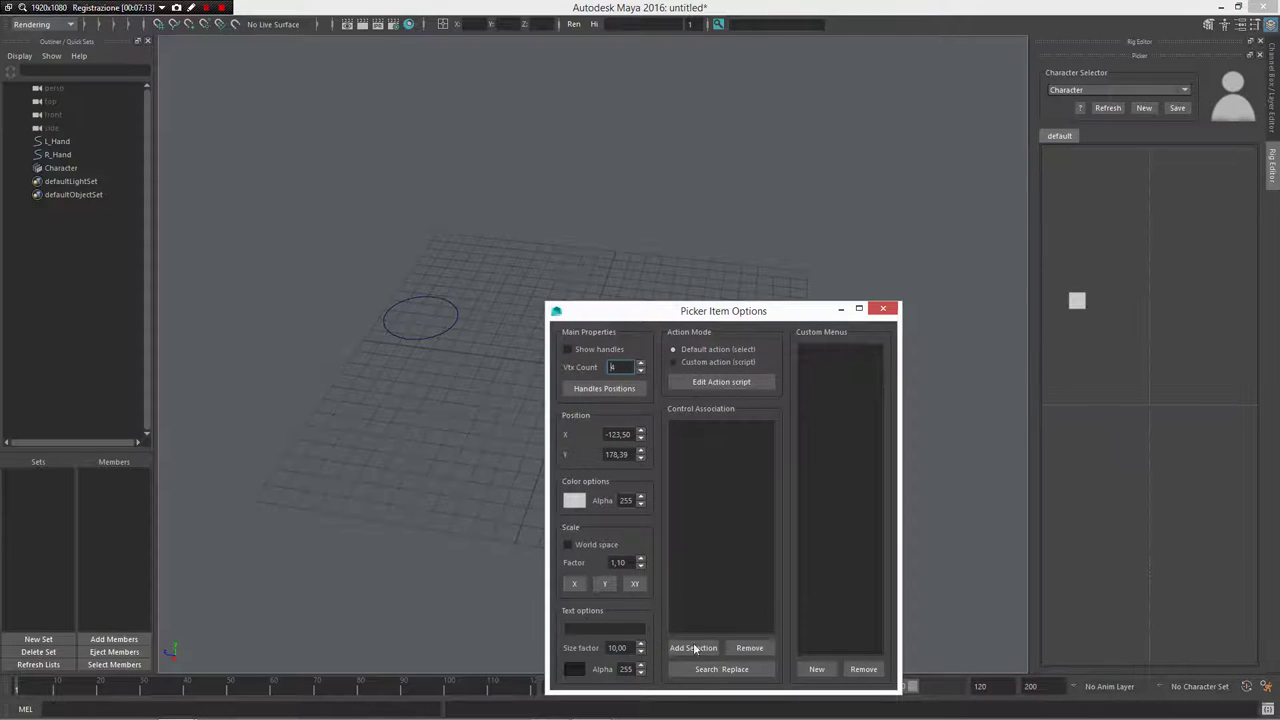
{"action": "left_click_drag", "start_coordinate": [738, 308], "coordinate": [539, 227]}
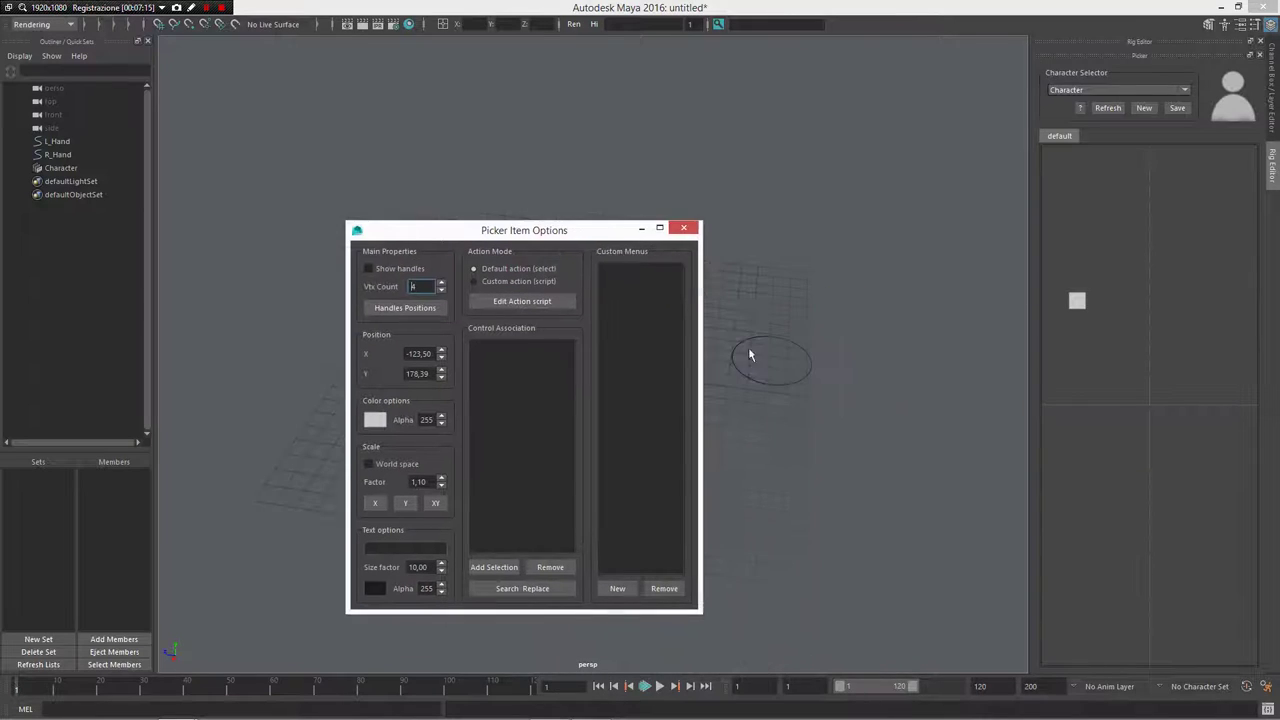
{"action": "left_click", "coordinate": [748, 347]}
{"action": "left_click", "coordinate": [732, 370]}
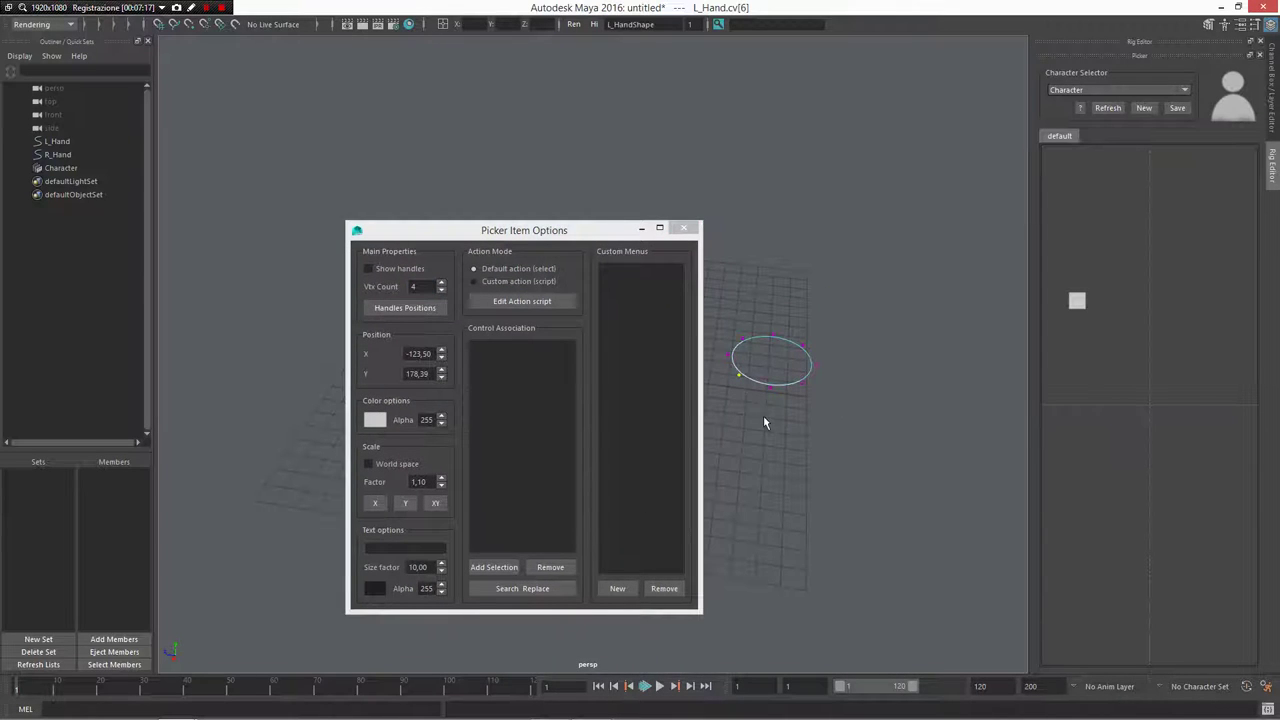
{"action": "key", "text": "F8"}
{"action": "left_click", "coordinate": [500, 566]}
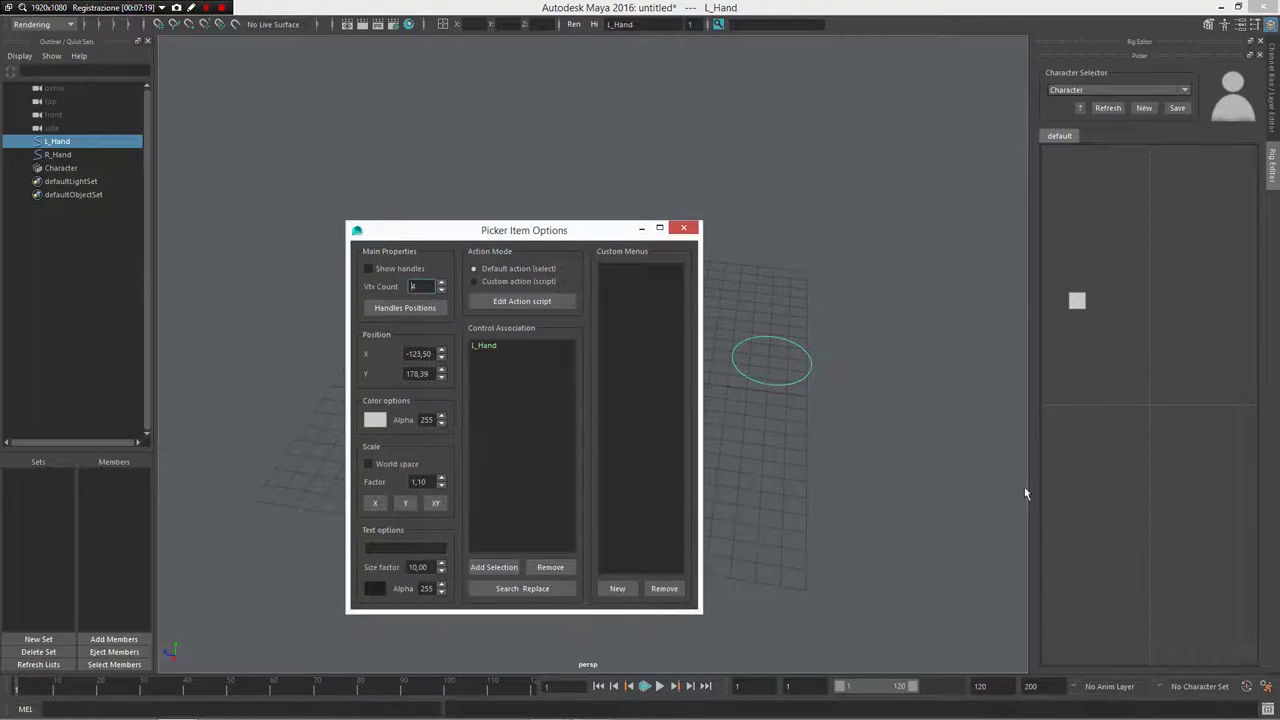
{"action": "left_click", "coordinate": [684, 228]}
Duplicate and mirror the L_Hand picker item, replacing ^L_ with R_, and save the picker data to the node.
{"action": "right_click", "coordinate": [1077, 301]}
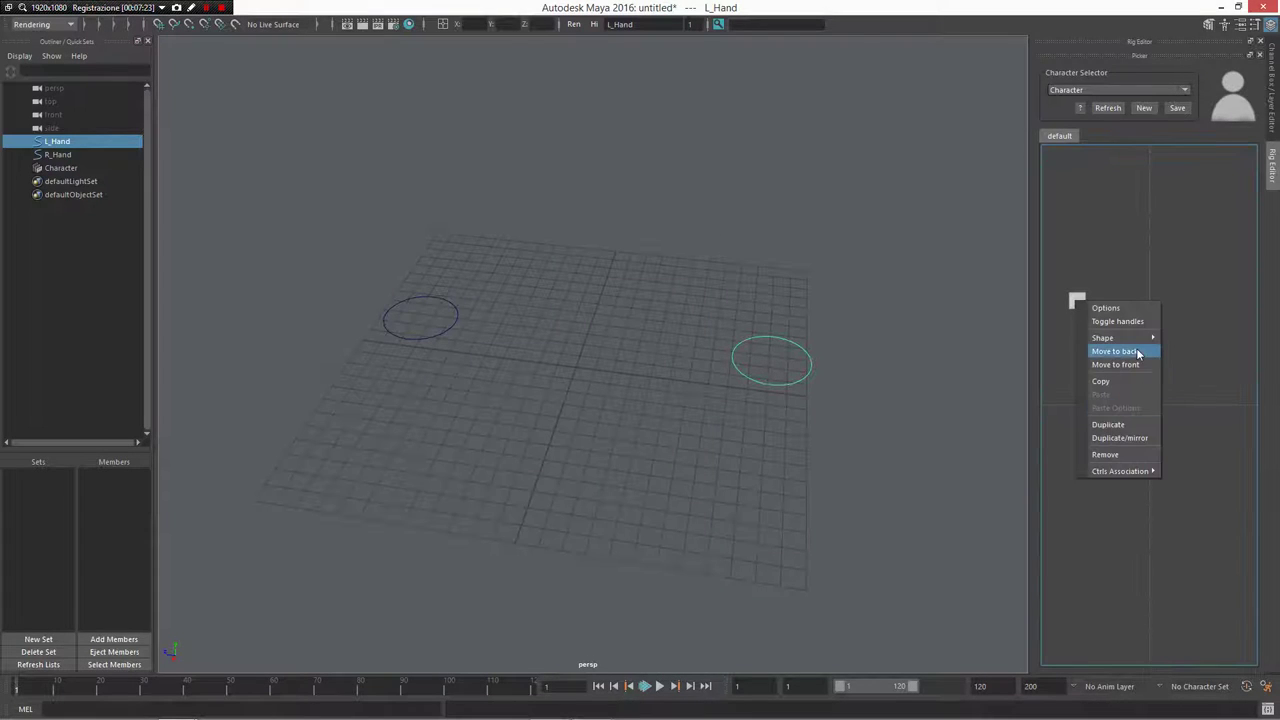
{"action": "left_click", "coordinate": [1139, 439]}
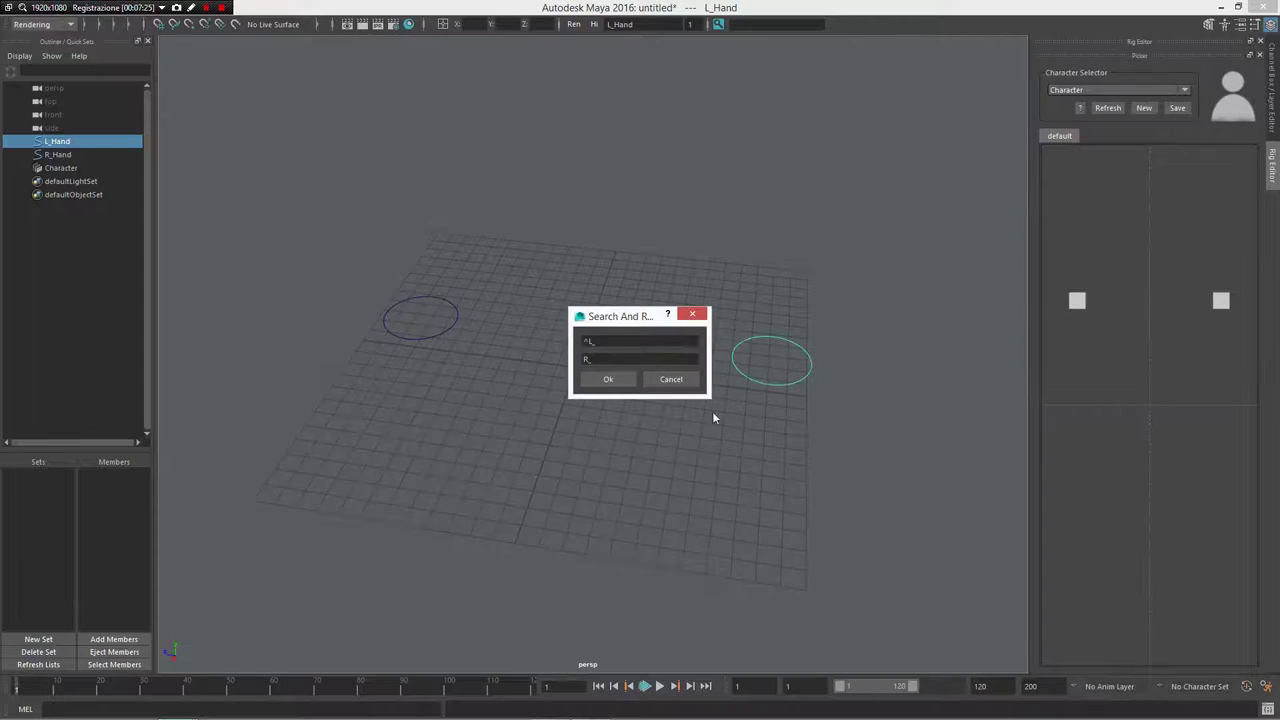
{"action": "left_click", "coordinate": [600, 376]}
{"action": "left_click", "coordinate": [1166, 107]}
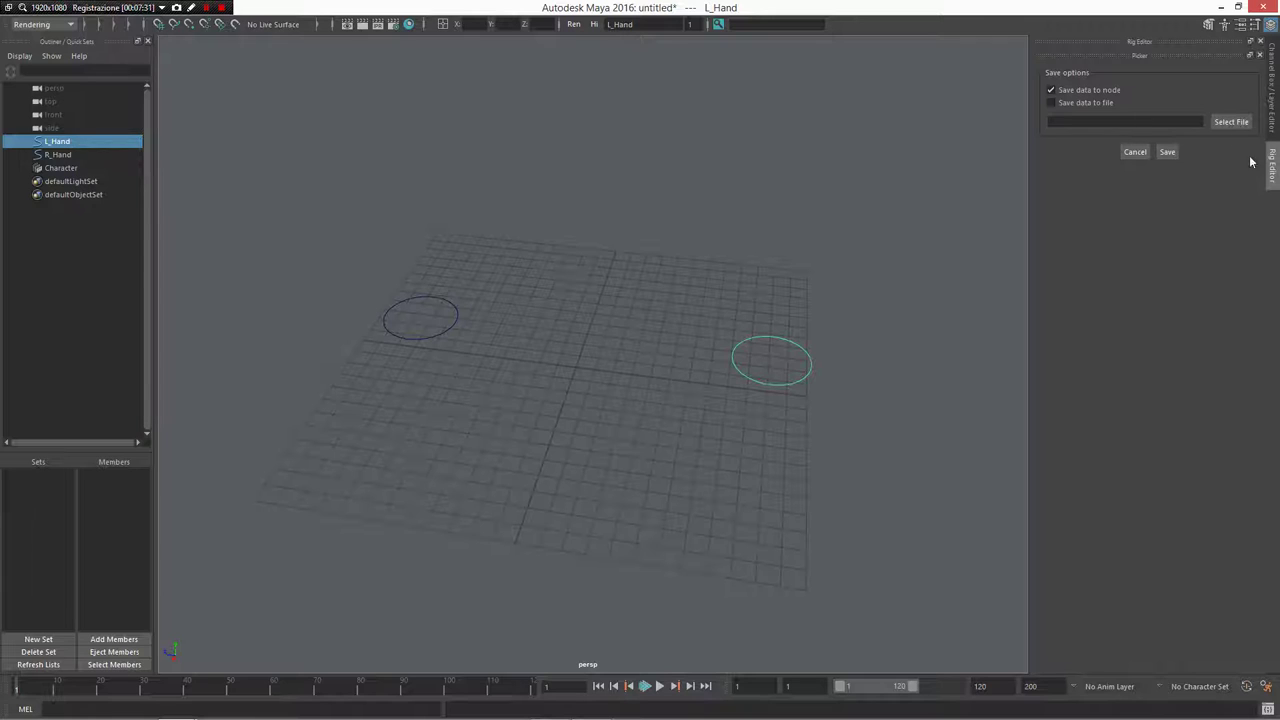
{"action": "left_click", "coordinate": [1166, 152]}
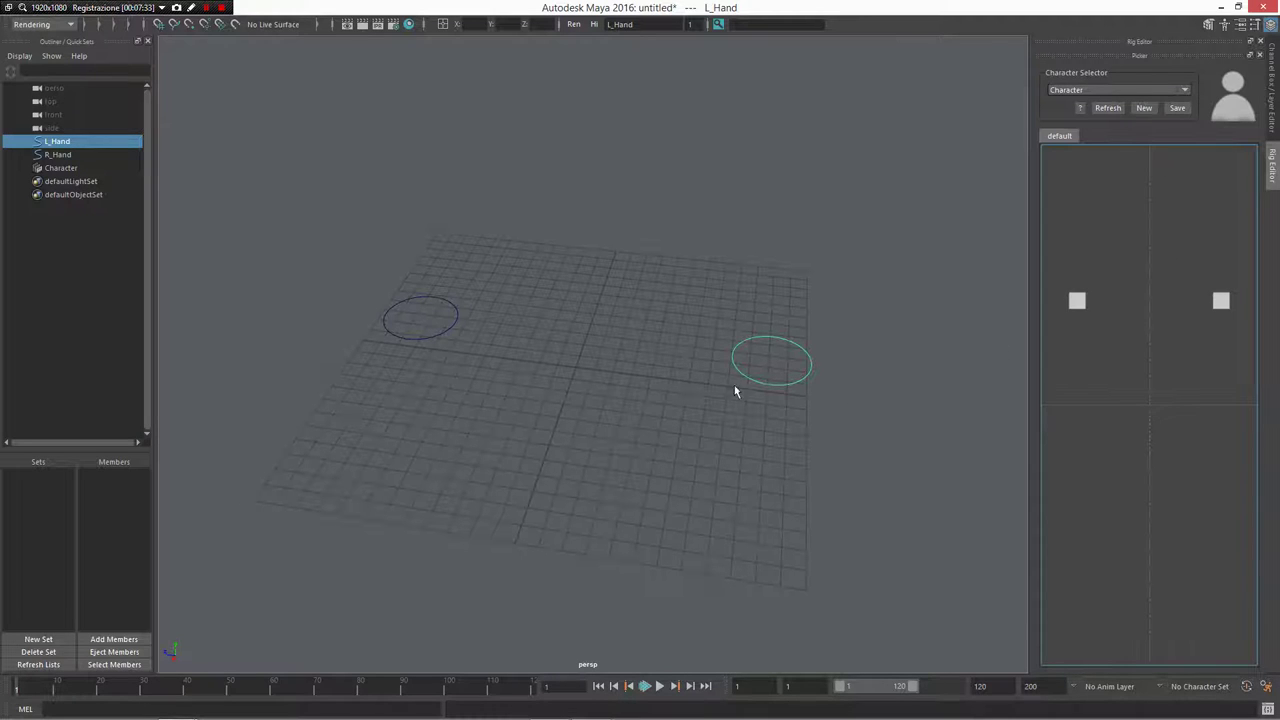
Clear the selection and open Anim Picker from the animation tools as the Rig Selector.
{"action": "left_click", "coordinate": [797, 277]}
{"action": "right_click_drag", "start_coordinate": [800, 279], "coordinate": [749, 250]}
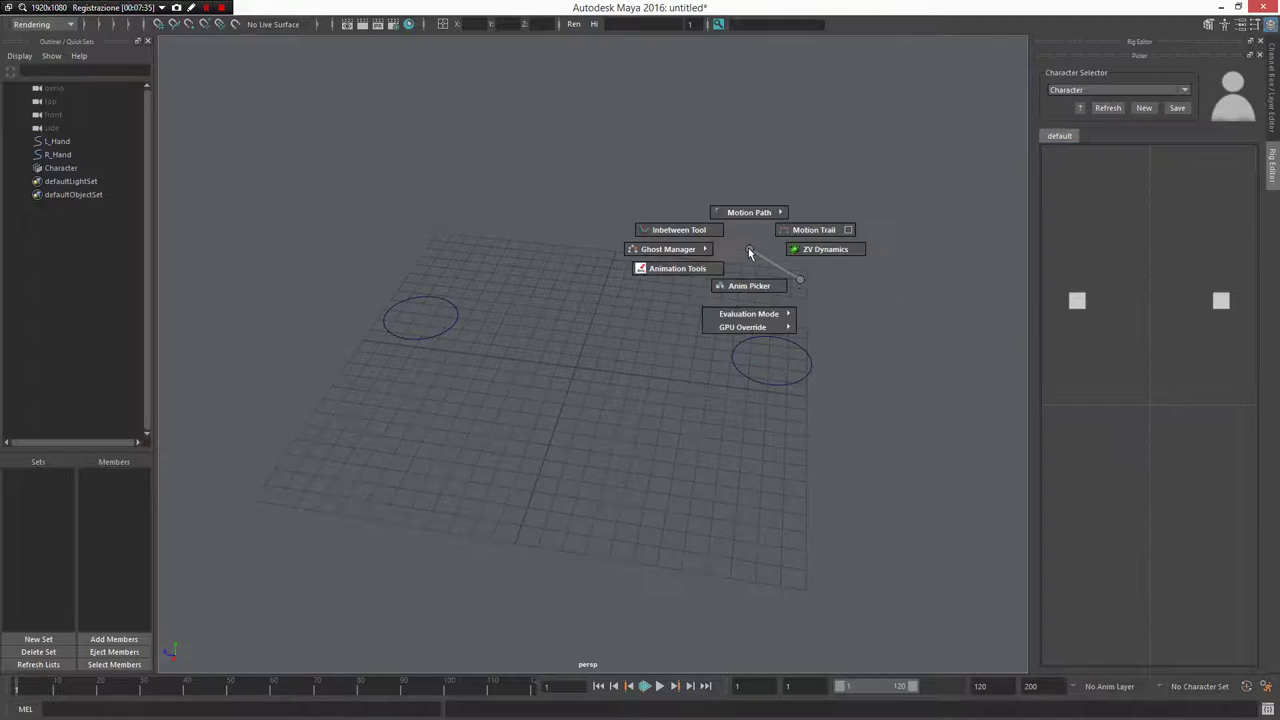
{"action": "left_click_drag", "start_coordinate": [750, 252], "coordinate": [749, 286]}
{"action": "left_click", "coordinate": [1274, 170]}
Test the two picker items by selecting the L_Hand and R_Hand circles alternately.
{"action": "left_click", "coordinate": [1064, 281]}
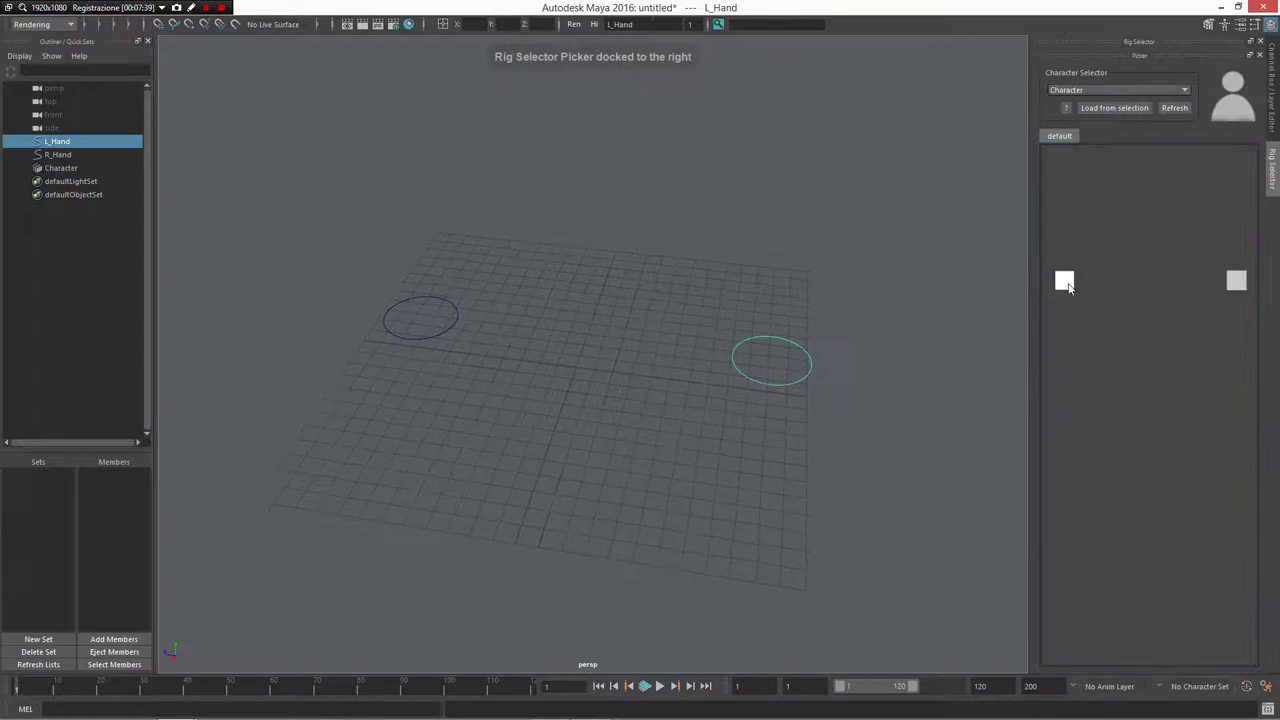
{"action": "left_click", "coordinate": [1237, 281]}
{"action": "left_click", "coordinate": [1064, 281]}
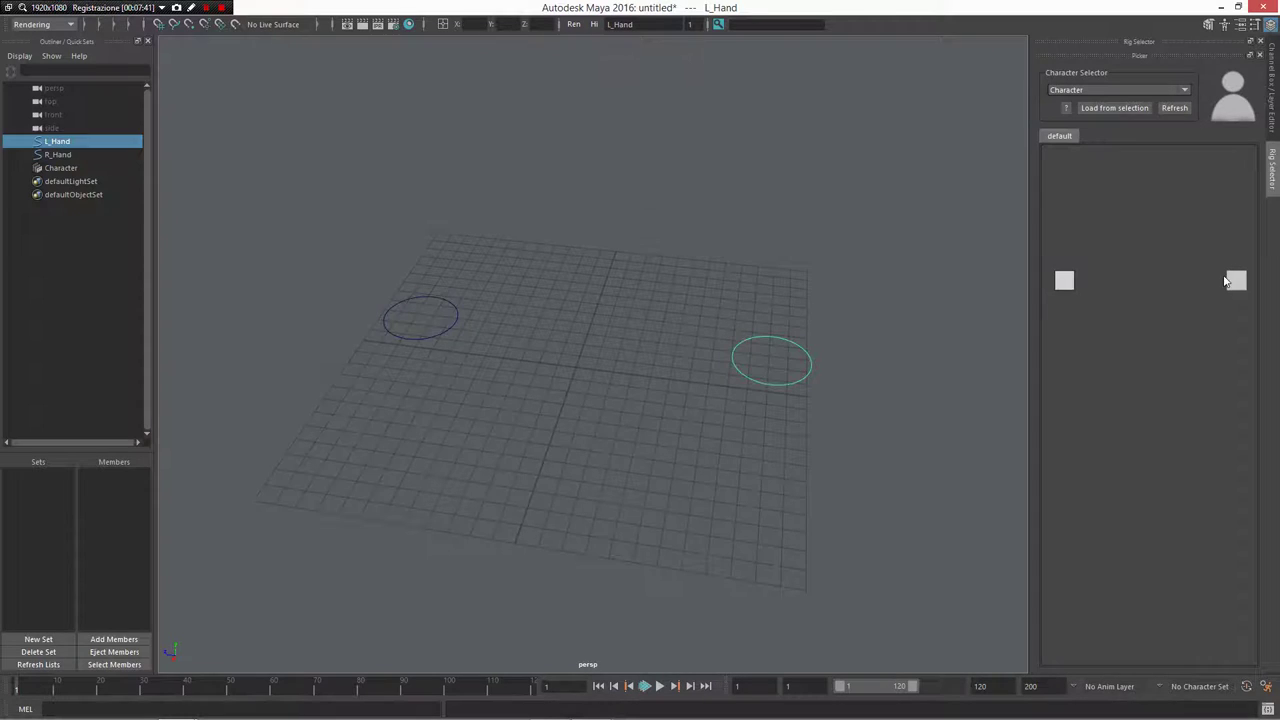
{"action": "left_click", "coordinate": [1237, 281]}
{"action": "left_click", "coordinate": [1064, 281]}
Switch to the ChangeLog text file, review its release entries and return to the Maya scene.
{"action": "scroll", "coordinate": [1003, 473], "scroll_direction": "down", "scroll_amount": 2}
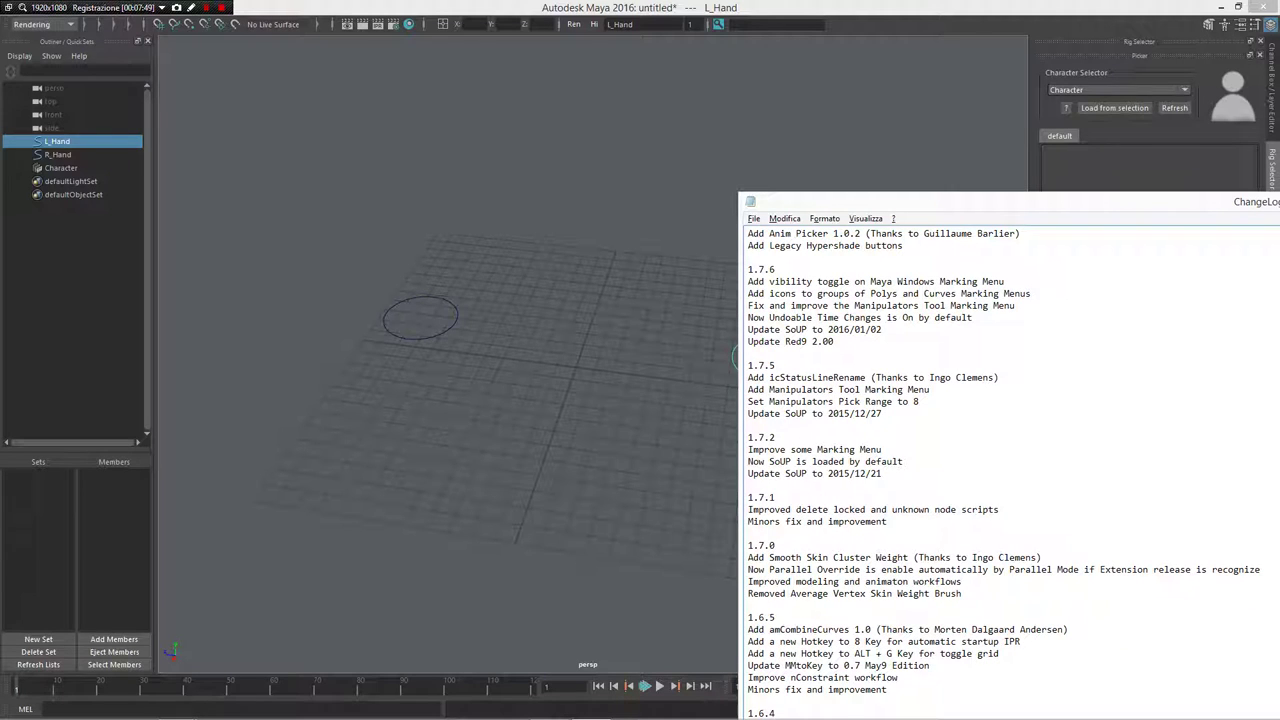
{"action": "left_click_drag", "start_coordinate": [843, 205], "coordinate": [978, 182]}
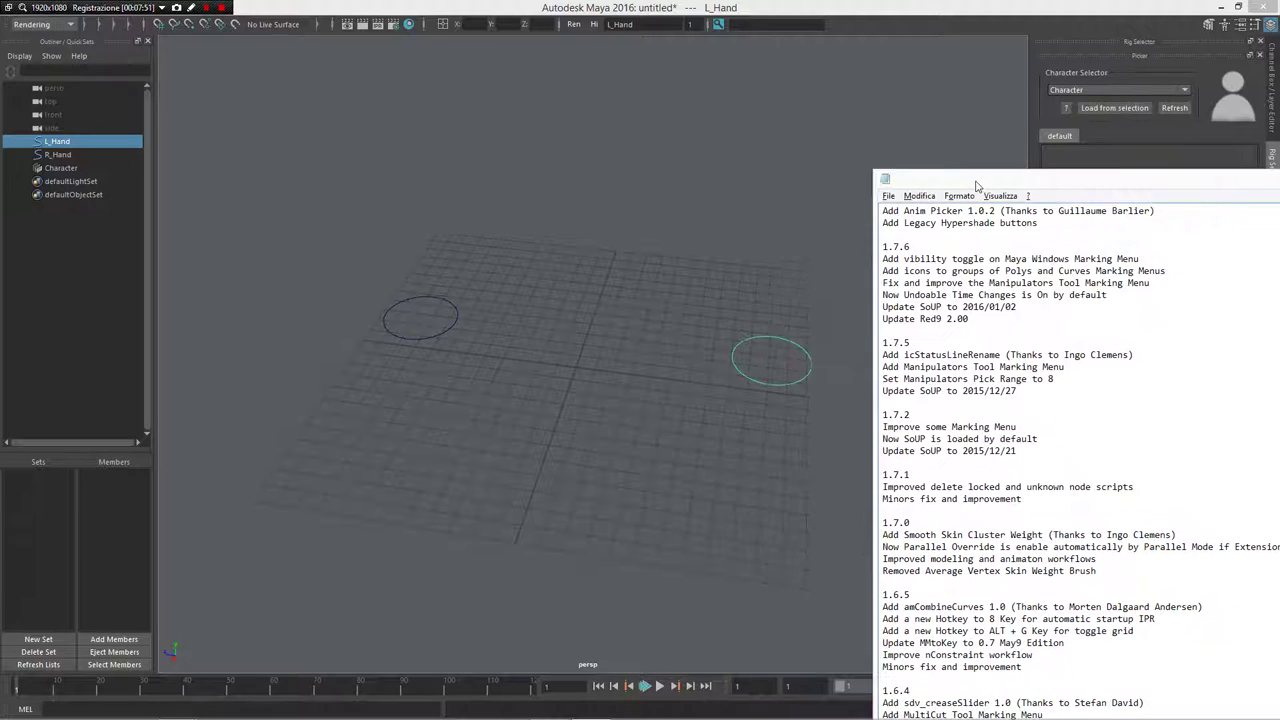
{"action": "left_click", "coordinate": [700, 303]}
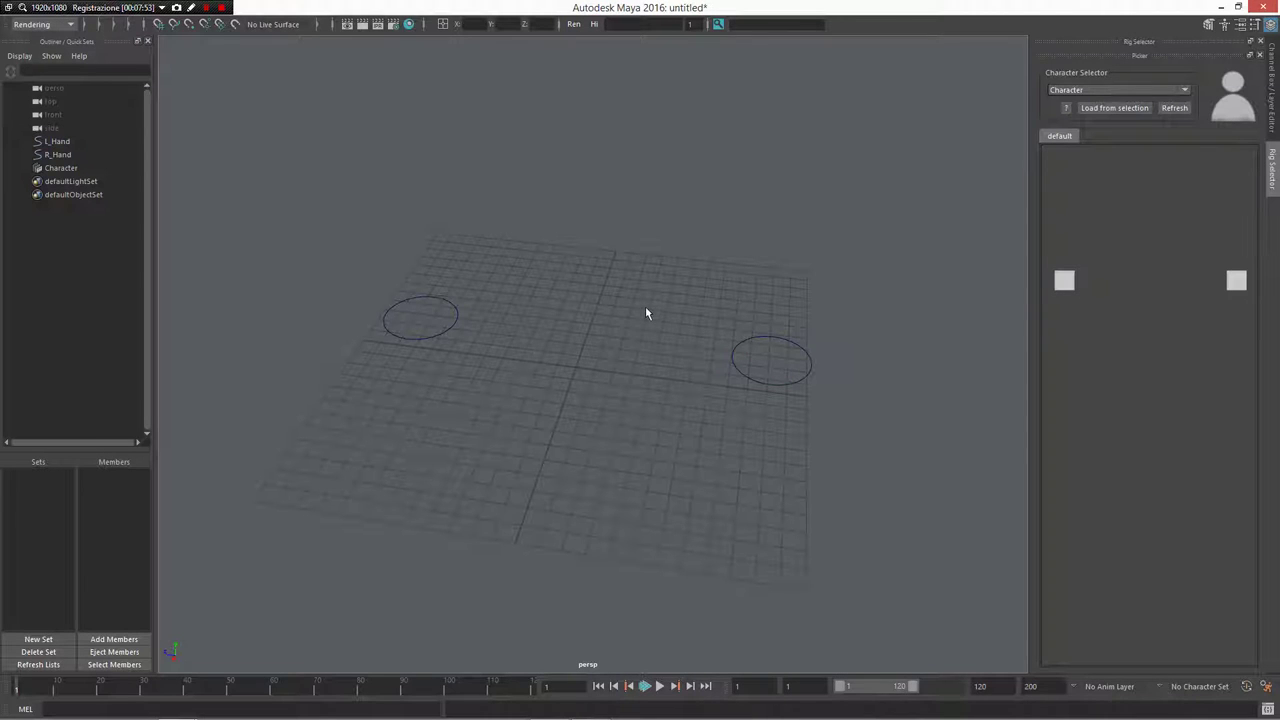
Toggle the visibility of curves off and back on with the windows marking menu in the perspective view.
{"action": "key", "text": "space"}
{"action": "left_click_drag", "start_coordinate": [619, 310], "coordinate": [684, 197]}
{"action": "left_click", "coordinate": [675, 279]}
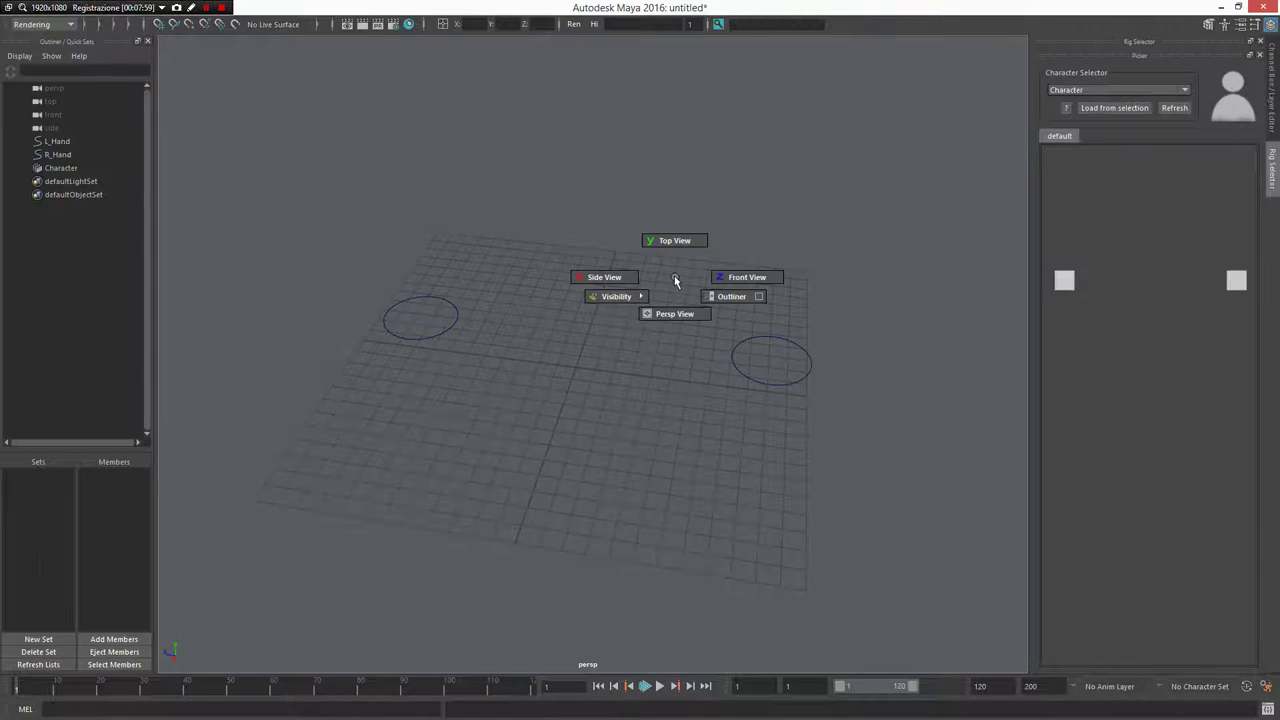
{"action": "left_click_drag", "start_coordinate": [675, 281], "coordinate": [522, 316]}
{"action": "left_click_drag", "start_coordinate": [691, 240], "coordinate": [501, 283]}
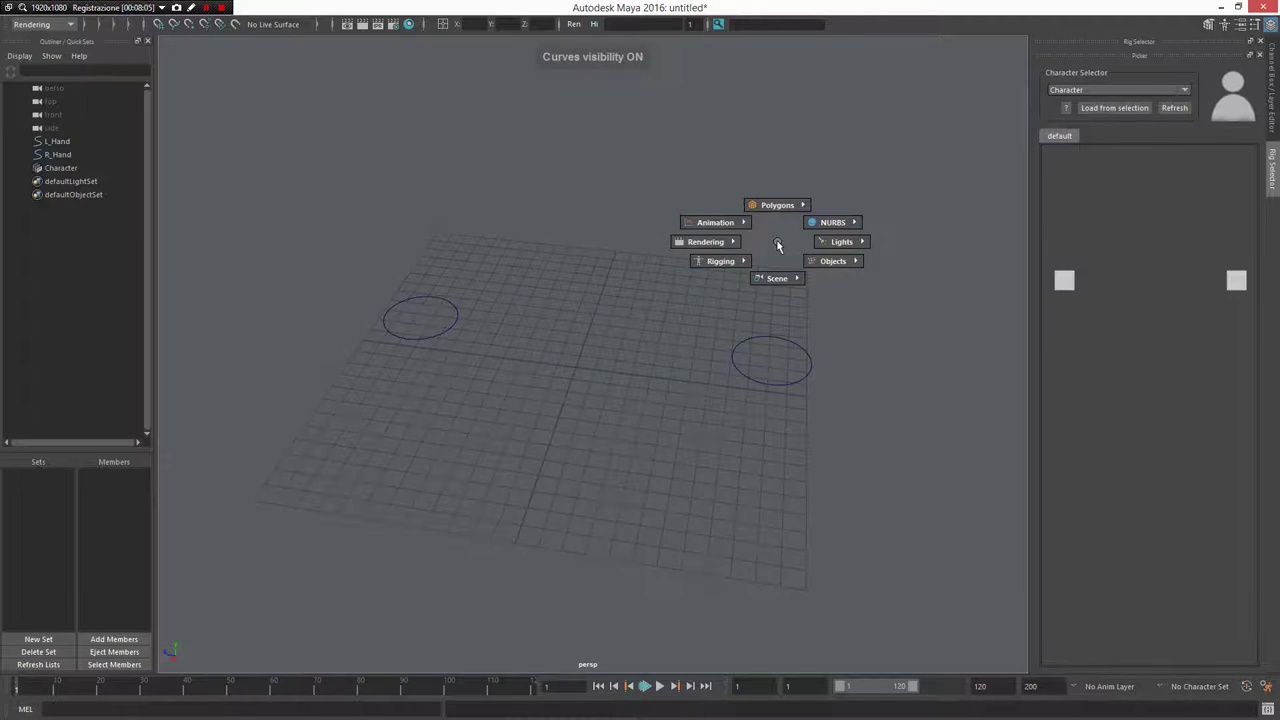
Create a chain of five joints across the grid with the Joint tool from the Rigging marking menu.
{"action": "left_click_drag", "start_coordinate": [778, 244], "coordinate": [374, 424]}
{"action": "left_click", "coordinate": [641, 232]}
{"action": "left_click", "coordinate": [598, 284]}
{"action": "left_click", "coordinate": [560, 446]}
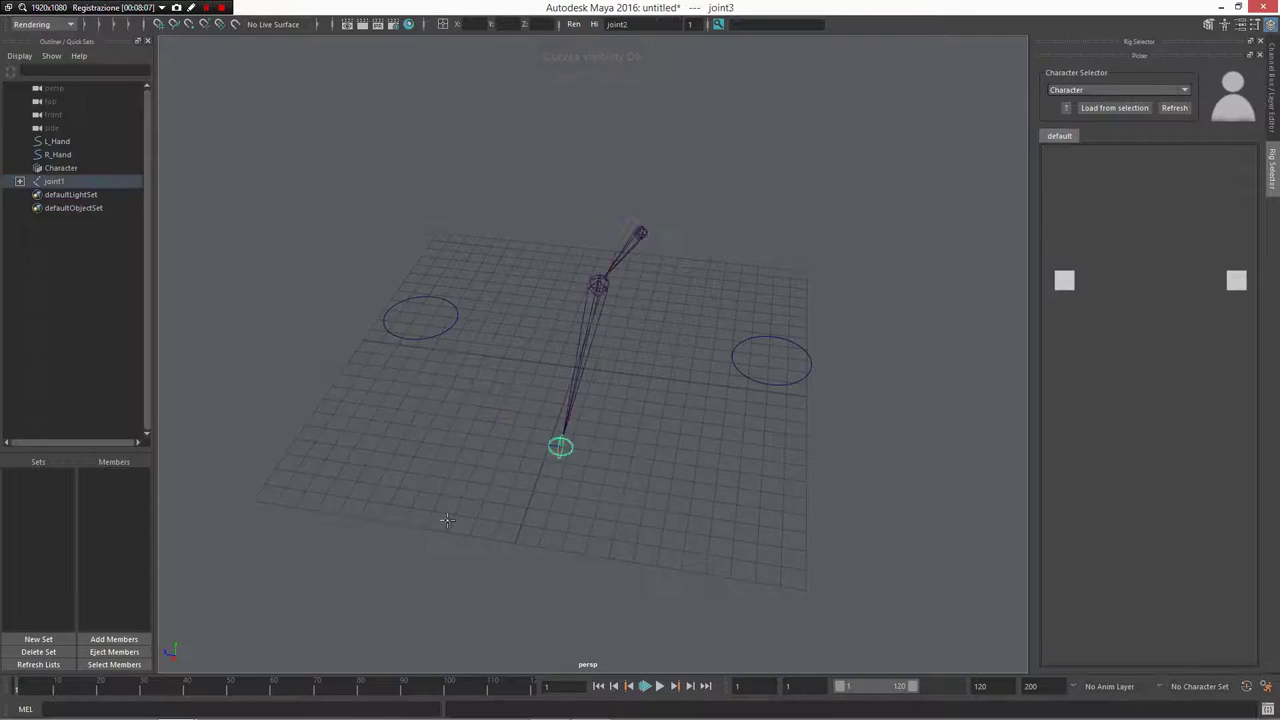
{"action": "left_click", "coordinate": [443, 520]}
{"action": "left_click", "coordinate": [353, 496]}
{"action": "key", "text": "Return"}
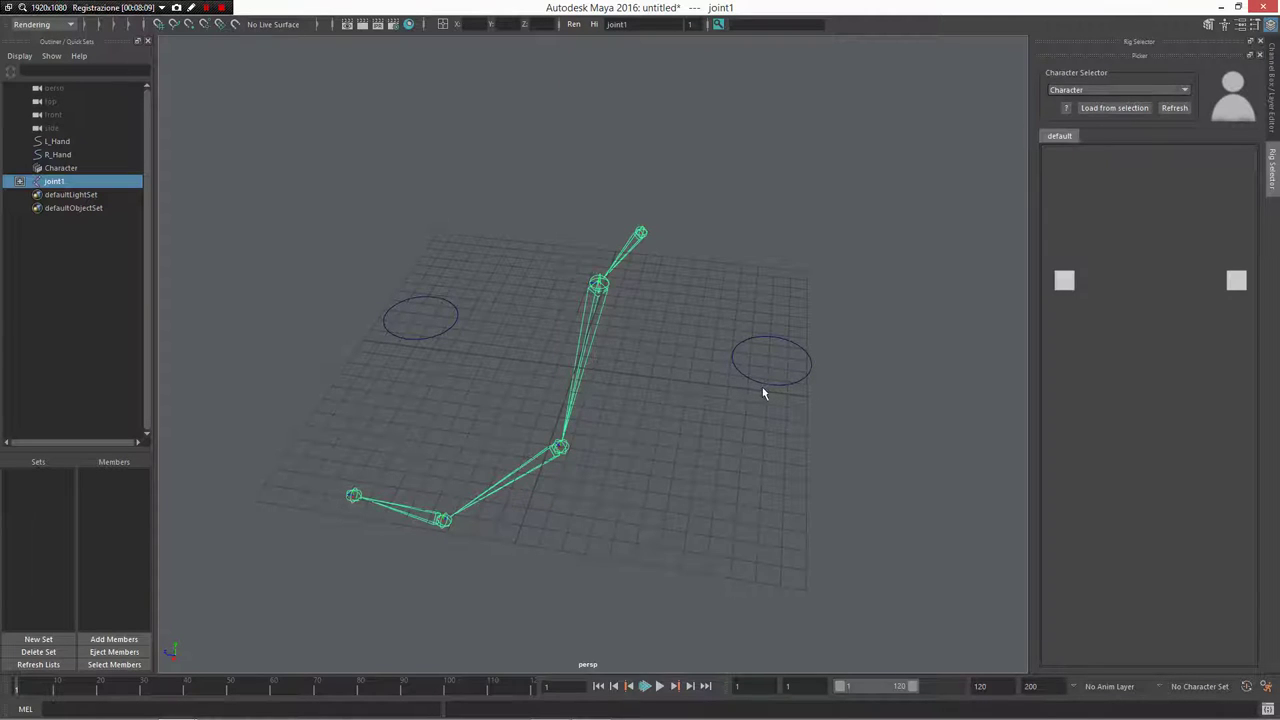
Clear the selection and toggle the visibility of joints off and back on with the windows marking menu.
{"action": "right_click_drag", "start_coordinate": [678, 291], "coordinate": [685, 285], "text": "shift"}
{"action": "left_click", "coordinate": [701, 273]}
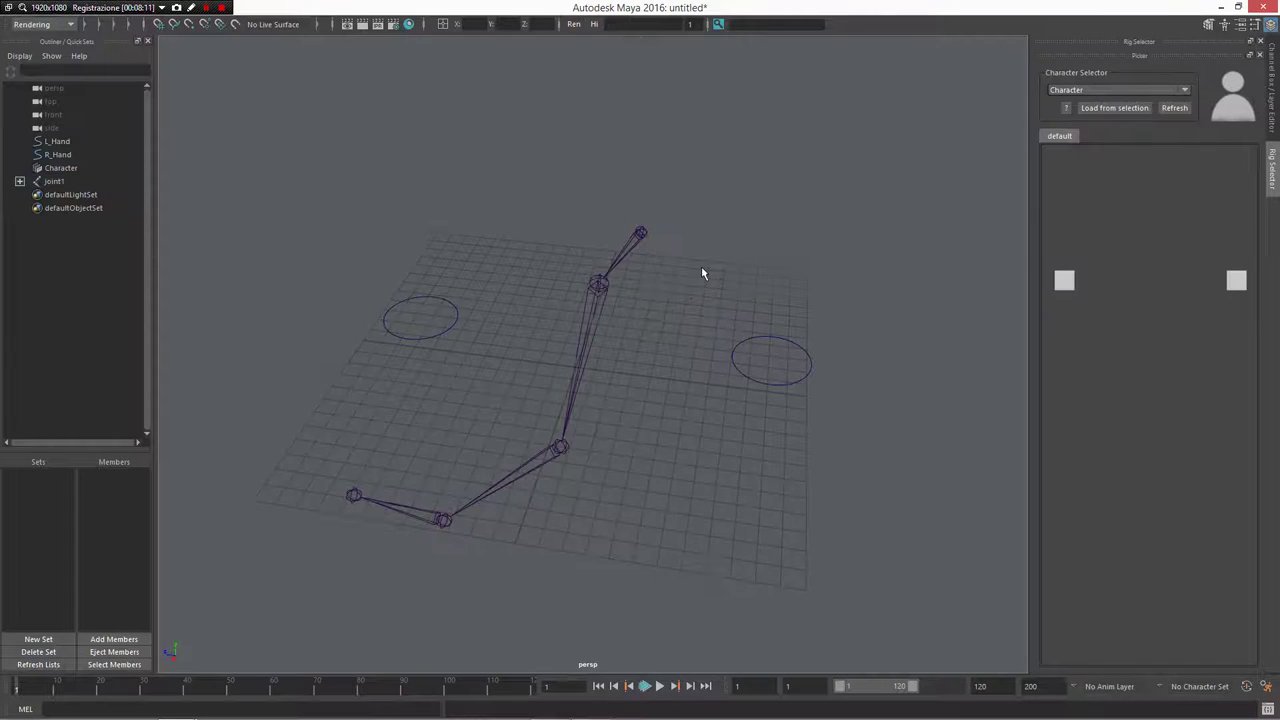
{"action": "left_click_drag", "start_coordinate": [701, 266], "coordinate": [530, 365]}
{"action": "left_click_drag", "start_coordinate": [557, 315], "coordinate": [420, 432]}
{"action": "left_click_drag", "start_coordinate": [677, 442], "coordinate": [673, 472], "text": "alt"}
{"action": "left_click_drag", "start_coordinate": [603, 391], "coordinate": [670, 393], "text": "alt"}
Glance at the ChangeLog, return to Maya, create a polygon sphere above the grid and open its modeling marking menu.
{"action": "key", "text": "alt+Tab"}
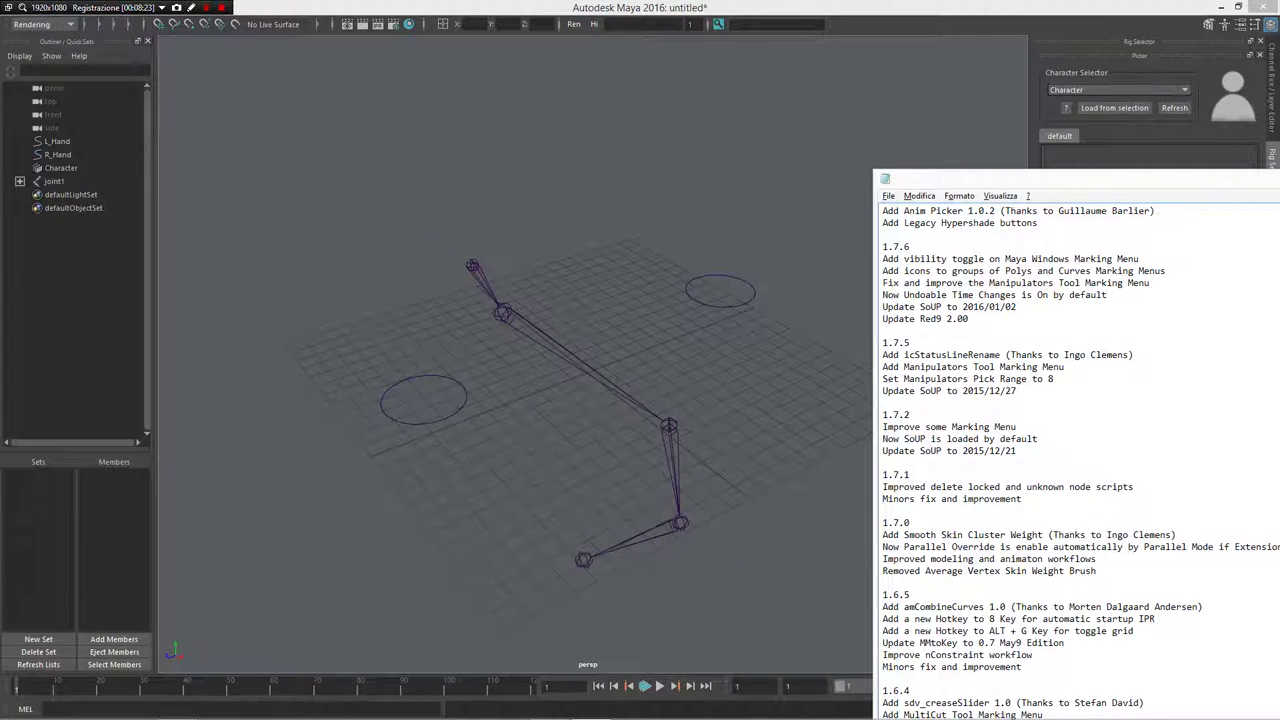
{"action": "left_click", "coordinate": [647, 329]}
{"action": "left_click_drag", "start_coordinate": [682, 331], "coordinate": [669, 397]}
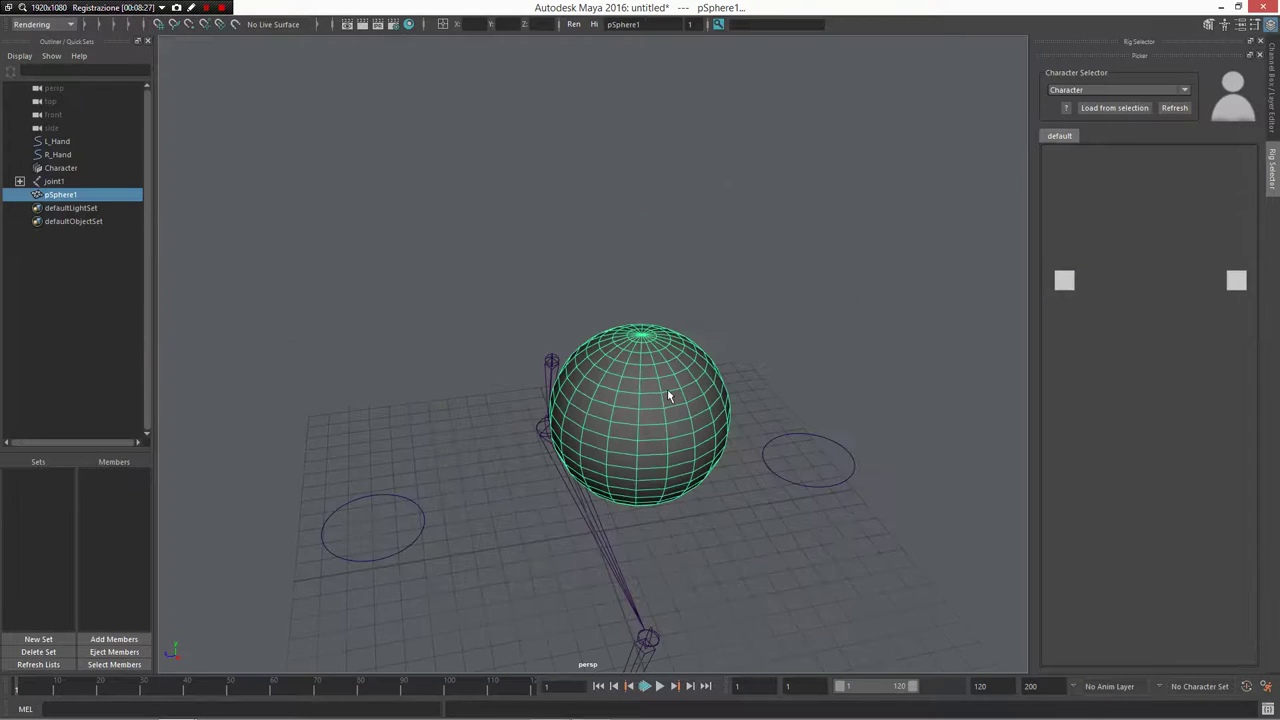
{"action": "right_click_drag", "start_coordinate": [669, 397], "coordinate": [544, 530], "text": "shift"}
Switch to the ChangeLog, review the remaining 1.7.6 entries down to 1.7.5 and return to Maya with nothing selected.
{"action": "key", "text": "alt+Tab"}
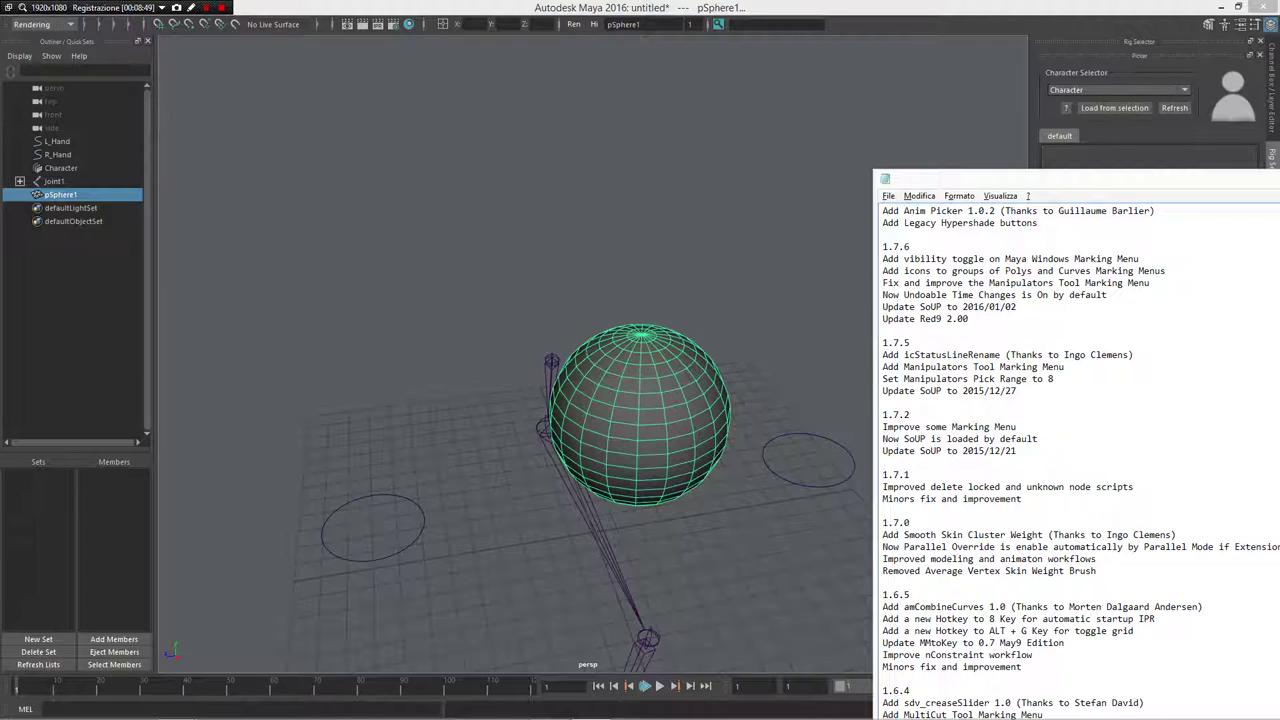
{"action": "scroll", "coordinate": [1080, 460], "scroll_direction": "down", "scroll_amount": 1}
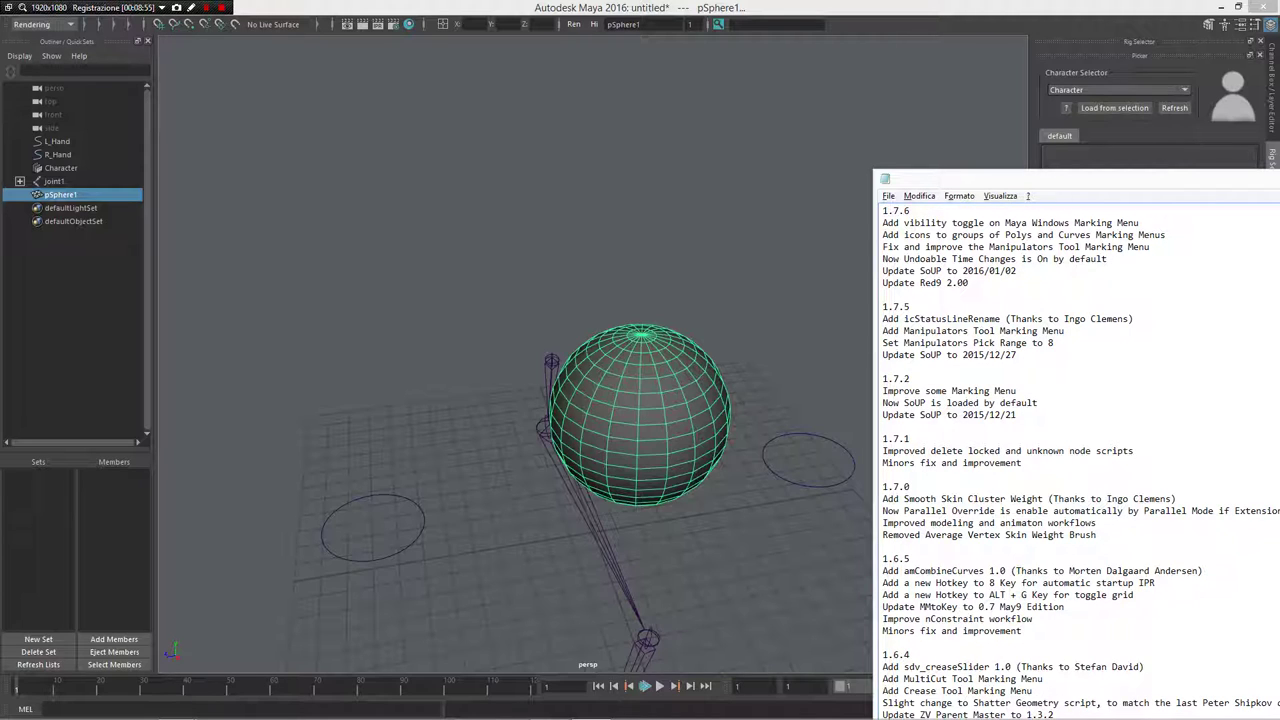
{"action": "scroll", "coordinate": [1075, 448], "scroll_direction": "down", "scroll_amount": 1}
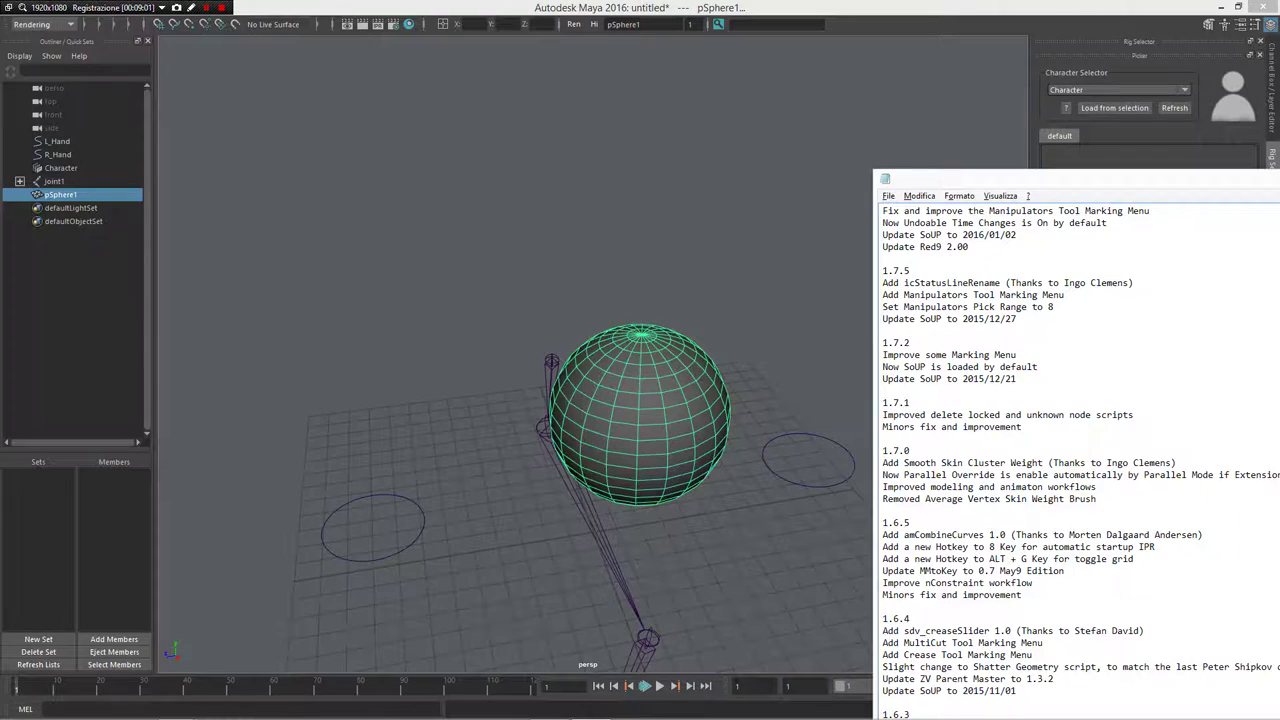
{"action": "scroll", "coordinate": [1081, 463], "scroll_direction": "down", "scroll_amount": 1}
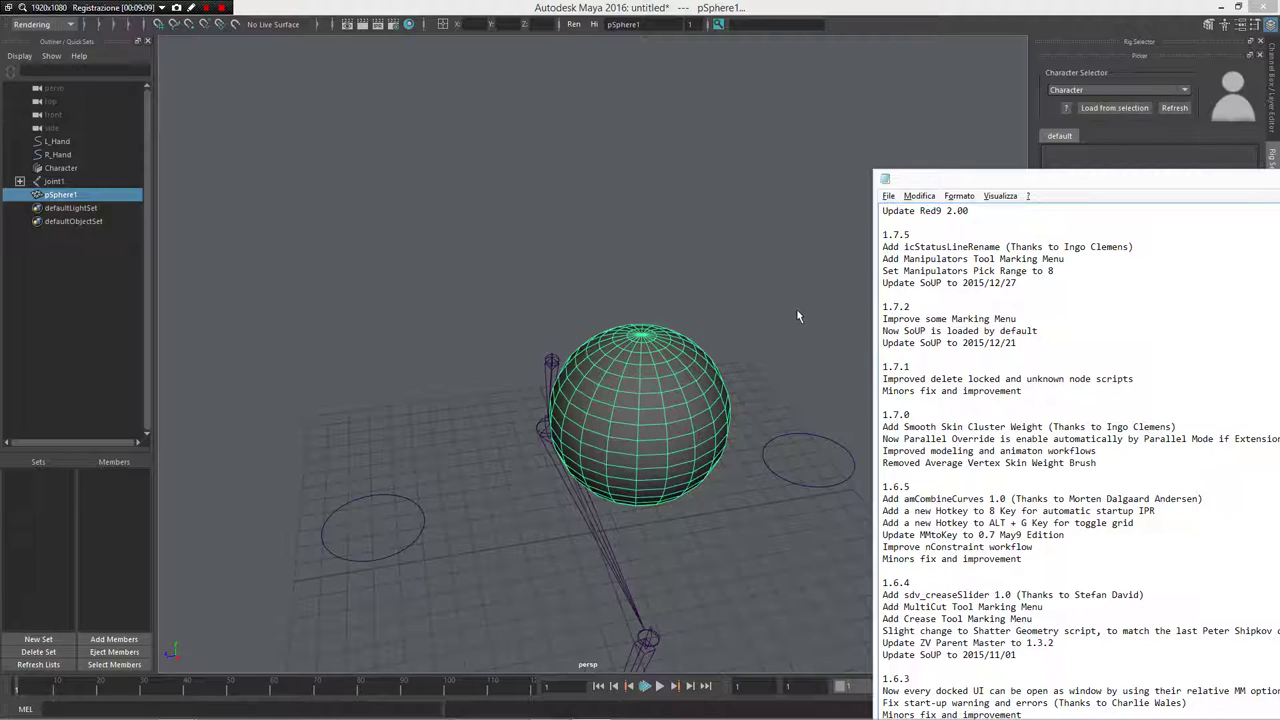
{"action": "left_click", "coordinate": [741, 190]}
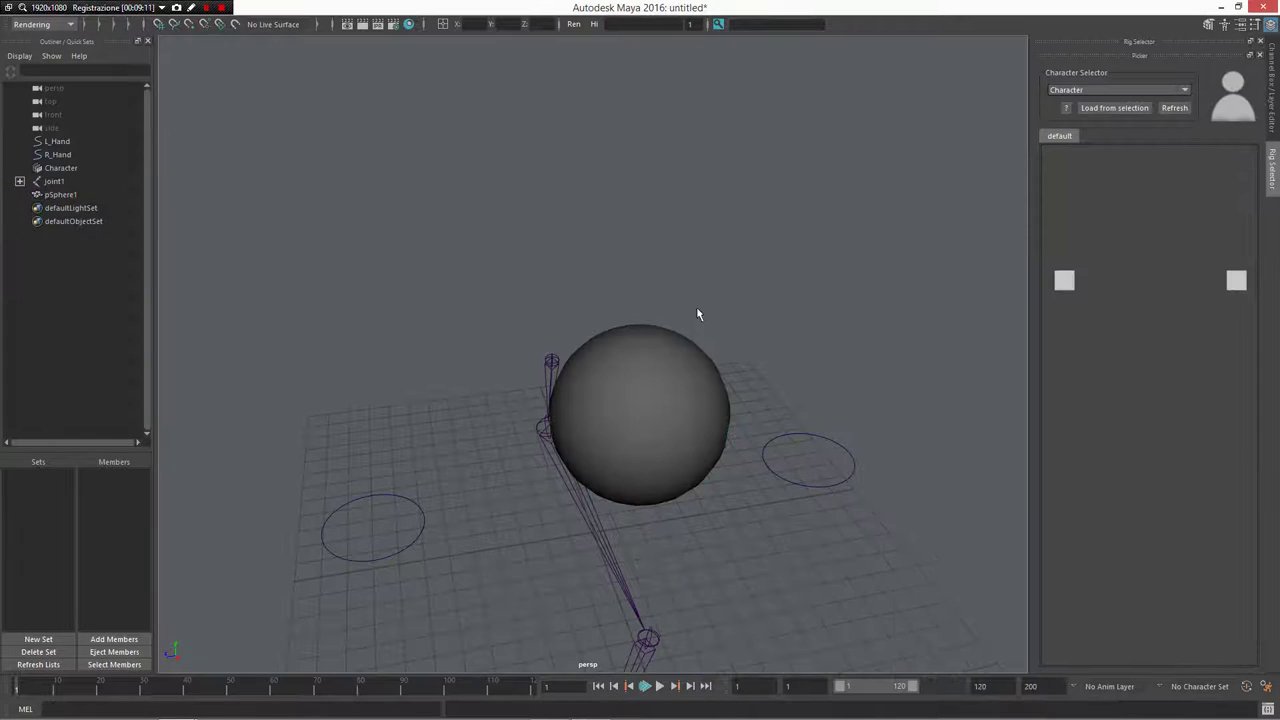
Check the status line name field with the sphere and both hand circles, and rename the sphere Test1.
{"action": "left_click", "coordinate": [588, 411]}
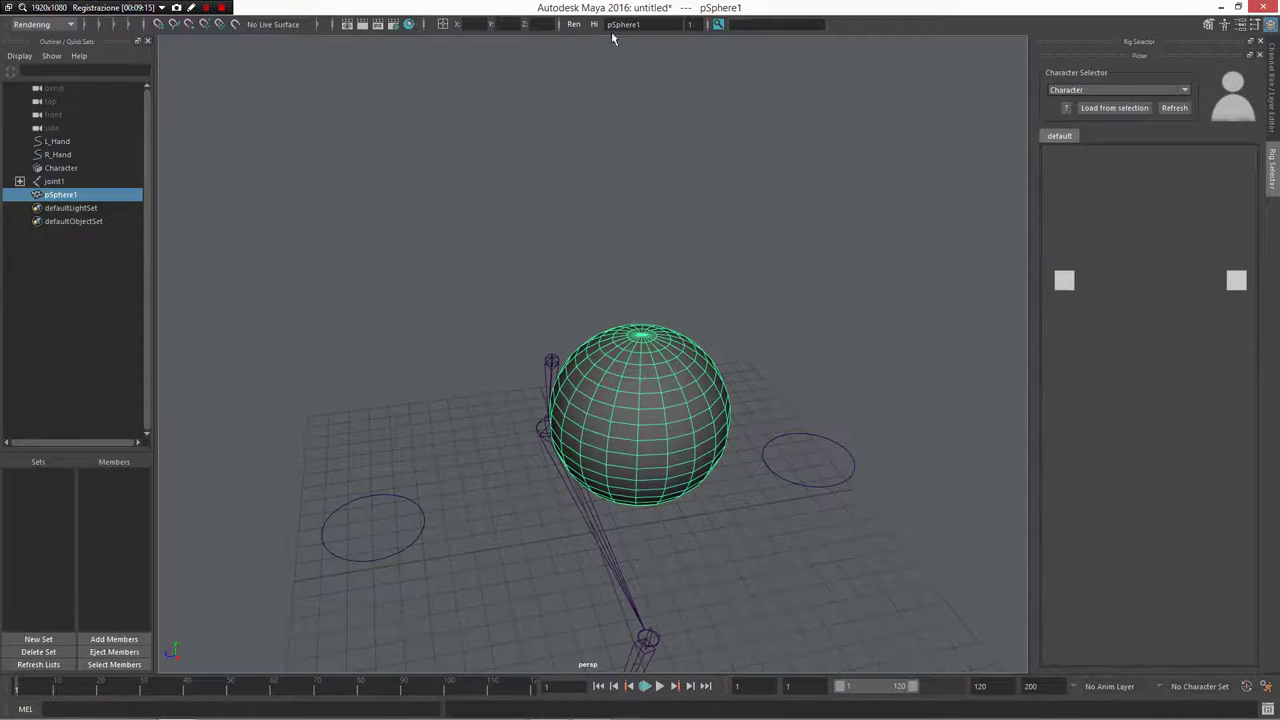
{"action": "left_click", "coordinate": [832, 443]}
{"action": "left_click", "coordinate": [408, 550]}
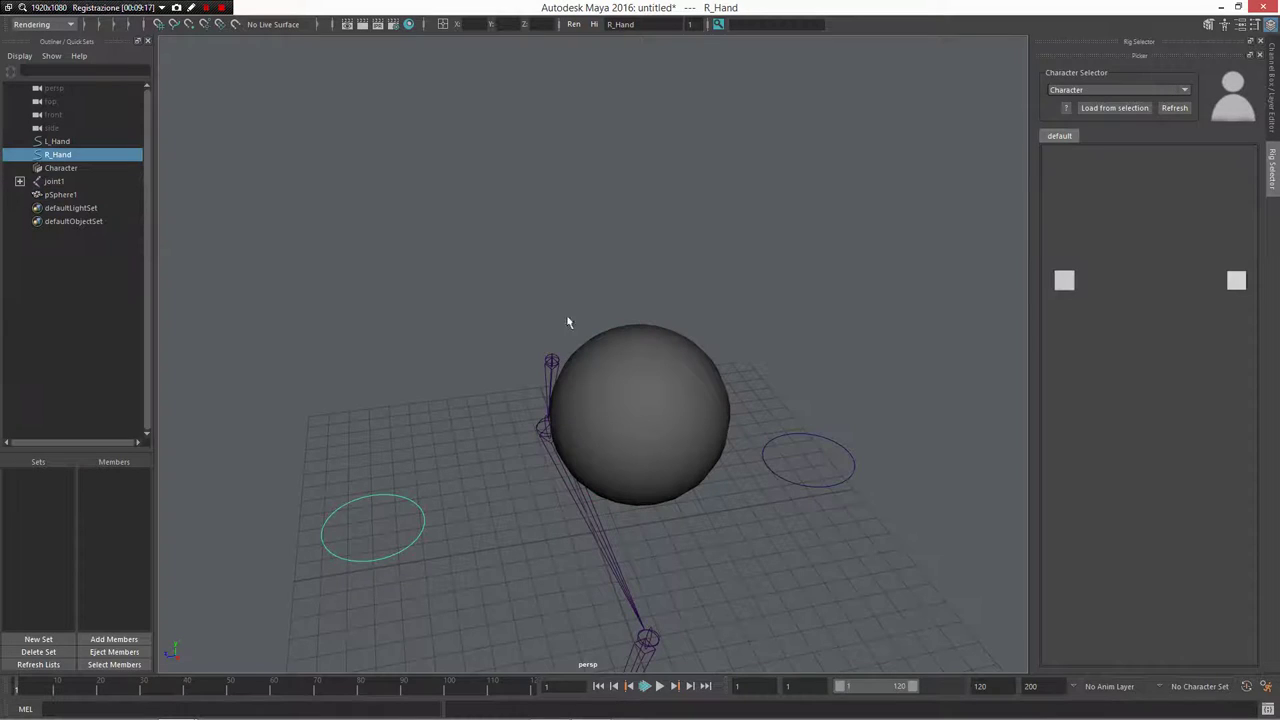
{"action": "left_click", "coordinate": [706, 477]}
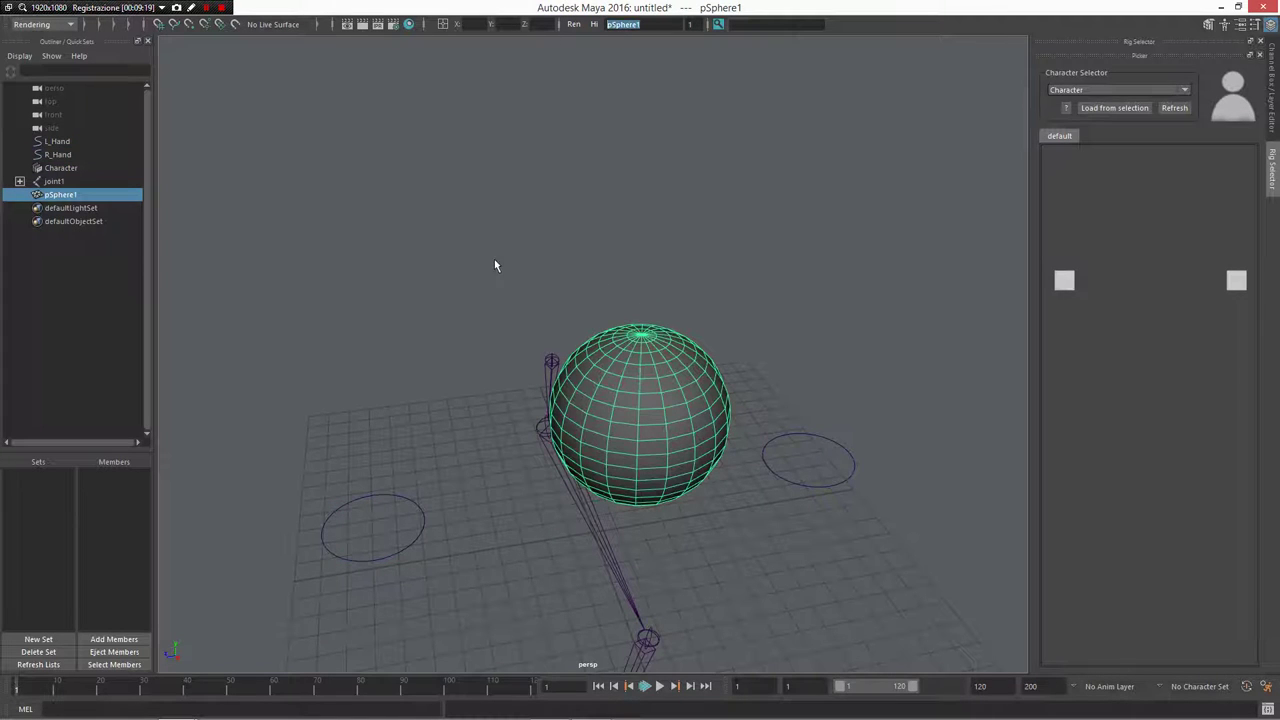
{"action": "type", "text": "Test1"}
{"action": "key", "text": "Return"}
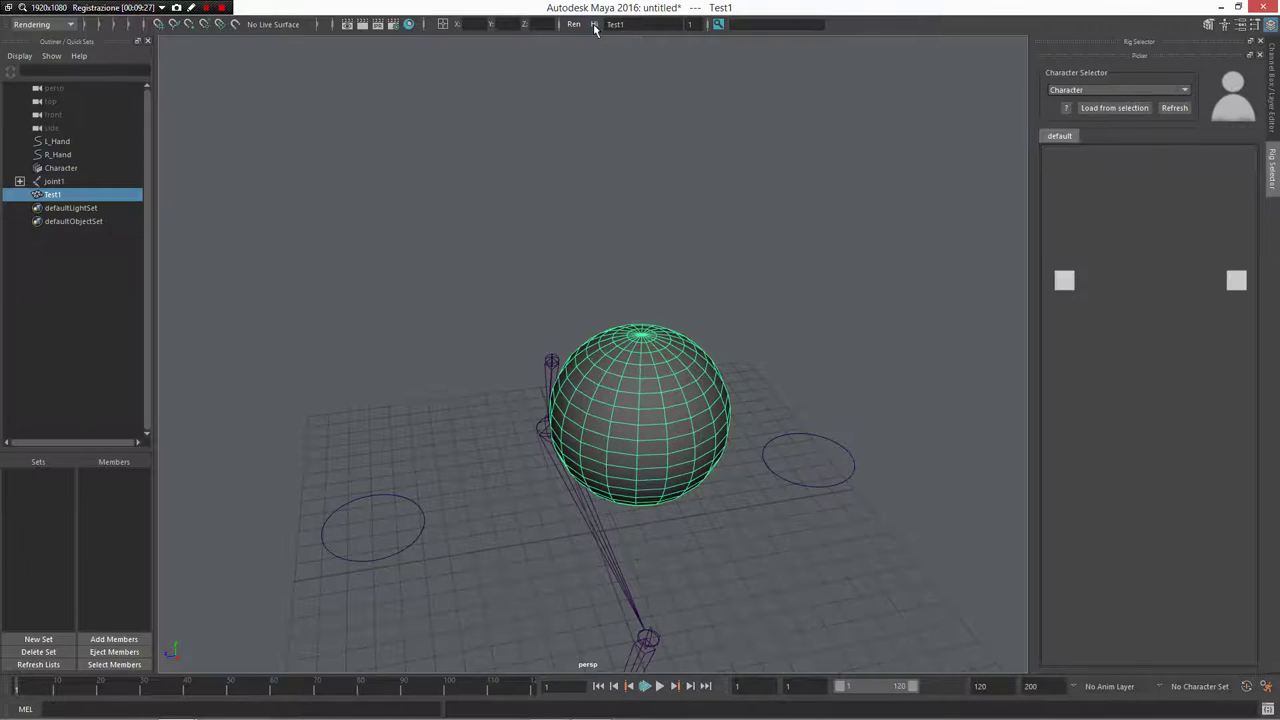
Cycle the status line naming mode through Prefix, Suffix and Replace and return it to Rename.
{"action": "left_click", "coordinate": [581, 27]}
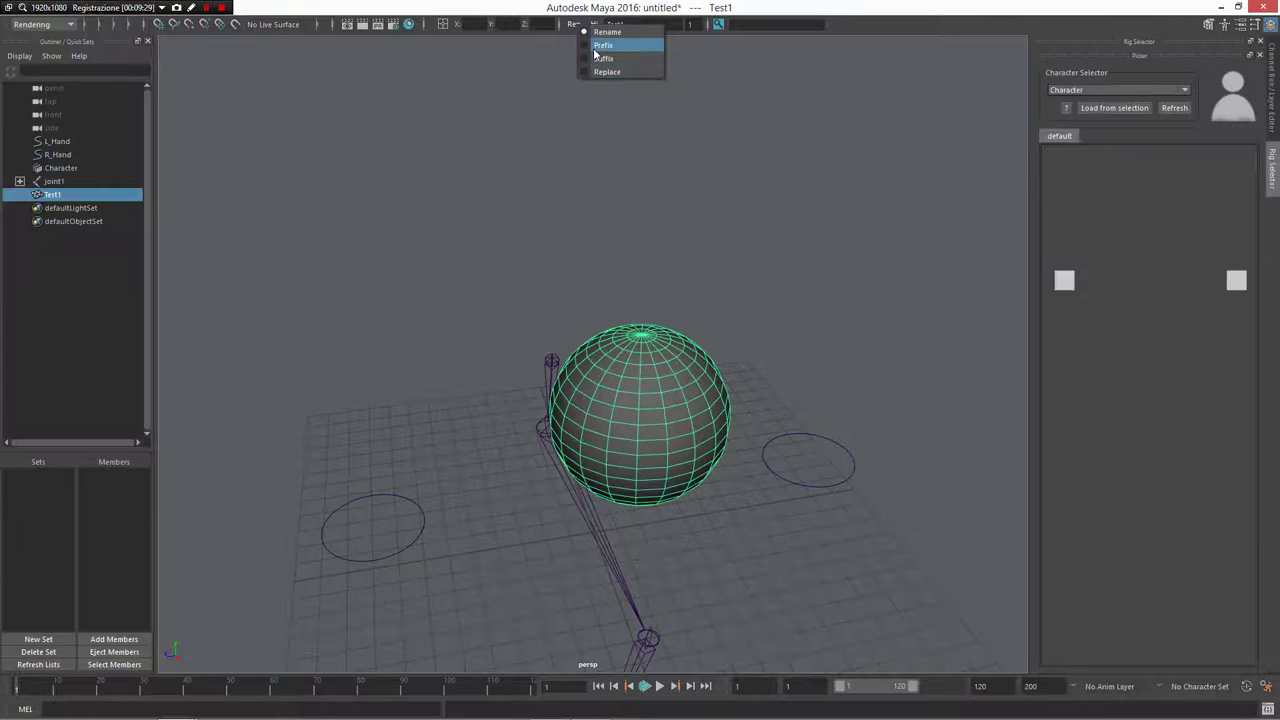
{"action": "left_click", "coordinate": [594, 49]}
{"action": "left_click", "coordinate": [573, 26]}
{"action": "left_click", "coordinate": [593, 59]}
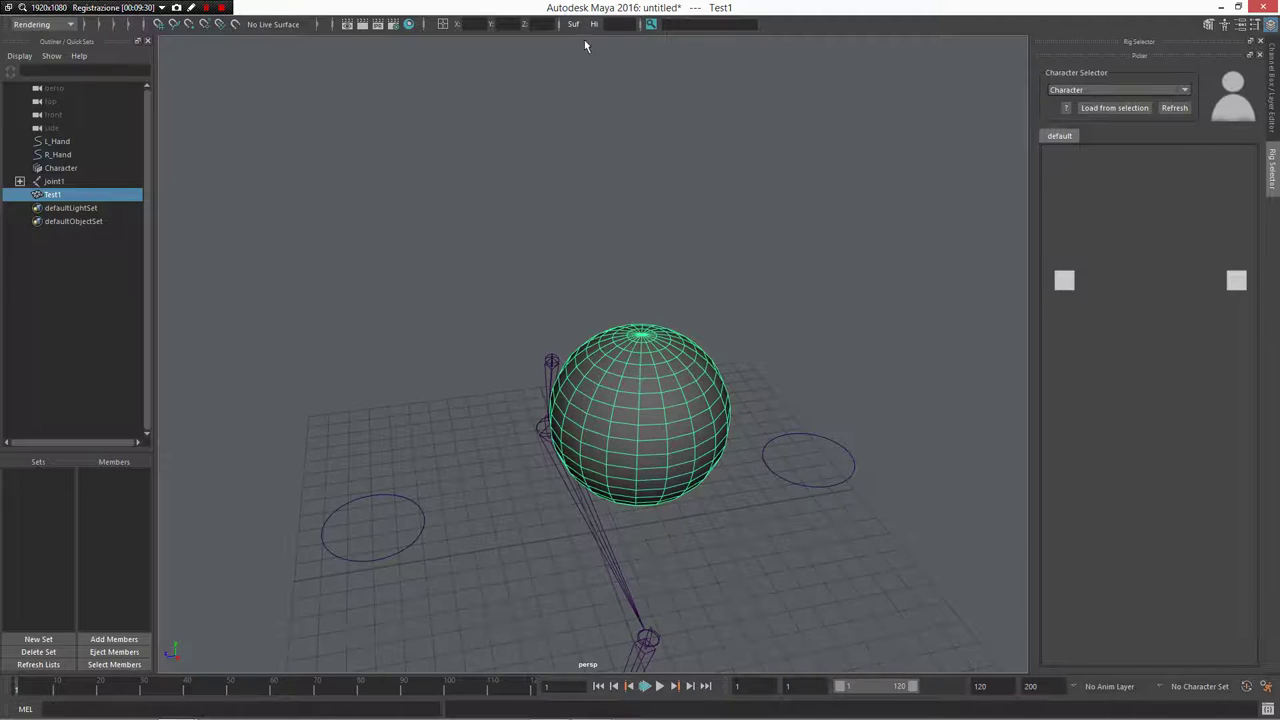
{"action": "left_click", "coordinate": [574, 24]}
{"action": "left_click", "coordinate": [592, 65]}
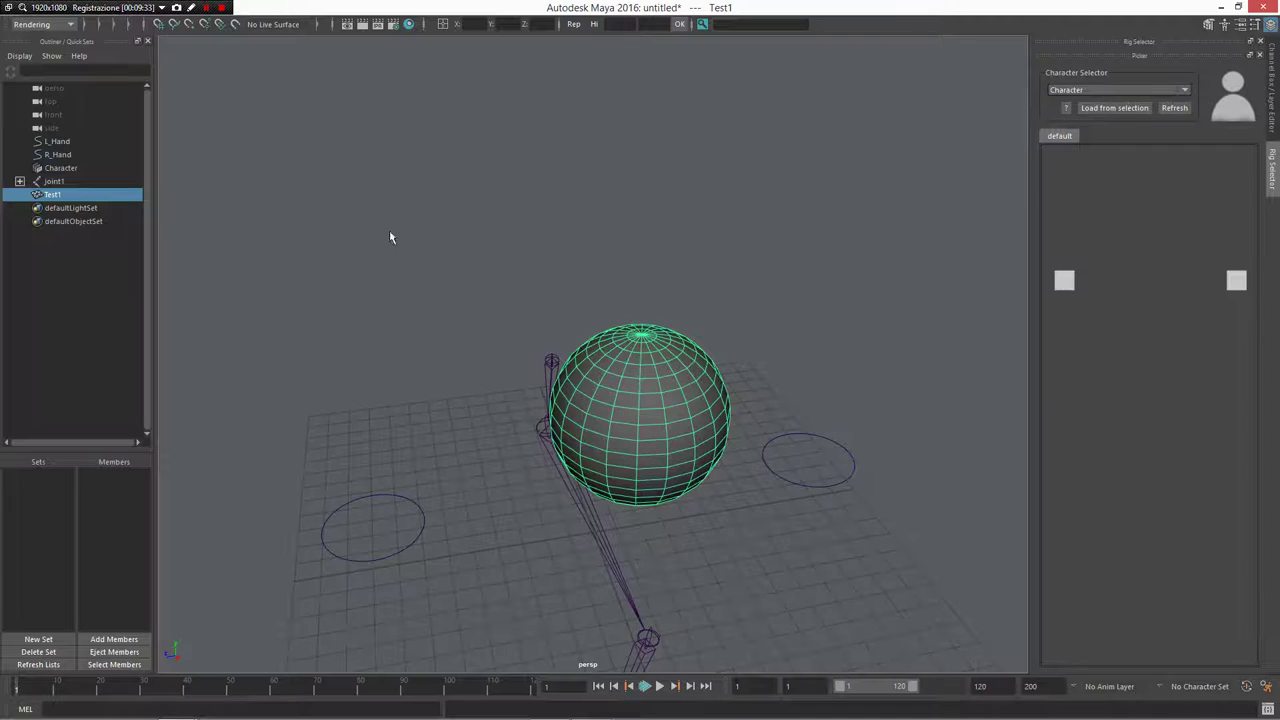
{"action": "left_click", "coordinate": [574, 24]}
{"action": "left_click", "coordinate": [590, 40]}
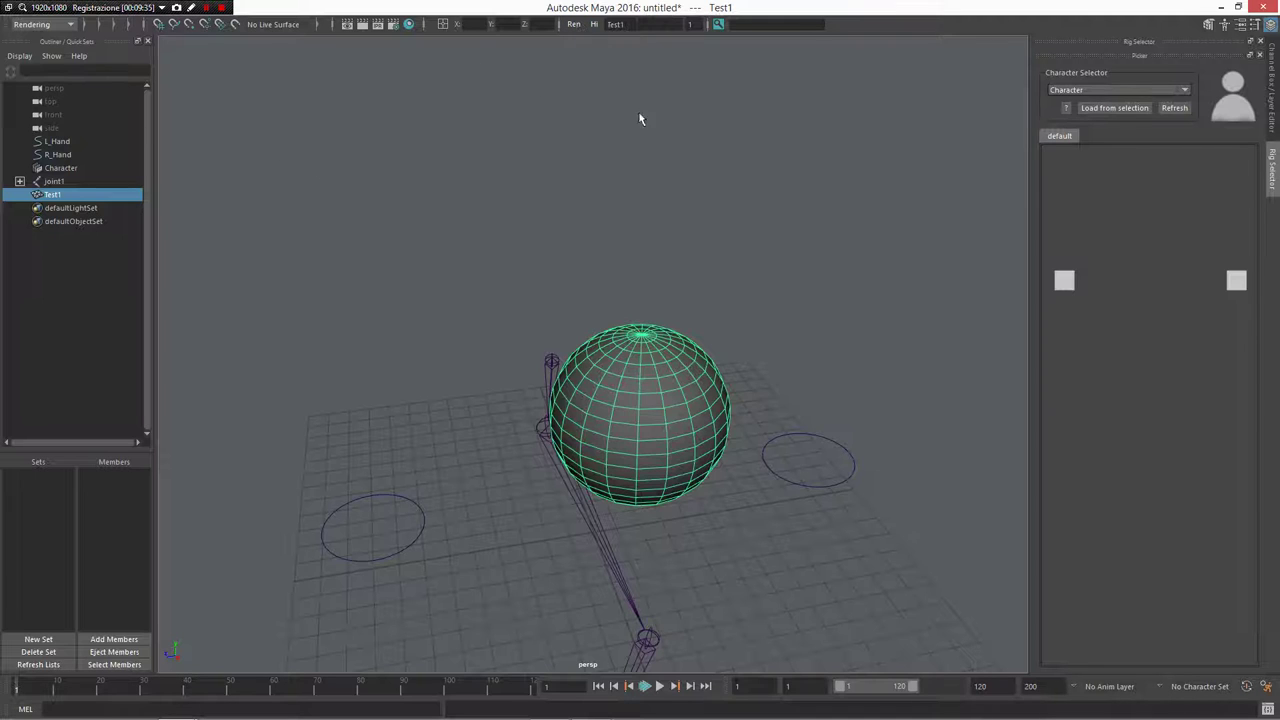
Select the L_Hand and R_Hand circles individually and together to check the name field, and clear the selection.
{"action": "left_click", "coordinate": [712, 160]}
{"action": "left_click_drag", "start_coordinate": [752, 380], "coordinate": [880, 551]}
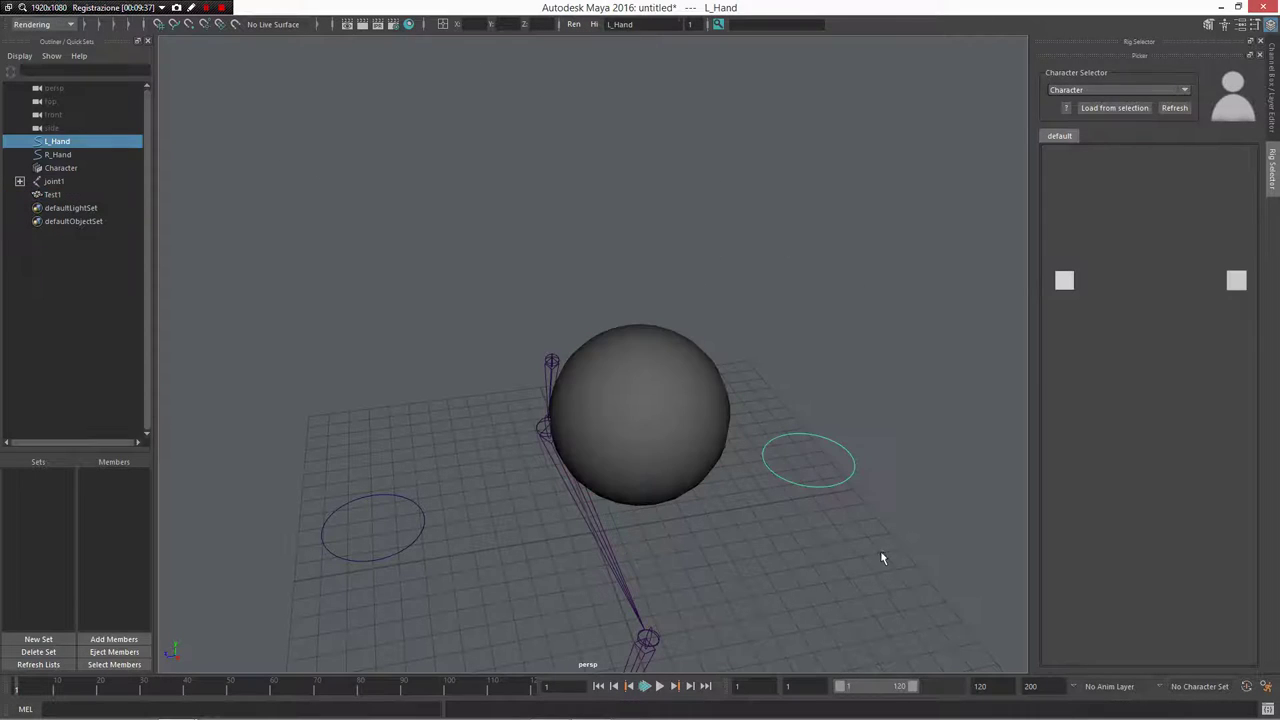
{"action": "left_click", "coordinate": [365, 513]}
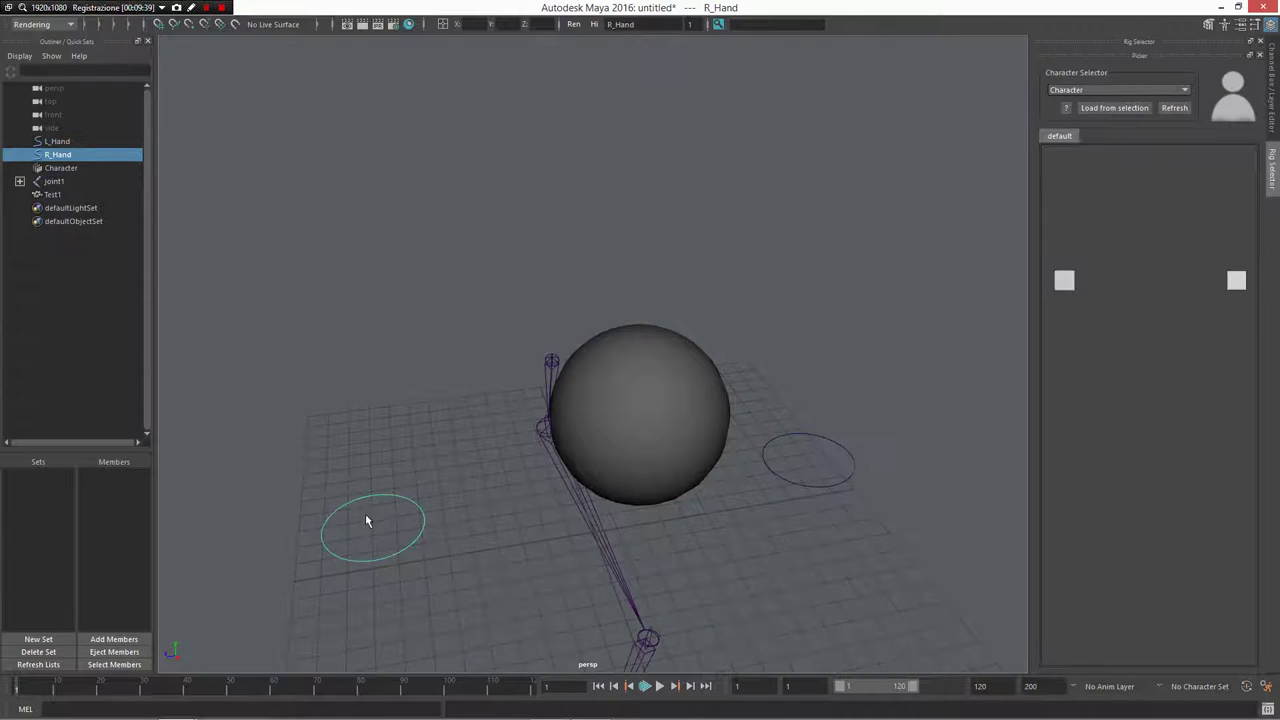
{"action": "left_click", "coordinate": [776, 479], "text": "shift"}
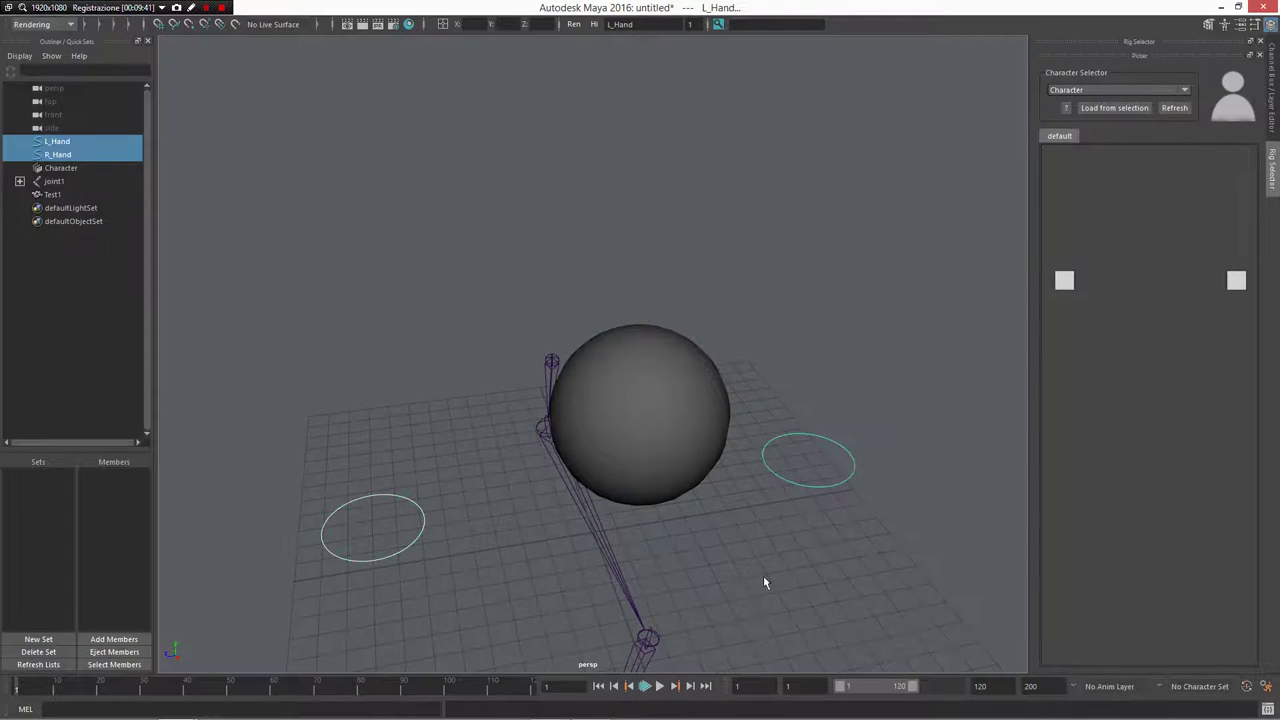
{"action": "left_click", "coordinate": [844, 328]}
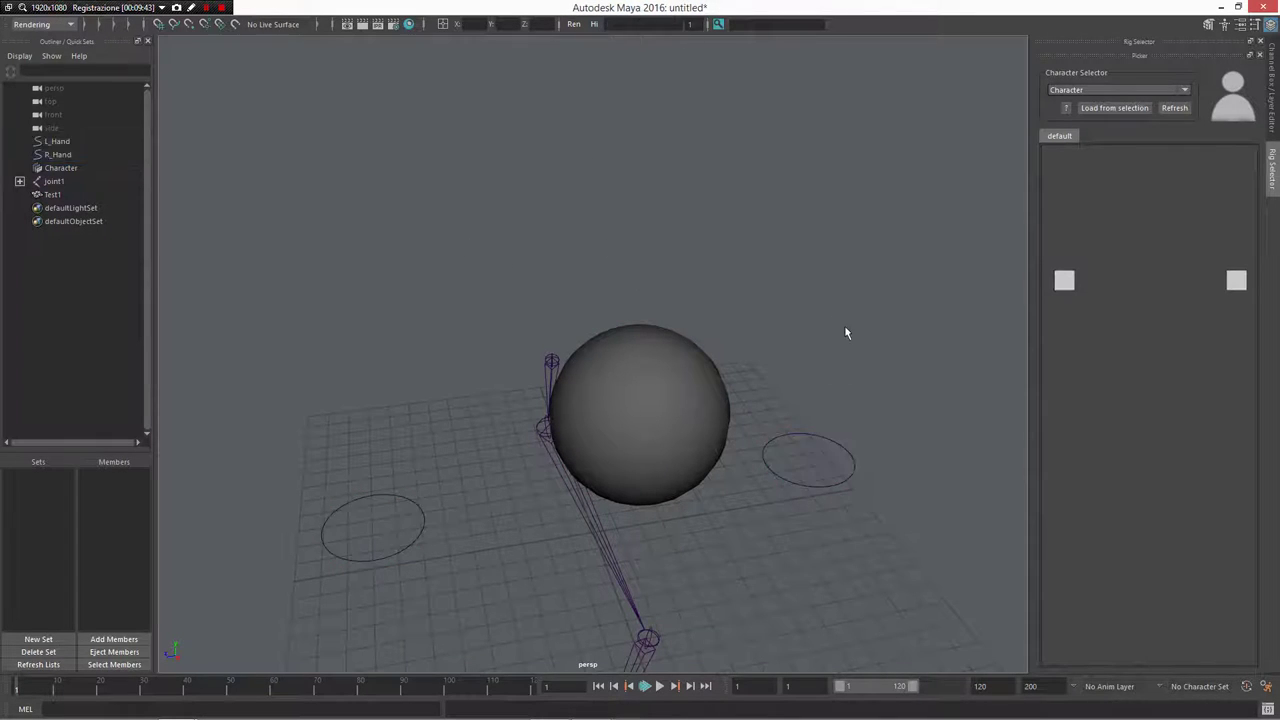
Switch to the ChangeLog and review the entries listed under 1.7.5.
{"action": "key", "text": "alt+Tab"}
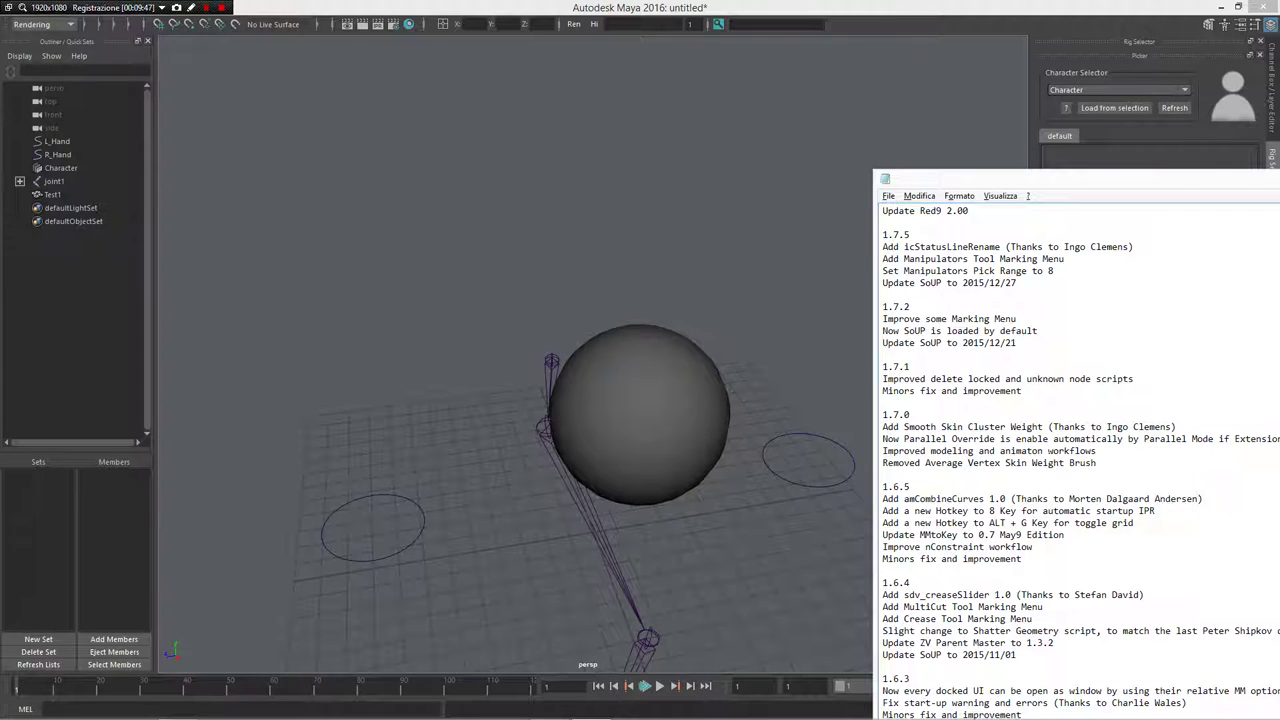
{"action": "scroll", "coordinate": [1080, 463], "scroll_direction": "down", "scroll_amount": 1}
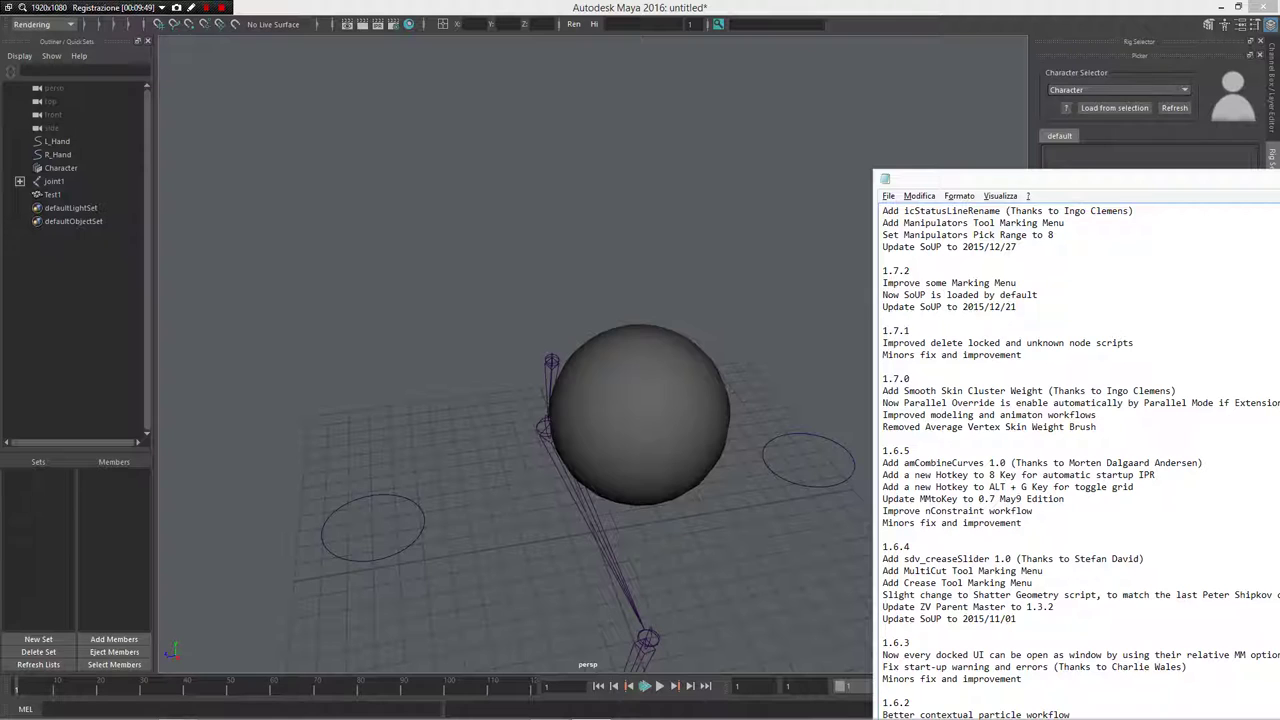
{"action": "scroll", "coordinate": [1080, 463], "scroll_direction": "down", "scroll_amount": 1}
{"action": "scroll", "coordinate": [1080, 463], "scroll_direction": "up", "scroll_amount": 2}
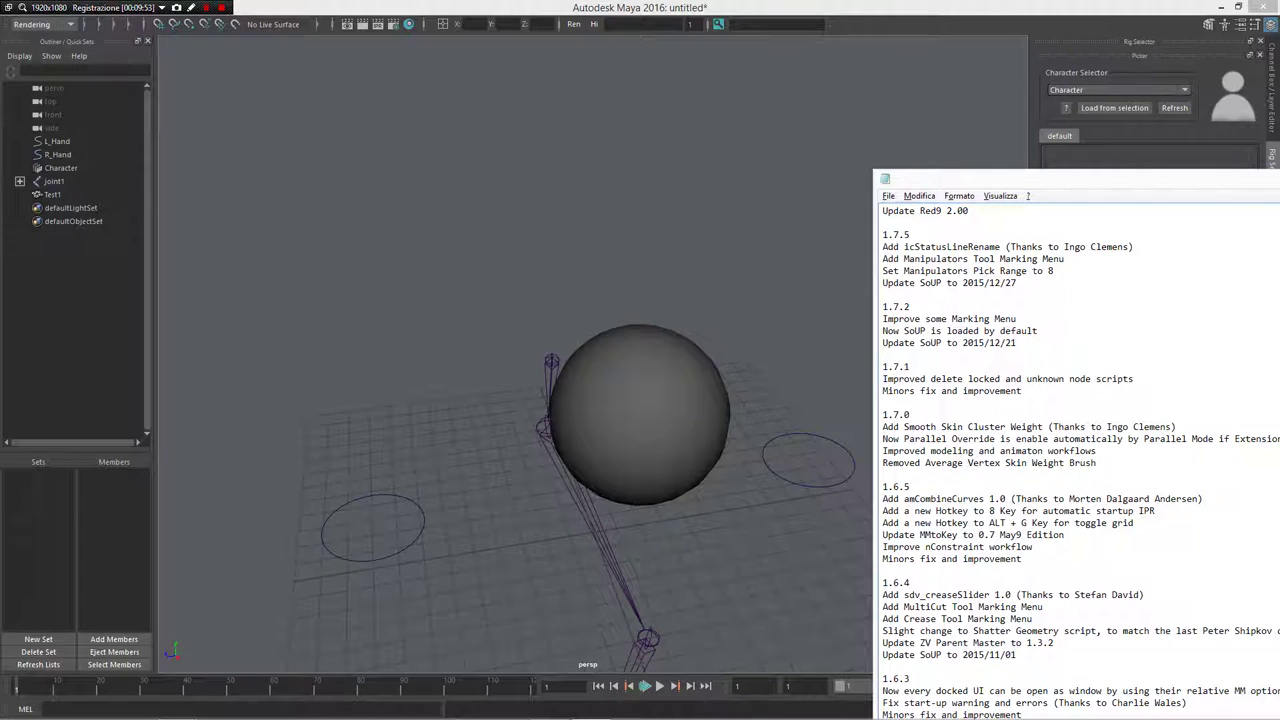
Return to Maya and examine the marking menus over the Test1 sphere, including the Move tool's Universal MM submenu.
{"action": "left_click", "coordinate": [668, 405]}
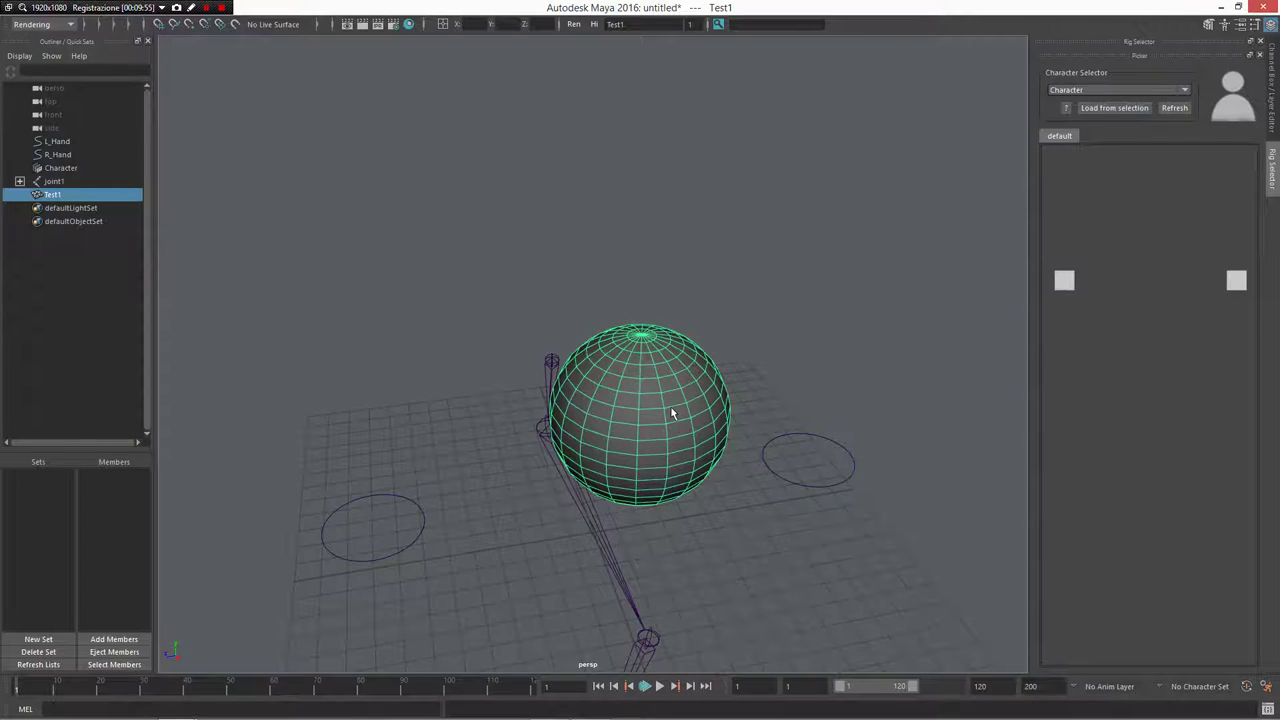
{"action": "key", "text": "w"}
{"action": "left_click", "coordinate": [676, 409]}
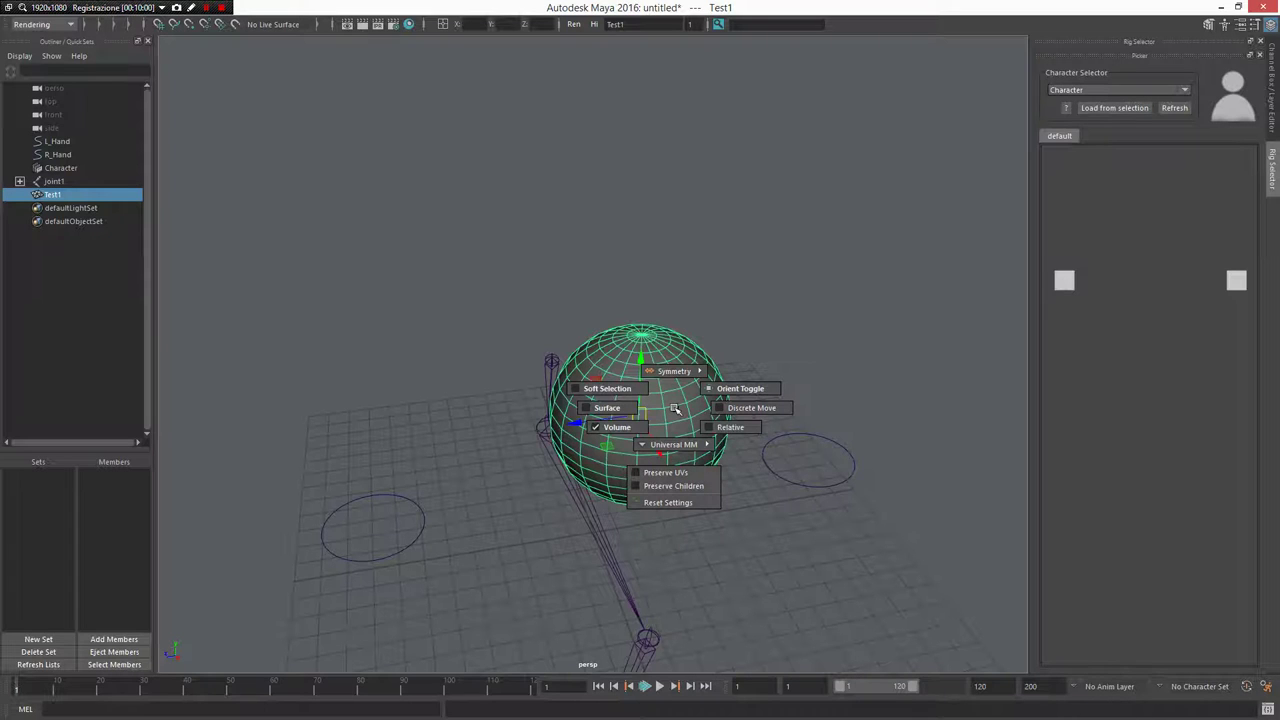
{"action": "left_click_drag", "start_coordinate": [675, 408], "coordinate": [680, 449]}
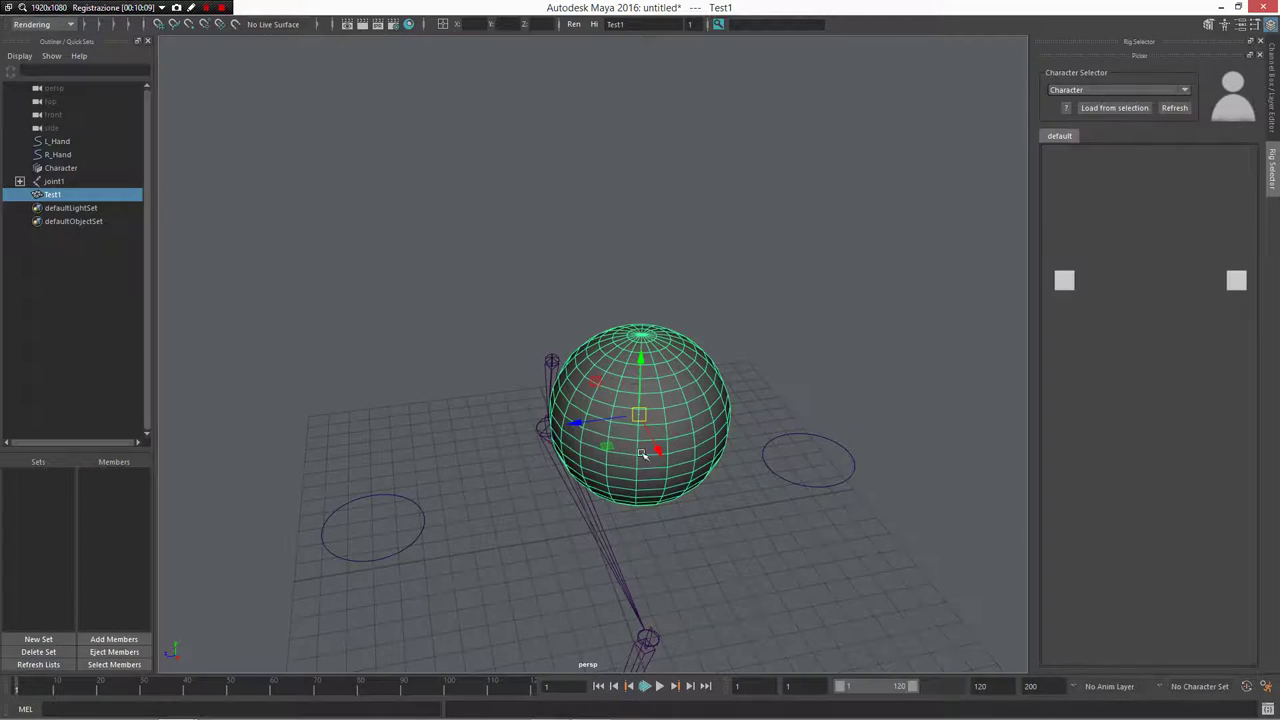
{"action": "left_click", "coordinate": [690, 296]}
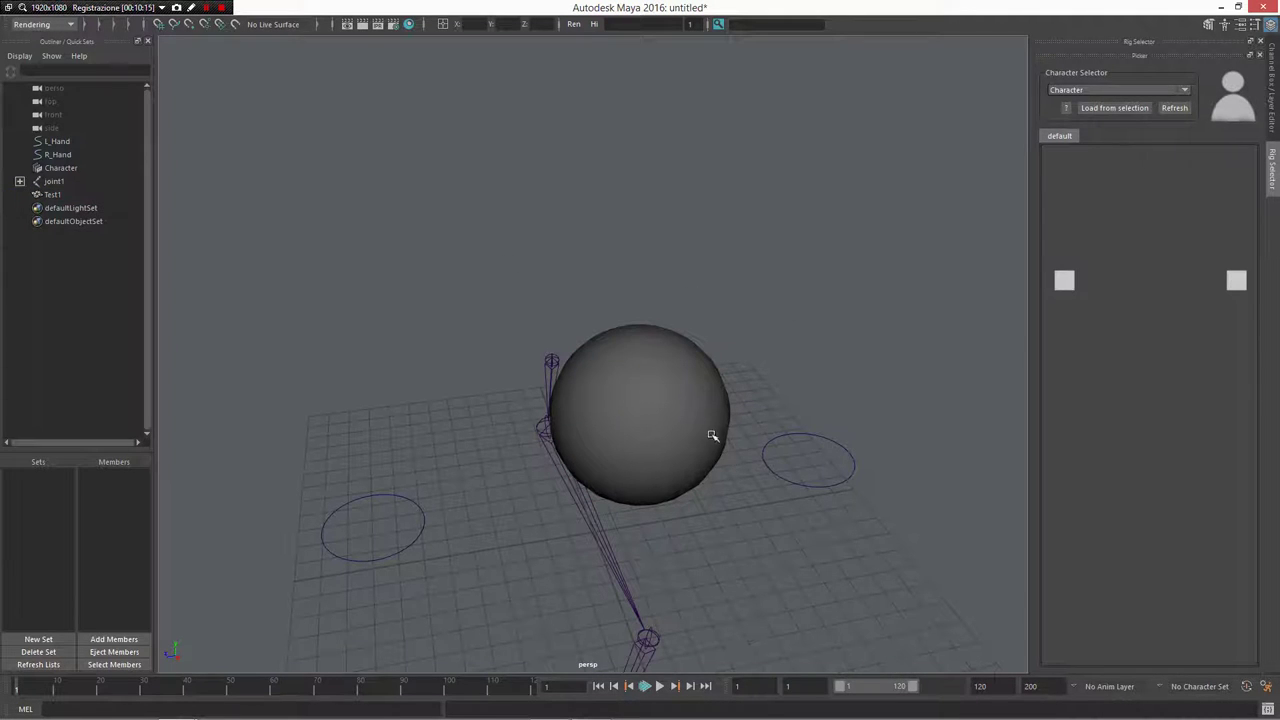
{"action": "key", "text": "space"}
{"action": "left_click", "coordinate": [674, 400]}
{"action": "right_click", "coordinate": [673, 399], "text": "ctrl+shift"}
{"action": "mouse_move", "coordinate": [679, 396]}
{"action": "right_mouse_down", "text": "ctrl+shift"}
{"action": "mouse_move", "coordinate": [679, 439]}
{"action": "mouse_move", "coordinate": [694, 340]}
{"action": "mouse_move", "coordinate": [667, 390]}
{"action": "mouse_move", "coordinate": [680, 440]}
{"action": "mouse_move", "coordinate": [689, 415]}
{"action": "right_mouse_up", "text": "ctrl+shift"}
Check the ChangeLog briefly, return to Maya, and move the Test1 sphere back along the X axis and up along Y.
{"action": "key", "text": "alt+Tab"}
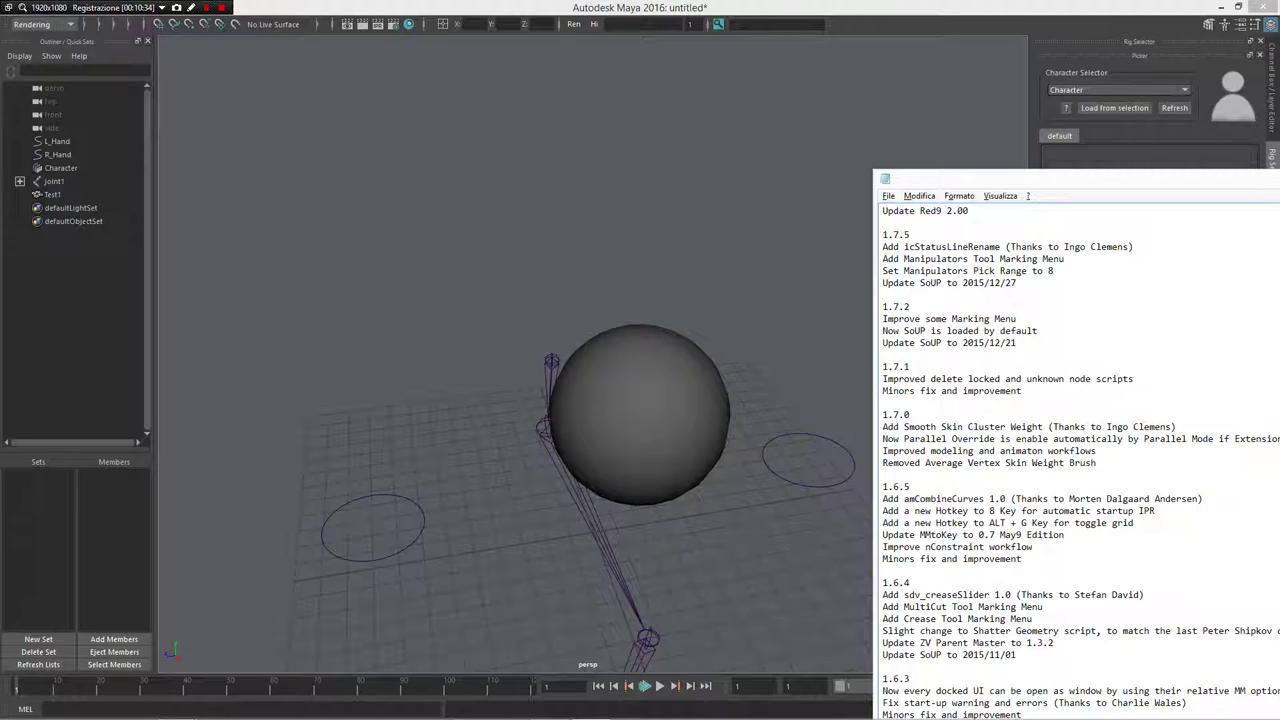
{"action": "left_click", "coordinate": [697, 363]}
{"action": "left_click", "coordinate": [699, 395]}
{"action": "key", "text": "w"}
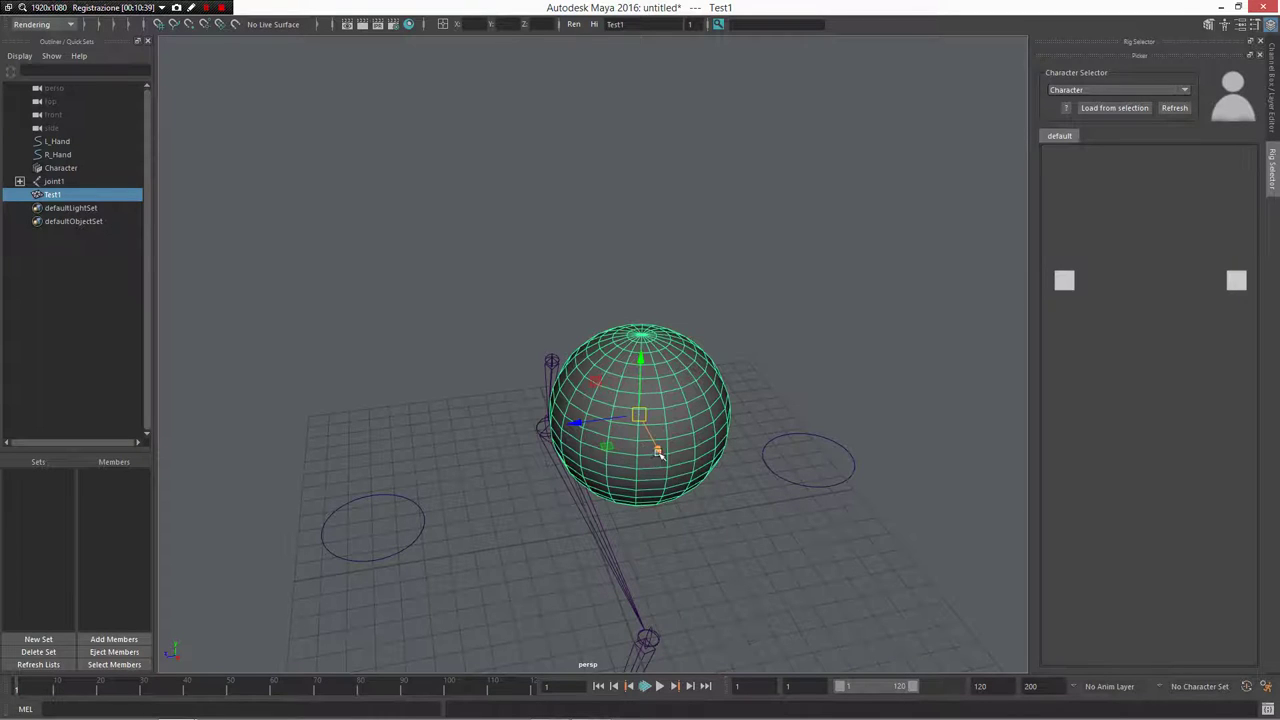
{"action": "left_click_drag", "start_coordinate": [658, 452], "coordinate": [635, 408]}
{"action": "left_click_drag", "start_coordinate": [621, 326], "coordinate": [622, 272]}
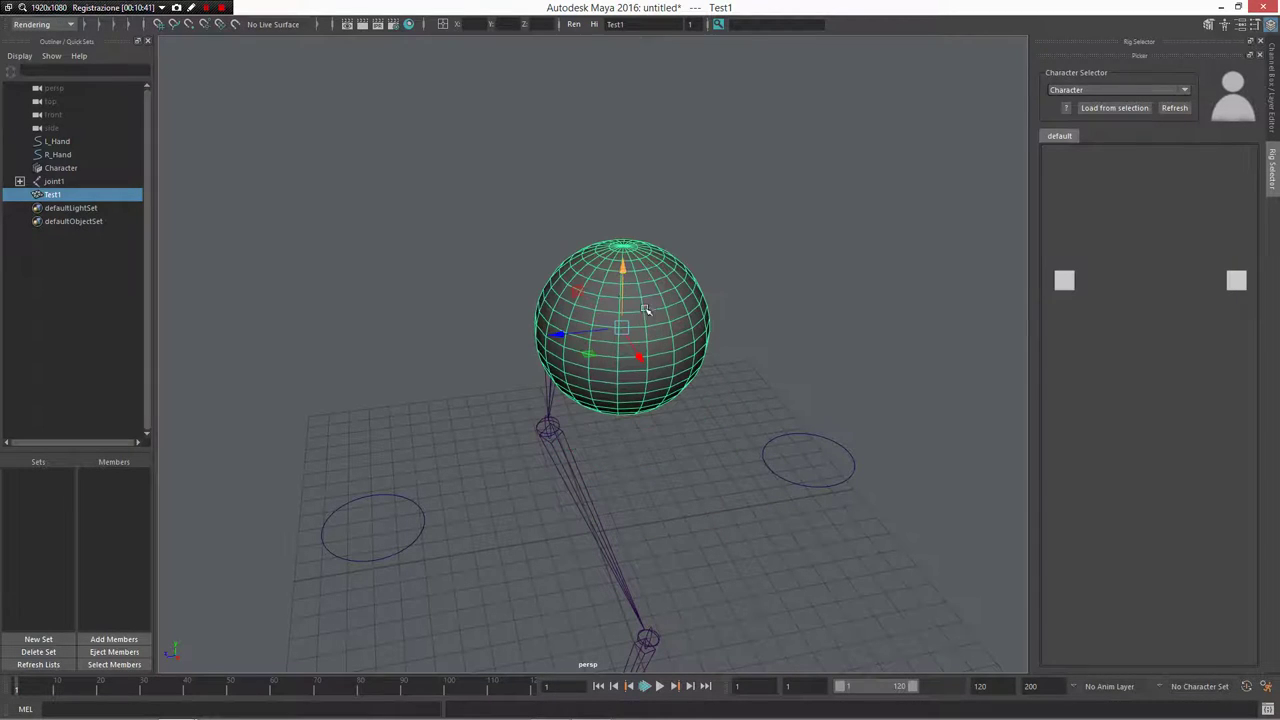
Switch to the ChangeLog and read through the entries from 1.7.5 down to 1.7.2.
{"action": "key", "text": "alt+Tab"}
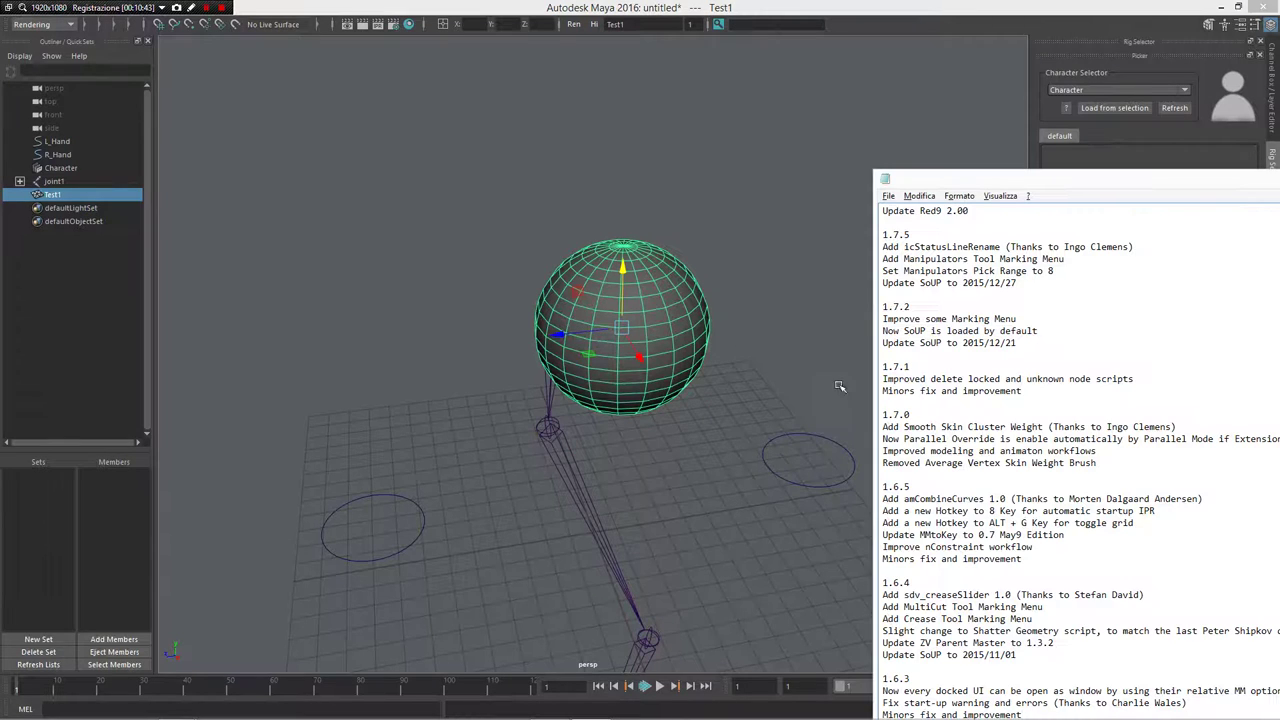
{"action": "scroll", "coordinate": [1080, 450], "scroll_direction": "down", "scroll_amount": 2}
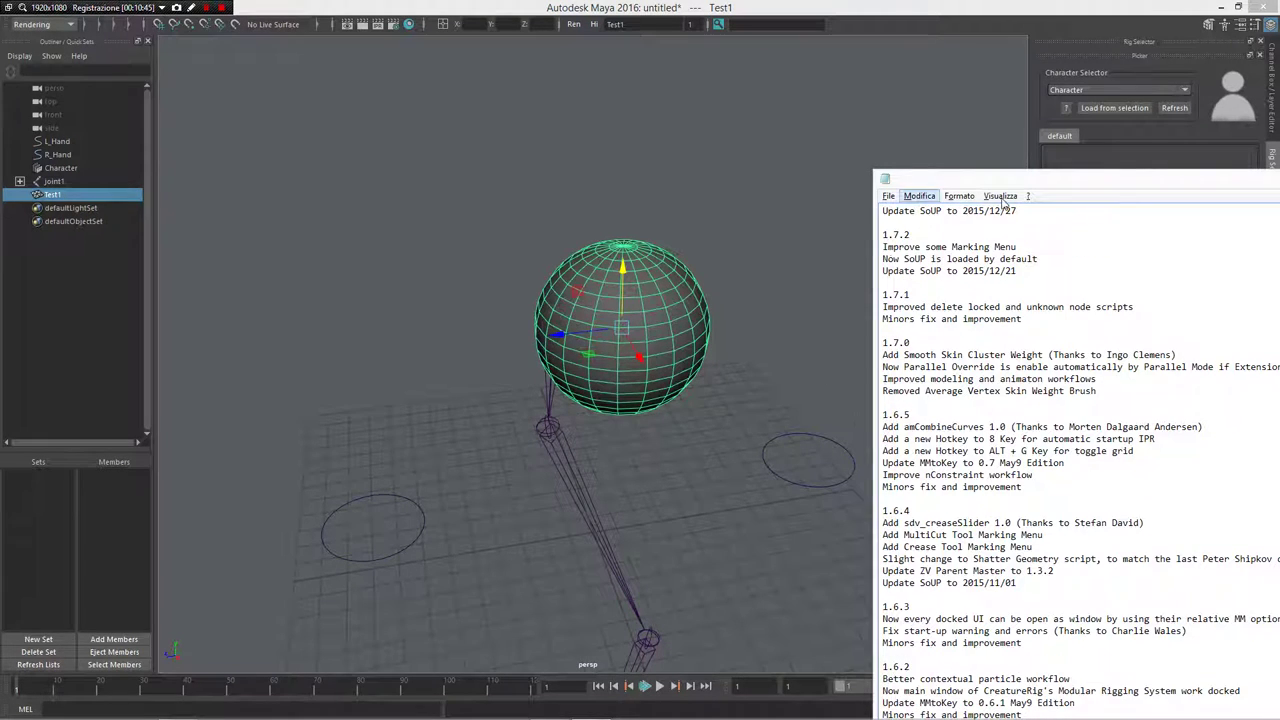
{"action": "scroll", "coordinate": [1080, 450], "scroll_direction": "up", "scroll_amount": 1}
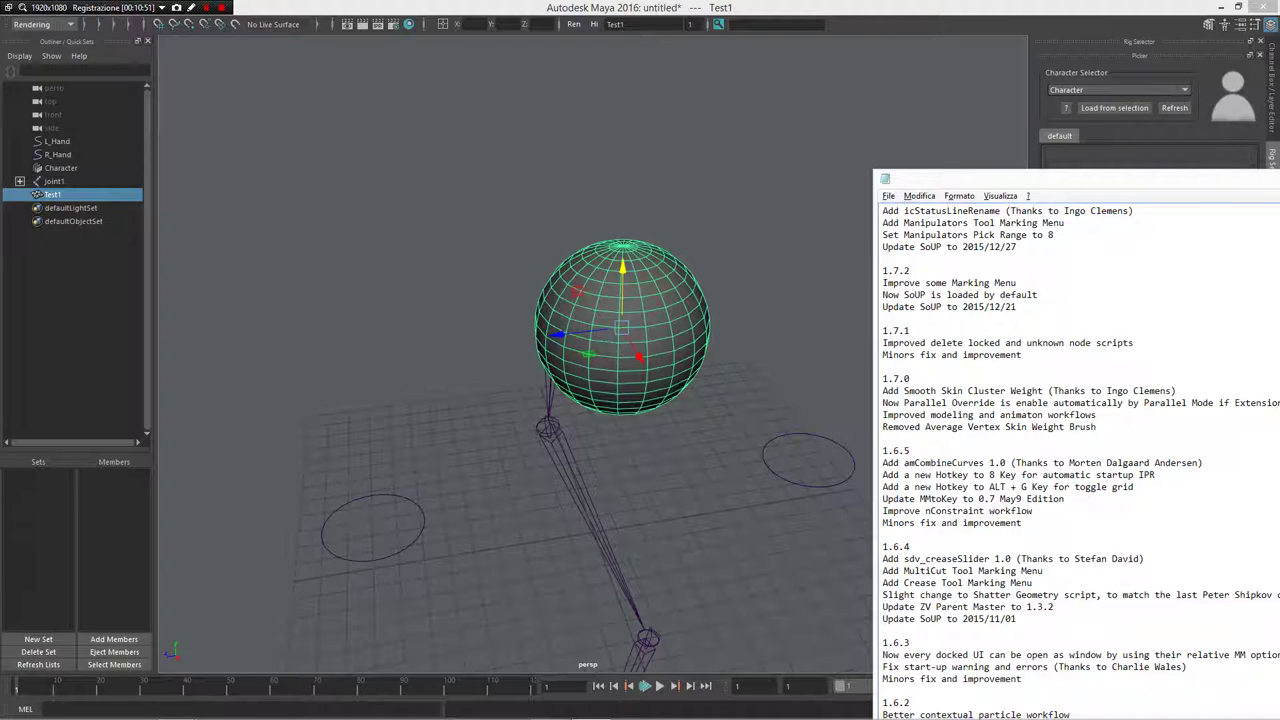
Return to Maya from the ChangeLog and examine the categories of the creation marking menu over the Test1 sphere.
{"action": "scroll", "coordinate": [1080, 450], "scroll_direction": "down", "scroll_amount": 1}
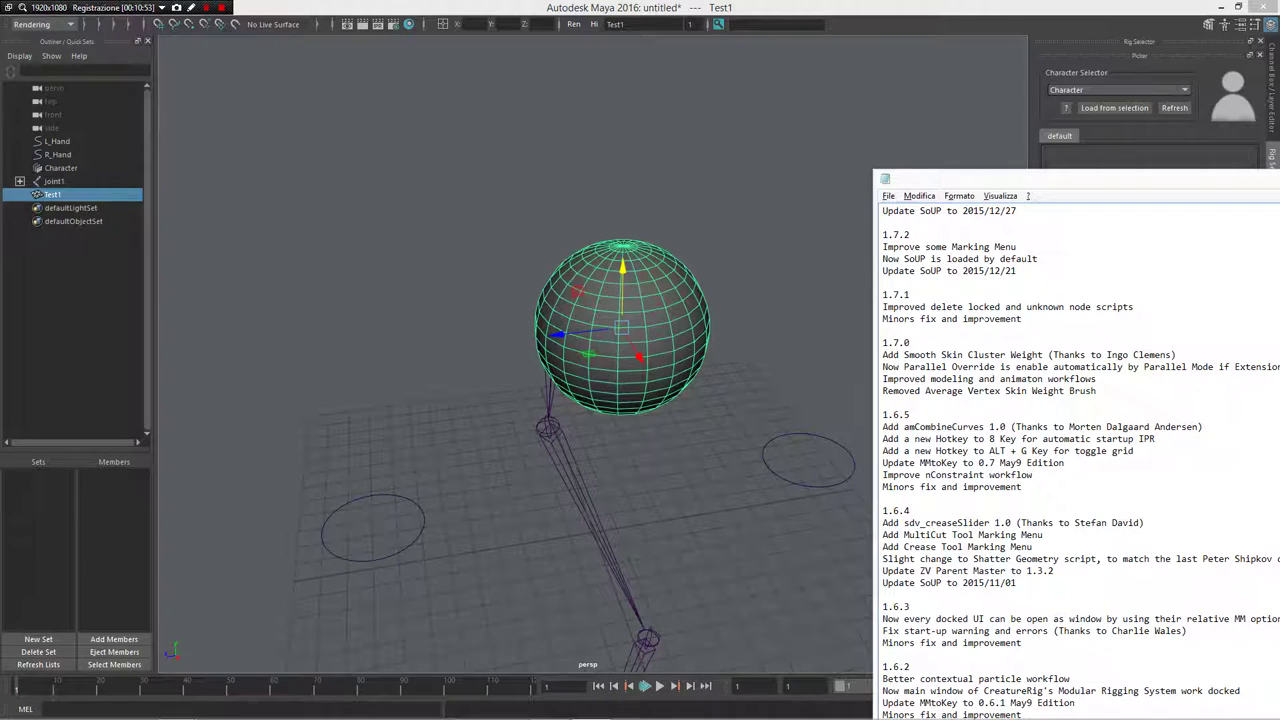
{"action": "left_click_drag", "start_coordinate": [664, 291], "coordinate": [628, 306], "text": "alt"}
{"action": "right_click", "coordinate": [628, 307]}
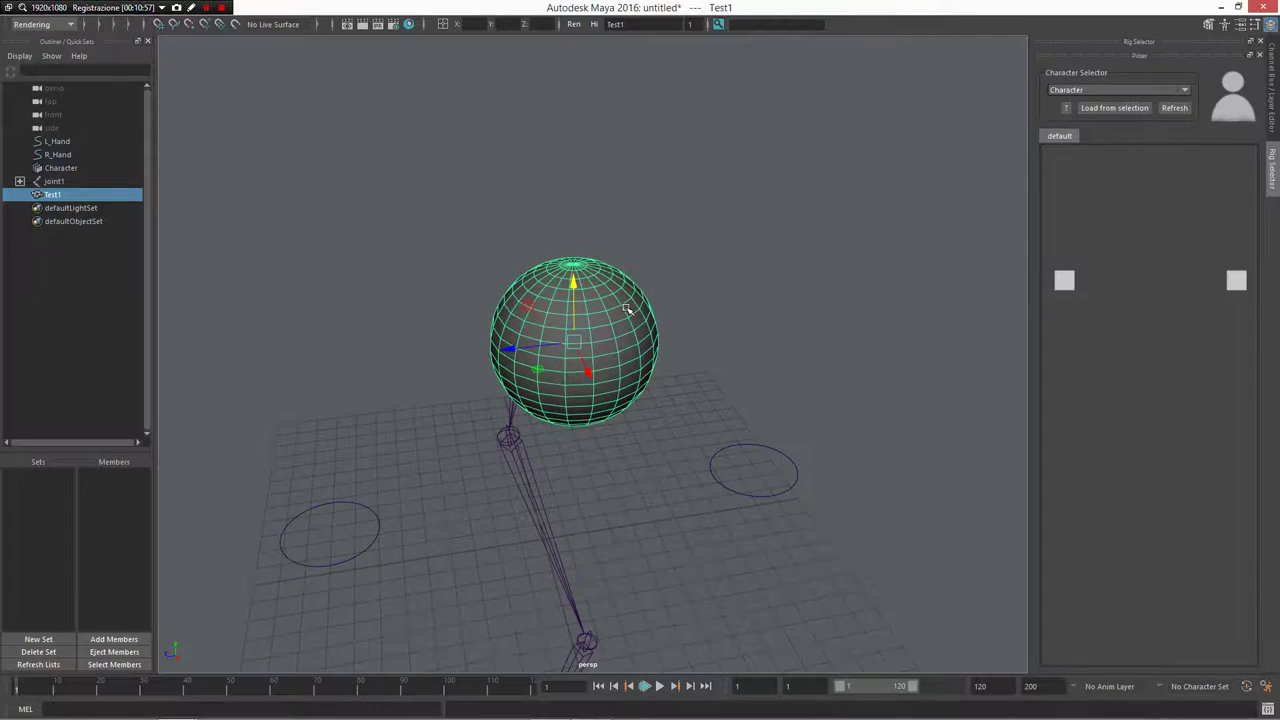
{"action": "key", "text": "q"}
{"action": "right_click", "coordinate": [597, 285]}
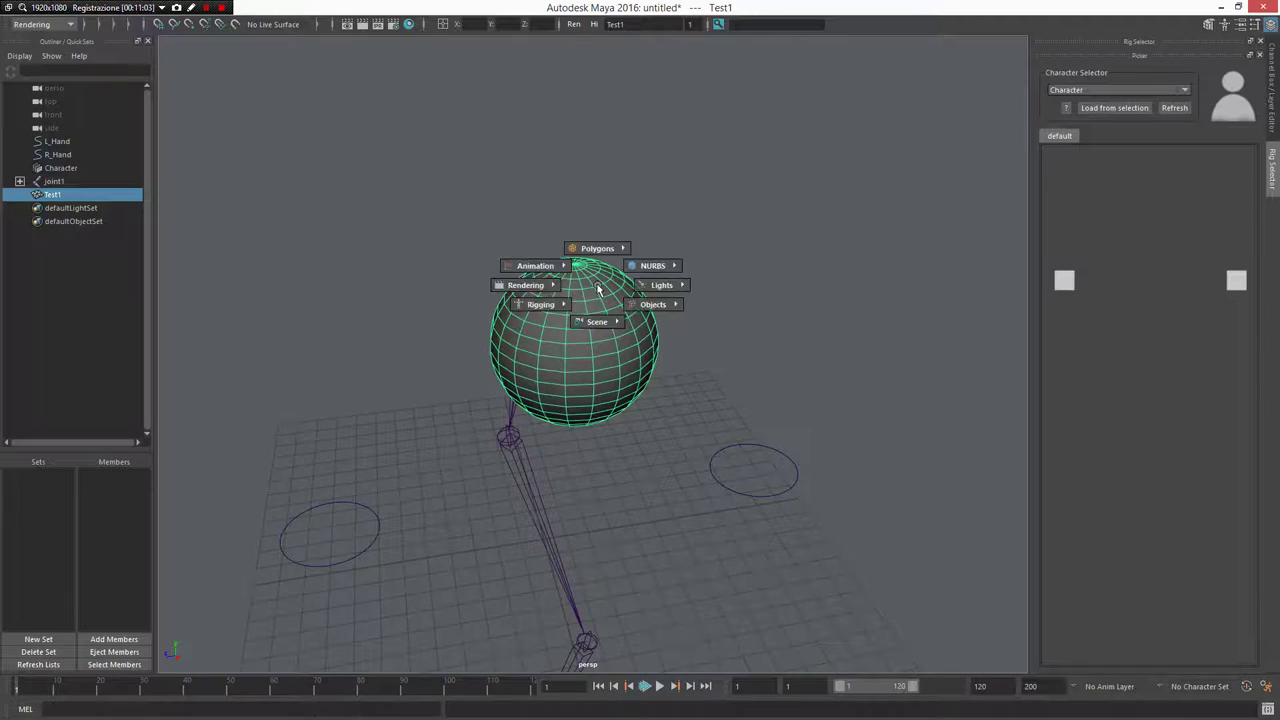
{"action": "right_click_drag", "start_coordinate": [598, 286], "coordinate": [714, 521]}
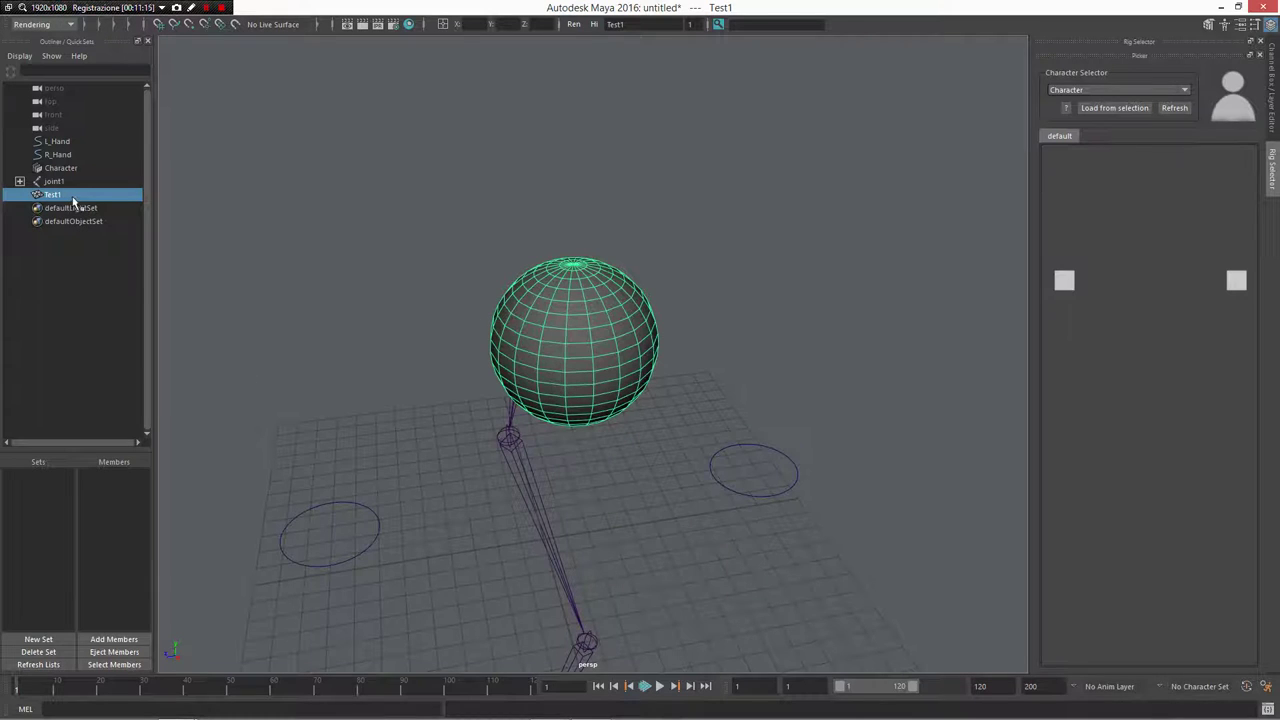
Explore the Outliner marking menu for Test1 and delete the sphere from the scene.
{"action": "right_click_drag", "start_coordinate": [72, 195], "coordinate": [313, 197]}
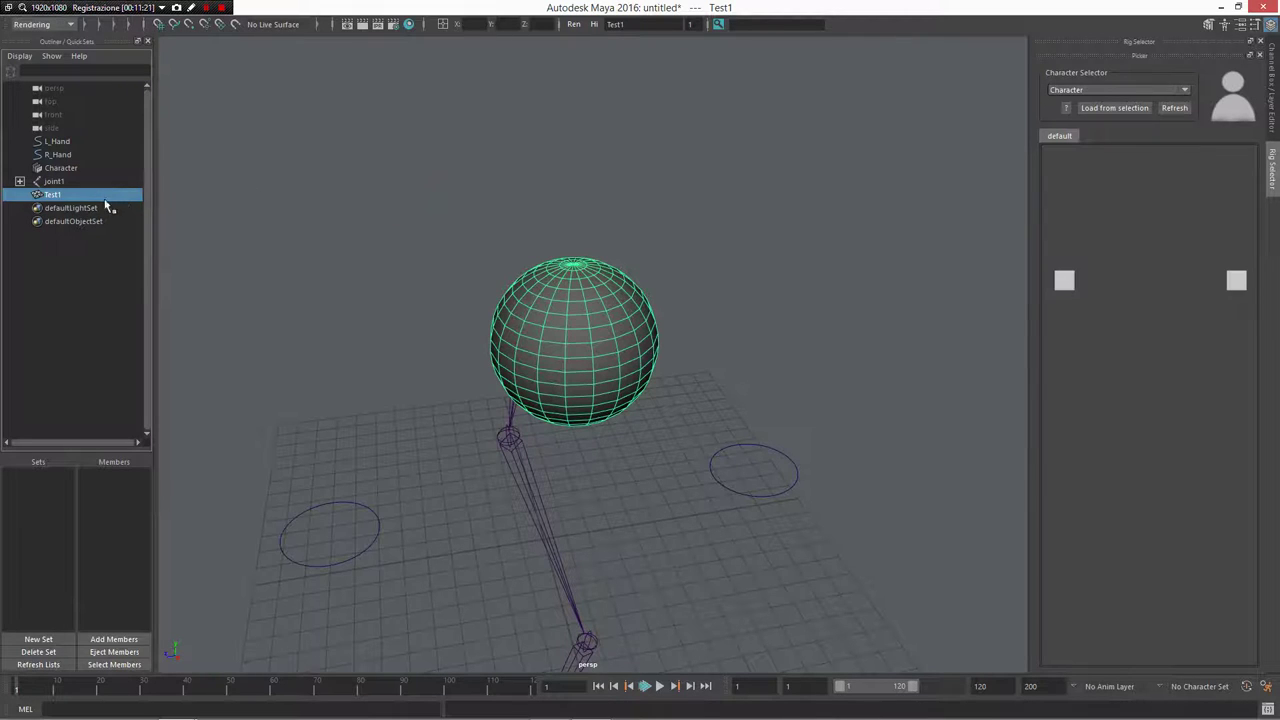
{"action": "right_click_drag", "start_coordinate": [71, 204], "coordinate": [102, 194]}
{"action": "left_click", "coordinate": [58, 195]}
{"action": "right_click_drag", "start_coordinate": [62, 197], "coordinate": [127, 240]}
Switch to the ChangeLog and review the 1.7.1 and 1.7.0 entries.
{"action": "key", "text": "alt+Tab"}
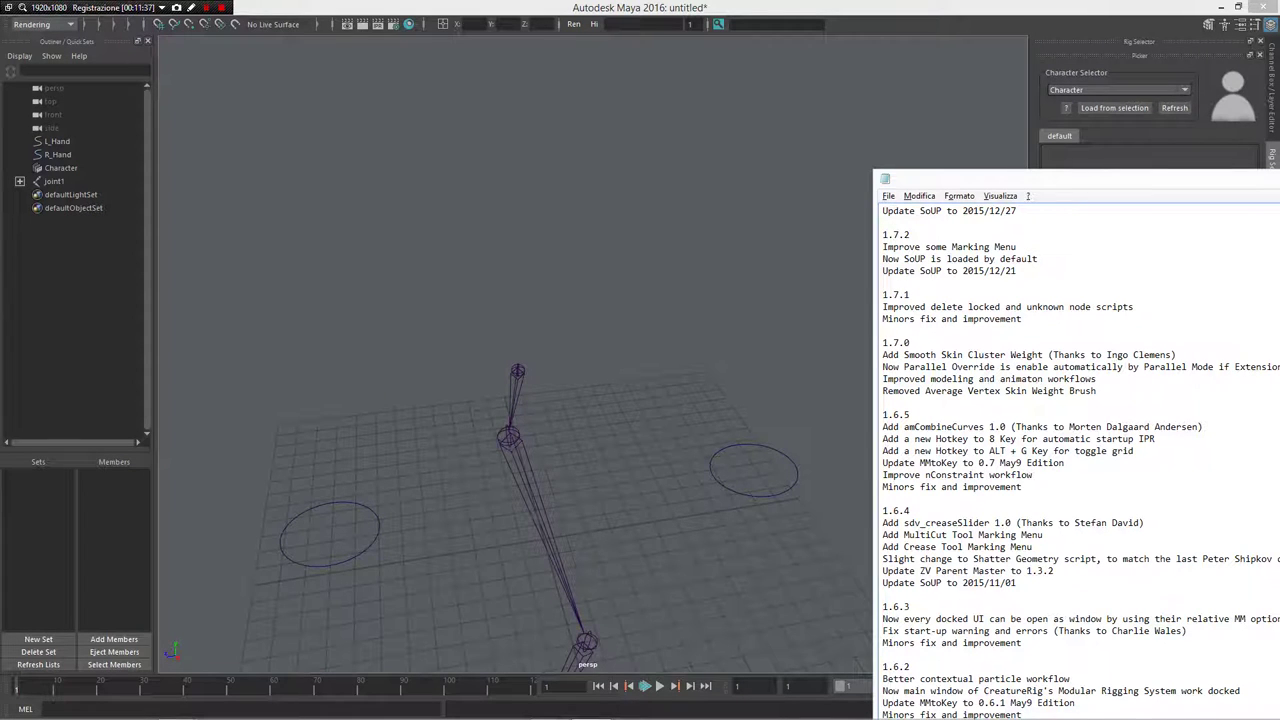
{"action": "scroll", "coordinate": [1080, 462], "scroll_direction": "down", "scroll_amount": 1}
{"action": "scroll", "coordinate": [1080, 462], "scroll_direction": "up", "scroll_amount": 1}
{"action": "scroll", "coordinate": [1080, 460], "scroll_direction": "down", "scroll_amount": 2}
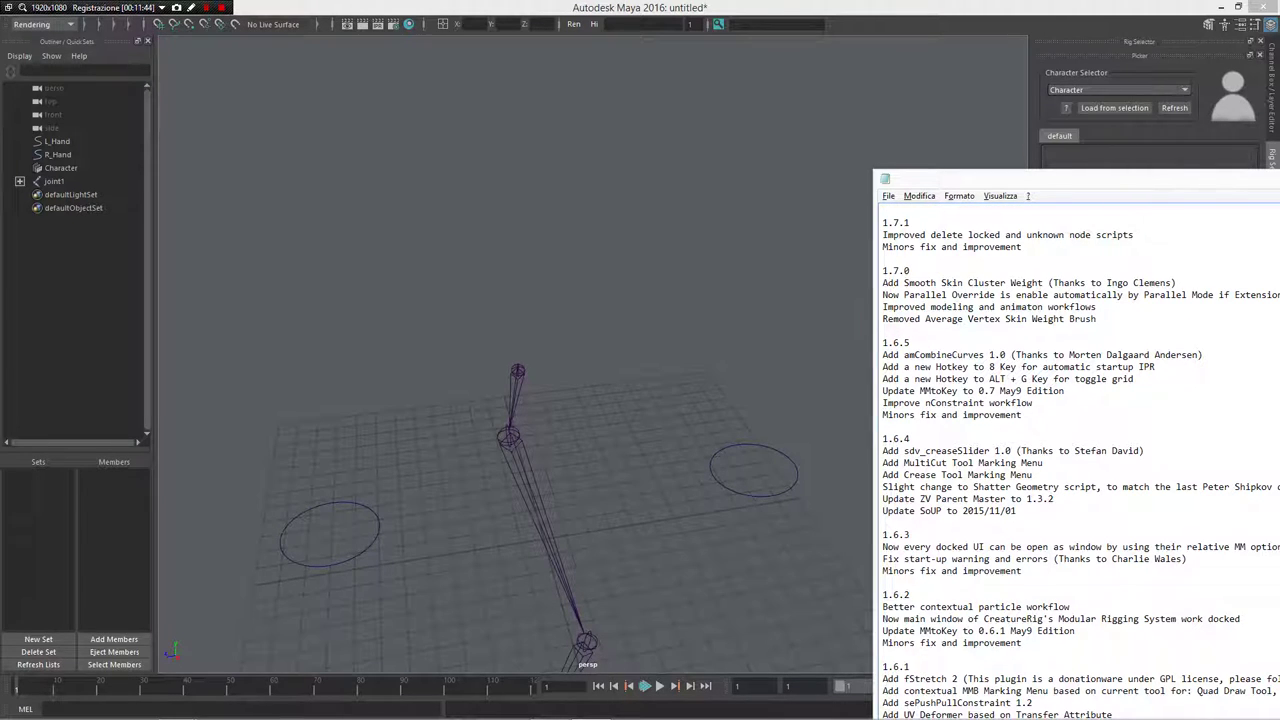
Return to Maya and start a new empty scene, discarding the current one.
{"action": "left_click", "coordinate": [763, 430]}
{"action": "left_click_drag", "start_coordinate": [689, 368], "coordinate": [597, 380], "text": "alt"}
{"action": "key", "text": "ctrl+n"}
{"action": "left_click", "coordinate": [639, 370]}
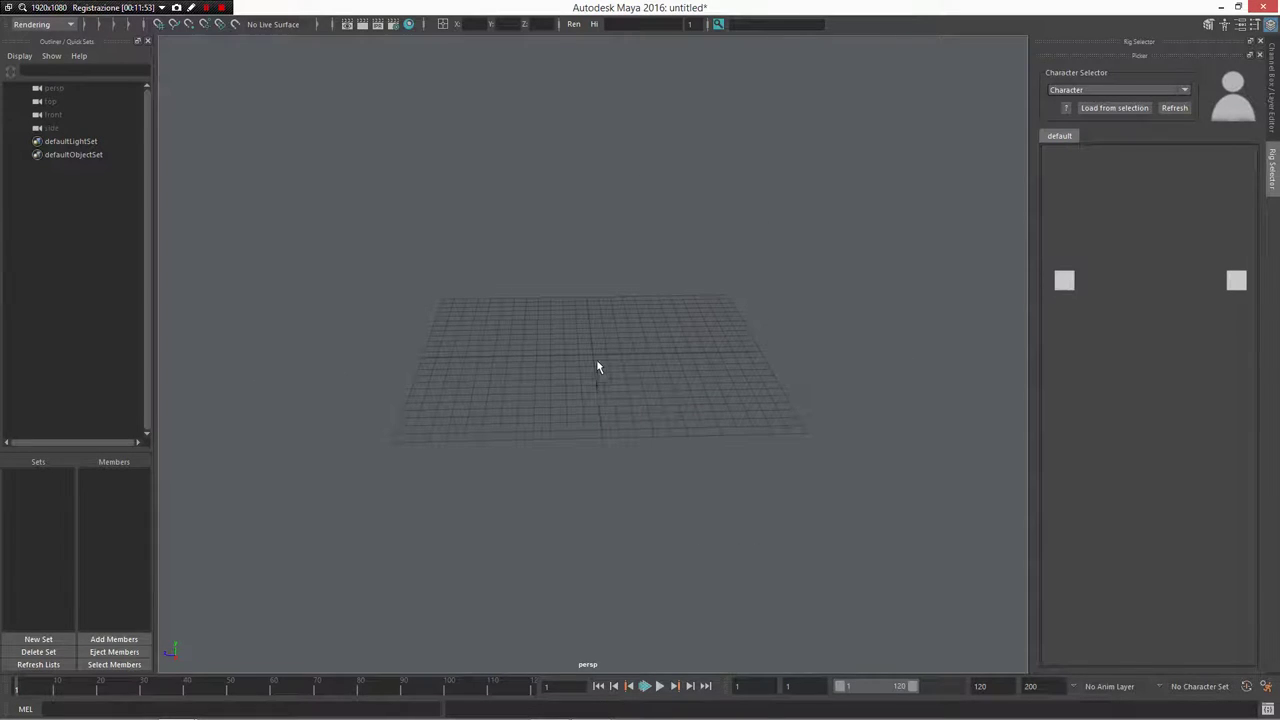
Create a large polygon sphere interactively at the centre of the grid.
{"action": "mouse_move", "coordinate": [597, 360]}
{"action": "right_mouse_down"}
{"action": "mouse_move", "coordinate": [622, 216]}
{"action": "mouse_move", "coordinate": [491, 248]}
{"action": "mouse_move", "coordinate": [602, 354]}
{"action": "right_mouse_up"}
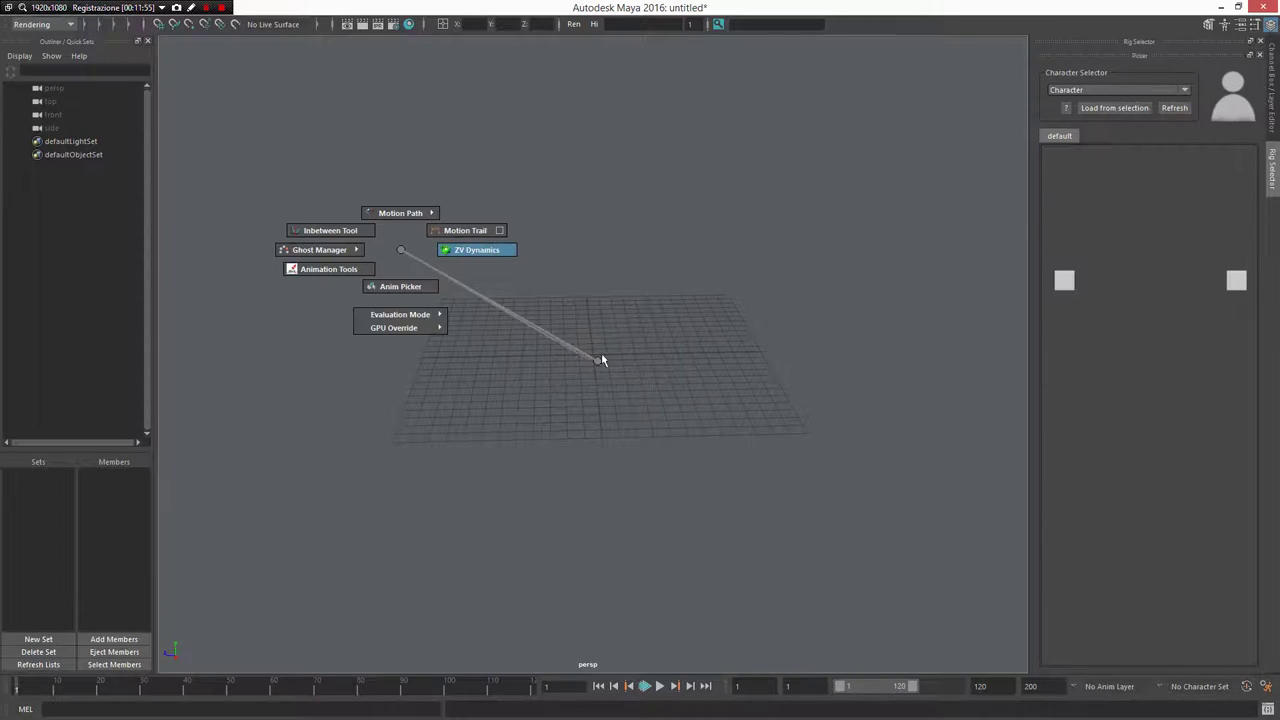
{"action": "left_click_drag", "start_coordinate": [600, 360], "coordinate": [600, 360]}
{"action": "right_click_drag", "start_coordinate": [600, 360], "coordinate": [537, 305], "text": "shift"}
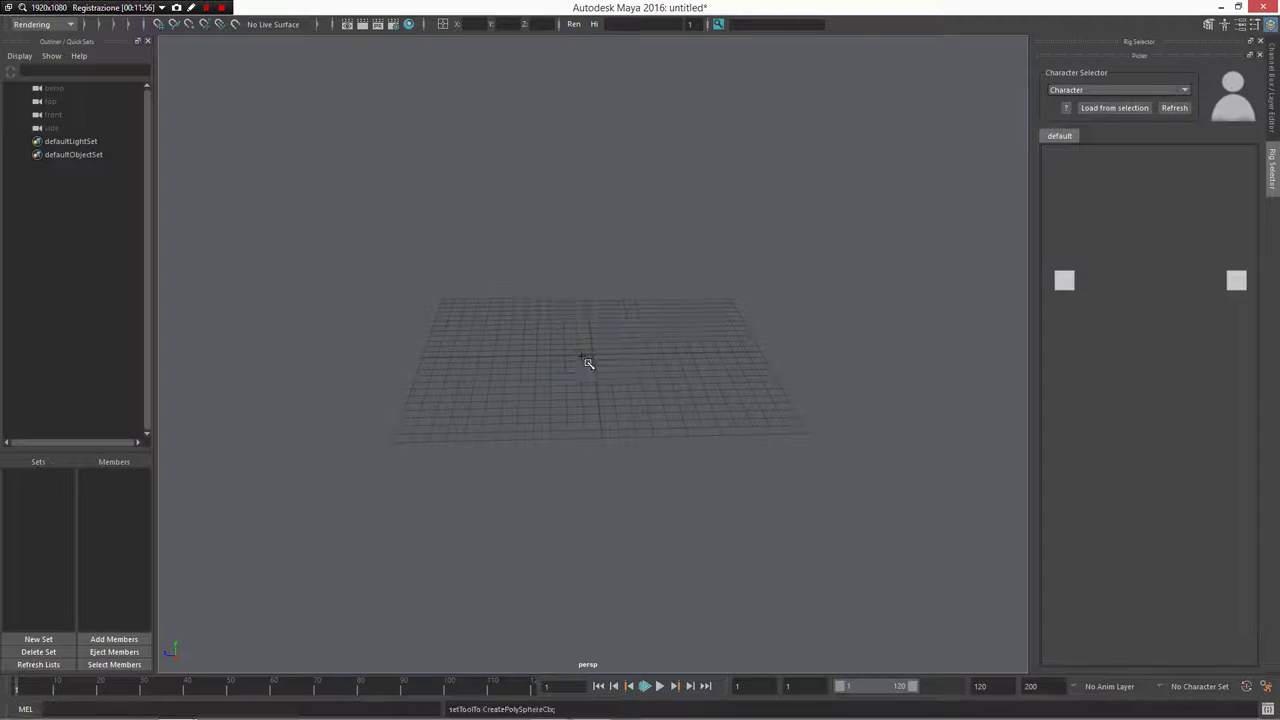
{"action": "left_click_drag", "start_coordinate": [603, 357], "coordinate": [663, 306]}
Draw a chain of four joints from the base to the top of the sphere in the side view.
{"action": "key", "text": "space"}
{"action": "key", "text": "space"}
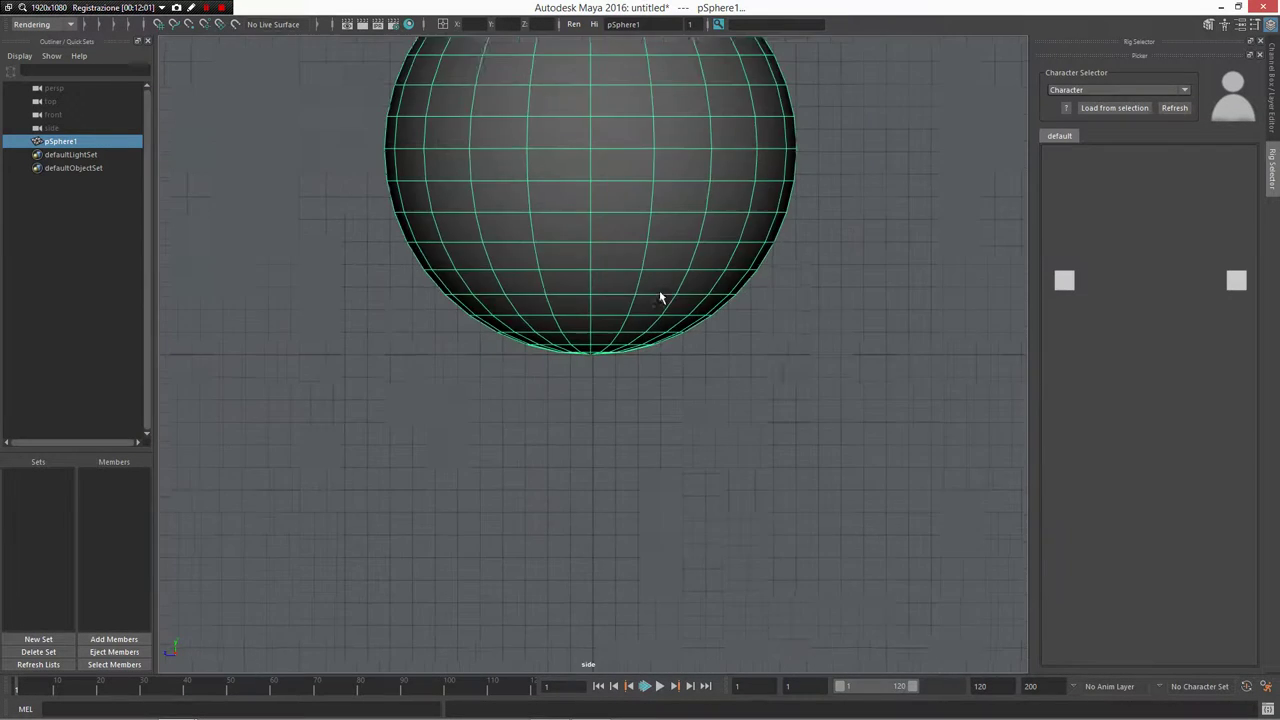
{"action": "middle_click_drag", "start_coordinate": [660, 298], "coordinate": [654, 451], "text": "alt"}
{"action": "scroll", "coordinate": [654, 451], "scroll_direction": "down", "scroll_amount": 1}
{"action": "right_click_drag", "start_coordinate": [656, 450], "coordinate": [400, 553], "text": "shift"}
{"action": "left_click", "coordinate": [569, 476]}
{"action": "left_click", "coordinate": [614, 357]}
{"action": "left_click", "coordinate": [643, 242]}
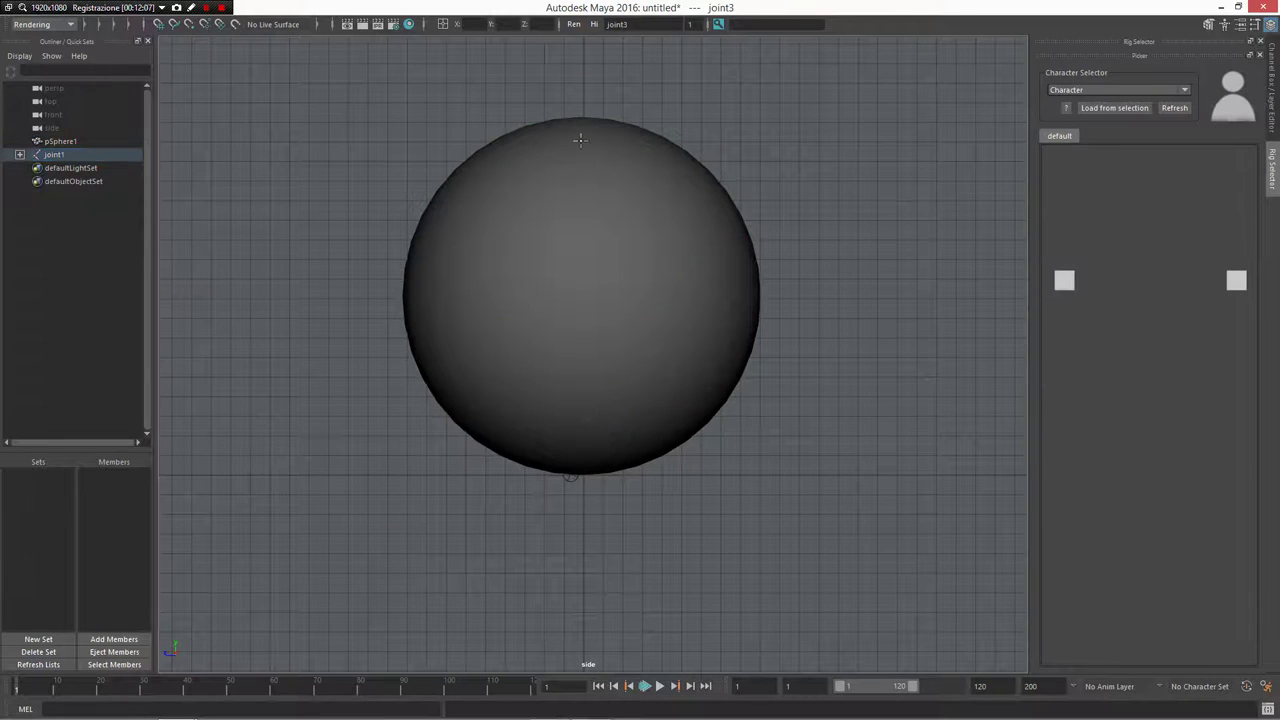
{"action": "key", "text": "Return"}
Add the sphere to the joint chain selection and bind it as skin in the perspective view.
{"action": "left_click", "coordinate": [677, 408], "text": "shift"}
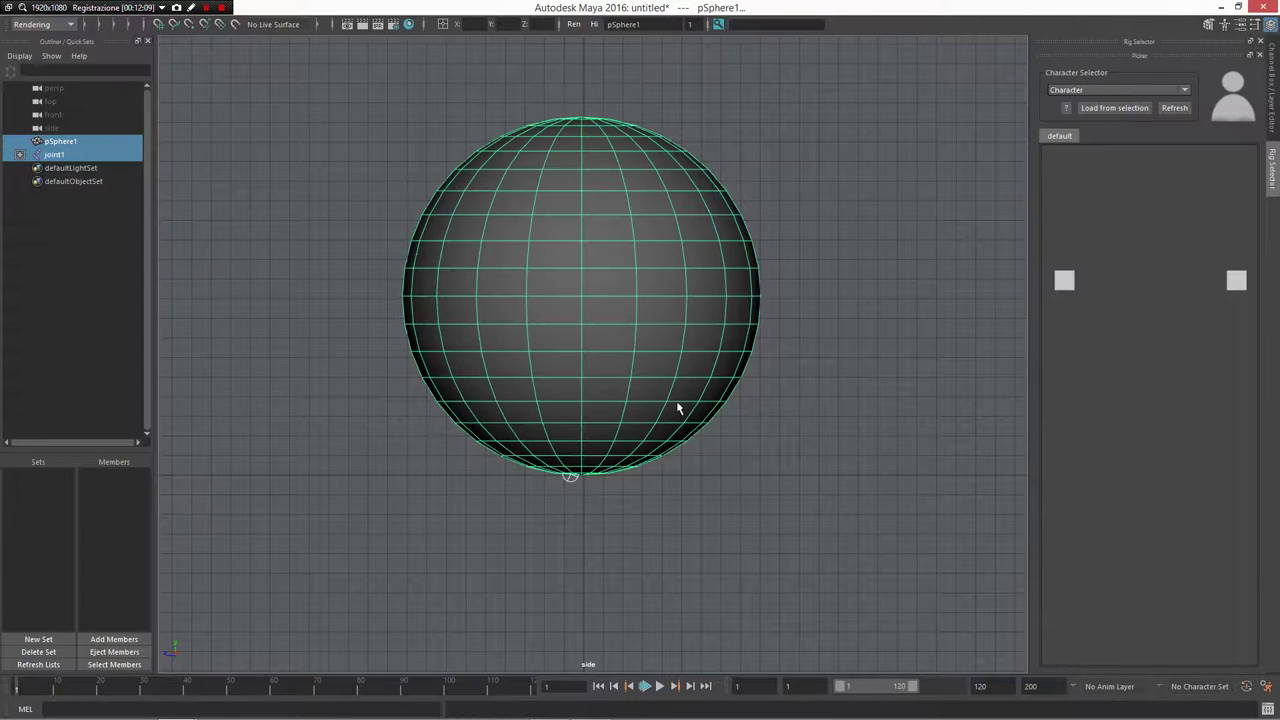
{"action": "key", "text": "space"}
{"action": "key", "text": "space"}
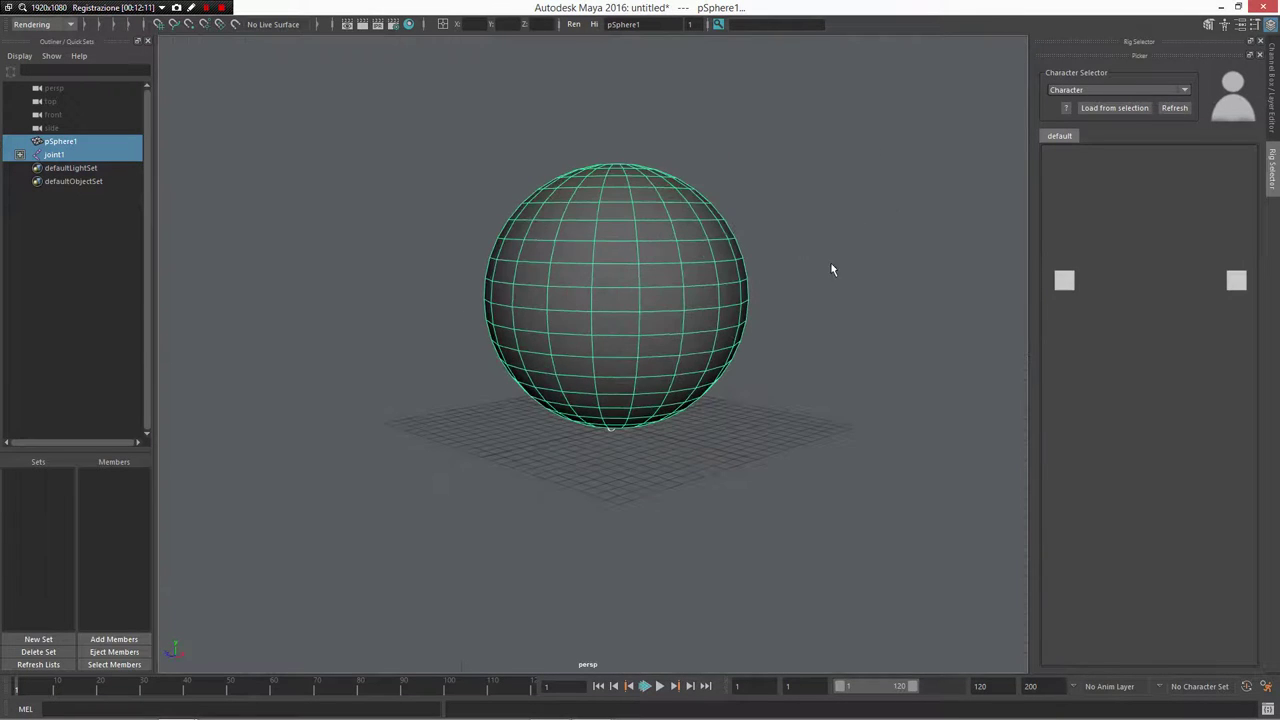
{"action": "key", "text": "ctrl+z"}
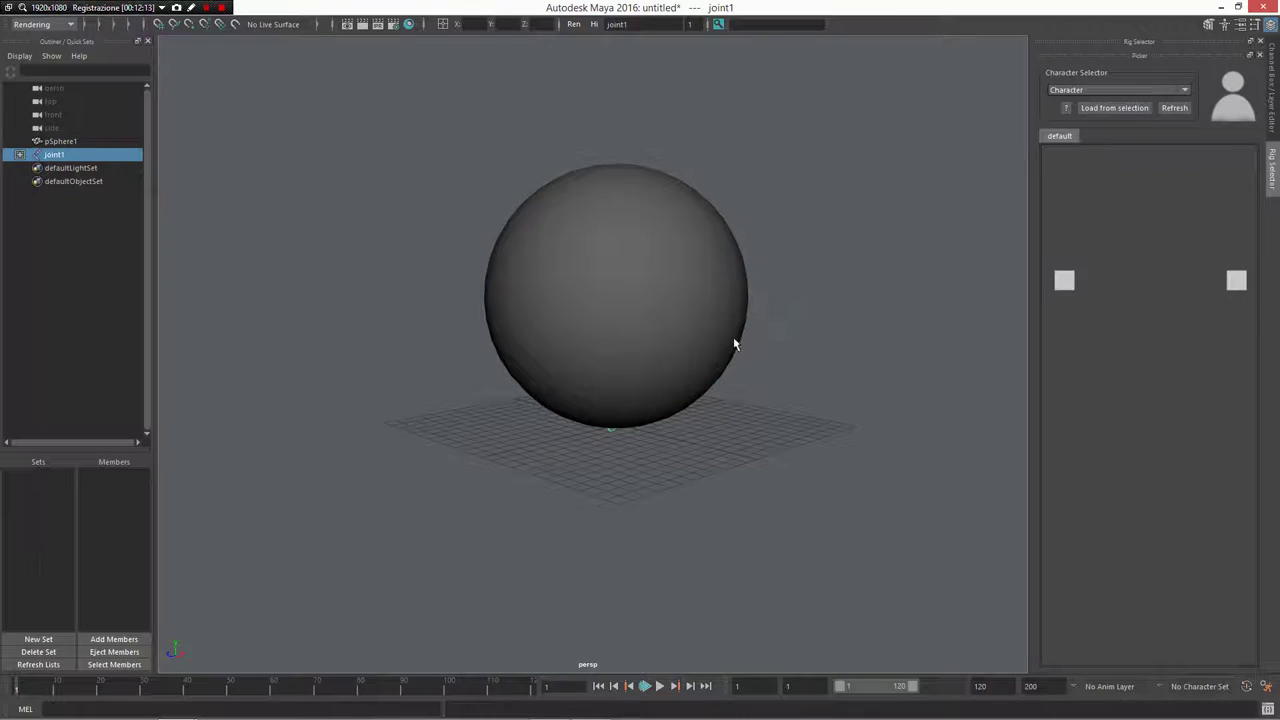
Rotate the second joint in wireframe display to bend the sphere, select the mesh, and restore shaded display.
{"action": "key", "text": "4"}
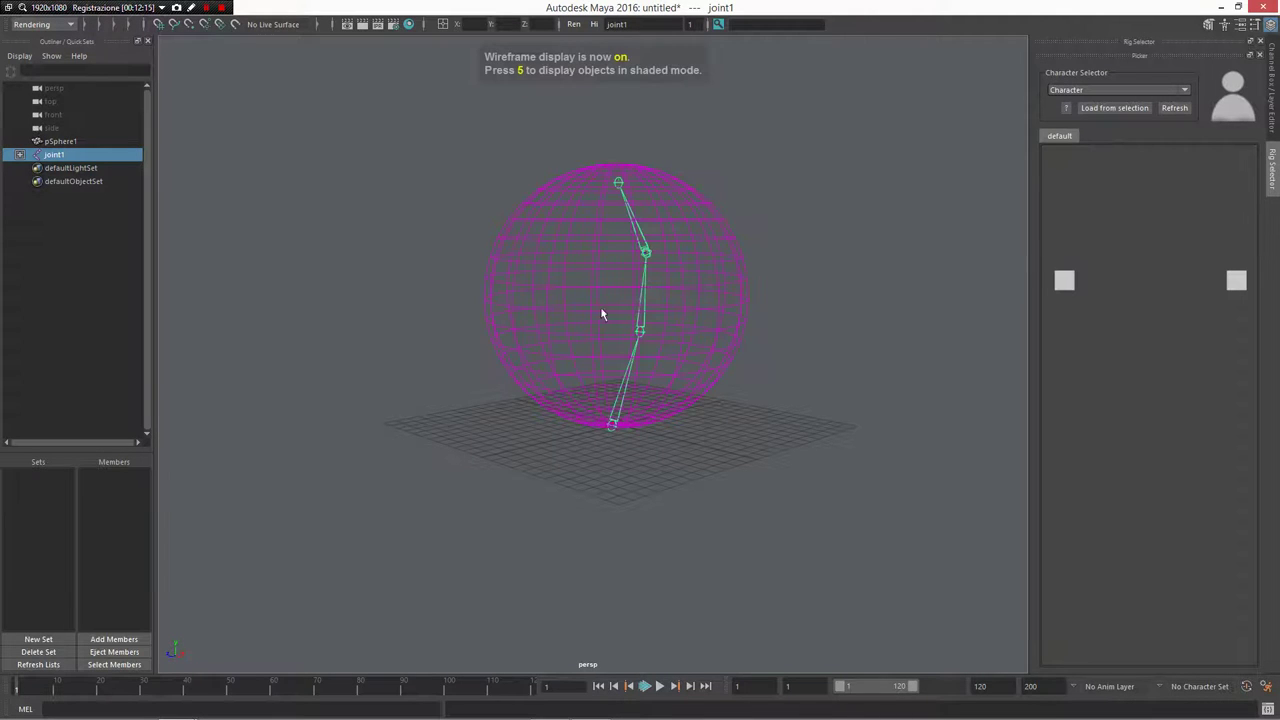
{"action": "left_click", "coordinate": [640, 330]}
{"action": "left_click_drag", "start_coordinate": [640, 330], "coordinate": [645, 303], "text": "alt"}
{"action": "scroll", "coordinate": [655, 290], "scroll_direction": "up", "scroll_amount": 2}
{"action": "middle_click_drag", "start_coordinate": [648, 334], "coordinate": [634, 426], "text": "alt"}
{"action": "key", "text": "e"}
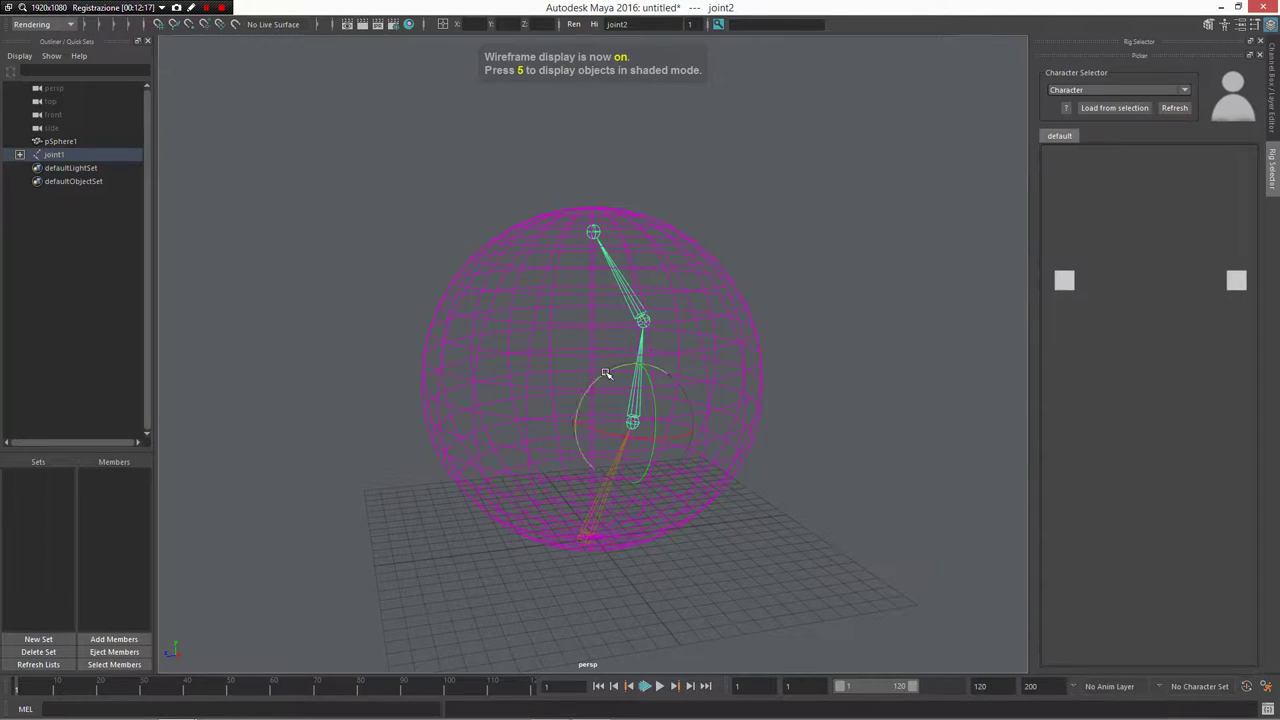
{"action": "mouse_move", "coordinate": [606, 373]}
{"action": "left_mouse_down"}
{"action": "mouse_move", "coordinate": [680, 363]}
{"action": "mouse_move", "coordinate": [751, 449]}
{"action": "left_mouse_up"}
{"action": "left_click", "coordinate": [751, 449]}
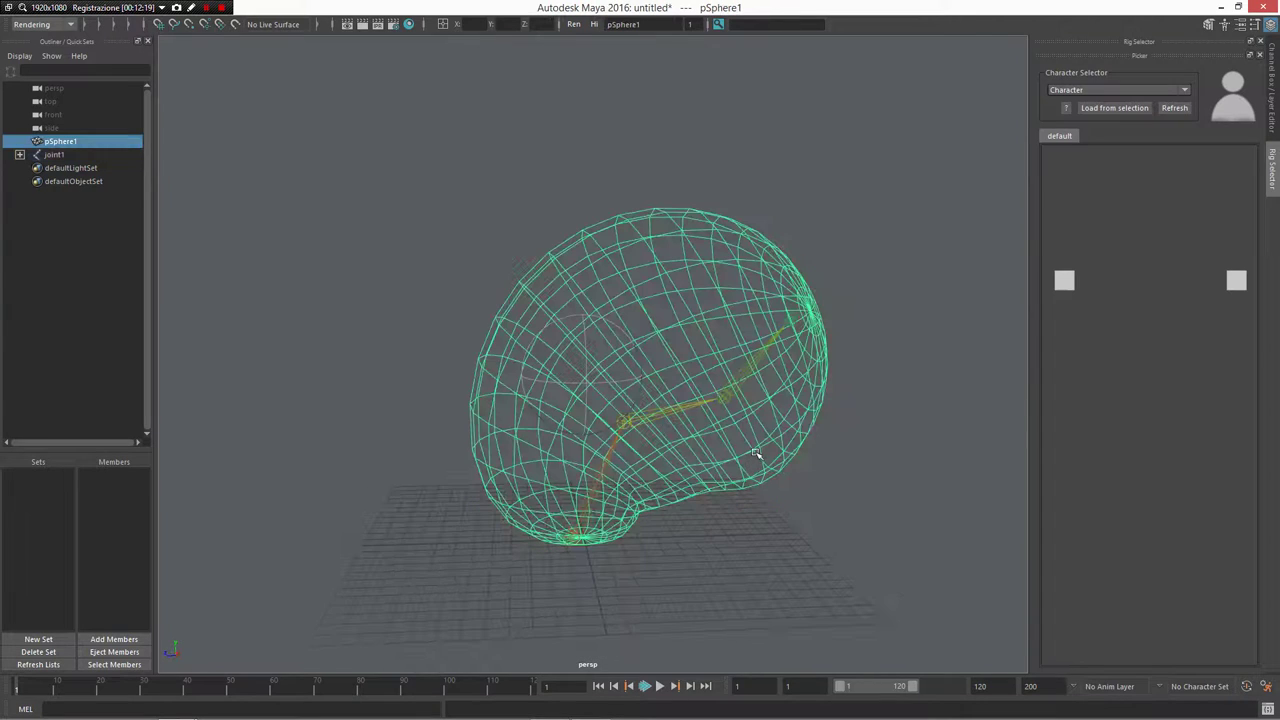
{"action": "key", "text": "5"}
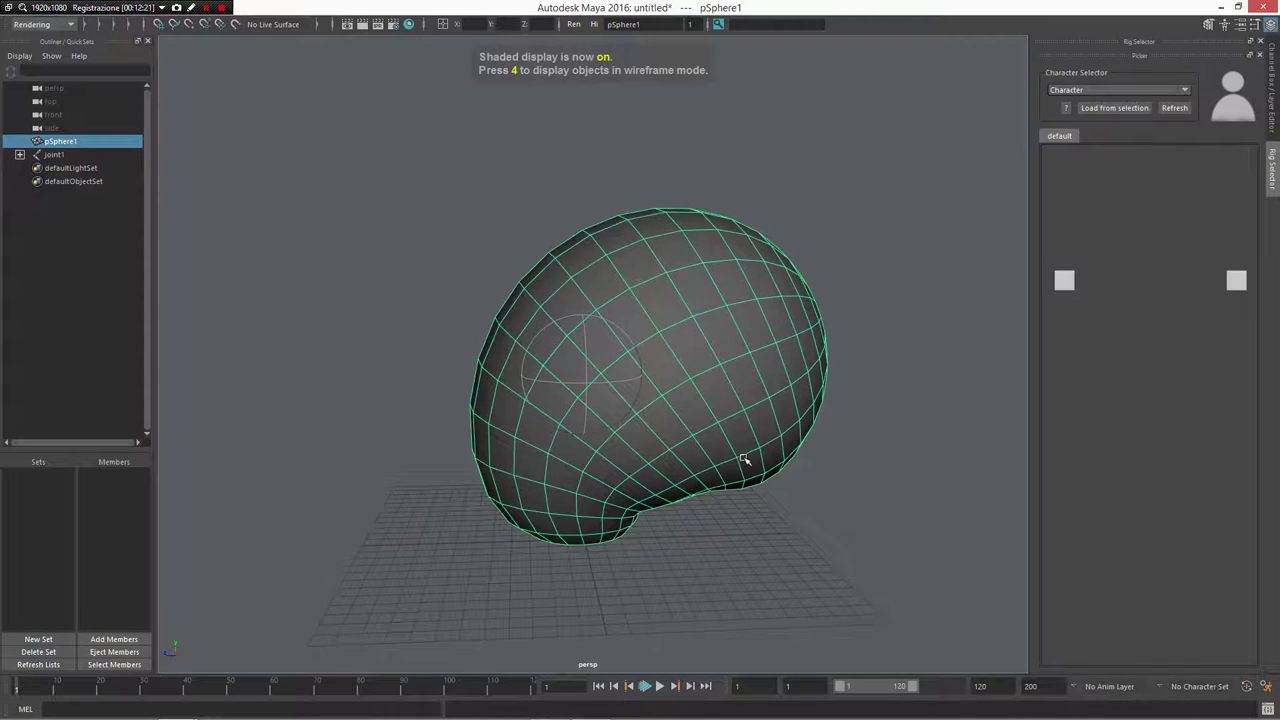
Activate the Paint Skin Weights Tool on the bent sphere and inspect the influences of joint3, joint2 and joint1.
{"action": "mouse_move", "coordinate": [745, 456]}
{"action": "right_mouse_down", "text": "shift"}
{"action": "mouse_move", "coordinate": [733, 335]}
{"action": "mouse_move", "coordinate": [763, 320]}
{"action": "mouse_move", "coordinate": [749, 337]}
{"action": "mouse_move", "coordinate": [648, 305]}
{"action": "mouse_move", "coordinate": [668, 318]}
{"action": "right_mouse_up", "text": "shift"}
{"action": "mouse_move", "coordinate": [750, 365]}
{"action": "left_mouse_down", "text": "alt"}
{"action": "mouse_move", "coordinate": [637, 307]}
{"action": "mouse_move", "coordinate": [629, 360]}
{"action": "mouse_move", "coordinate": [491, 242]}
{"action": "left_mouse_up", "text": "alt"}
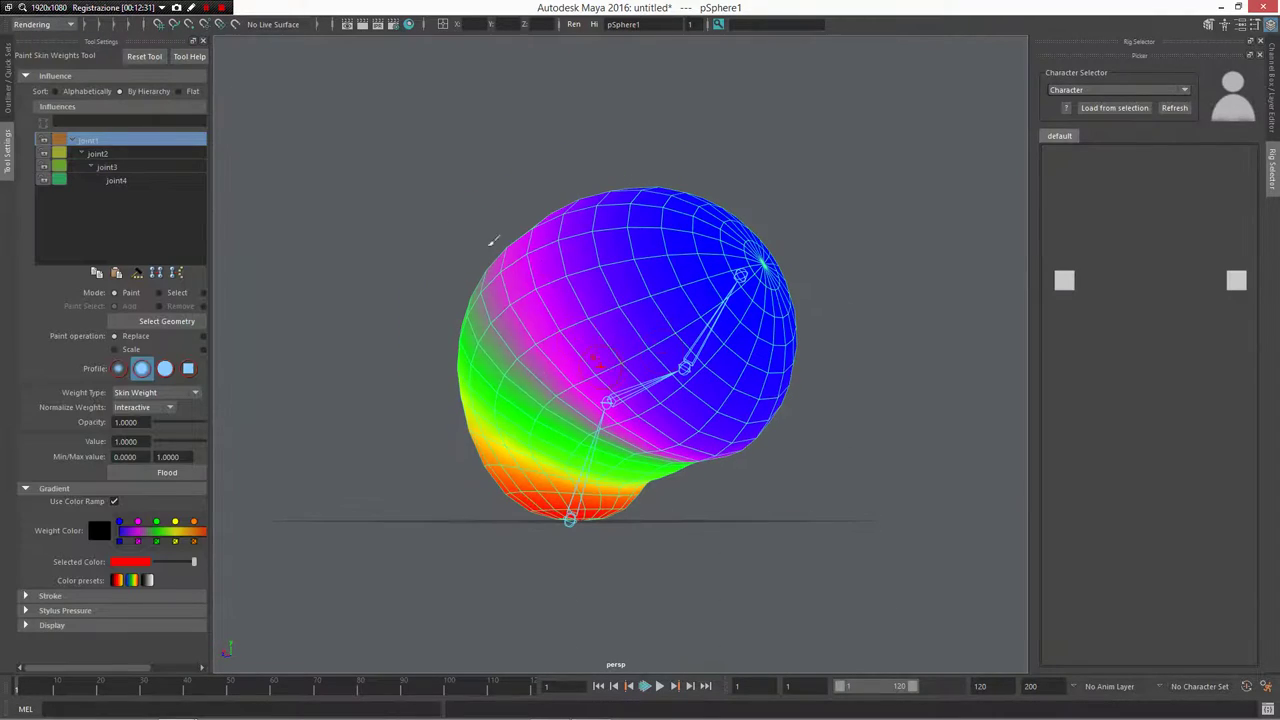
{"action": "left_click", "coordinate": [157, 166]}
{"action": "left_click", "coordinate": [165, 151]}
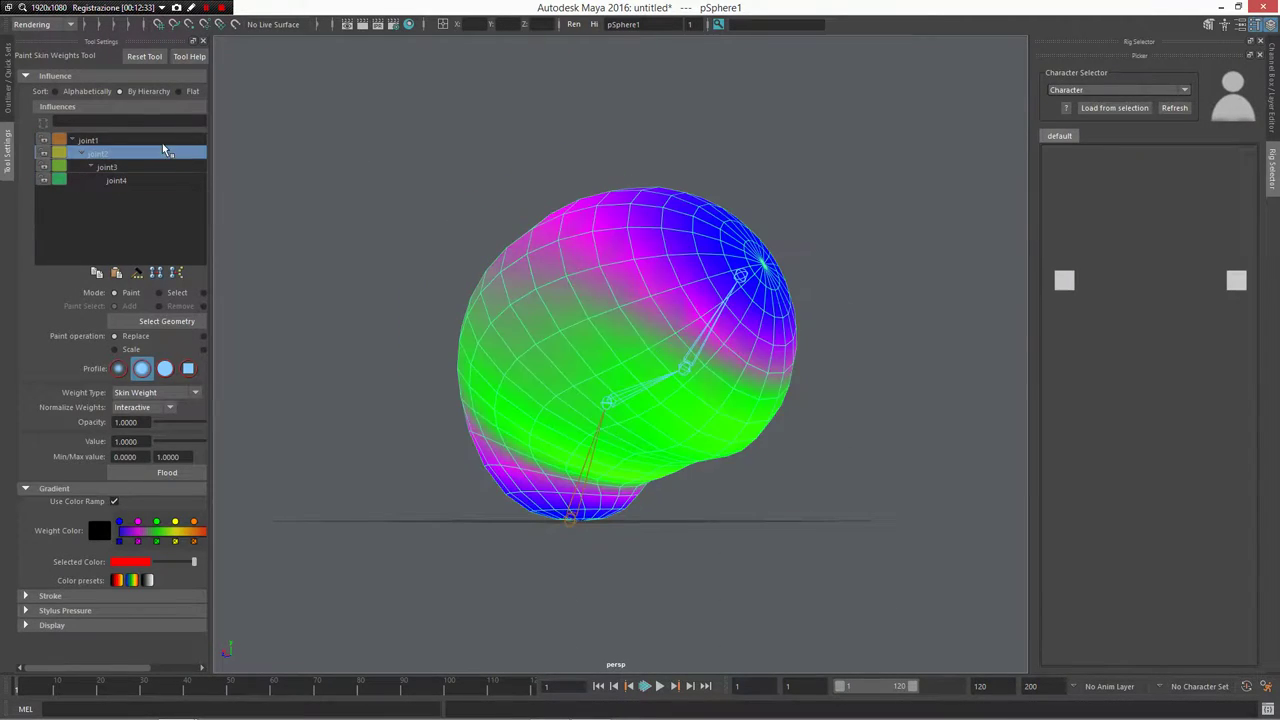
{"action": "left_click", "coordinate": [163, 141]}
{"action": "left_click_drag", "start_coordinate": [754, 401], "coordinate": [704, 357], "text": "alt"}
Activate the Smooth Skin Cluster Weight brush on the sphere and inspect the bent area from several angles.
{"action": "right_click", "coordinate": [692, 357], "text": "shift"}
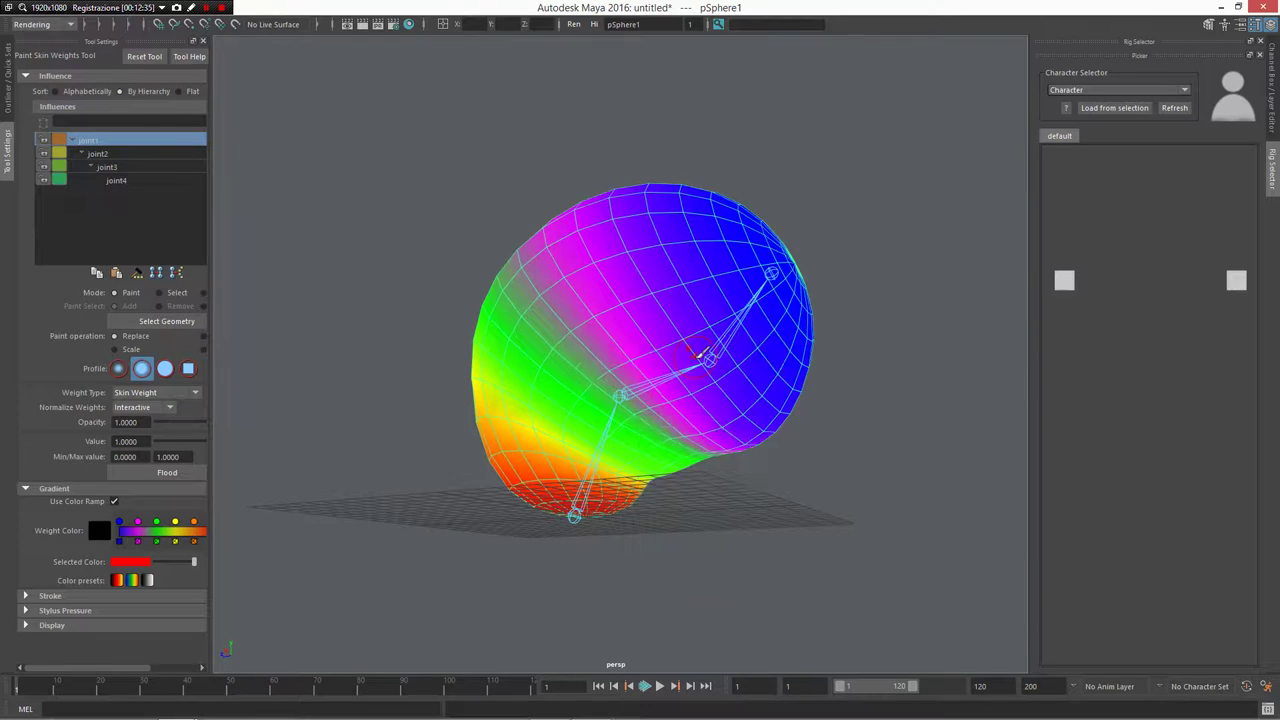
{"action": "mouse_move", "coordinate": [693, 358]}
{"action": "right_mouse_down", "text": "shift"}
{"action": "mouse_move", "coordinate": [699, 250]}
{"action": "mouse_move", "coordinate": [642, 252]}
{"action": "right_mouse_up", "text": "shift"}
{"action": "mouse_move", "coordinate": [660, 340]}
{"action": "left_mouse_down", "text": "alt"}
{"action": "mouse_move", "coordinate": [689, 386]}
{"action": "mouse_move", "coordinate": [636, 359]}
{"action": "left_mouse_up", "text": "alt"}
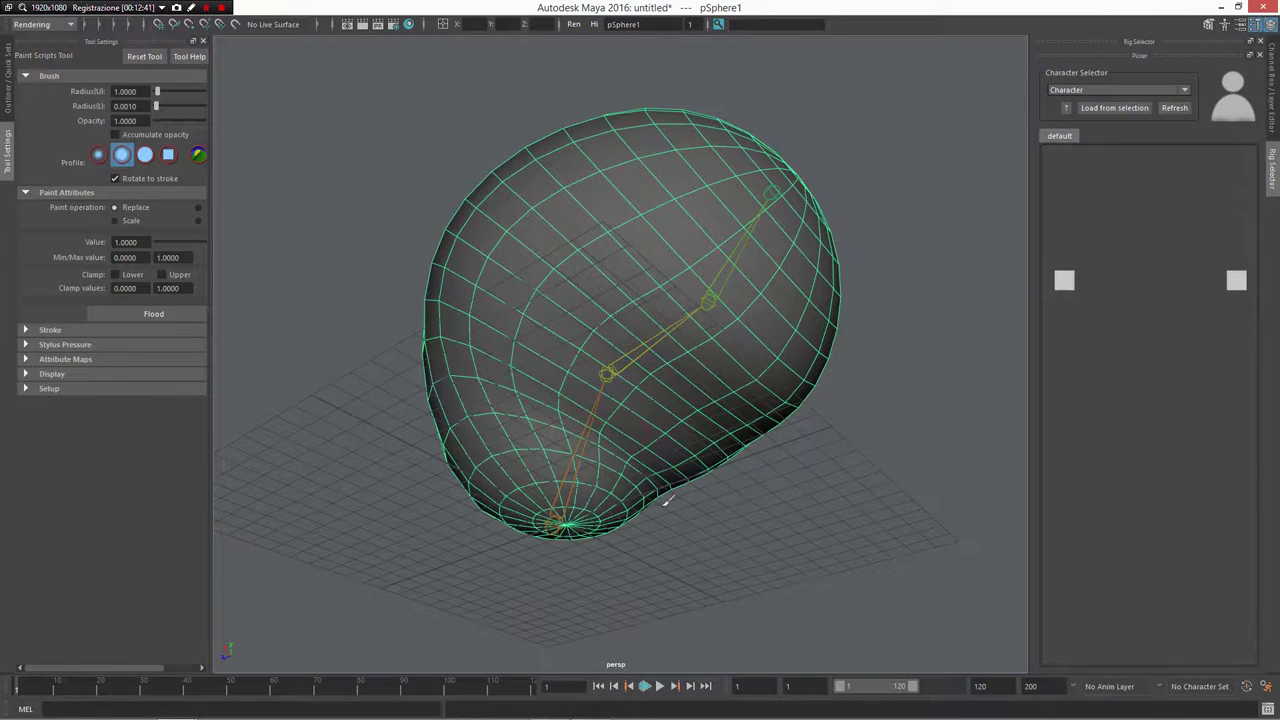
{"action": "left_click_drag", "start_coordinate": [668, 500], "coordinate": [597, 478], "text": "alt"}
{"action": "left_click_drag", "start_coordinate": [666, 511], "coordinate": [790, 345], "text": "alt"}
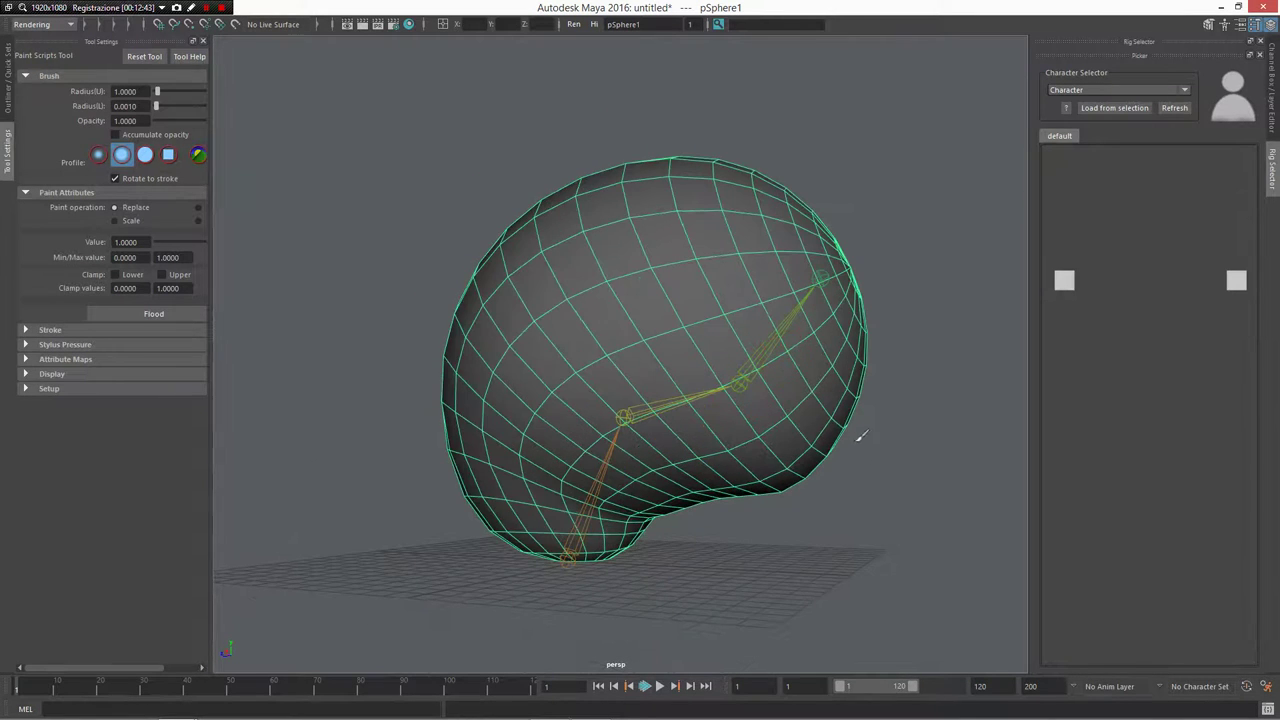
{"action": "left_click_drag", "start_coordinate": [860, 436], "coordinate": [592, 437], "text": "alt"}
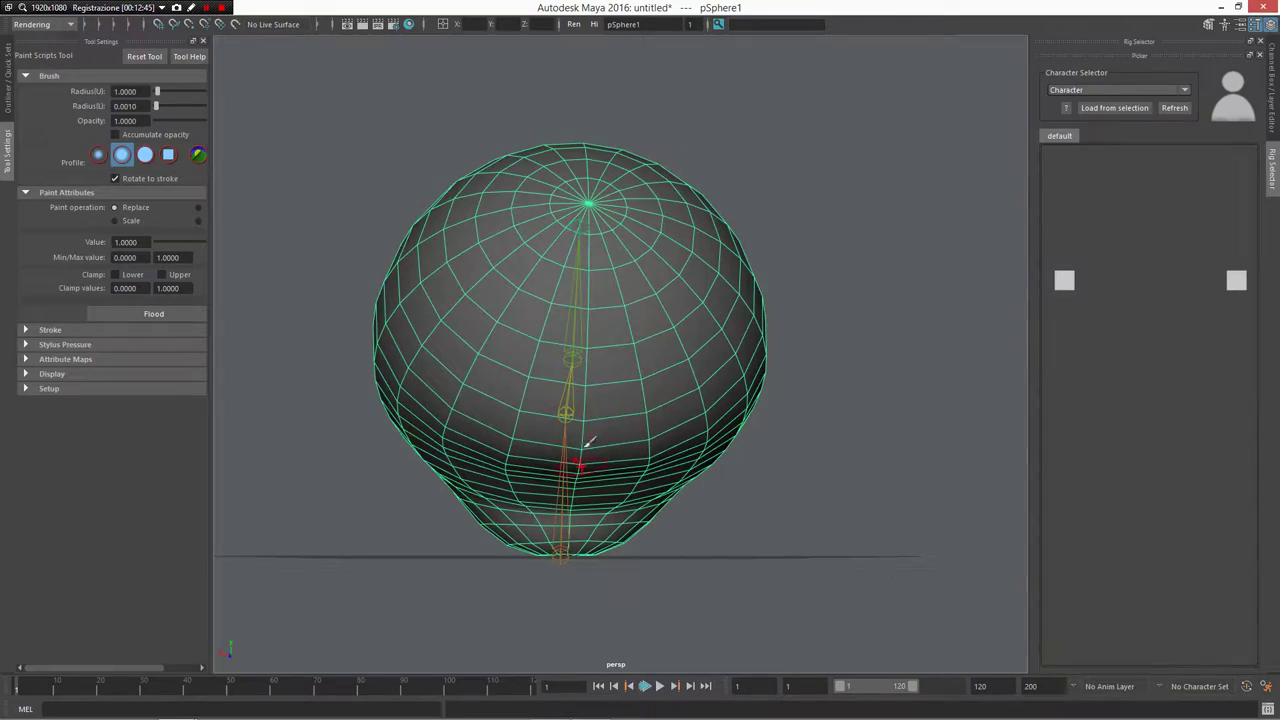
{"action": "left_click_drag", "start_coordinate": [606, 246], "coordinate": [623, 443], "text": "alt"}
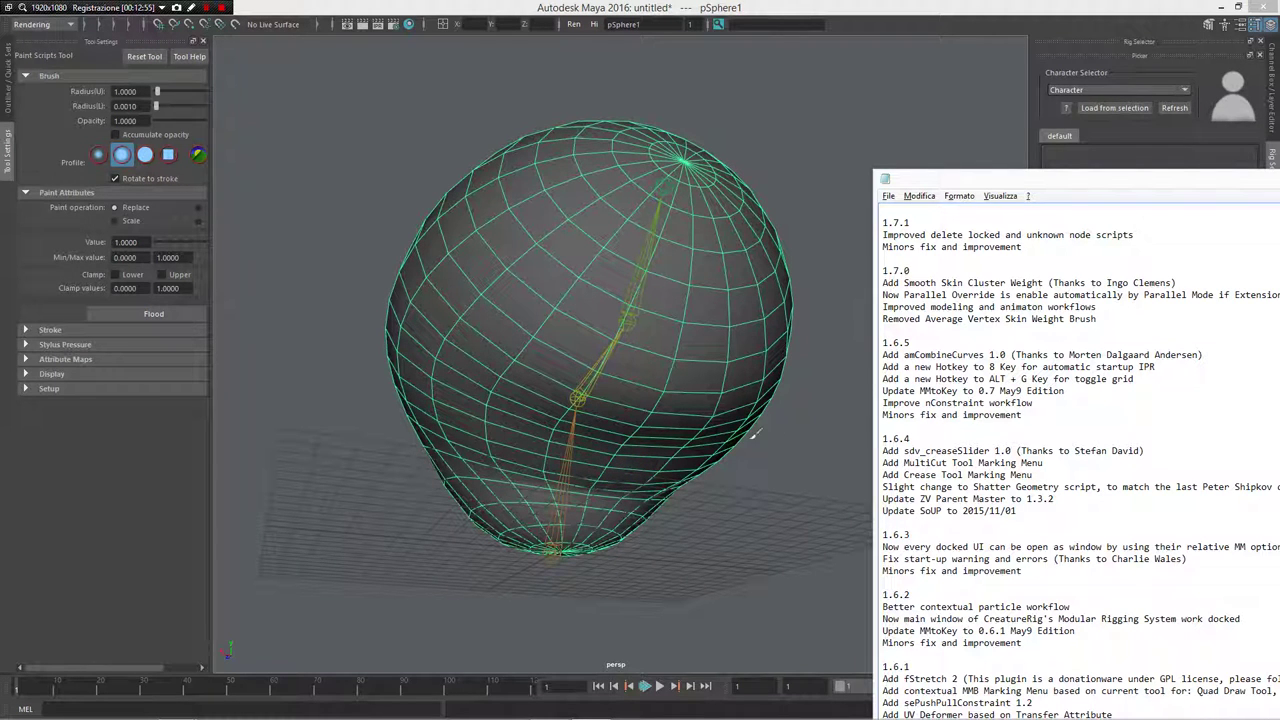
Start an IPR render of the bent sphere in the Render View, then close that window.
{"action": "left_click_drag", "start_coordinate": [757, 434], "coordinate": [737, 277], "text": "alt"}
{"action": "key", "text": "ctrl+r"}
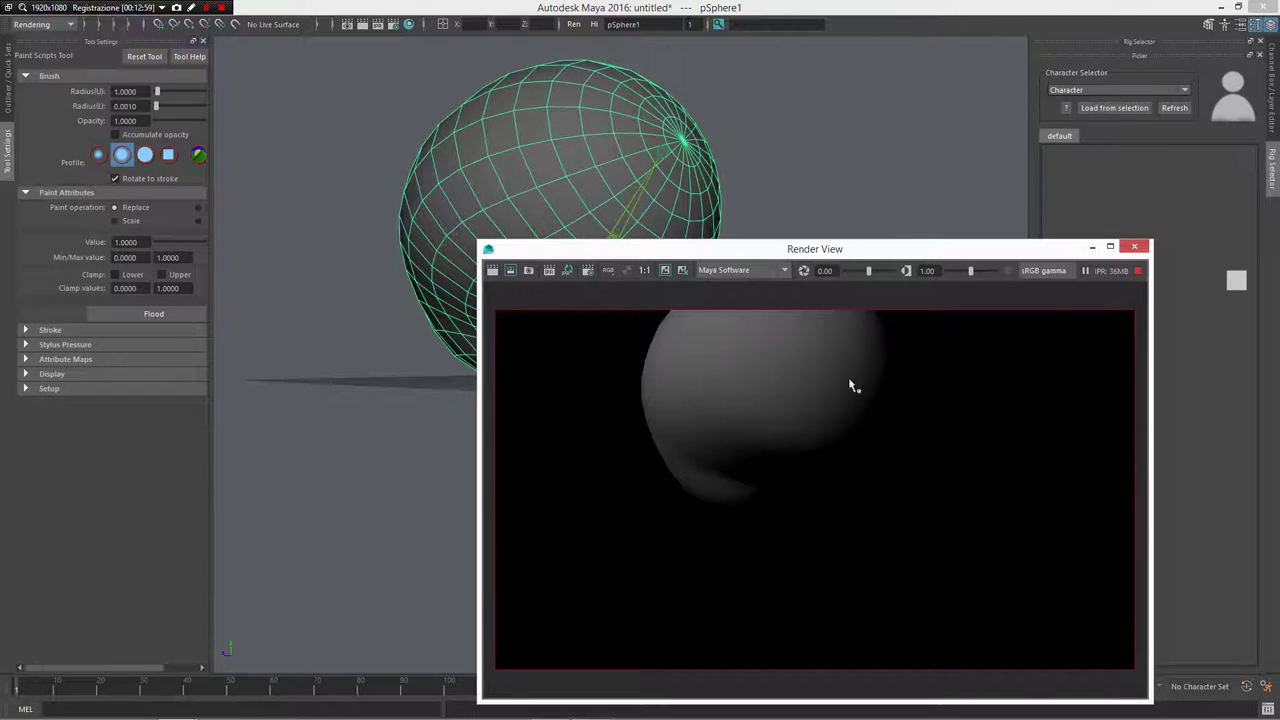
{"action": "left_click", "coordinate": [1134, 246]}
Read the ChangeLog from 1.8.1 down to 1.6.1, moving its window to reveal full lines, and return to Maya.
{"action": "key", "text": "alt+Tab"}
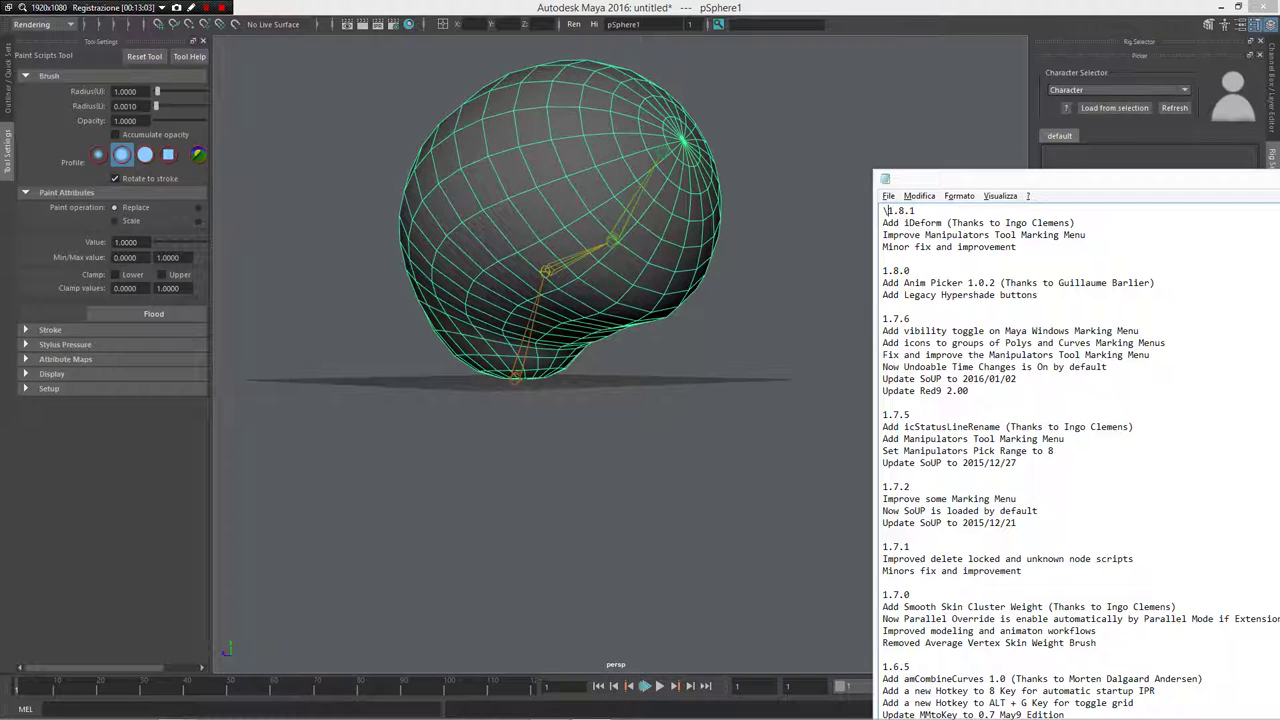
{"action": "scroll", "coordinate": [955, 391], "scroll_direction": "down", "scroll_amount": 3}
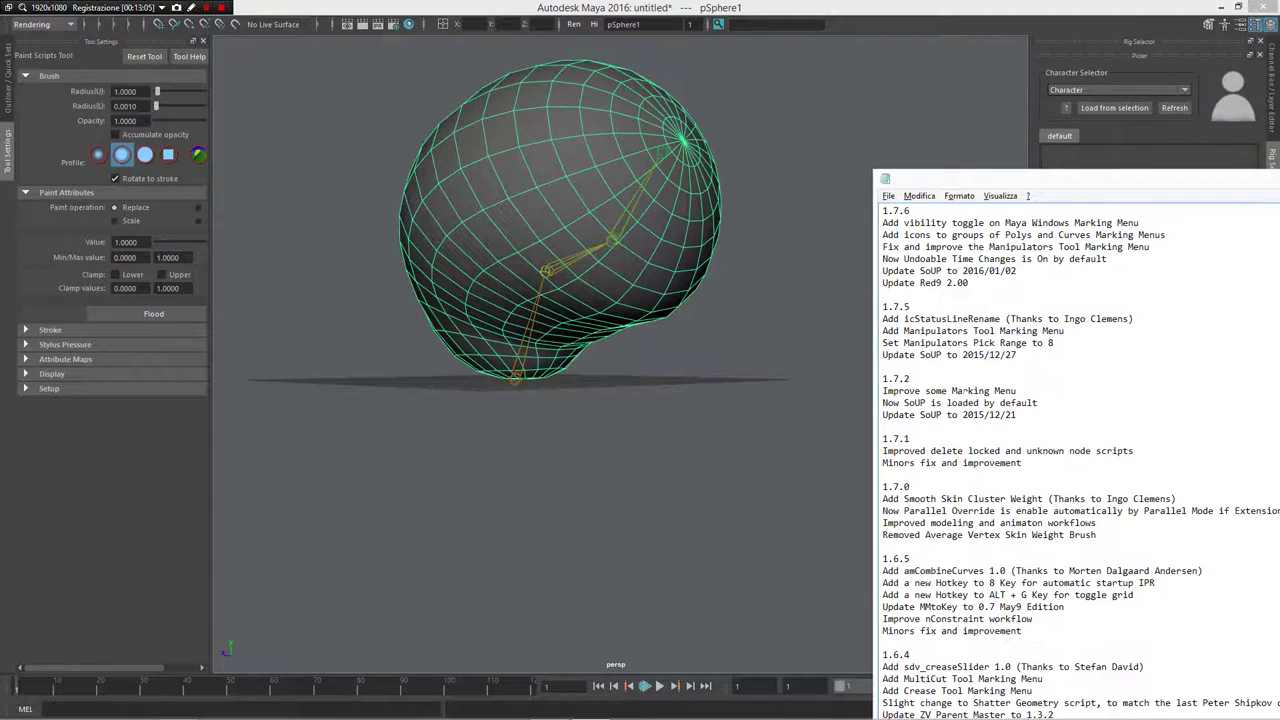
{"action": "scroll", "coordinate": [1080, 460], "scroll_direction": "down", "scroll_amount": 1}
{"action": "scroll", "coordinate": [1080, 460], "scroll_direction": "down", "scroll_amount": 1}
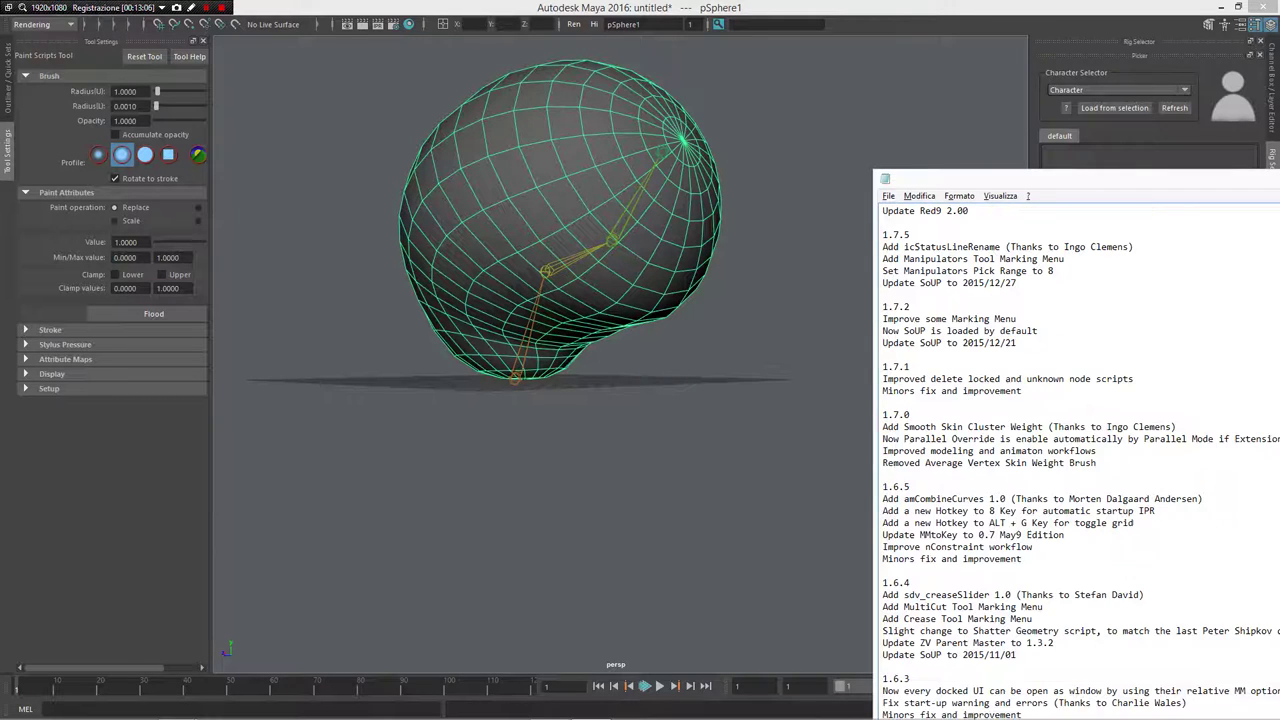
{"action": "scroll", "coordinate": [1080, 460], "scroll_direction": "up", "scroll_amount": 2}
{"action": "scroll", "coordinate": [1080, 460], "scroll_direction": "down", "scroll_amount": 2}
{"action": "scroll", "coordinate": [1080, 460], "scroll_direction": "down", "scroll_amount": 1}
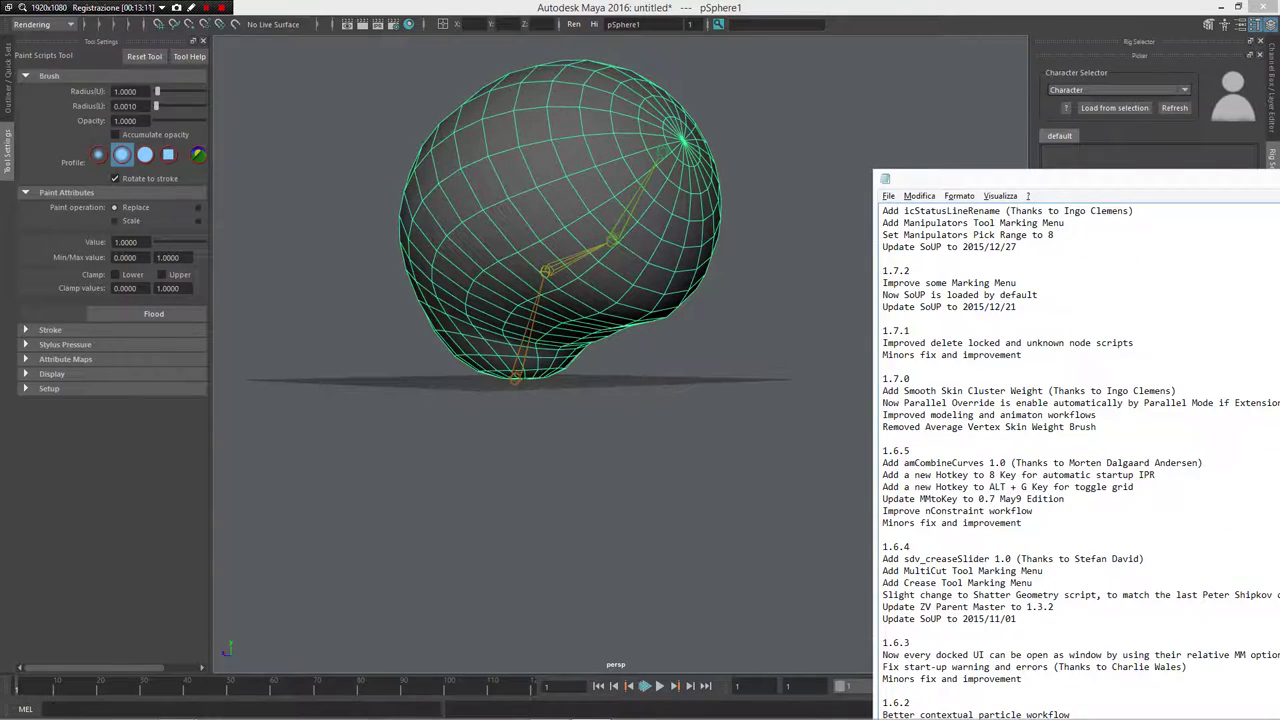
{"action": "scroll", "coordinate": [1080, 460], "scroll_direction": "down", "scroll_amount": 1}
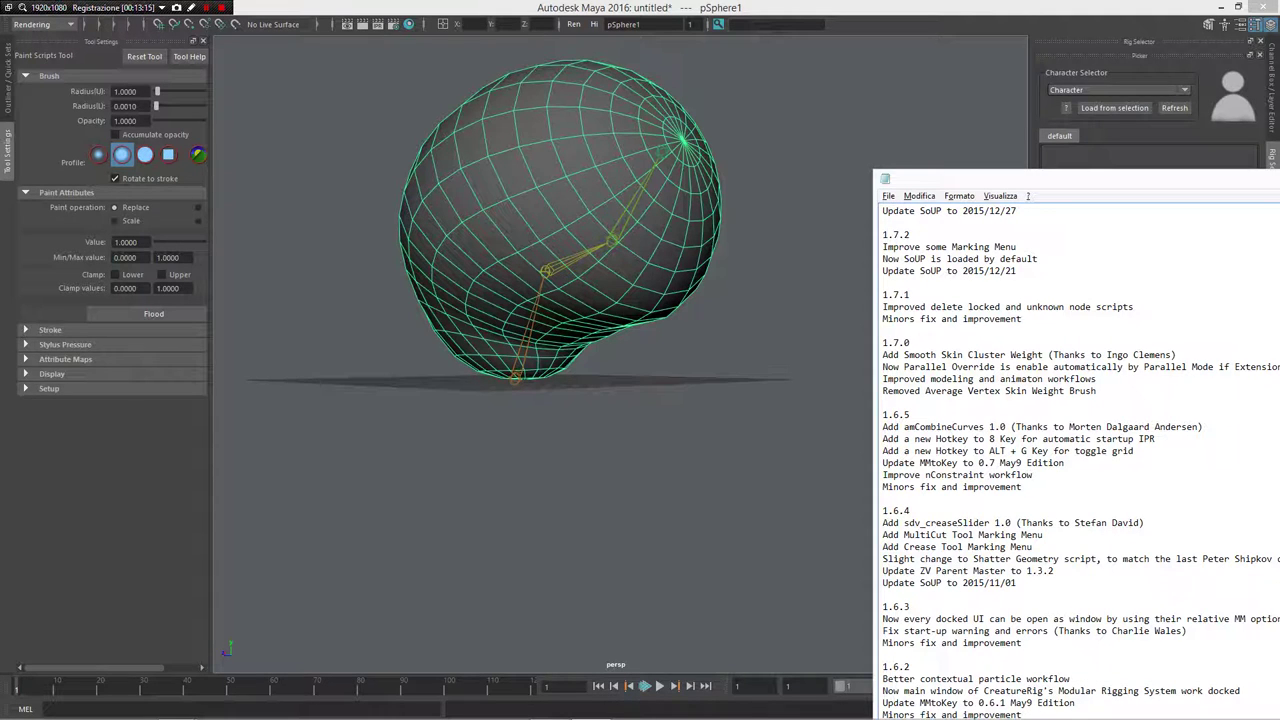
{"action": "left_click_drag", "start_coordinate": [1190, 178], "coordinate": [1101, 173]}
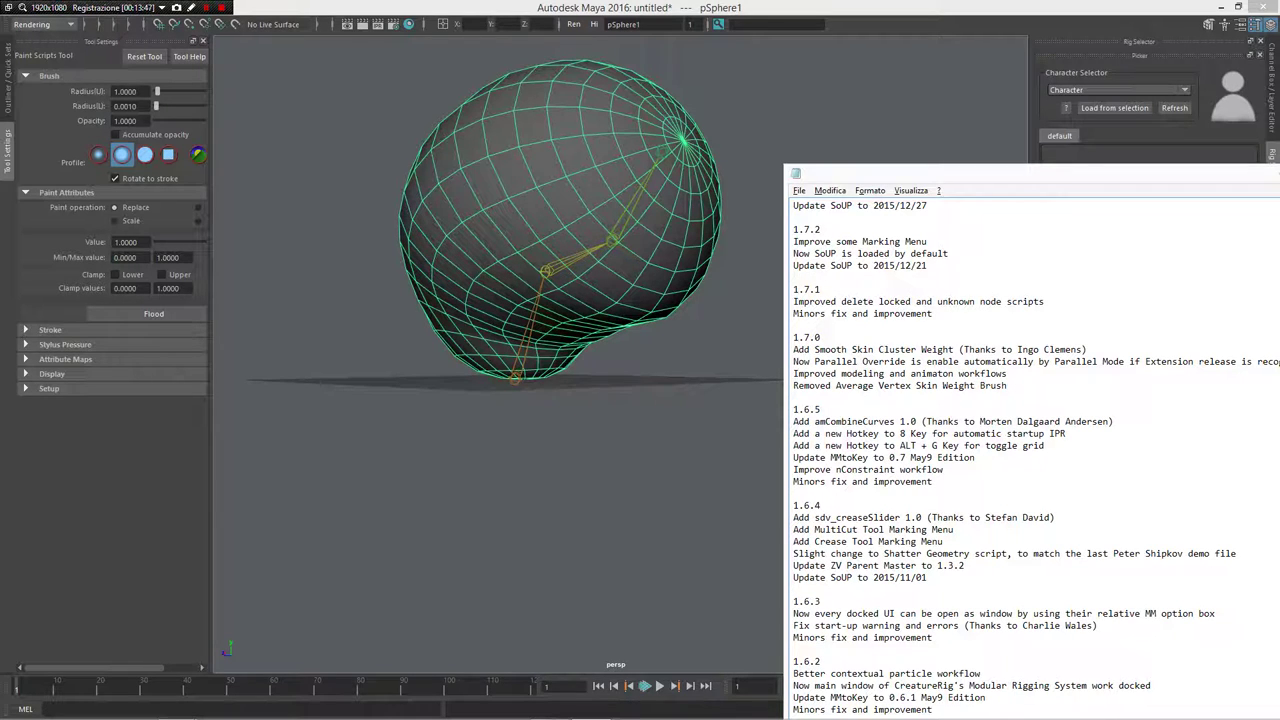
{"action": "scroll", "coordinate": [1030, 450], "scroll_direction": "down", "scroll_amount": 2}
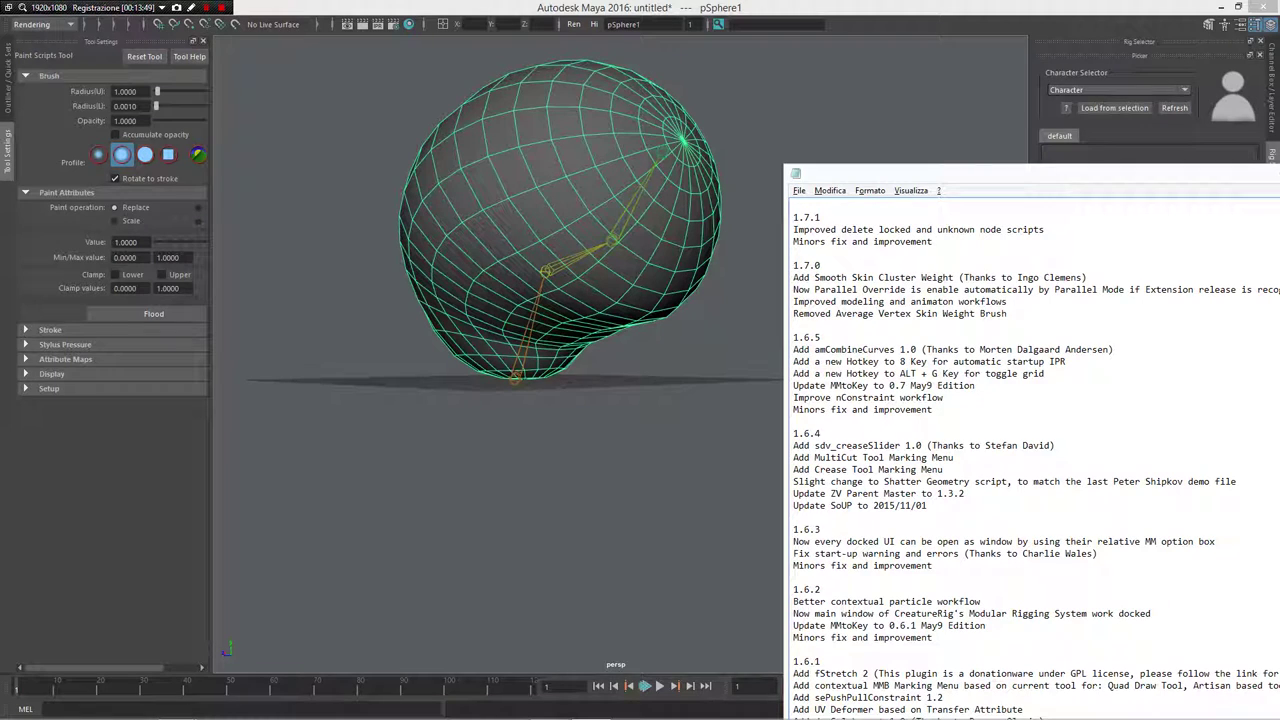
{"action": "left_click_drag", "start_coordinate": [633, 463], "coordinate": [606, 486], "text": "alt"}
{"action": "right_click_drag", "start_coordinate": [720, 480], "coordinate": [611, 423], "text": "alt"}
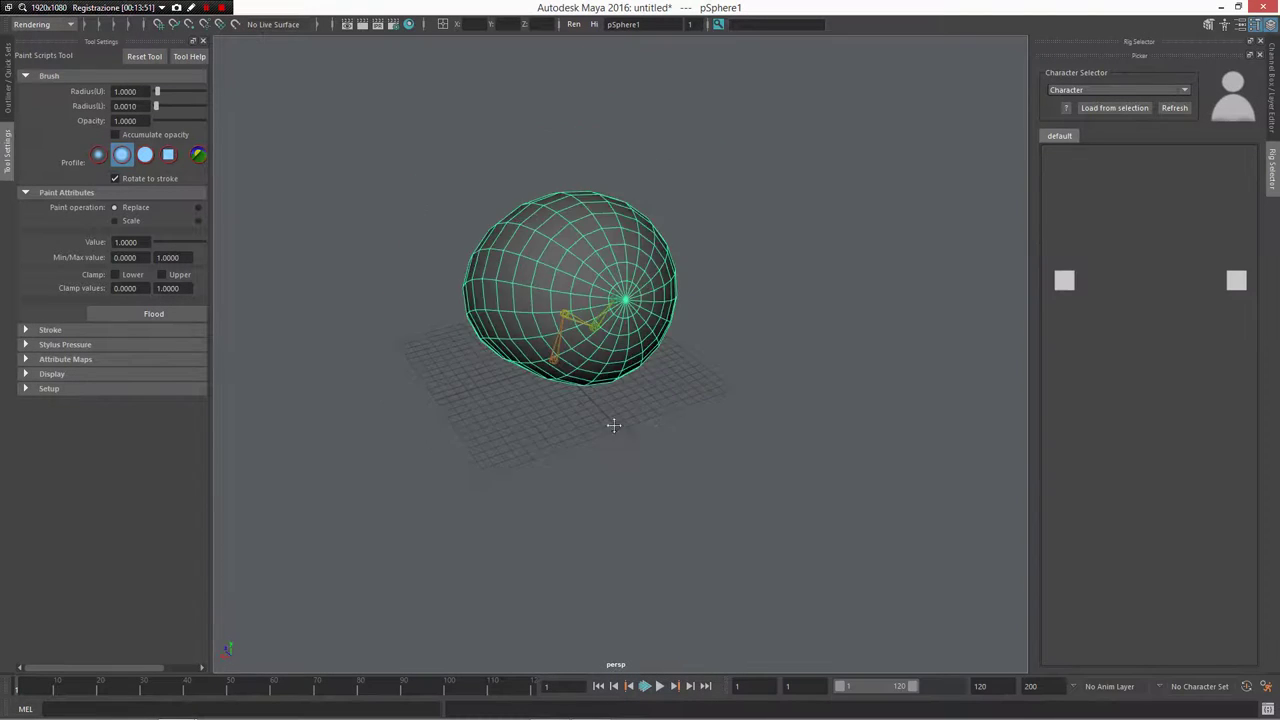
Draw a NURBS circle on the ground plane beside the bent sphere.
{"action": "middle_click_drag", "start_coordinate": [611, 423], "coordinate": [516, 383], "text": "alt"}
{"action": "key", "text": "q"}
{"action": "right_click", "coordinate": [648, 459], "text": "shift"}
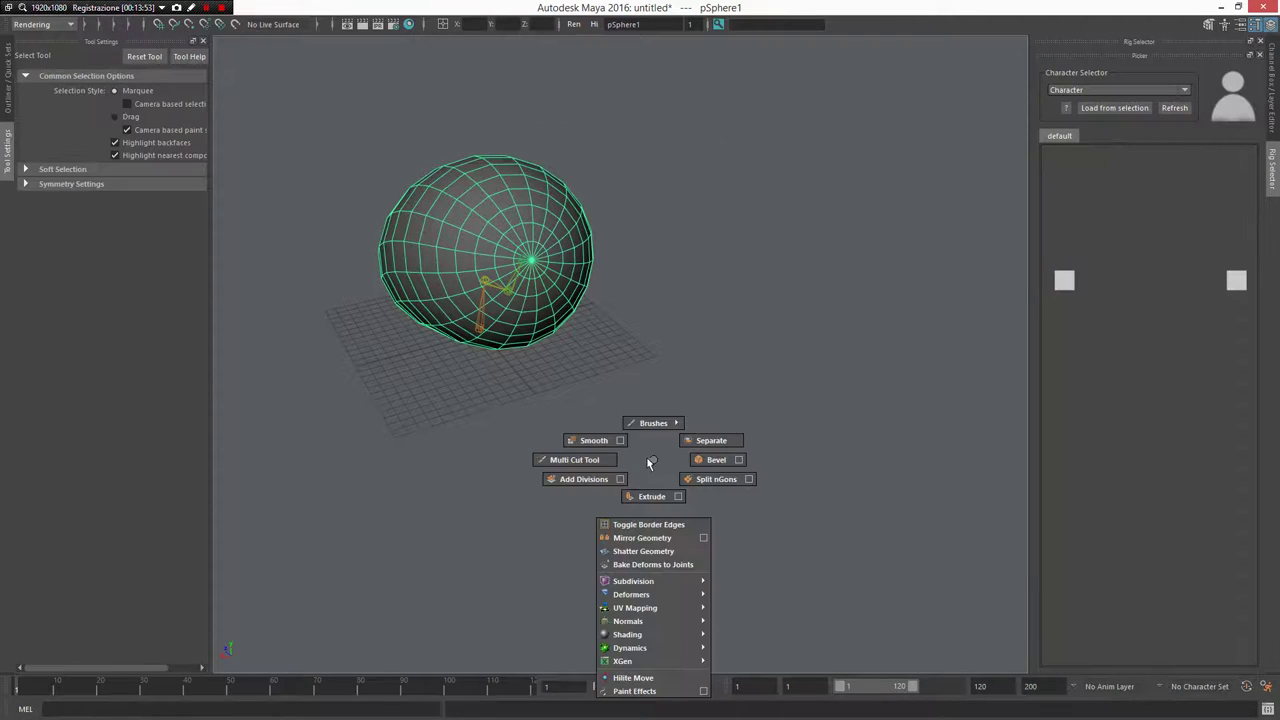
{"action": "right_click_drag", "start_coordinate": [647, 459], "coordinate": [741, 404], "text": "ctrl+shift"}
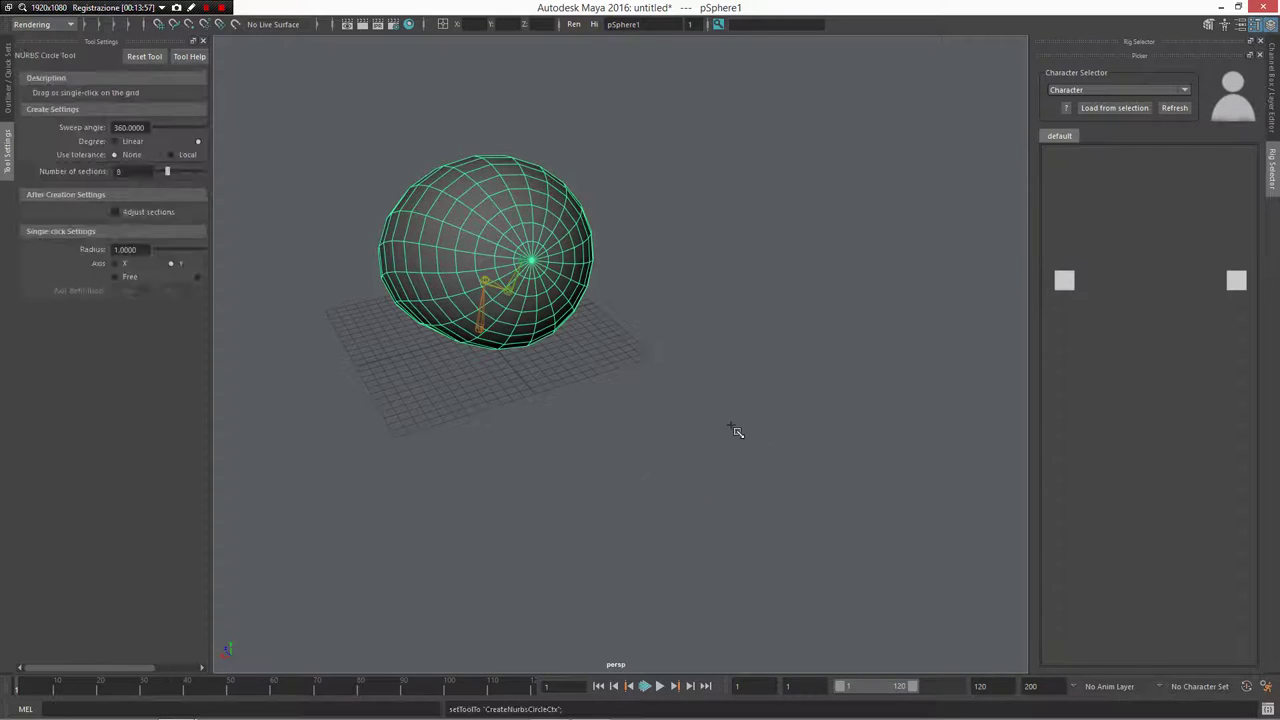
{"action": "left_click_drag", "start_coordinate": [731, 385], "coordinate": [750, 434]}
Duplicate the circle repeatedly, scaling the copies uniformly to form five concentric circles.
{"action": "key", "text": "e"}
{"action": "key", "text": "r"}
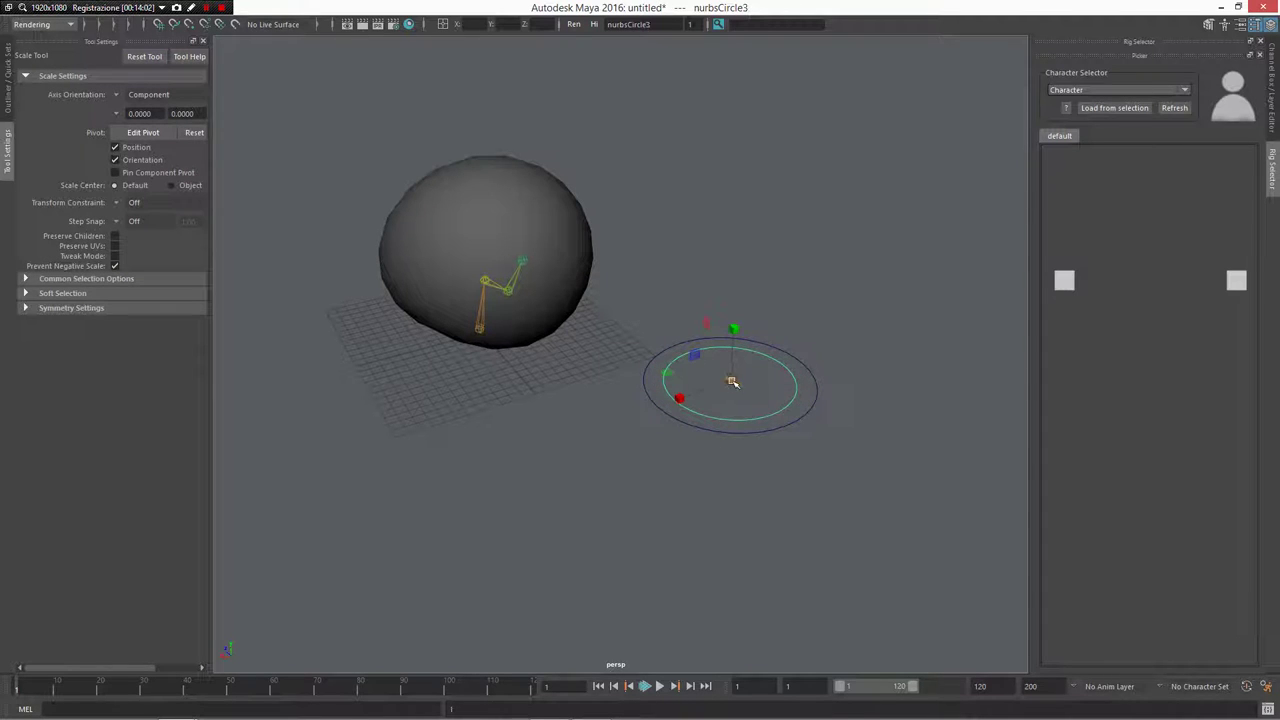
{"action": "key", "text": "ctrl+d"}
{"action": "mouse_move", "coordinate": [732, 382]}
{"action": "left_mouse_down"}
{"action": "mouse_move", "coordinate": [705, 389]}
{"action": "mouse_move", "coordinate": [716, 383]}
{"action": "left_mouse_up"}
{"action": "key", "text": "ctrl+d"}
{"action": "key", "text": "ctrl+d"}
{"action": "key", "text": "shift+d"}
Select all five concentric circles and combine them into a single curve object.
{"action": "left_click", "coordinate": [737, 491]}
{"action": "left_click_drag", "start_coordinate": [771, 483], "coordinate": [793, 508], "text": "alt"}
{"action": "left_click_drag", "start_coordinate": [652, 206], "coordinate": [760, 405]}
{"action": "left_click_drag", "start_coordinate": [760, 405], "coordinate": [593, 315], "text": "alt"}
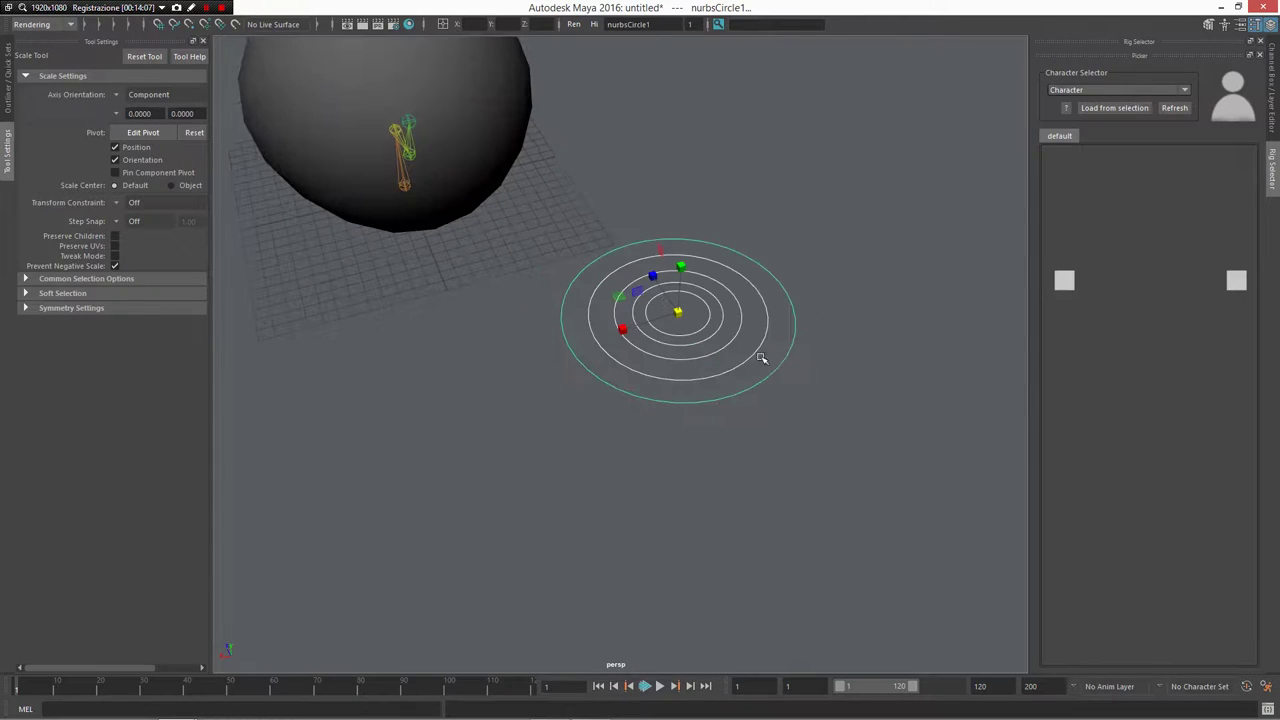
{"action": "right_click", "coordinate": [730, 318], "text": "shift"}
{"action": "mouse_move", "coordinate": [730, 318]}
{"action": "right_mouse_down", "text": "shift"}
{"action": "mouse_move", "coordinate": [700, 395]}
{"action": "mouse_move", "coordinate": [702, 438]}
{"action": "mouse_move", "coordinate": [703, 420]}
{"action": "right_mouse_up", "text": "shift"}
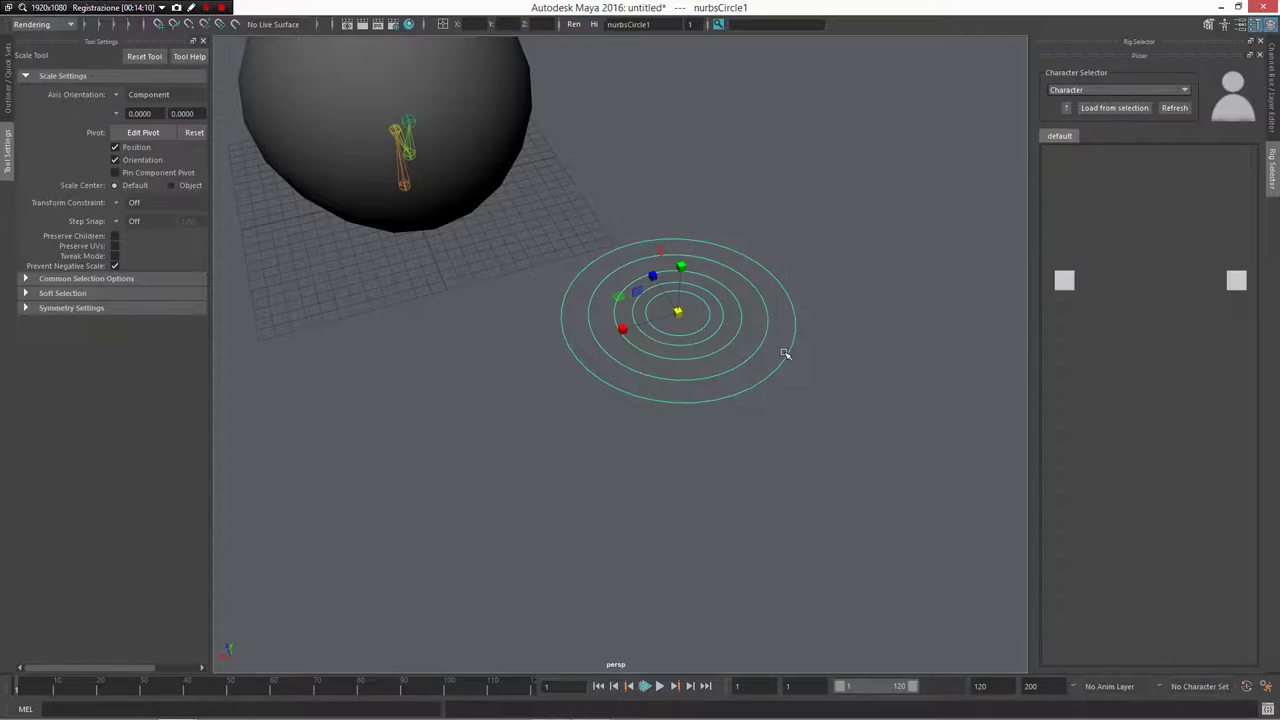
Rotate the combined circles freely so that they tilt together as one object.
{"action": "key", "text": "e"}
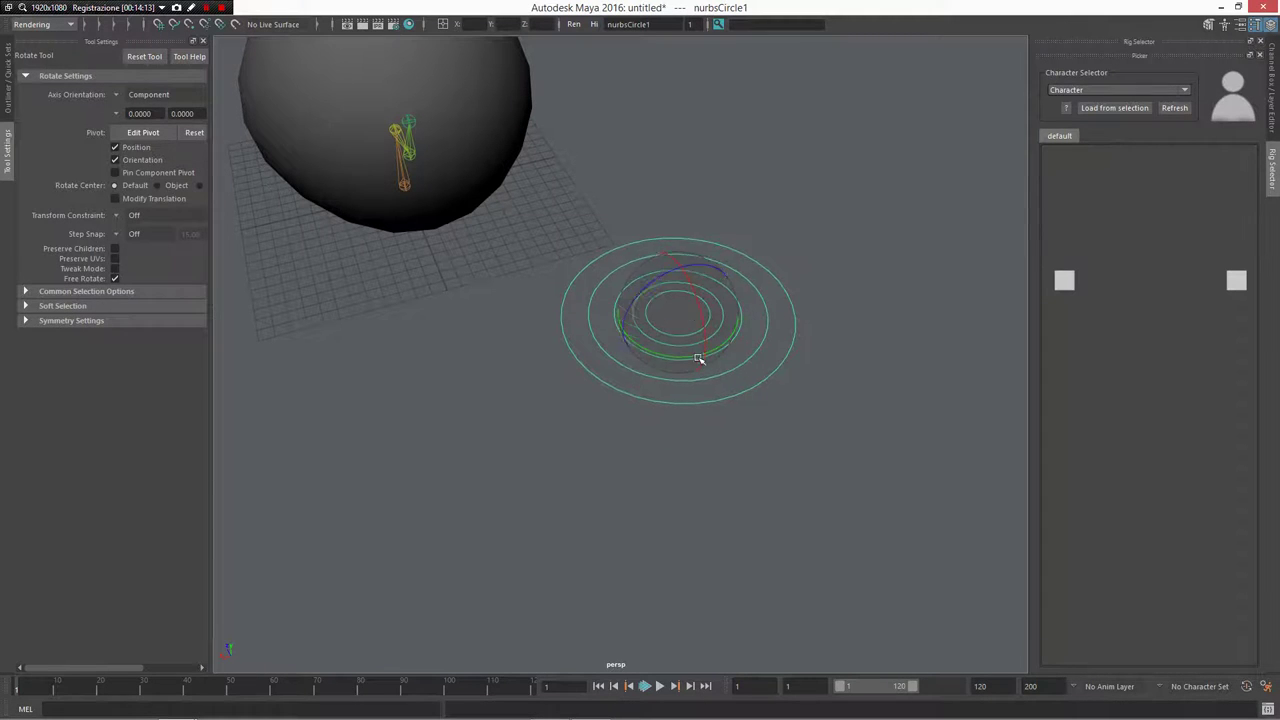
{"action": "left_click_drag", "start_coordinate": [697, 360], "coordinate": [686, 437]}
{"action": "left_click_drag", "start_coordinate": [673, 320], "coordinate": [687, 418]}
{"action": "middle_click_drag", "start_coordinate": [687, 418], "coordinate": [678, 428], "text": "alt"}
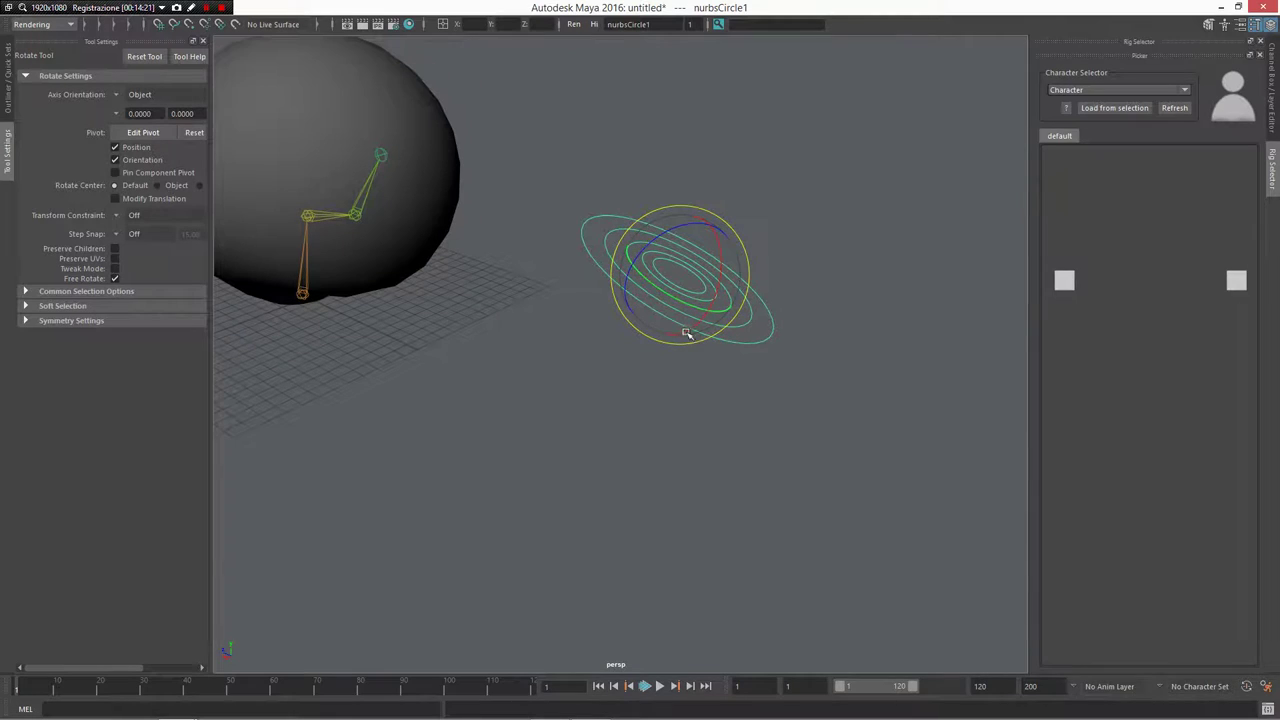
Read the ChangeLog entries for versions 1.6.5 and 1.6.4, including the crease slider and marking menu additions, and return to Maya.
{"action": "key", "text": "alt+Tab"}
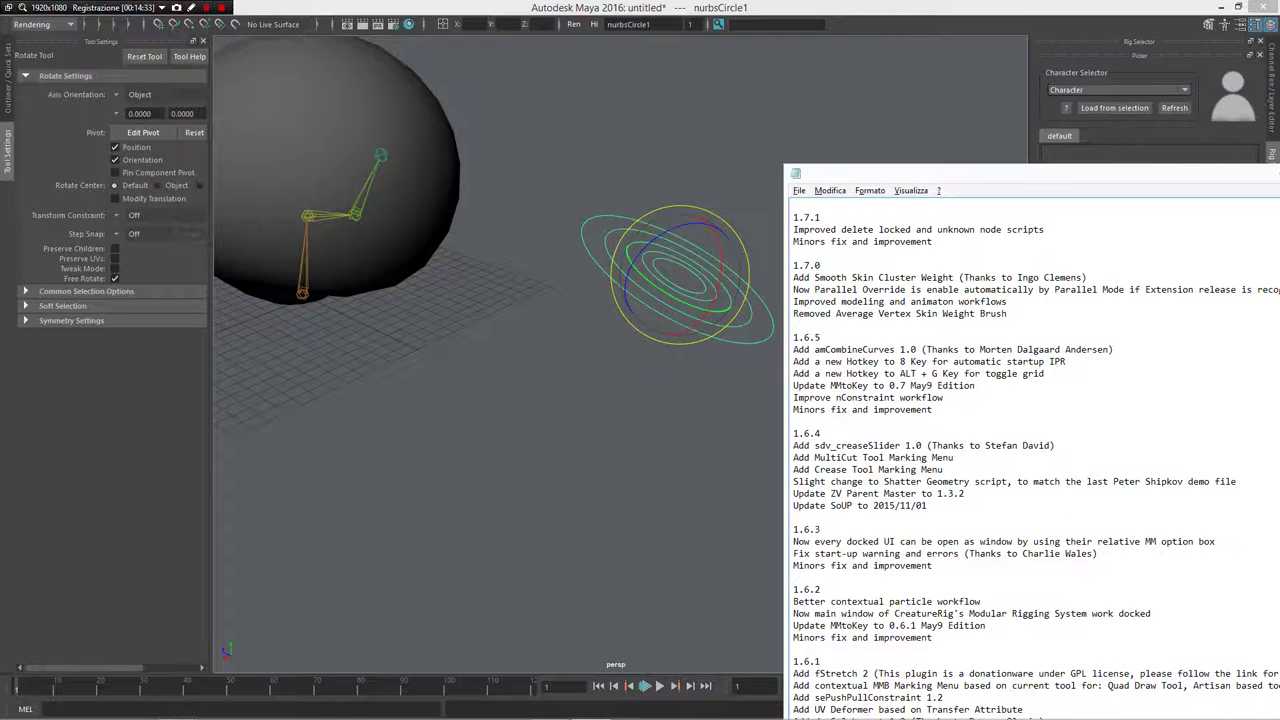
{"action": "scroll", "coordinate": [1036, 458], "scroll_direction": "down", "scroll_amount": 1}
{"action": "left_click", "coordinate": [617, 432]}
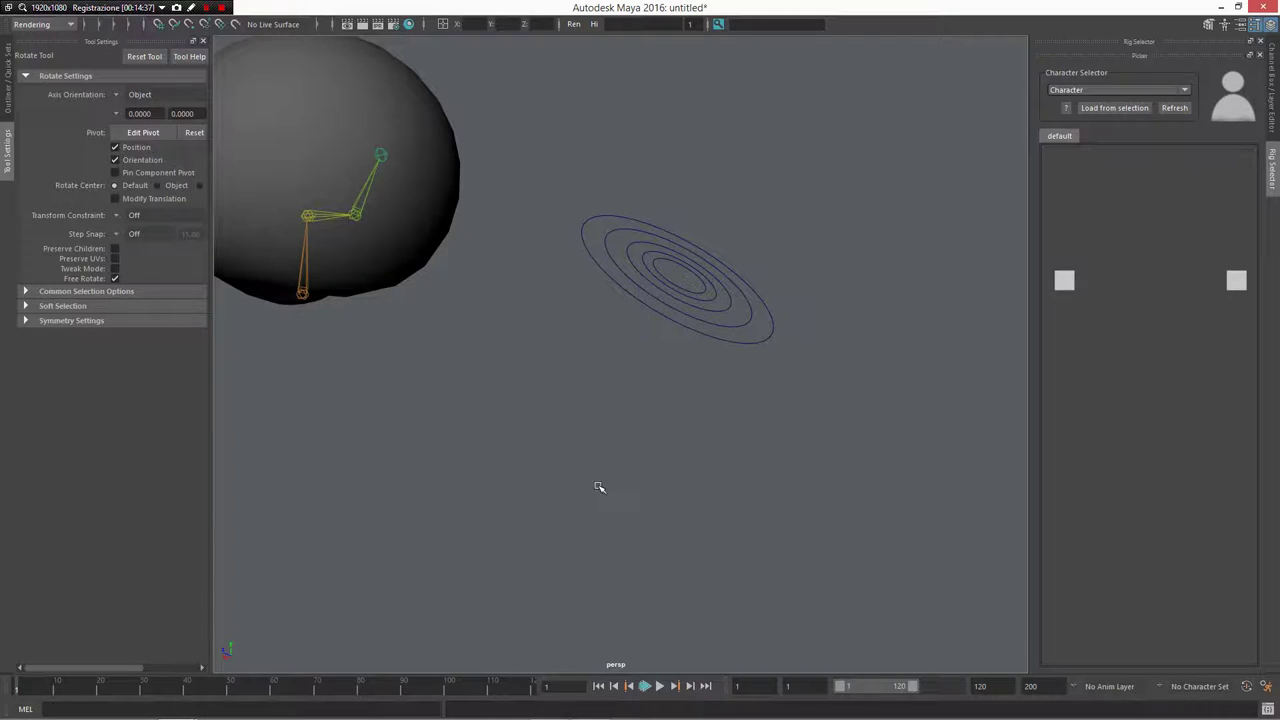
{"action": "key", "text": "alt+Tab"}
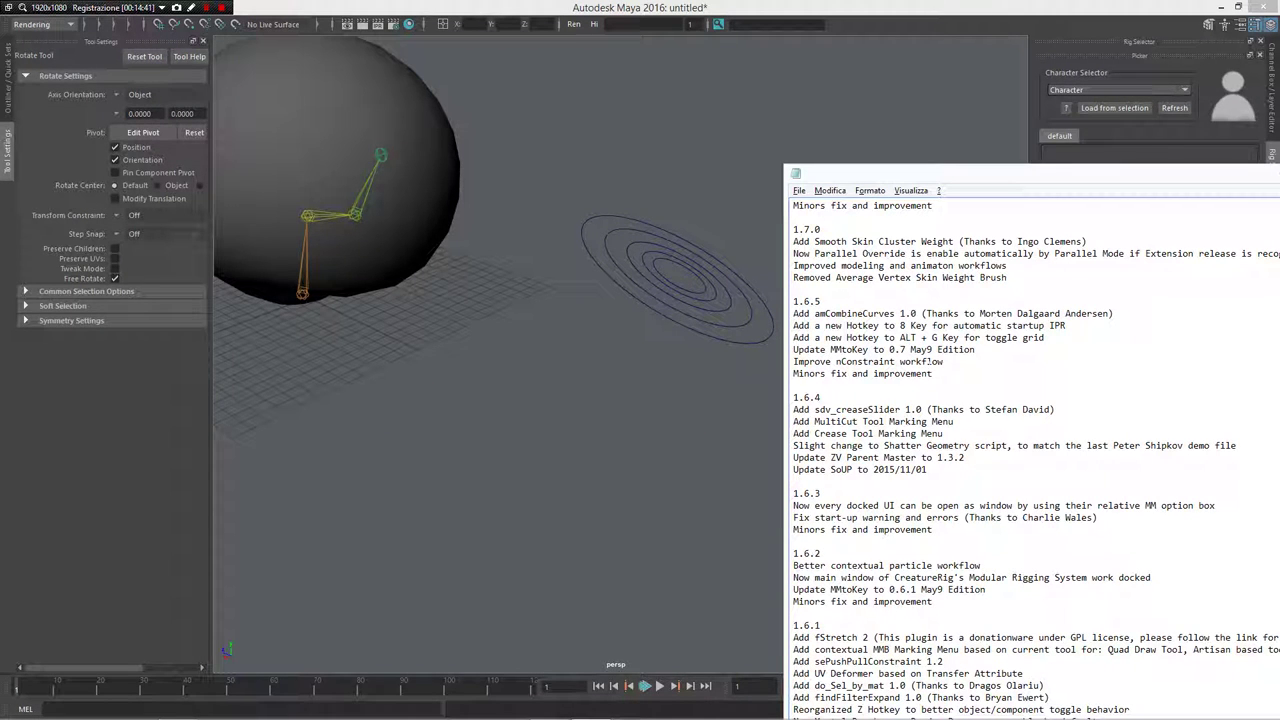
{"action": "scroll", "coordinate": [1036, 458], "scroll_direction": "down", "scroll_amount": 1}
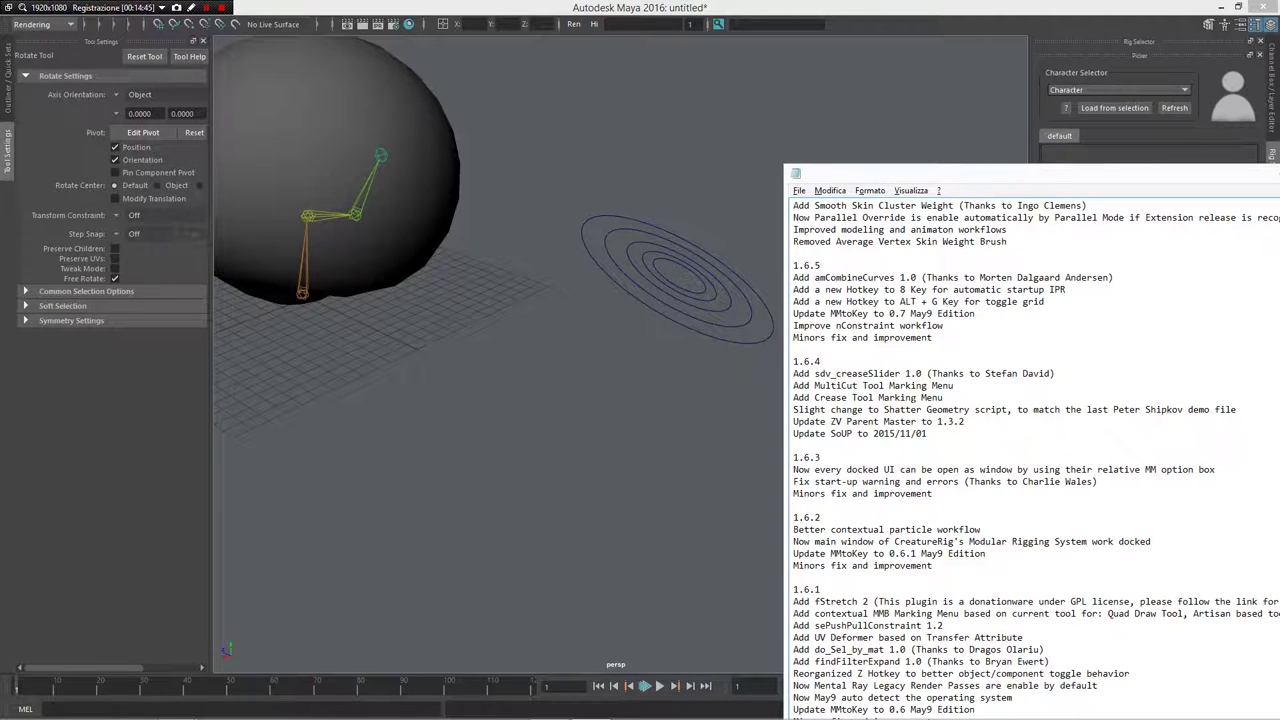
{"action": "left_click_drag", "start_coordinate": [819, 373], "coordinate": [902, 374]}
{"action": "left_click_drag", "start_coordinate": [793, 373], "coordinate": [937, 409]}
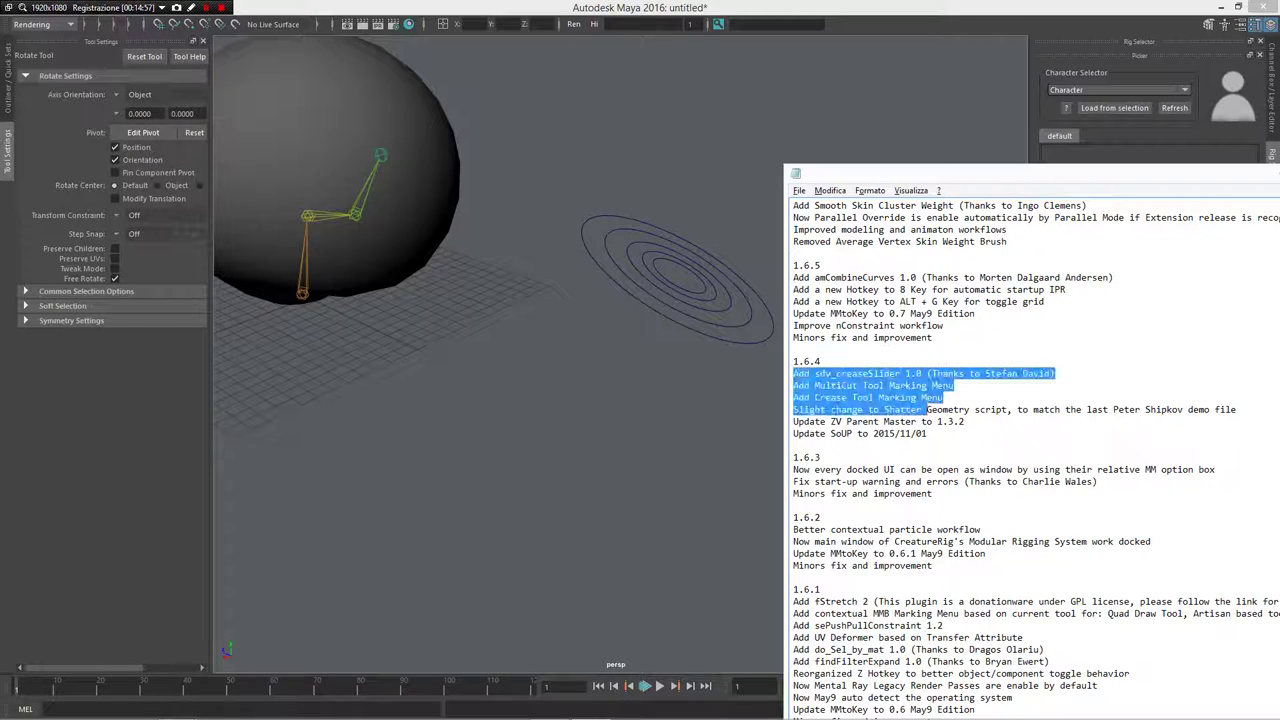
{"action": "left_click", "coordinate": [990, 374]}
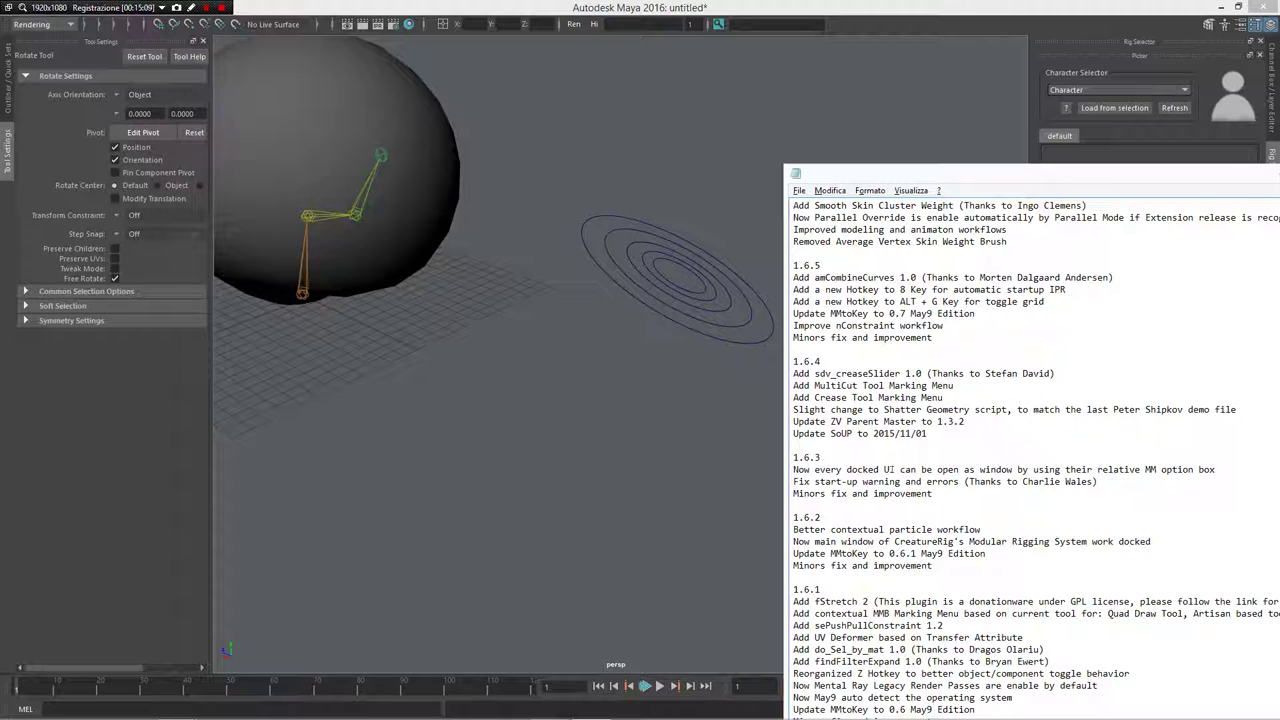
{"action": "left_click", "coordinate": [745, 468]}
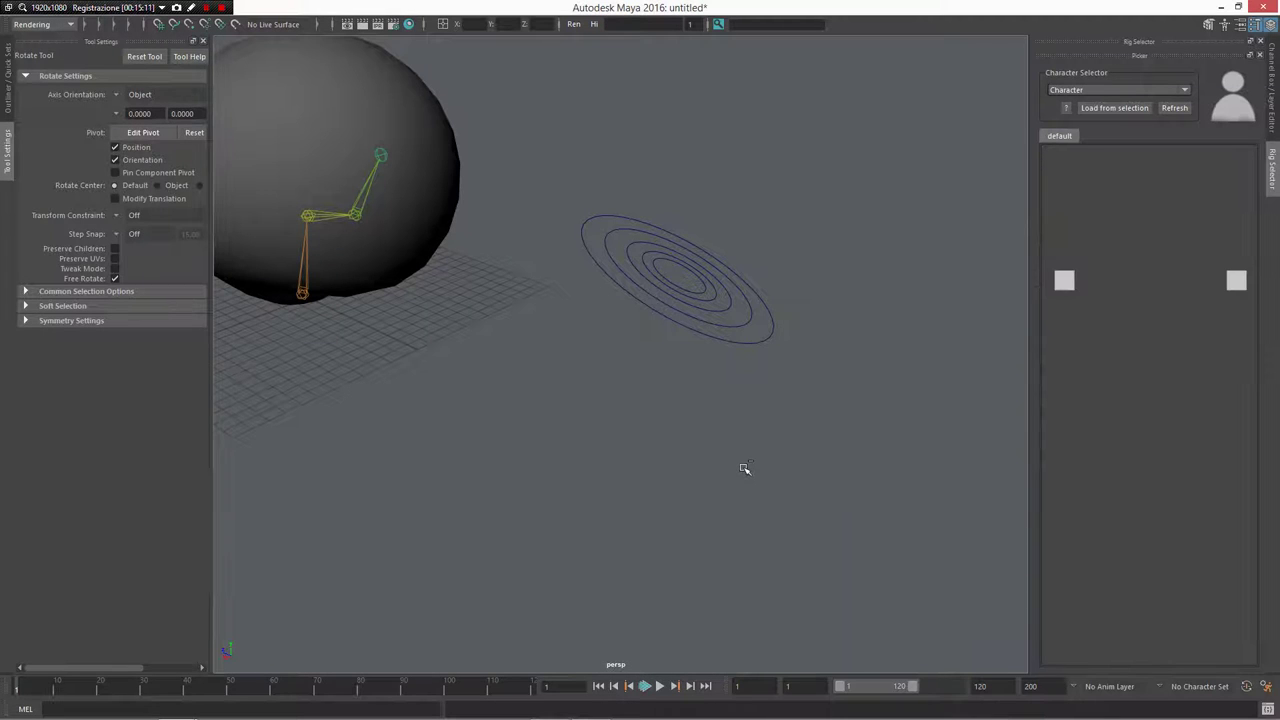
Start a new scene and create a polygon cube at the centre of the grid.
{"action": "key", "text": "ctrl+n"}
{"action": "left_click", "coordinate": [650, 369]}
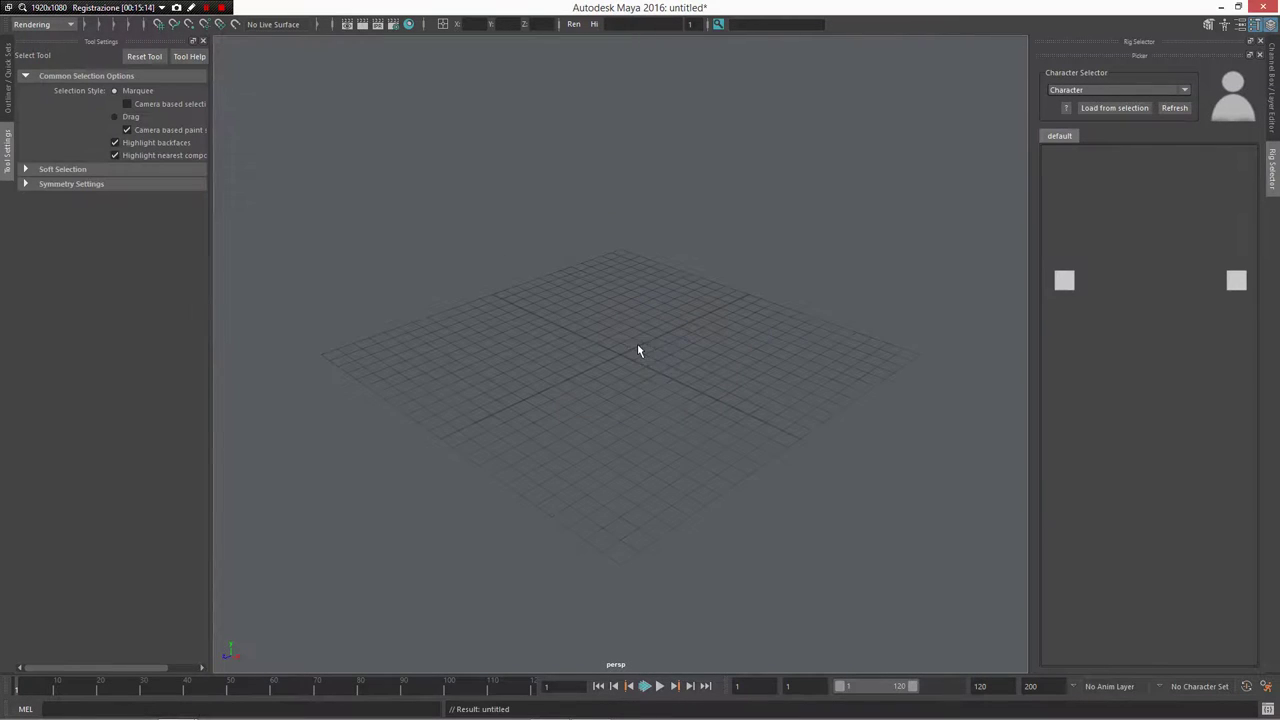
{"action": "left_click_drag", "start_coordinate": [637, 343], "coordinate": [662, 380], "text": "alt"}
{"action": "scroll", "coordinate": [682, 352], "scroll_direction": "down", "scroll_amount": 2}
{"action": "right_click_drag", "start_coordinate": [643, 358], "coordinate": [705, 265], "text": "shift"}
Show the cube in smooth preview and select the four edges around its top face.
{"action": "left_click_drag", "start_coordinate": [708, 409], "coordinate": [680, 266], "text": "alt"}
{"action": "key", "text": "3"}
{"action": "right_click_drag", "start_coordinate": [680, 266], "coordinate": [680, 222]}
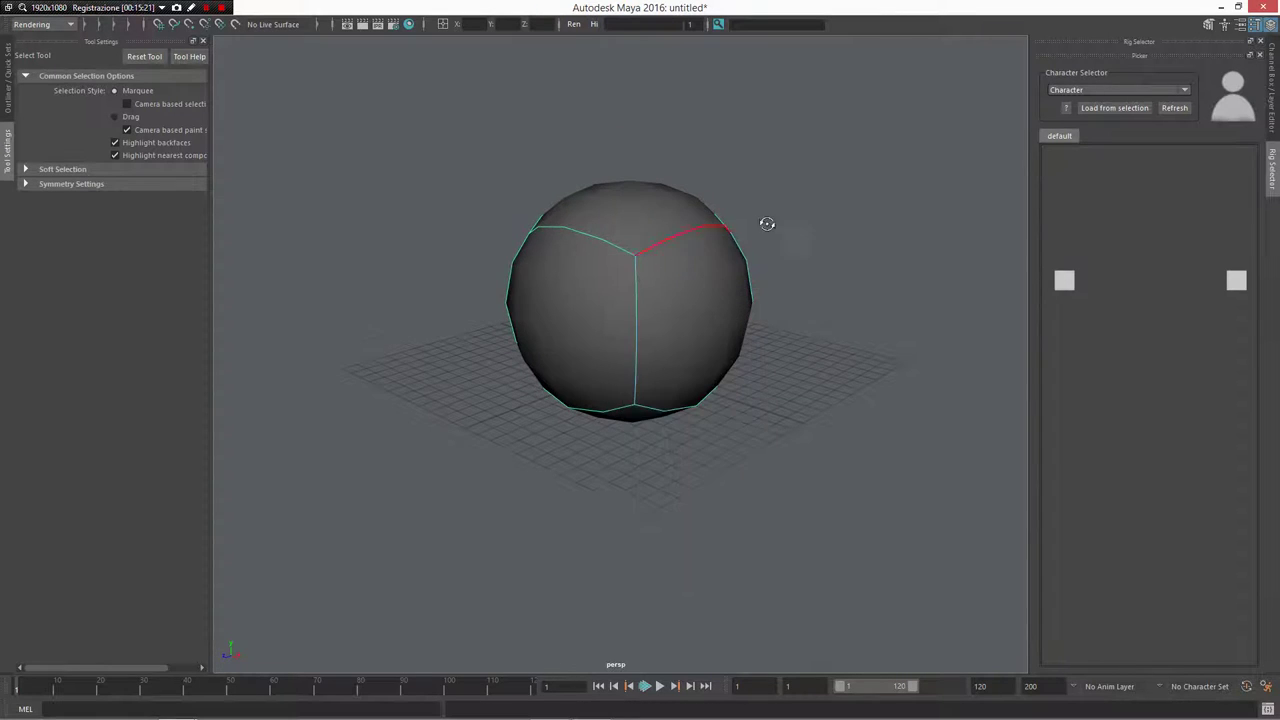
{"action": "left_click_drag", "start_coordinate": [767, 224], "coordinate": [689, 275], "text": "alt"}
{"action": "left_click", "coordinate": [687, 275]}
{"action": "left_click", "coordinate": [670, 310], "text": "shift"}
{"action": "left_click", "coordinate": [568, 323], "text": "shift"}
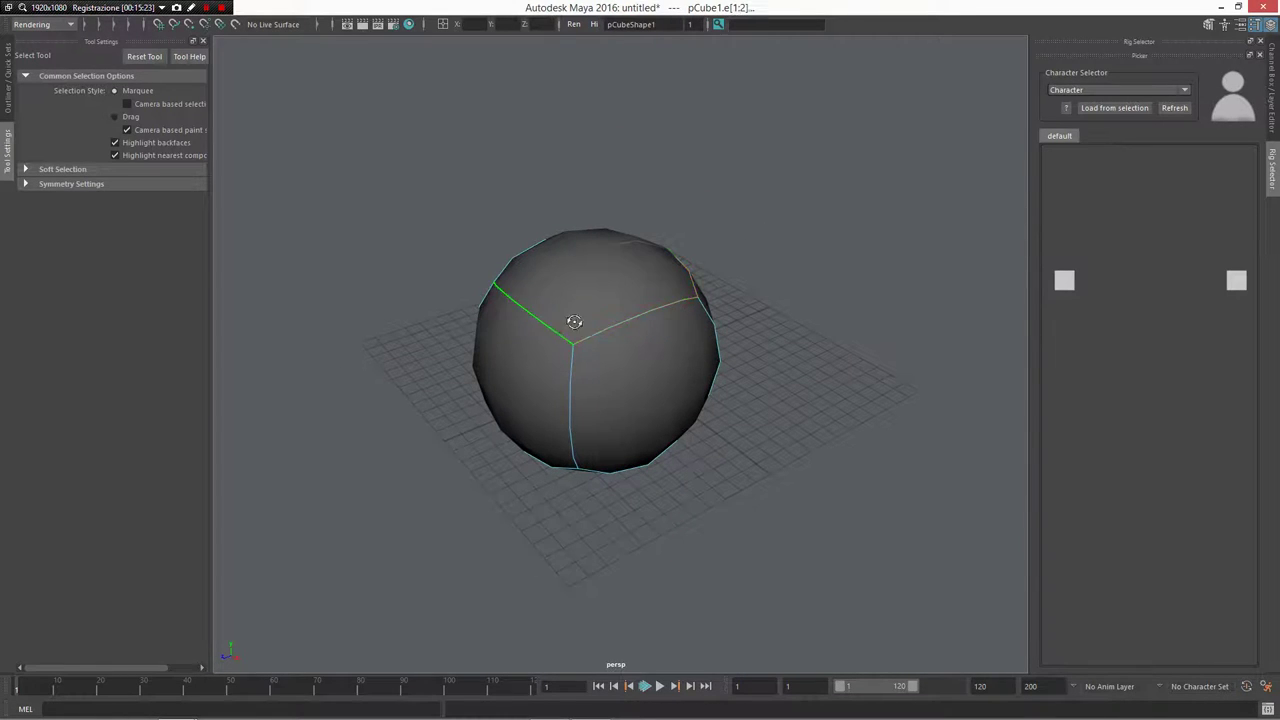
{"action": "left_click_drag", "start_coordinate": [574, 321], "coordinate": [598, 338], "text": "alt"}
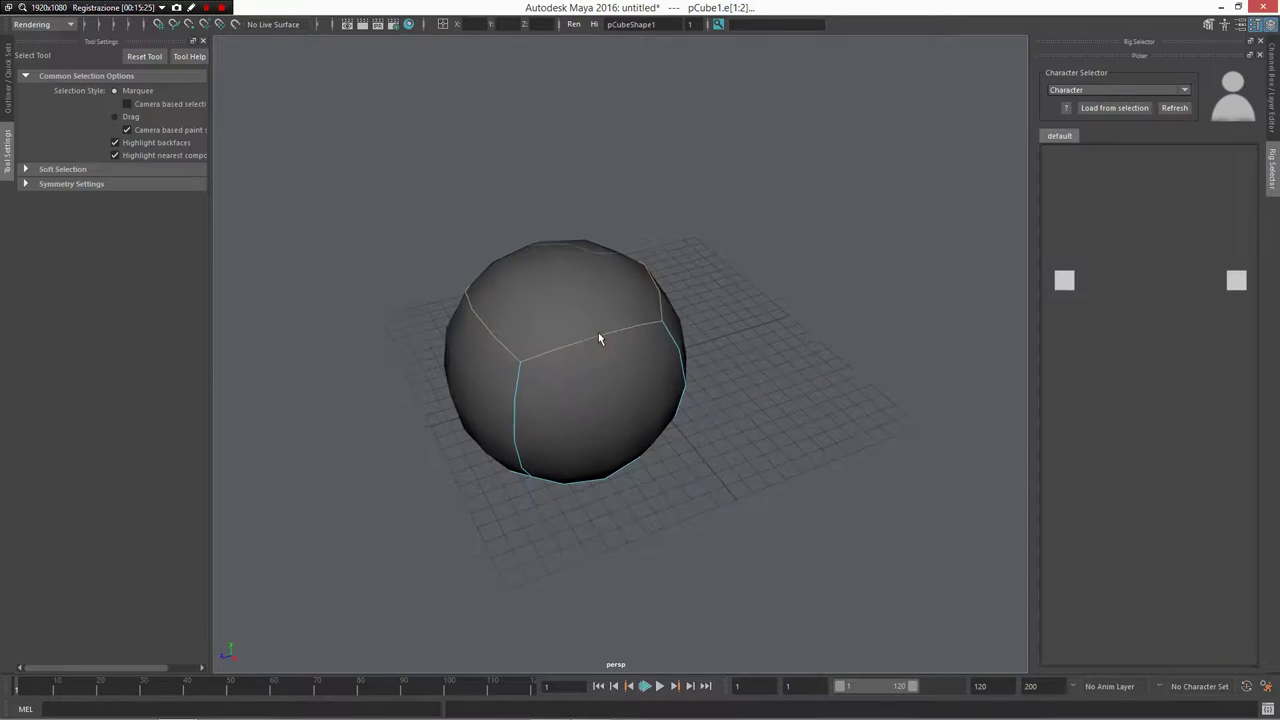
Activate the Crease Tool on the cube's selected top edges.
{"action": "right_click", "coordinate": [604, 306], "text": "shift"}
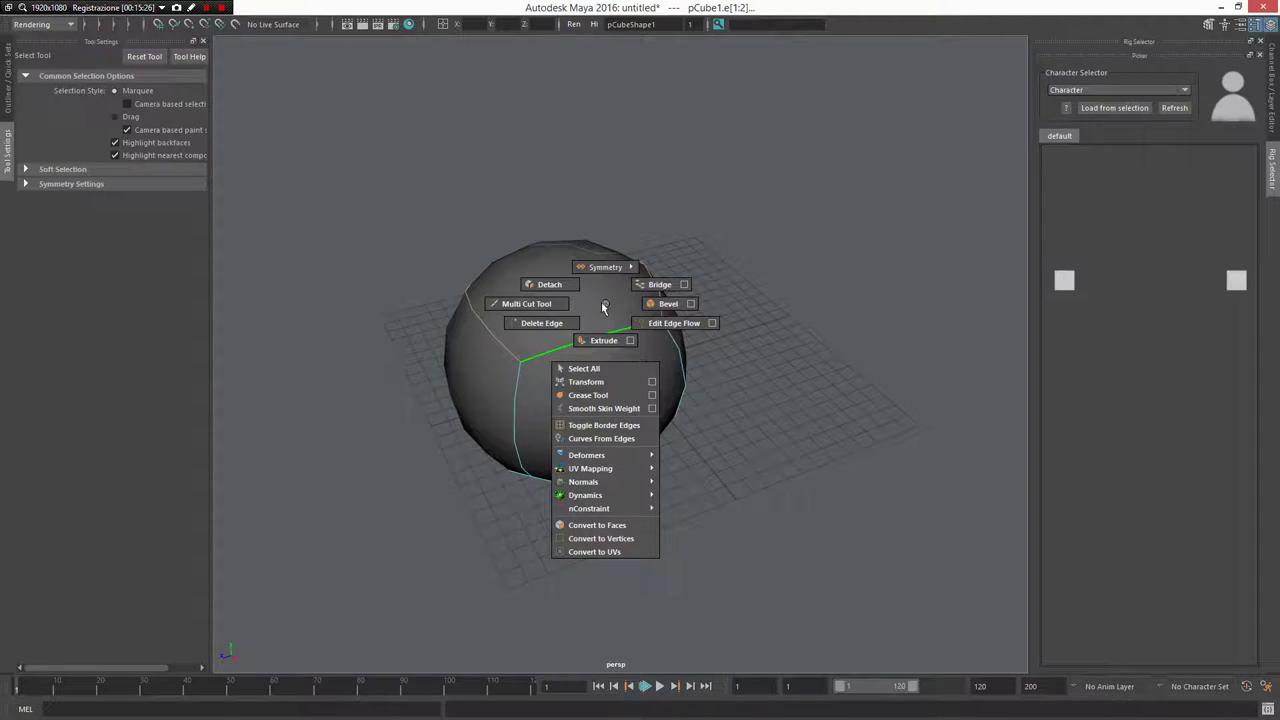
{"action": "left_click", "coordinate": [588, 395]}
{"action": "left_click_drag", "start_coordinate": [688, 365], "coordinate": [631, 346], "text": "alt"}
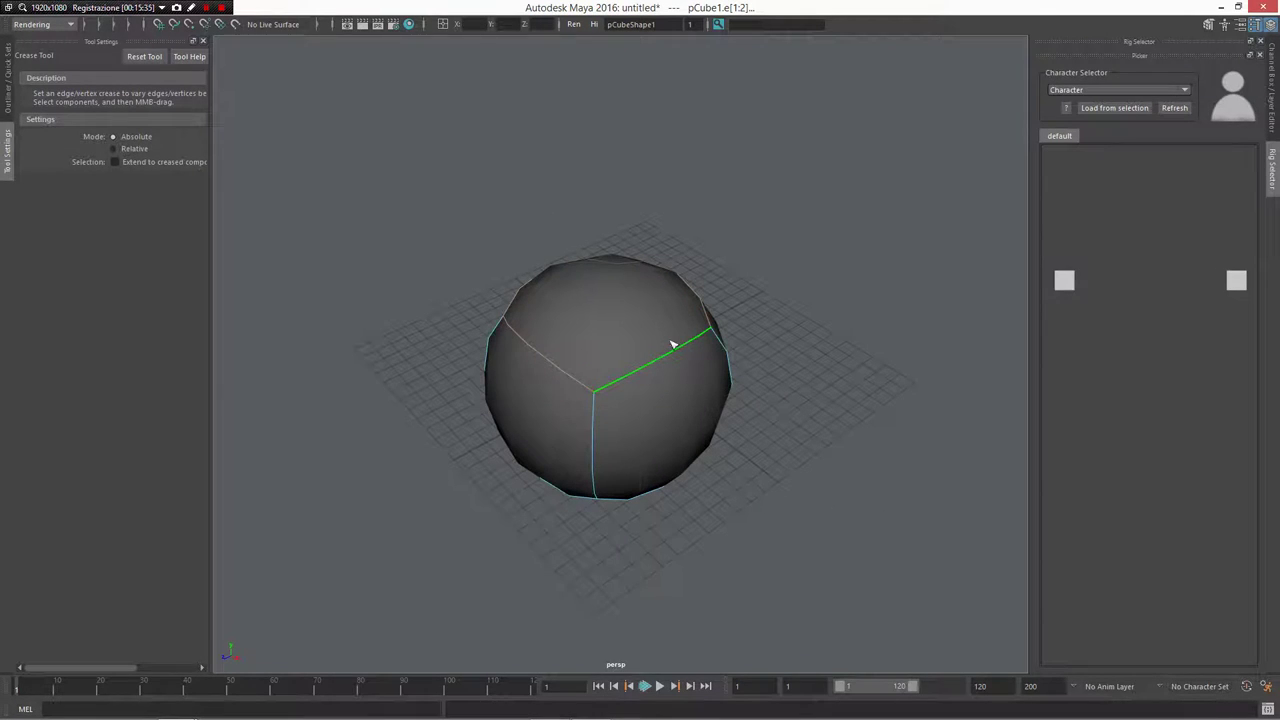
Try strong and light crease presets on the top edges, including 0.5 Crease, and end with No Crease.
{"action": "right_click", "coordinate": [672, 344], "text": "shift"}
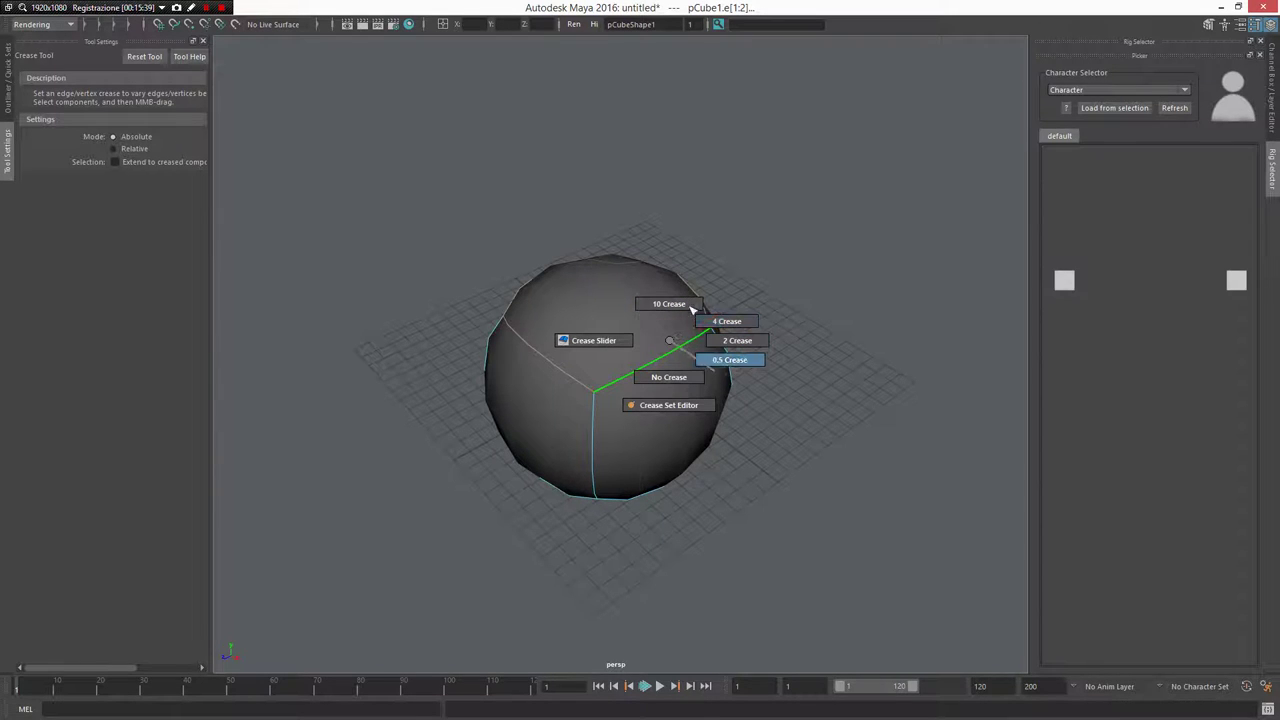
{"action": "left_click", "coordinate": [730, 360]}
{"action": "right_click", "coordinate": [690, 283], "text": "shift"}
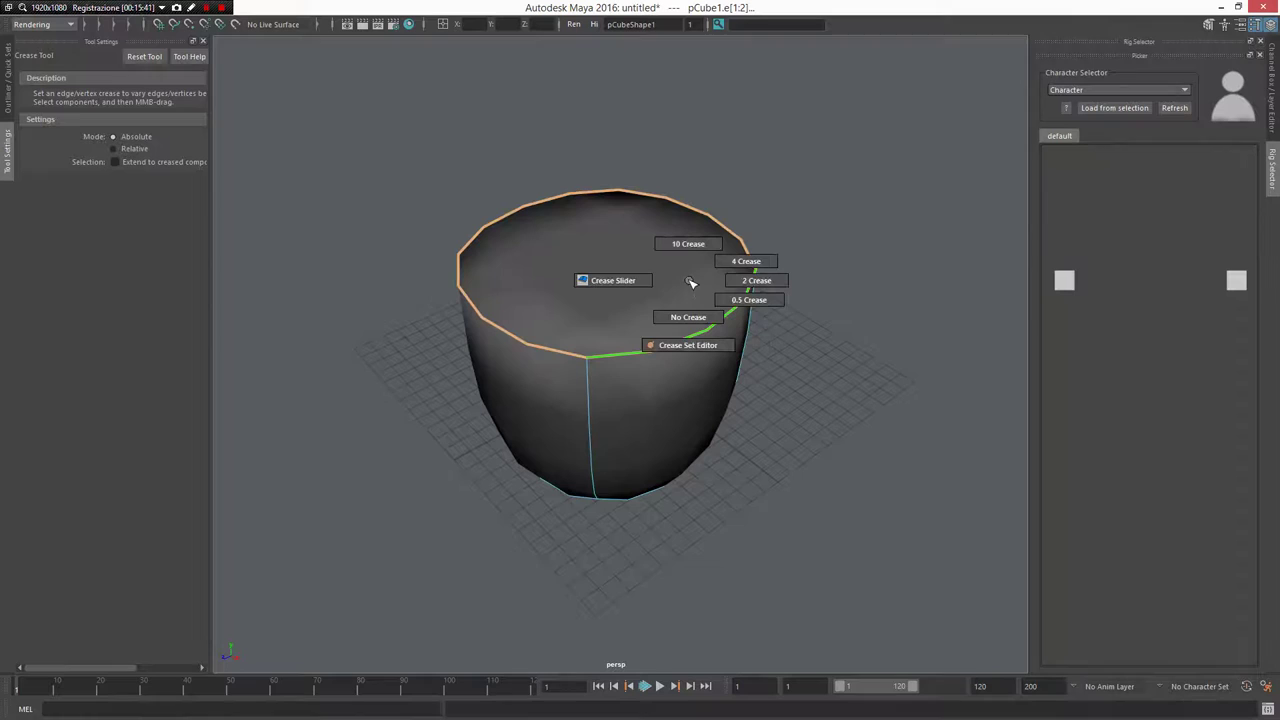
{"action": "left_click", "coordinate": [746, 261]}
{"action": "right_click", "coordinate": [706, 286], "text": "shift"}
{"action": "left_click", "coordinate": [765, 303]}
{"action": "right_click", "coordinate": [714, 287], "text": "shift"}
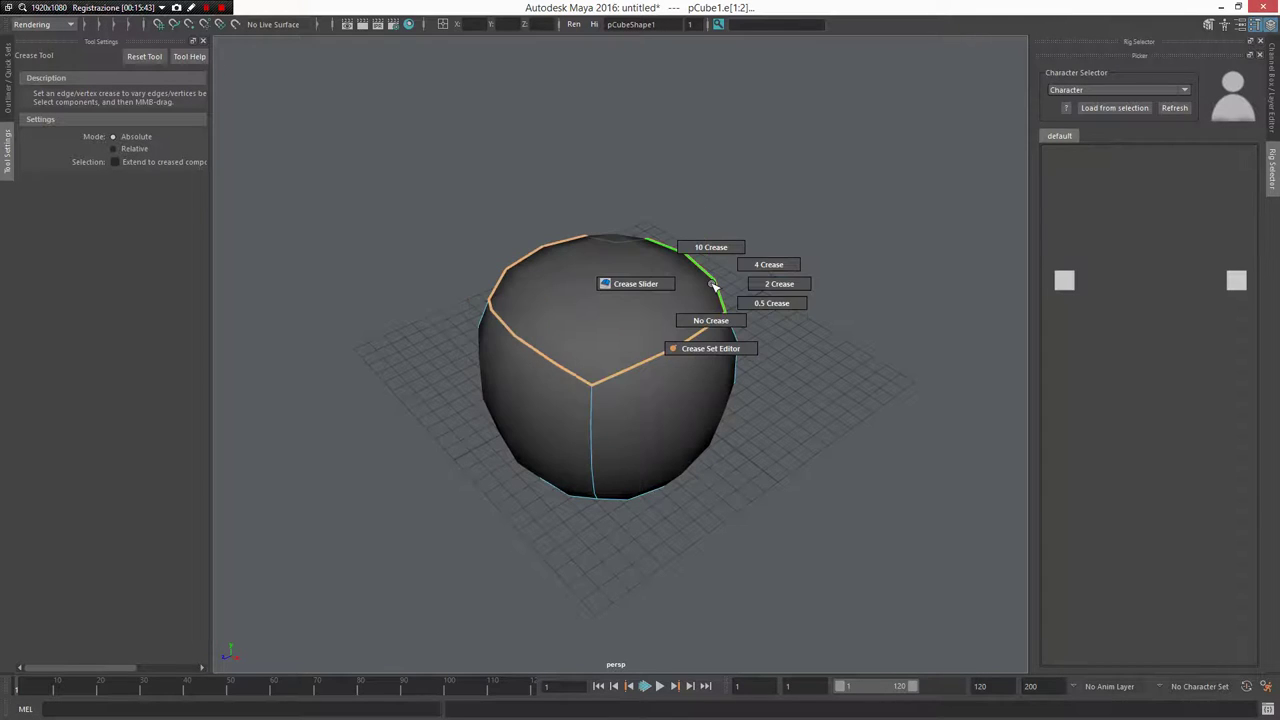
{"action": "left_click", "coordinate": [768, 300]}
{"action": "right_click", "coordinate": [714, 325], "text": "shift"}
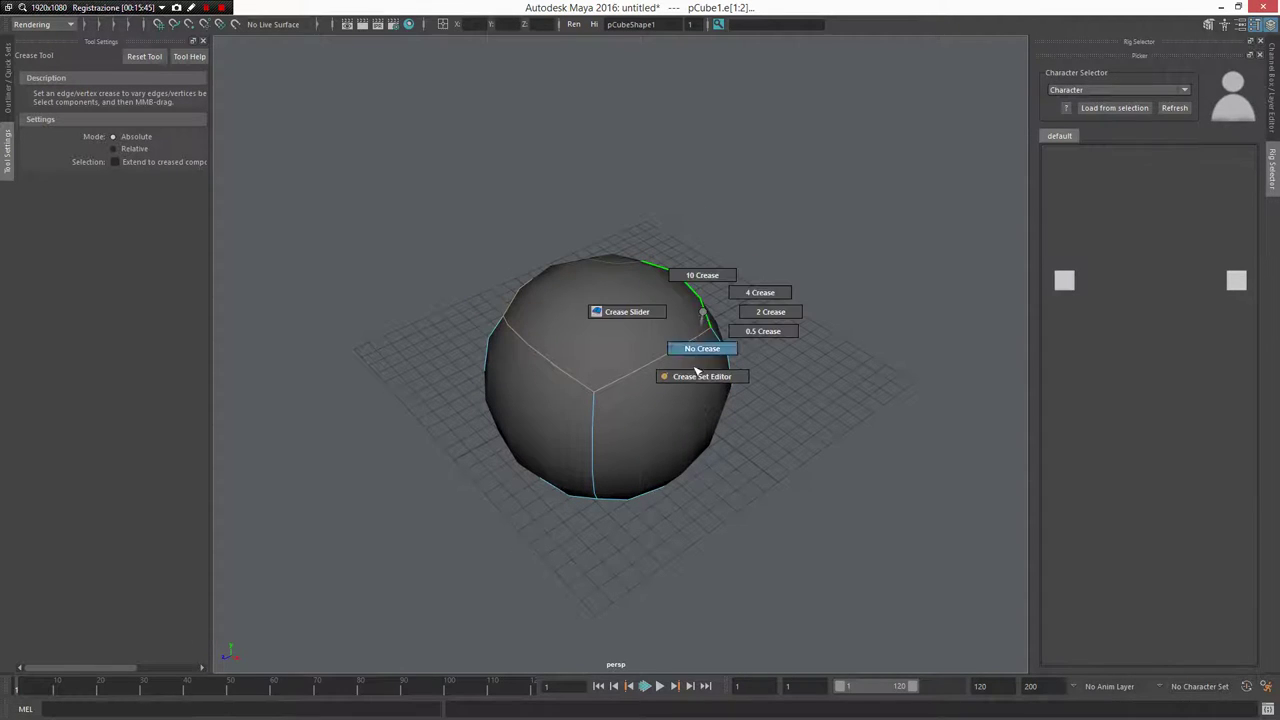
{"action": "left_click", "coordinate": [700, 384]}
Crease the top edges at 2.1 with the Crease Slider, return to object selection and close the slider window.
{"action": "right_click", "coordinate": [702, 302], "text": "shift"}
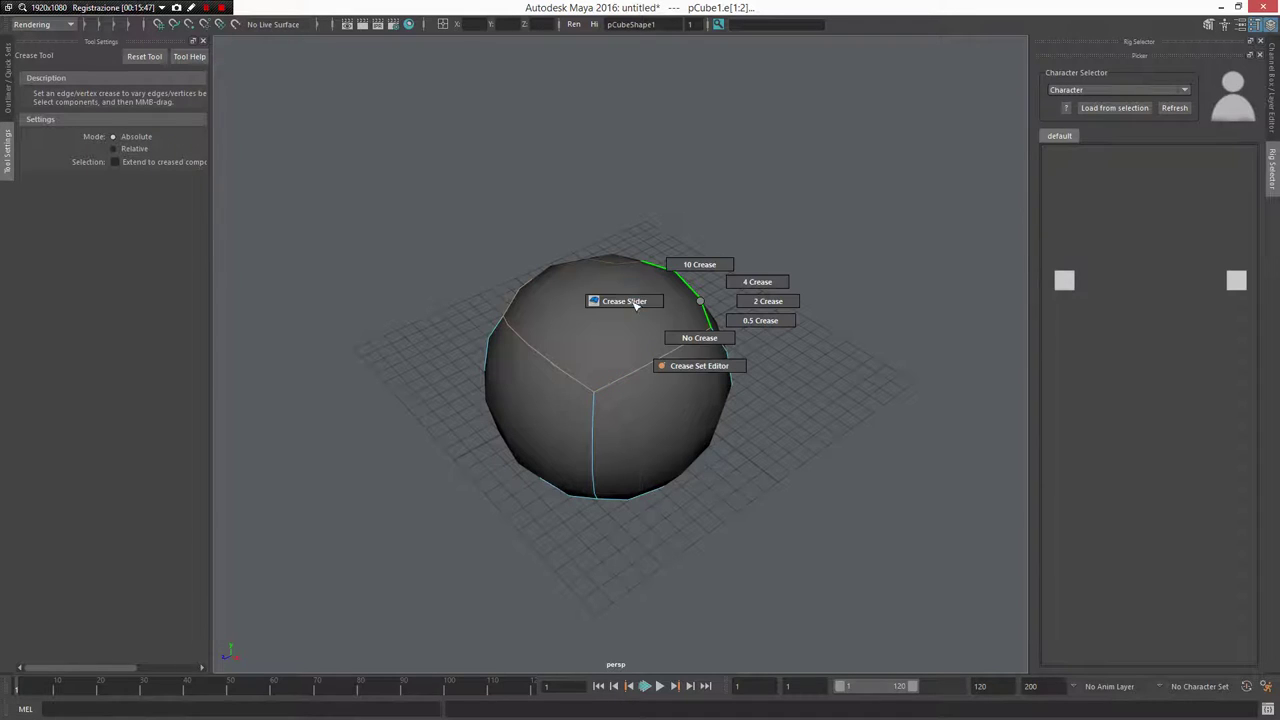
{"action": "left_click", "coordinate": [625, 303]}
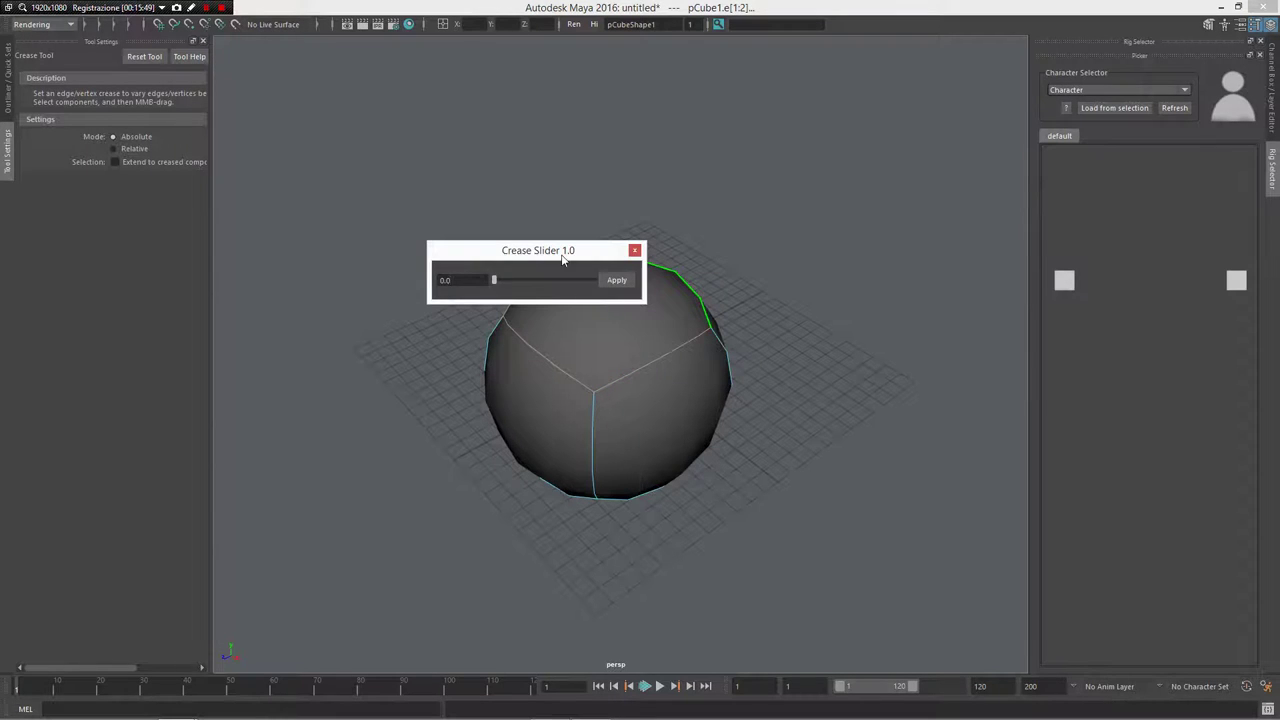
{"action": "left_click_drag", "start_coordinate": [562, 256], "coordinate": [543, 343]}
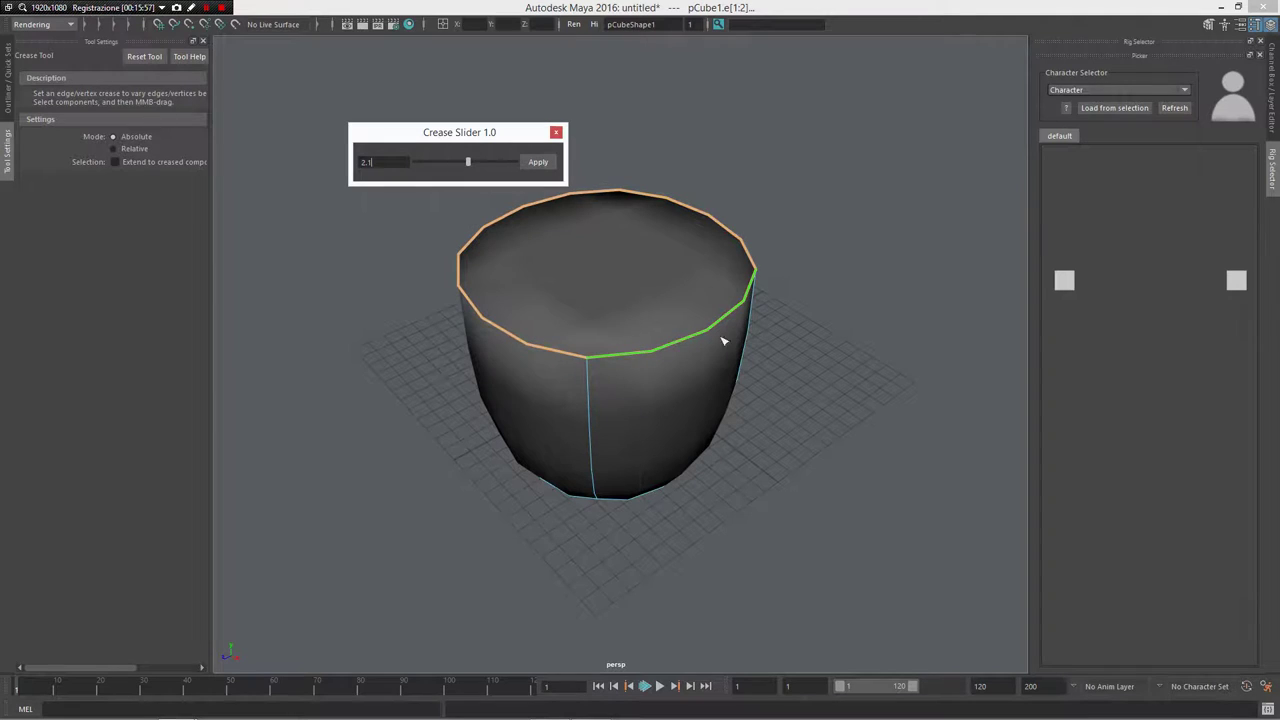
{"action": "right_click_drag", "start_coordinate": [686, 357], "coordinate": [740, 329]}
{"action": "key", "text": "q"}
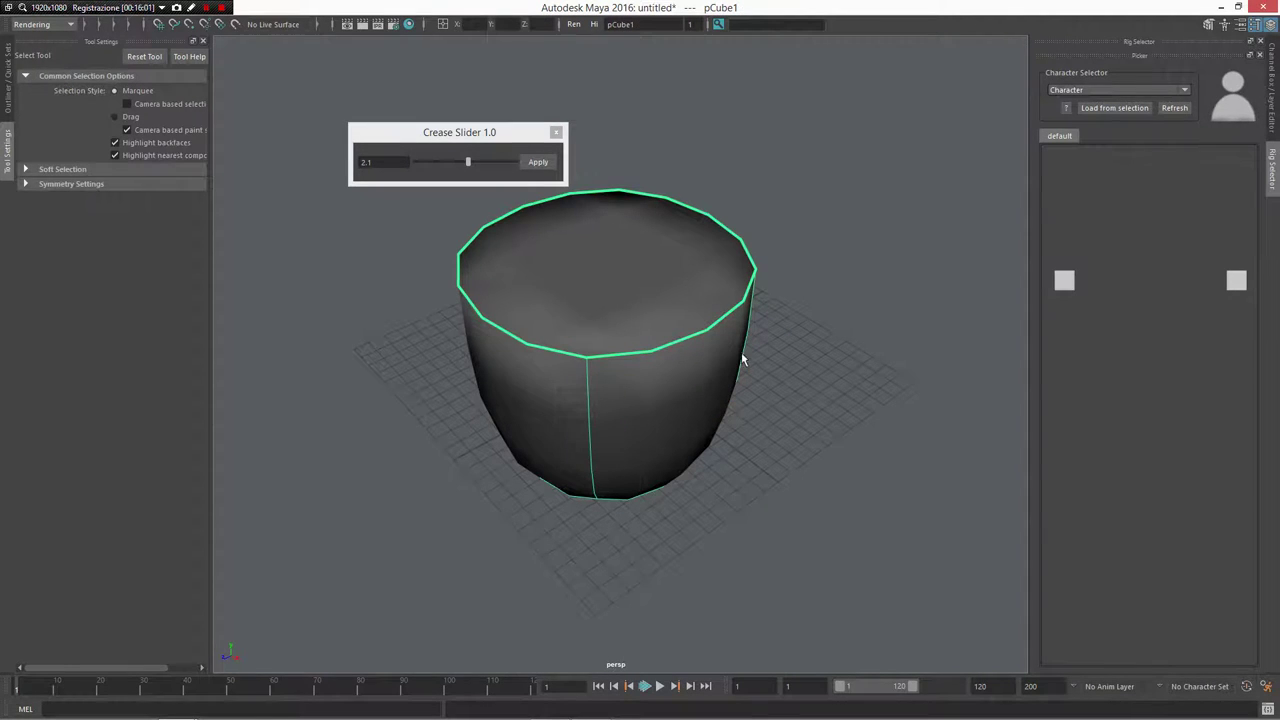
{"action": "left_click", "coordinate": [556, 132]}
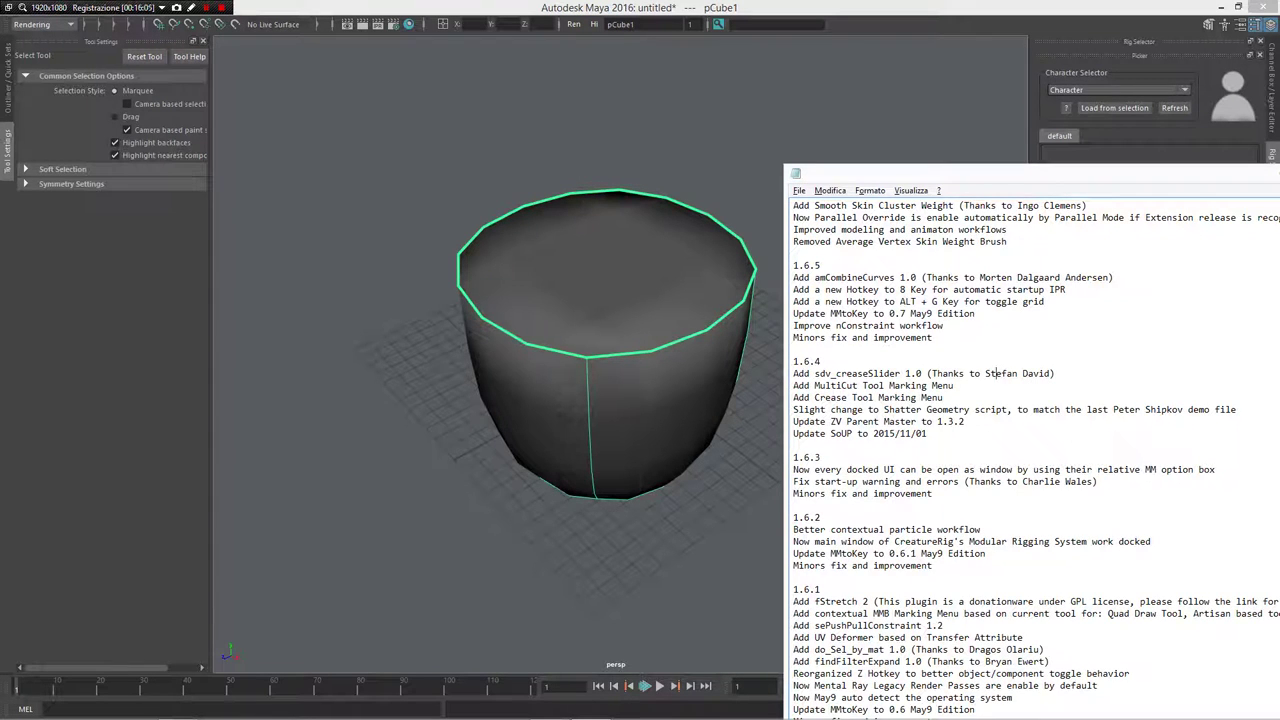
Activate the Multi-Cut Tool on the creased cube and place a run of cut points across its top and side.
{"action": "scroll", "coordinate": [1036, 460], "scroll_direction": "down", "scroll_amount": 1}
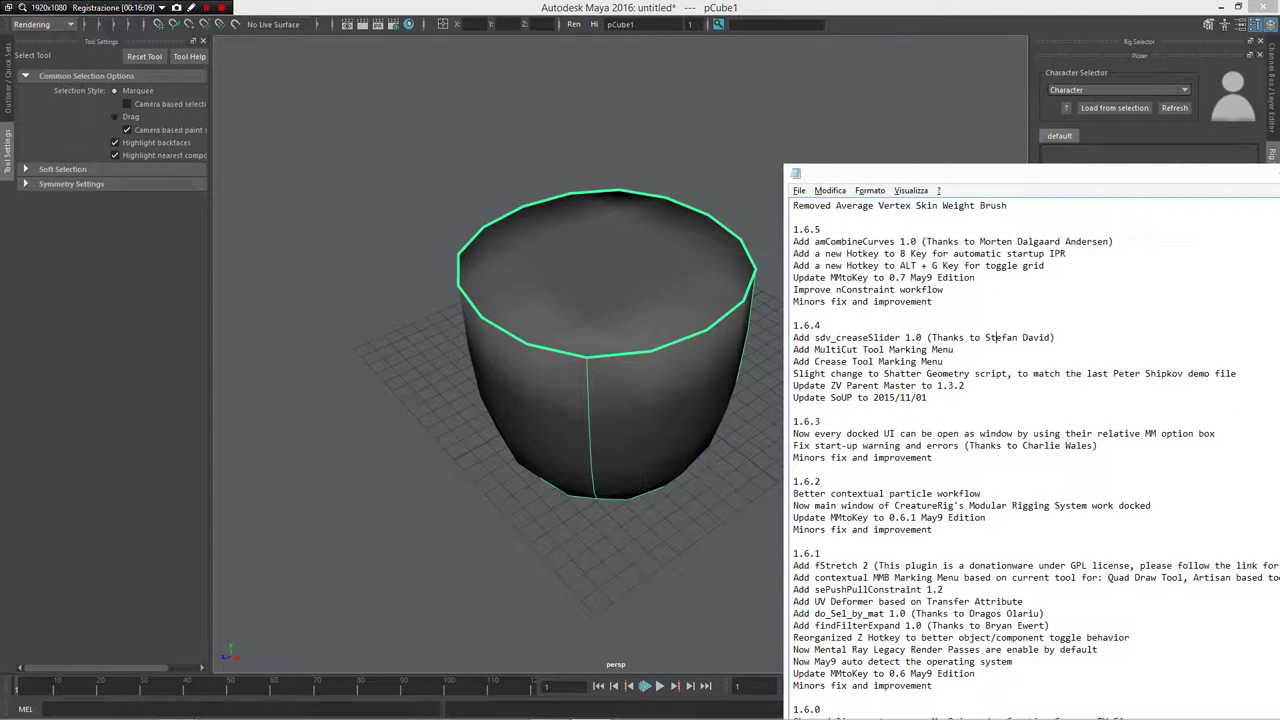
{"action": "left_click", "coordinate": [691, 277]}
{"action": "left_click_drag", "start_coordinate": [691, 280], "coordinate": [694, 322], "text": "alt"}
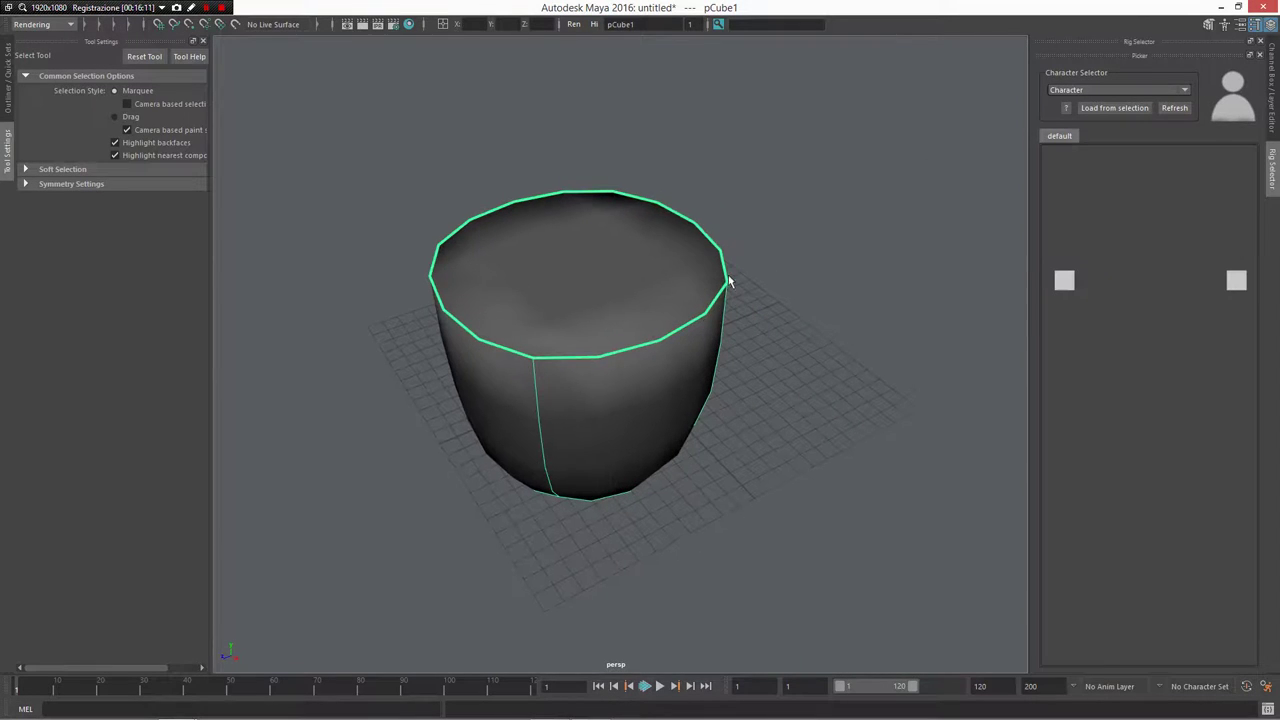
{"action": "right_click", "coordinate": [724, 281], "text": "shift"}
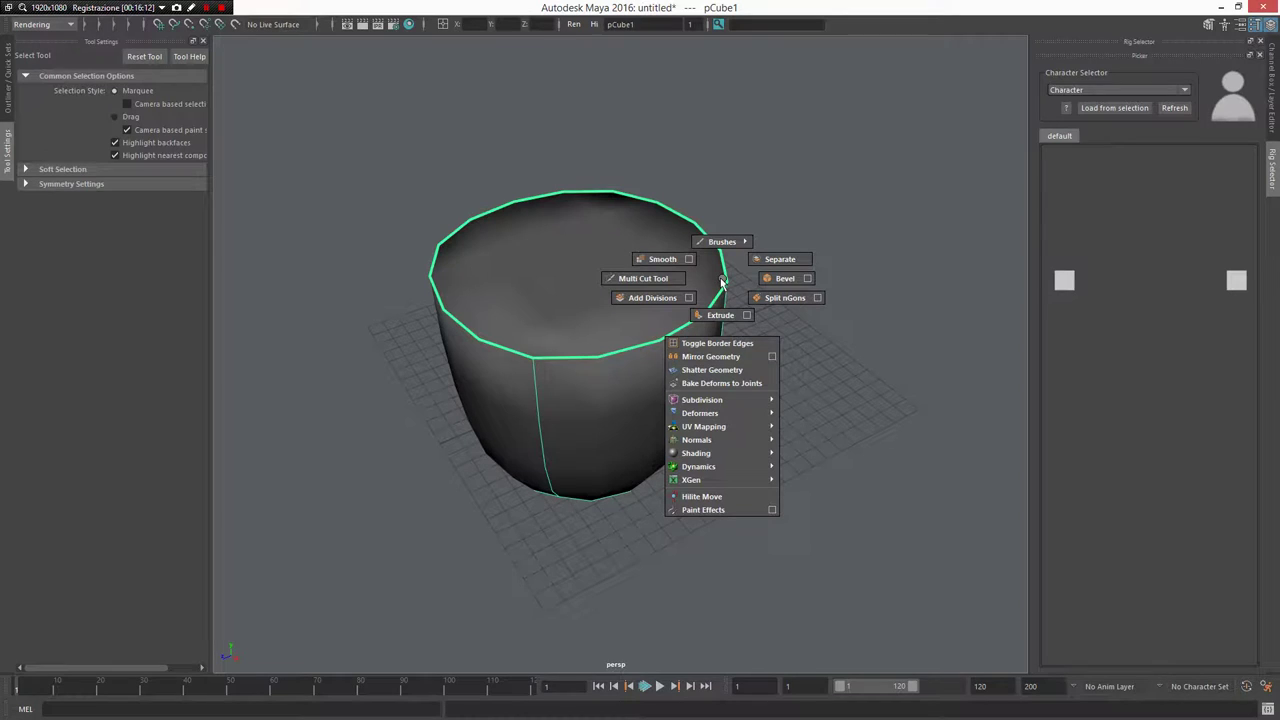
{"action": "left_click", "coordinate": [641, 279]}
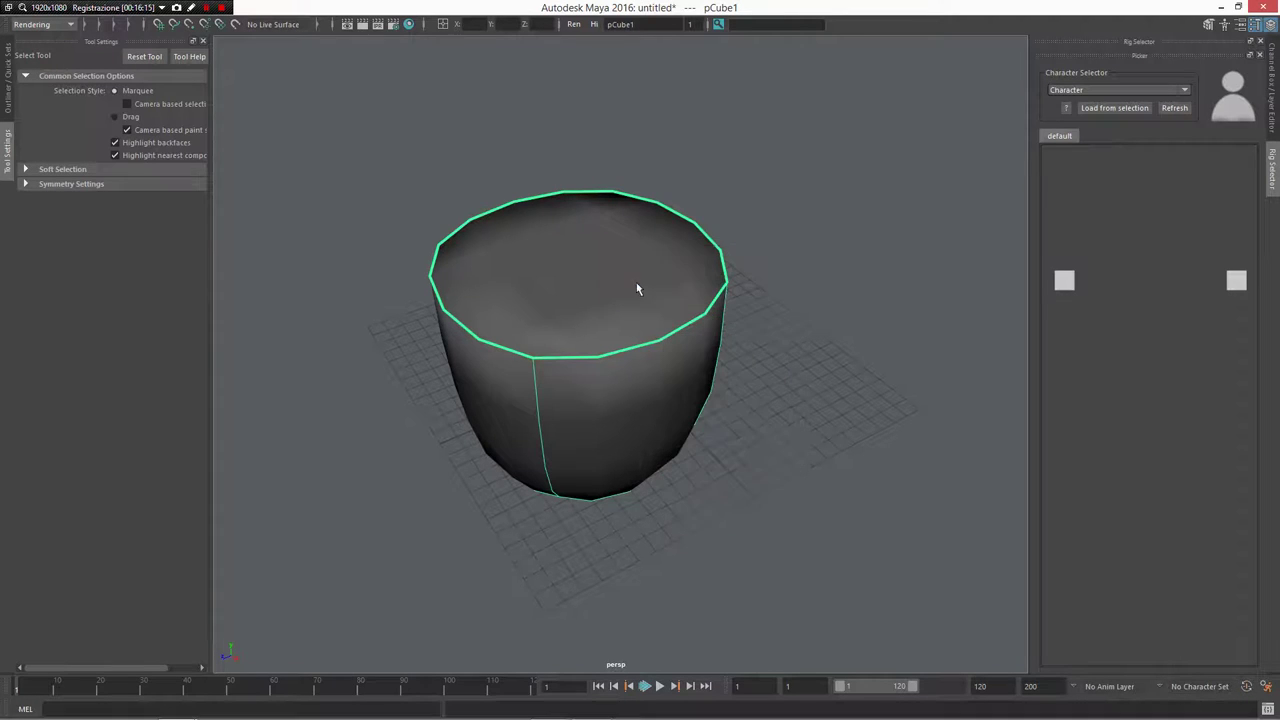
{"action": "left_click_drag", "start_coordinate": [797, 290], "coordinate": [517, 292]}
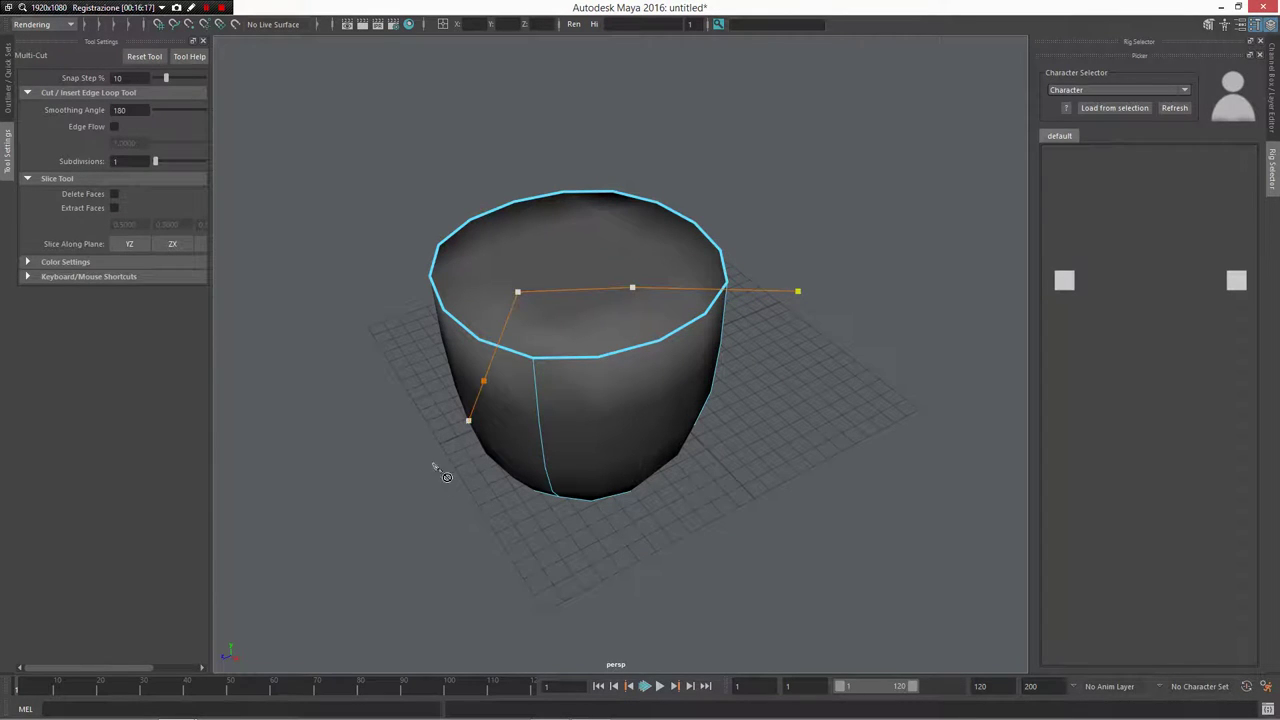
Switch the Multi-Cut Tool to Slice Plane, cut the cube vertically through its top and sides, and deselect it.
{"action": "right_click", "coordinate": [432, 427]}
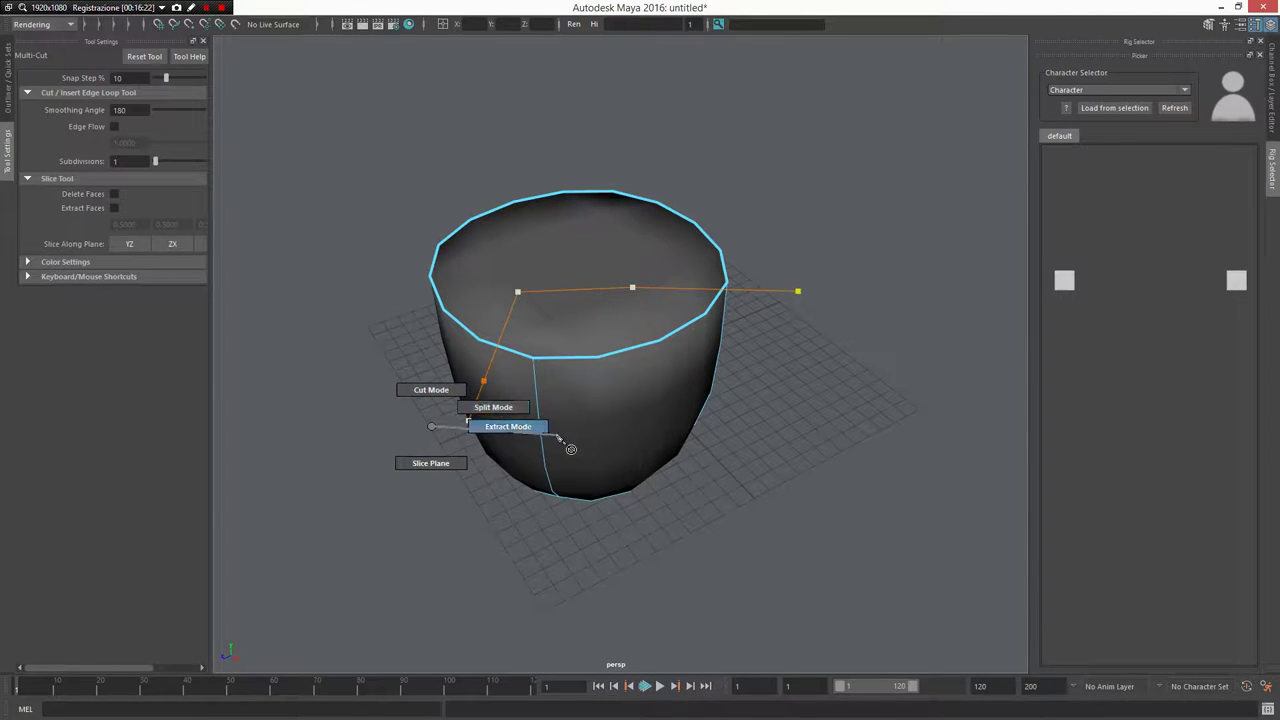
{"action": "right_click_drag", "start_coordinate": [450, 498], "coordinate": [452, 500]}
{"action": "left_click_drag", "start_coordinate": [563, 366], "coordinate": [589, 403], "text": "alt"}
{"action": "left_click_drag", "start_coordinate": [638, 437], "coordinate": [624, 242]}
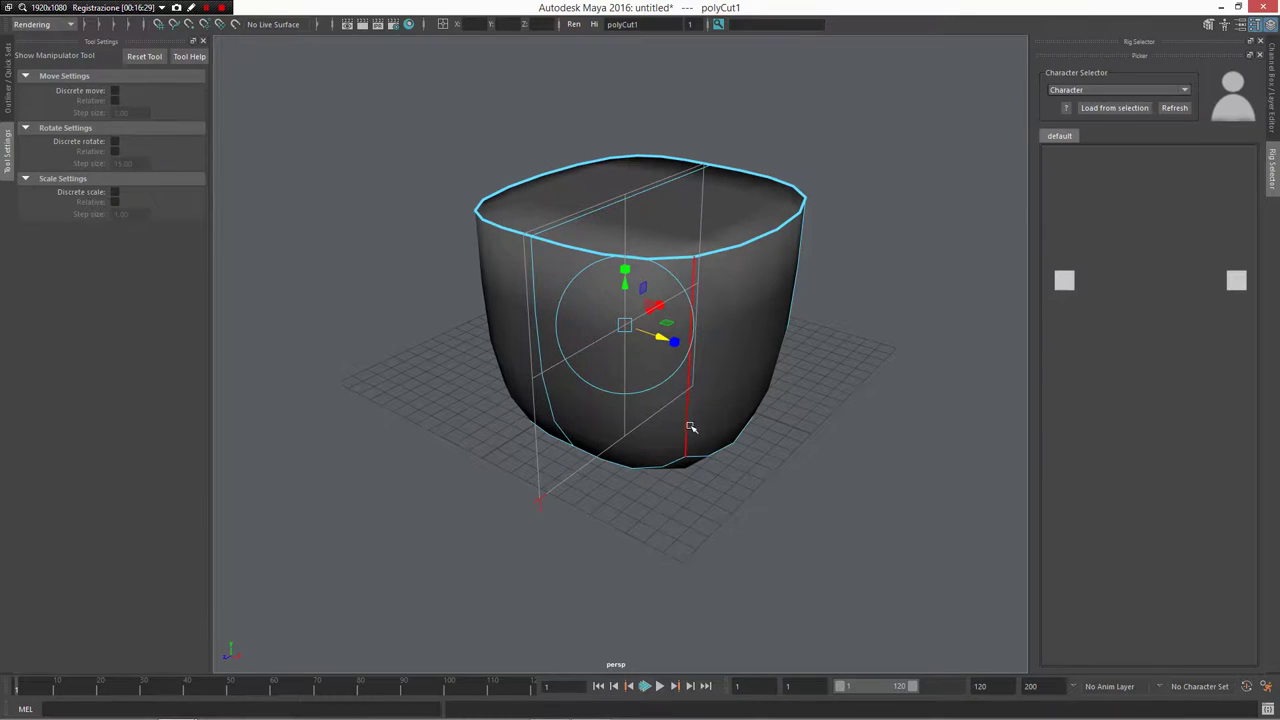
{"action": "left_click", "coordinate": [696, 486]}
Apply Shatter Geometry to the cube and turn off smooth preview on the resulting shards.
{"action": "key", "text": "alt+Tab"}
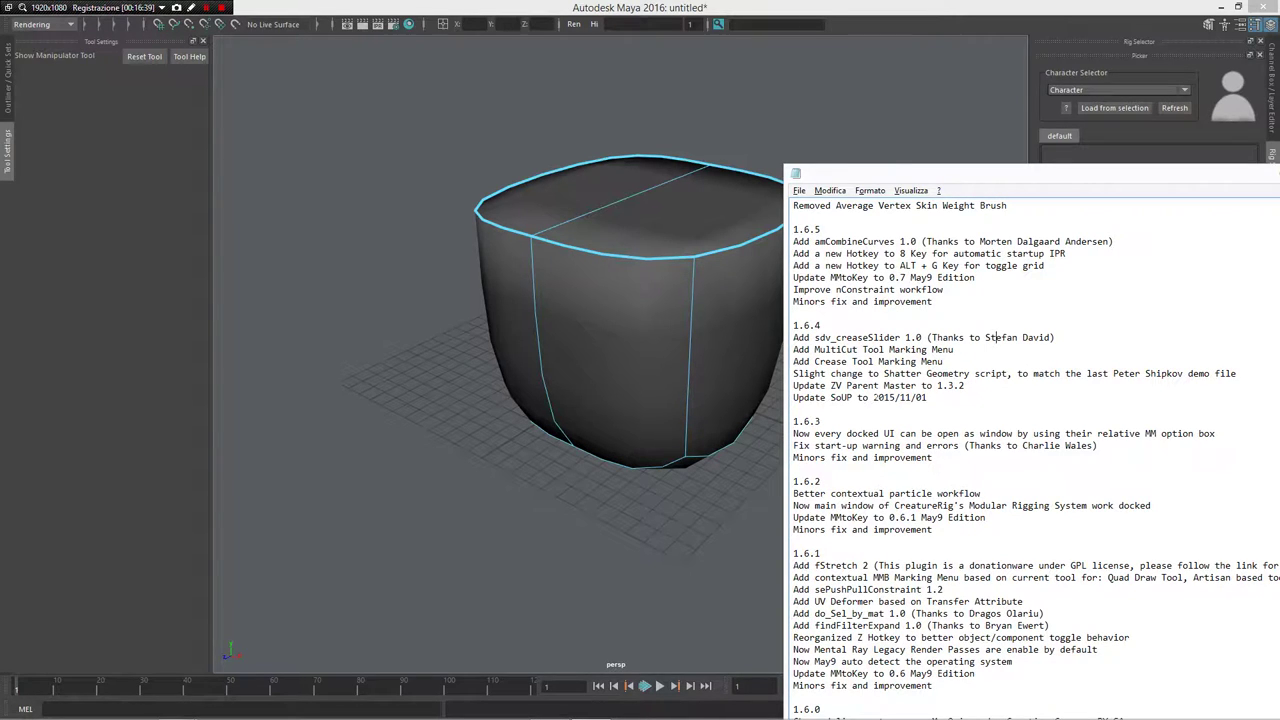
{"action": "scroll", "coordinate": [987, 265], "scroll_direction": "down", "scroll_amount": 2}
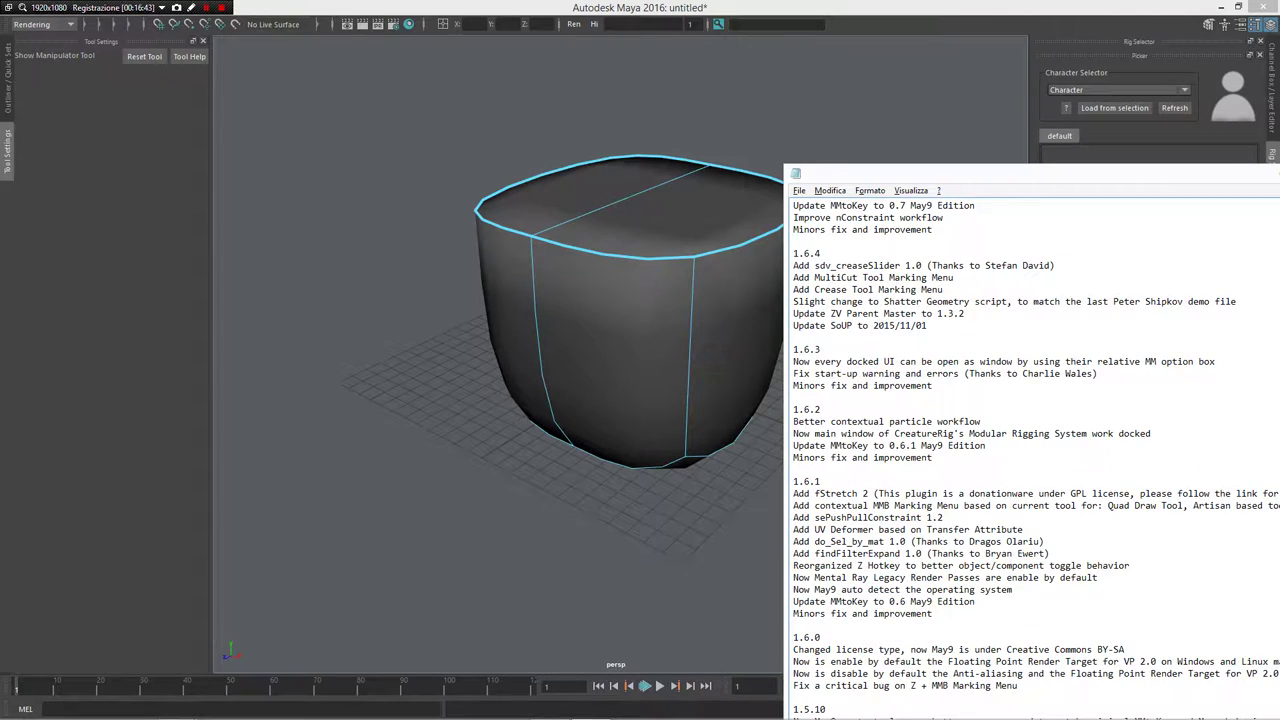
{"action": "left_click", "coordinate": [748, 326]}
{"action": "right_click_drag", "start_coordinate": [695, 325], "coordinate": [775, 283]}
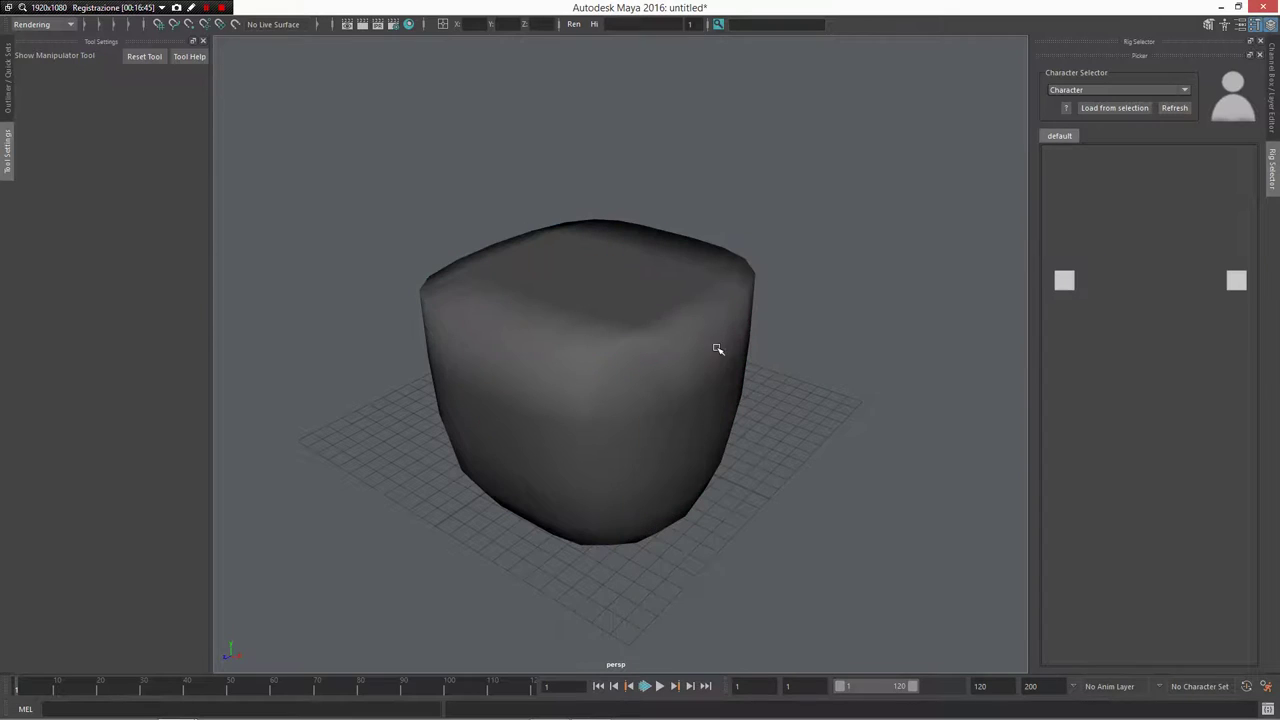
{"action": "left_click", "coordinate": [717, 350]}
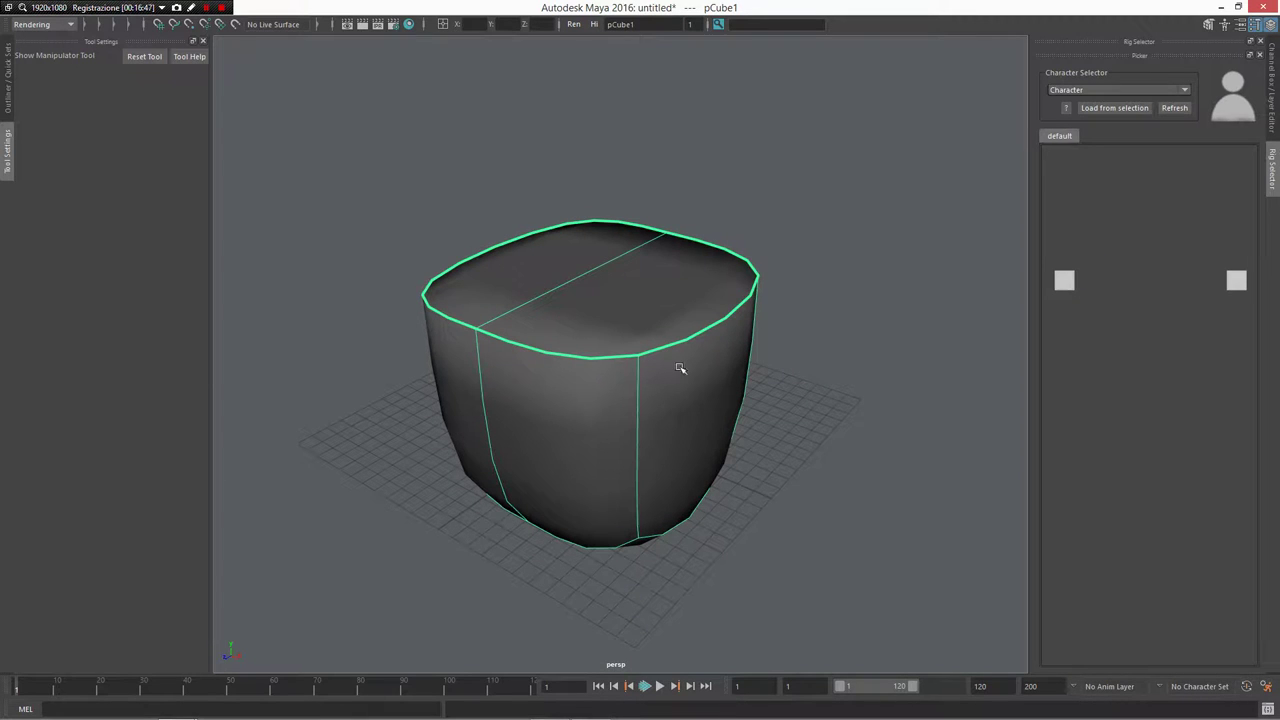
{"action": "right_click", "coordinate": [679, 365], "text": "shift"}
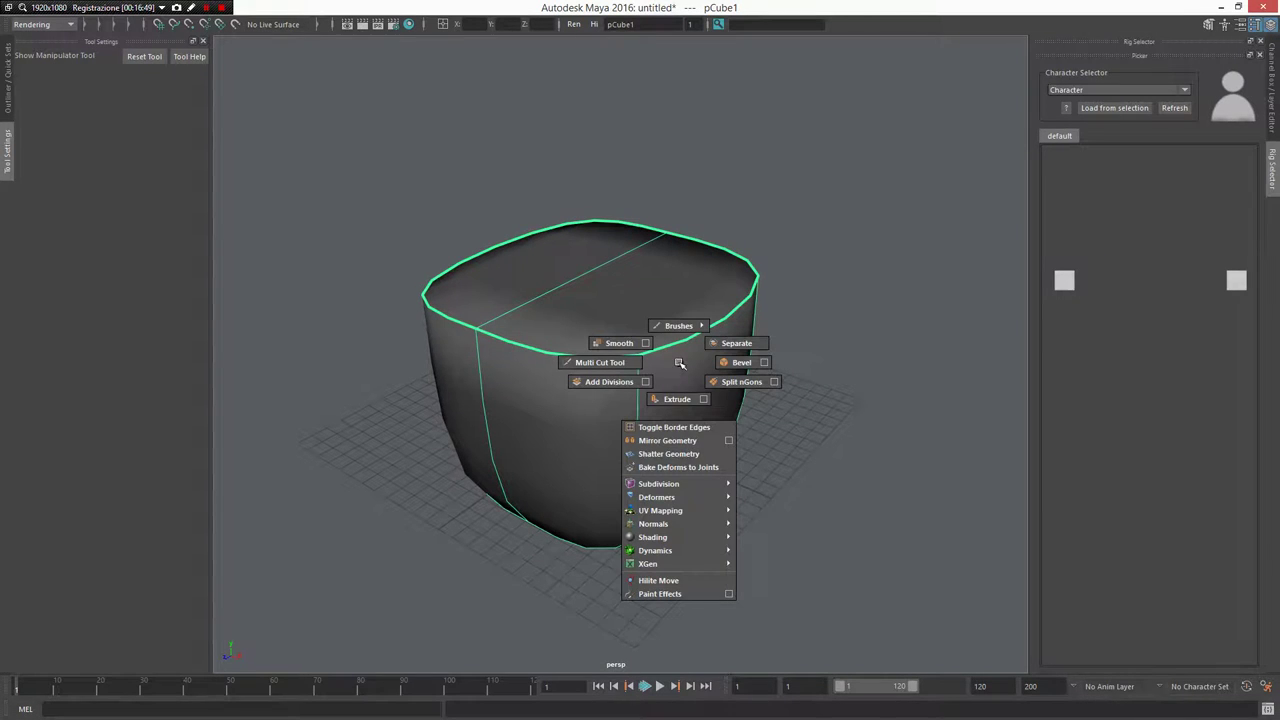
{"action": "left_click", "coordinate": [680, 453]}
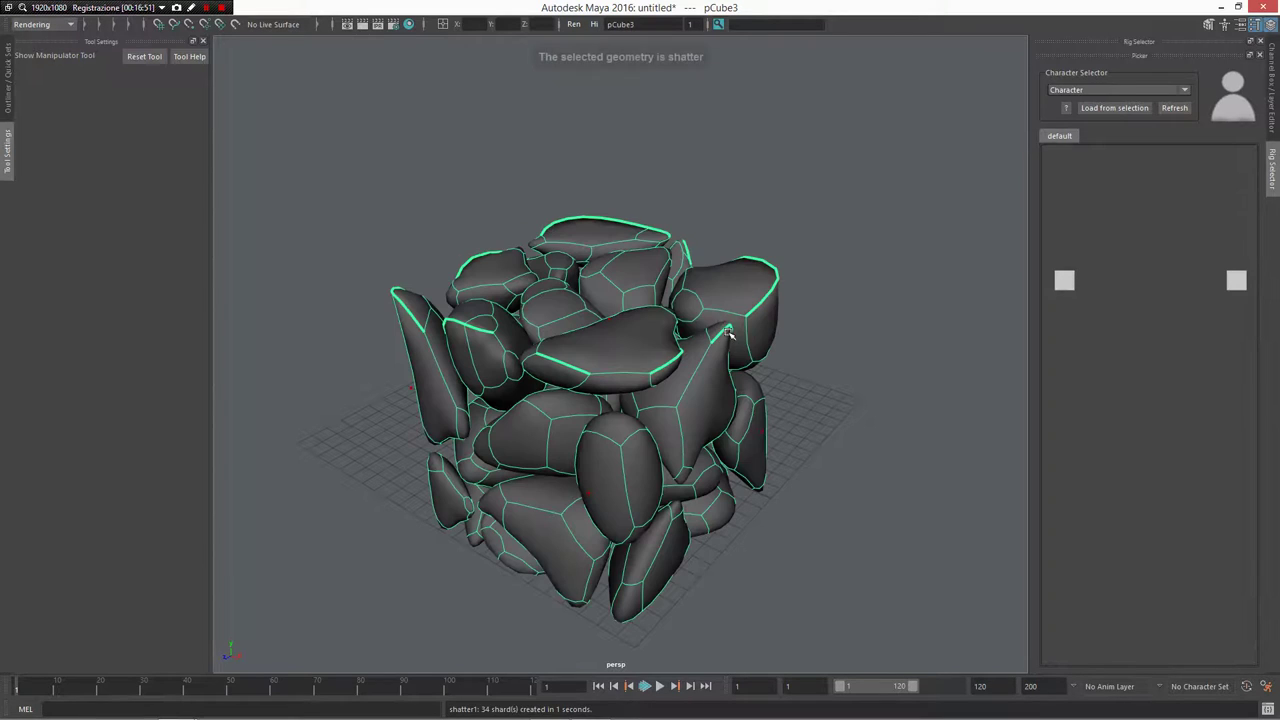
{"action": "key", "text": "1"}
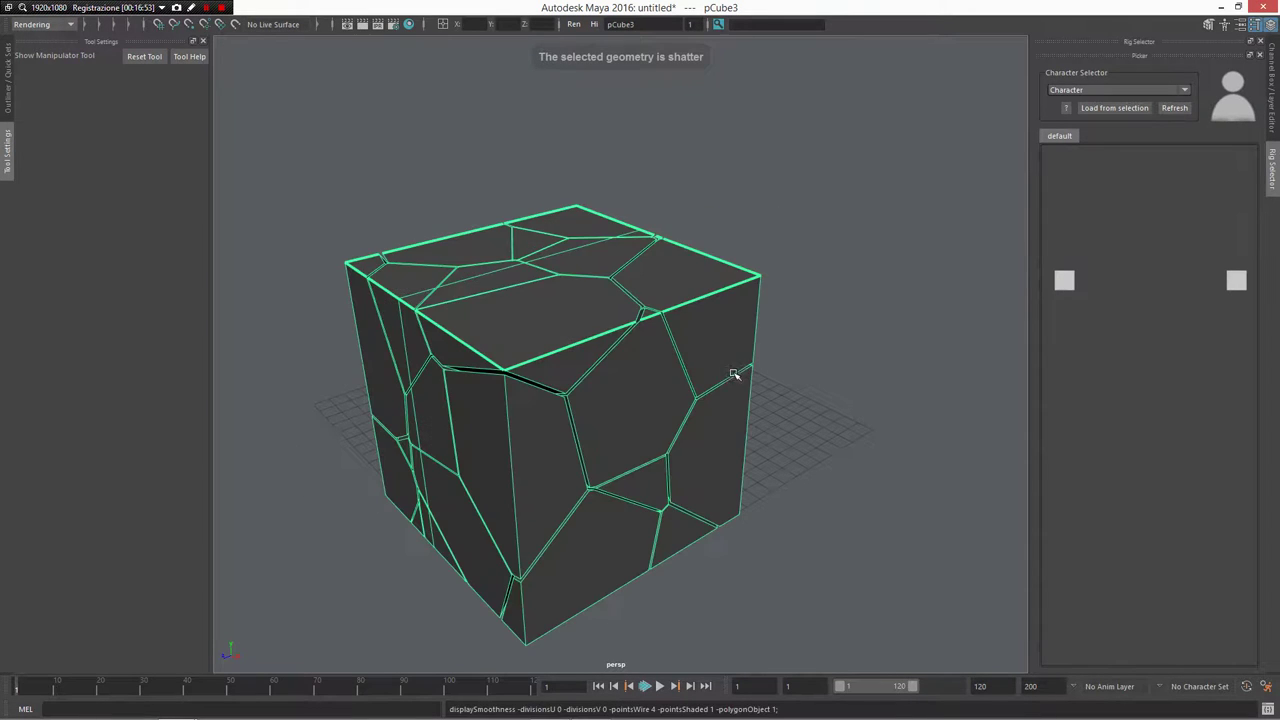
{"action": "left_click_drag", "start_coordinate": [777, 346], "coordinate": [699, 301], "text": "alt"}
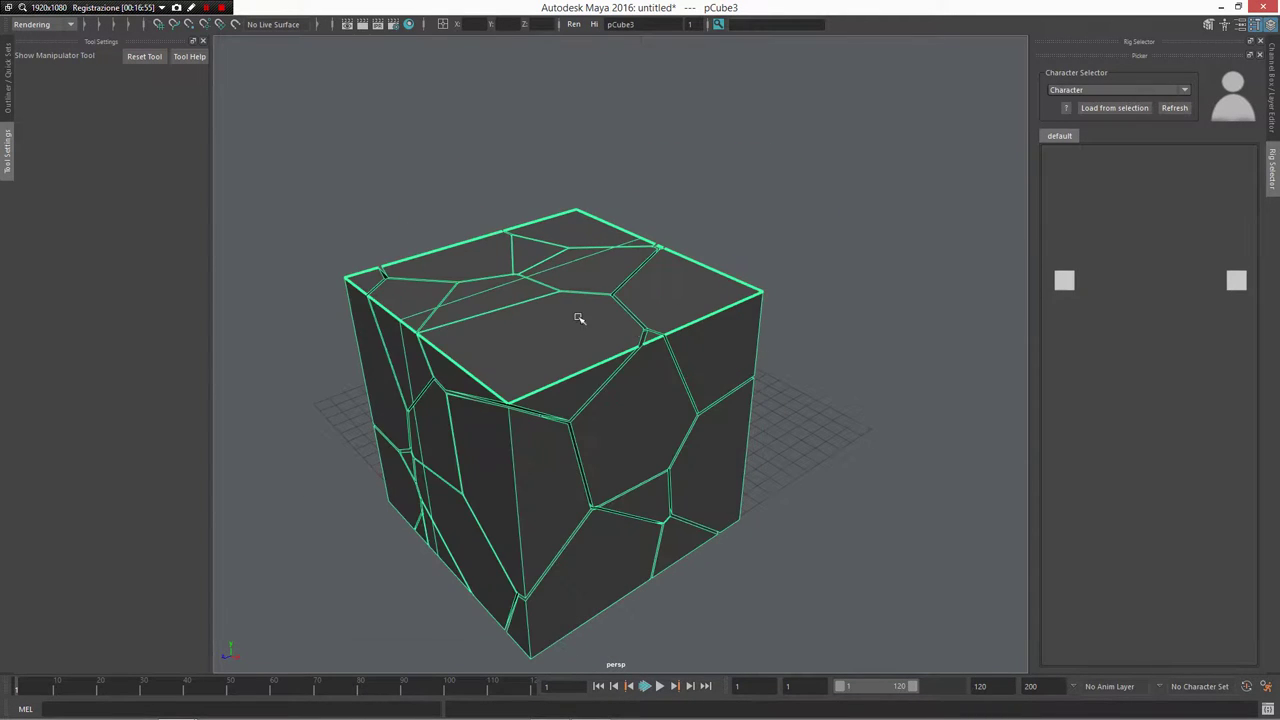
Check the 1.6.3 release notes, collapse the Rig Selector panel and return to the Select Tool with the shards deselected.
{"action": "key", "text": "alt+Tab"}
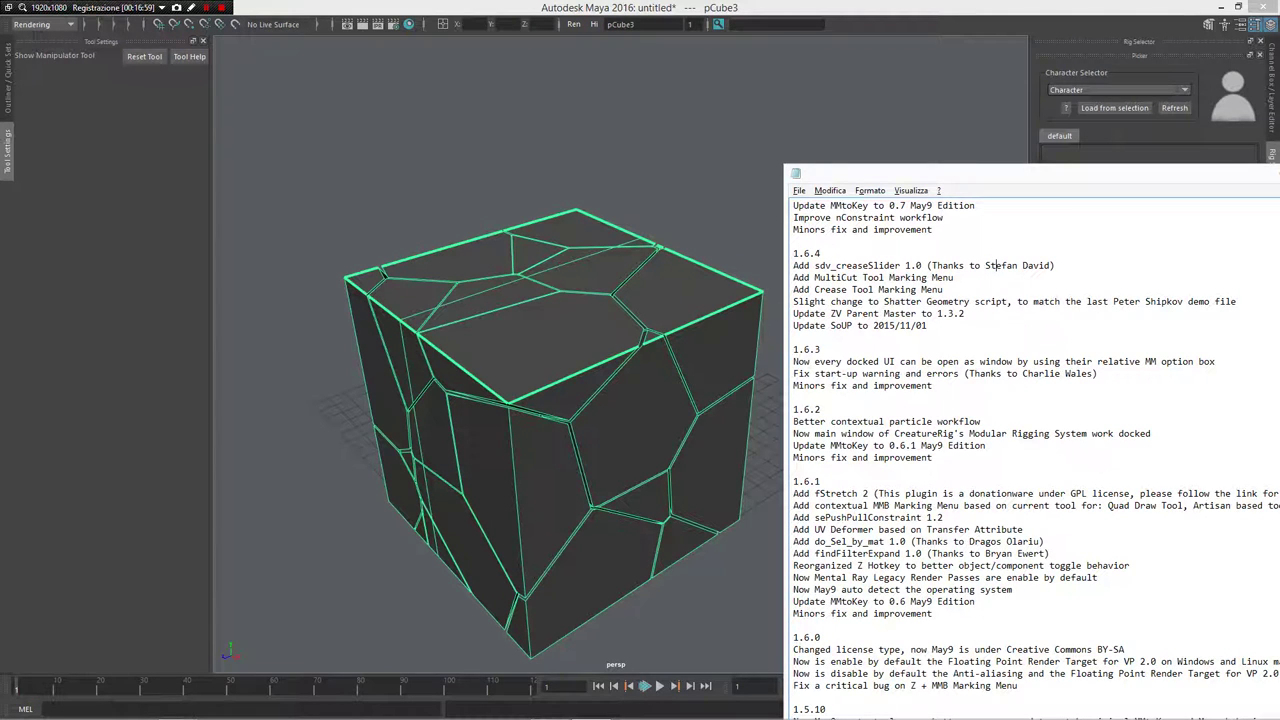
{"action": "scroll", "coordinate": [989, 265], "scroll_direction": "down", "scroll_amount": 1}
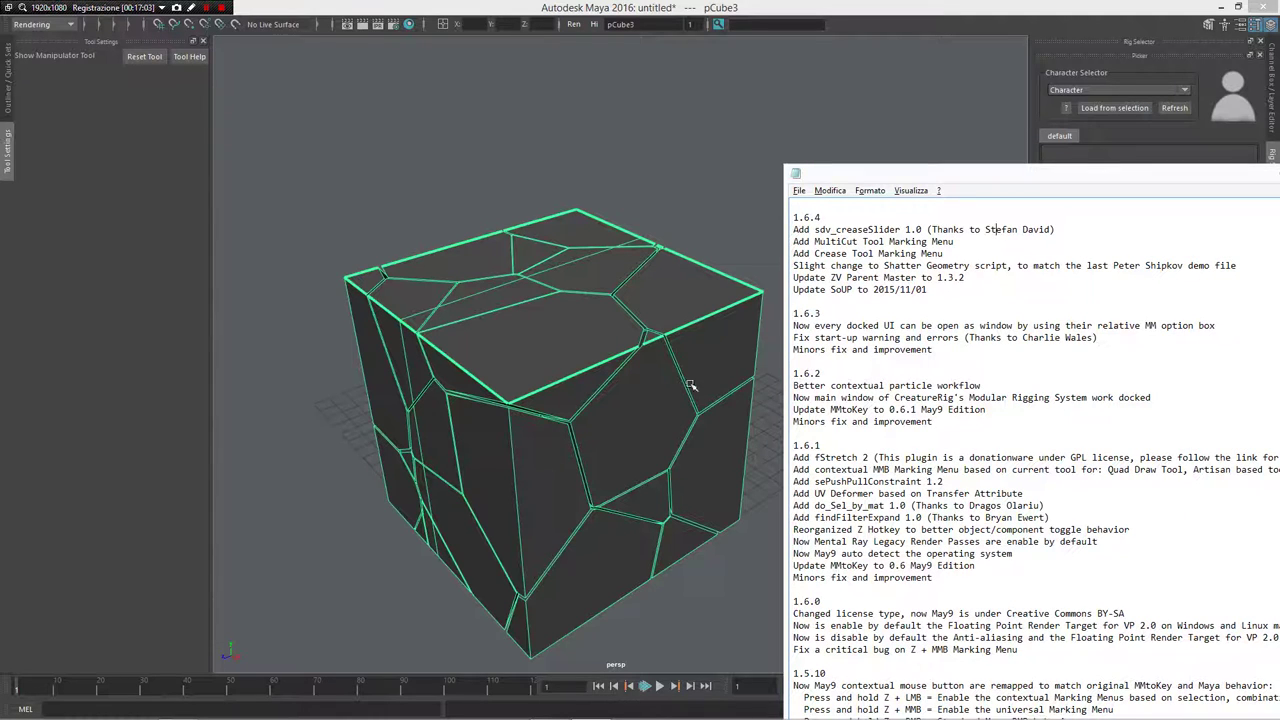
{"action": "left_click", "coordinate": [733, 273]}
{"action": "left_click", "coordinate": [1273, 170]}
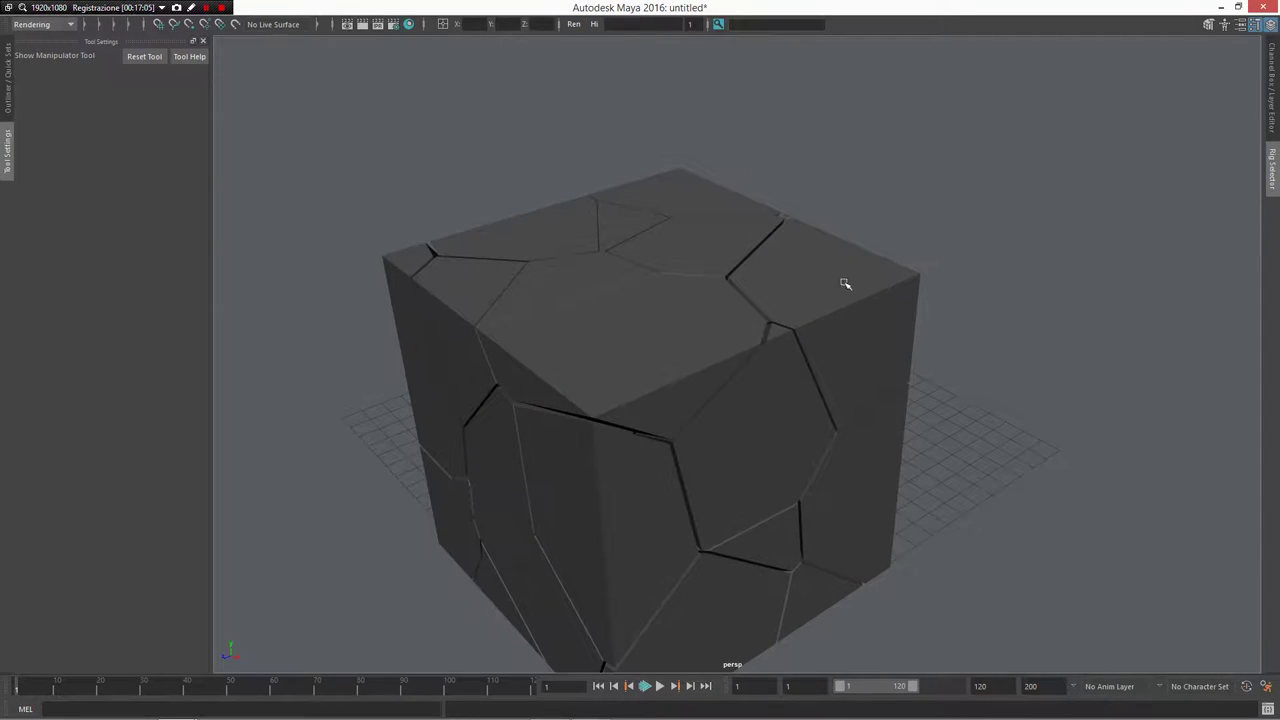
{"action": "left_click", "coordinate": [842, 331]}
{"action": "left_click", "coordinate": [949, 309]}
{"action": "key", "text": "q"}
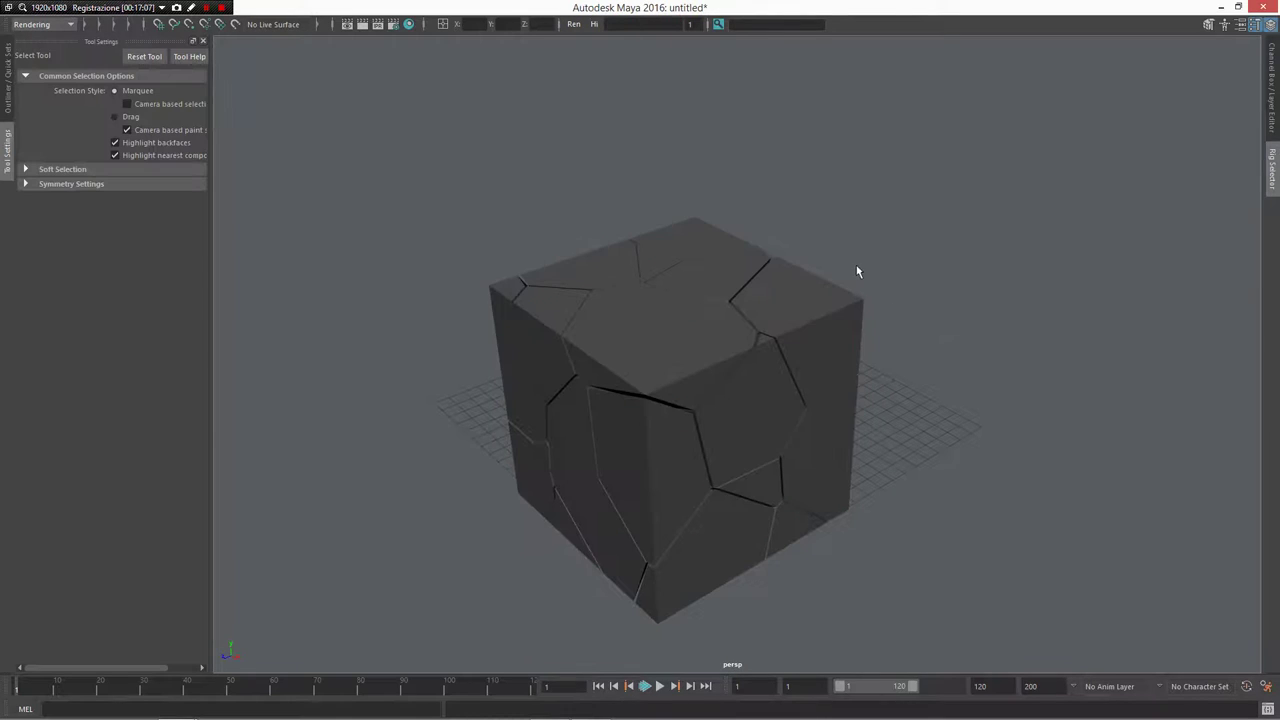
Open the Set Driven Key editor docked beside the viewport and look through the main window menus in the hotbox.
{"action": "right_click", "coordinate": [856, 268]}
{"action": "right_click_drag", "start_coordinate": [856, 268], "coordinate": [689, 239]}
{"action": "left_click", "coordinate": [6, 236]}
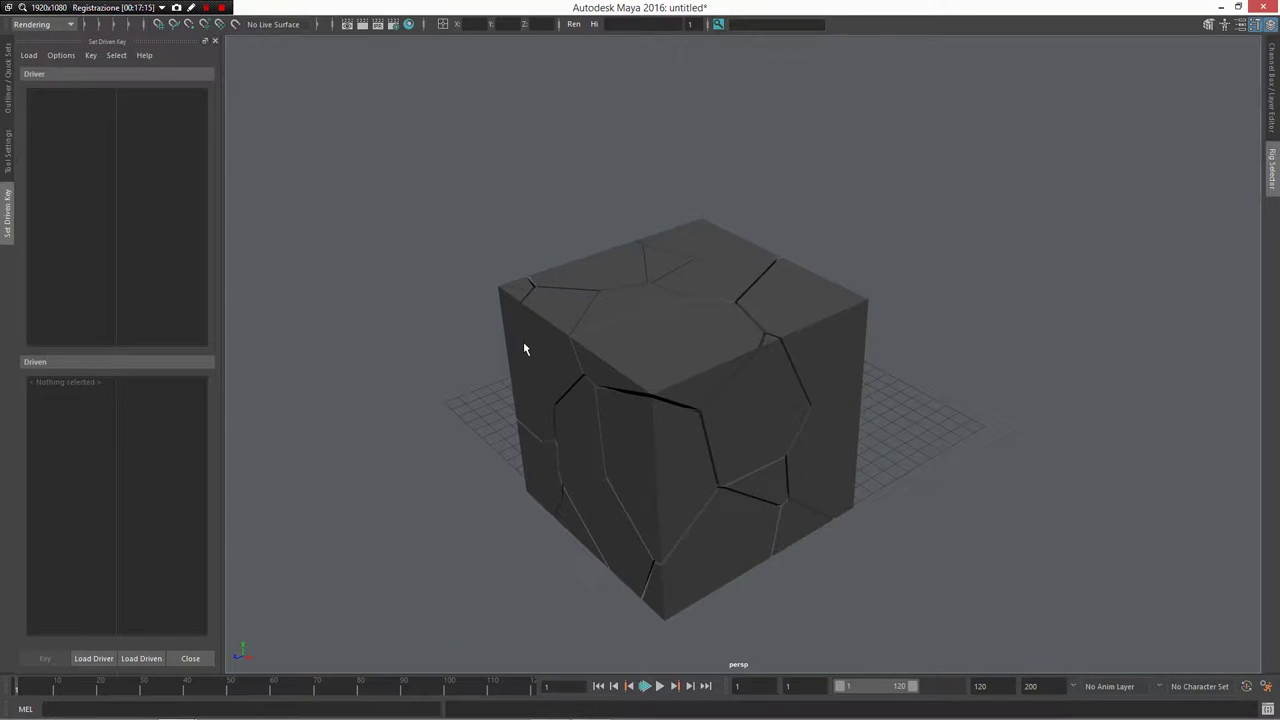
{"action": "key", "text": "space"}
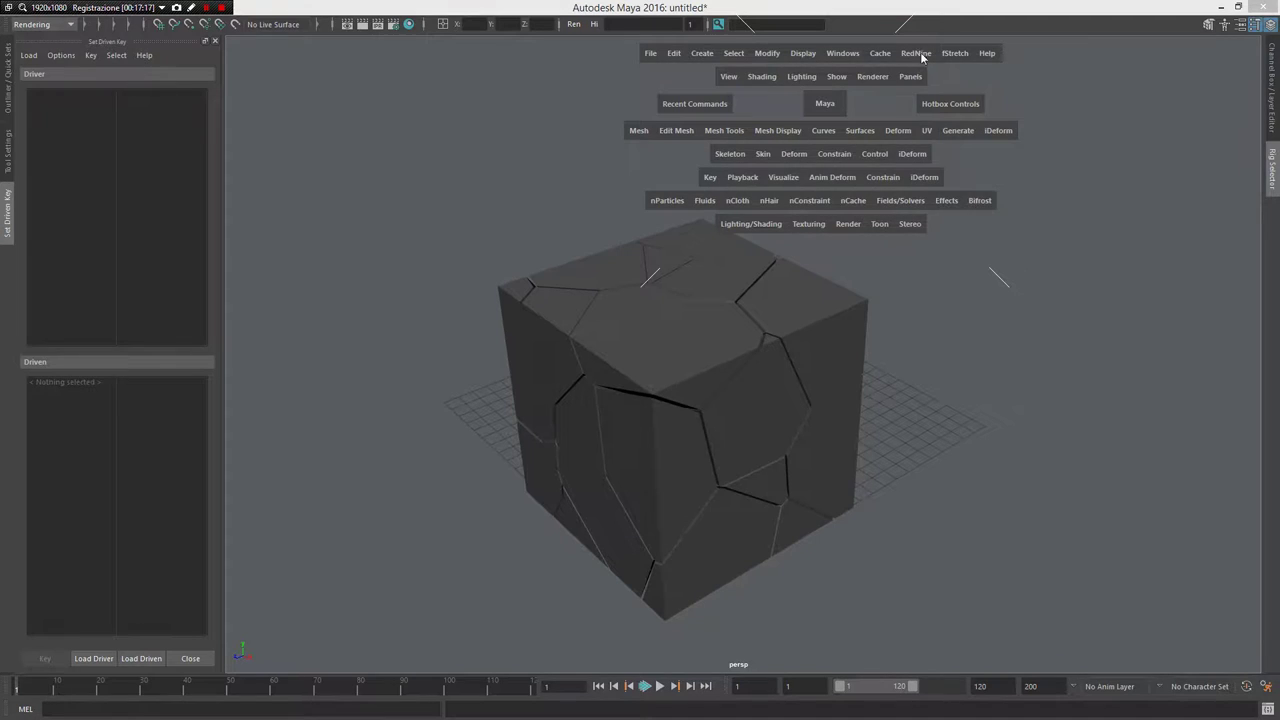
{"action": "left_click", "coordinate": [845, 54]}
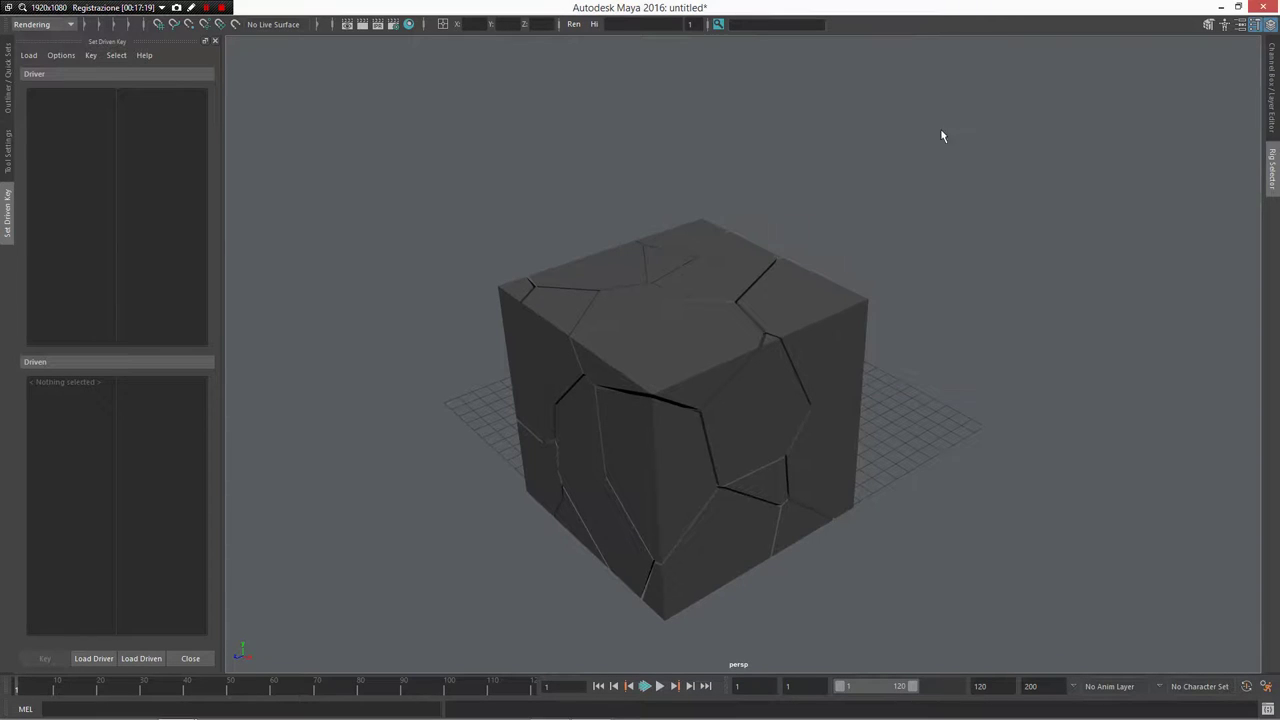
Reopen Set Driven Key as a floating window through its option box and move it aside.
{"action": "right_click", "coordinate": [1000, 220]}
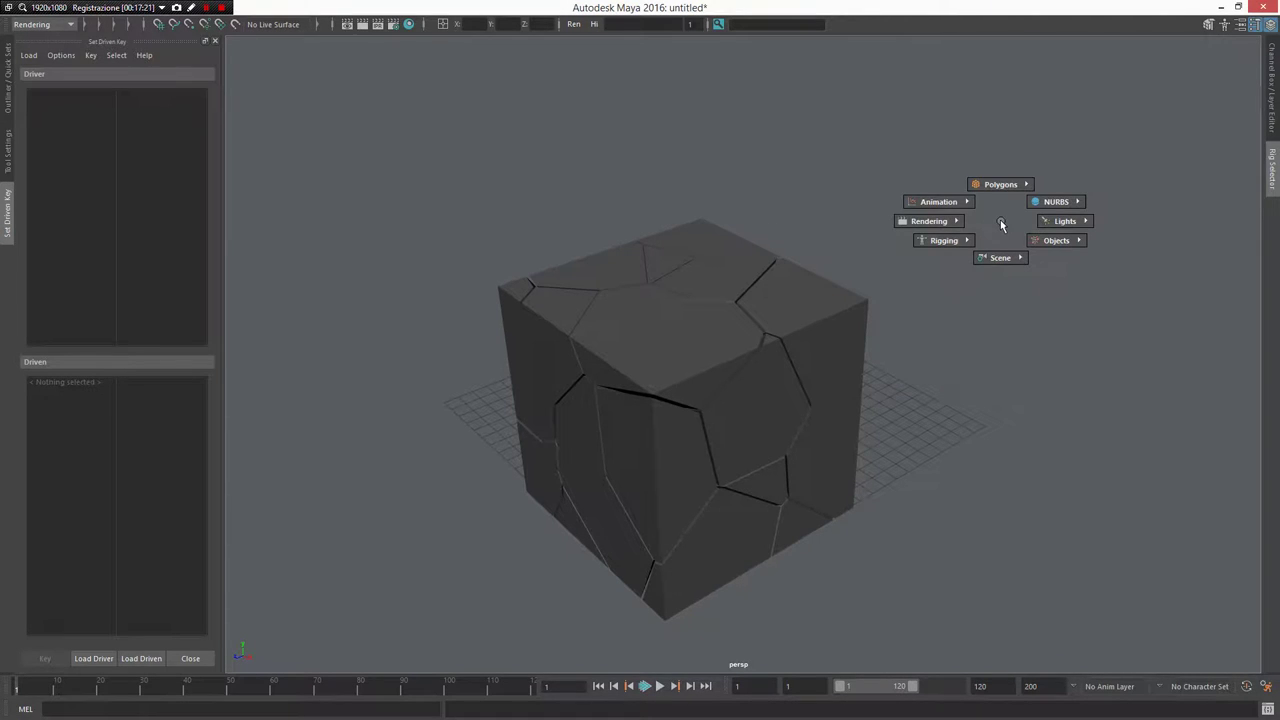
{"action": "right_click_drag", "start_coordinate": [914, 268], "coordinate": [803, 195]}
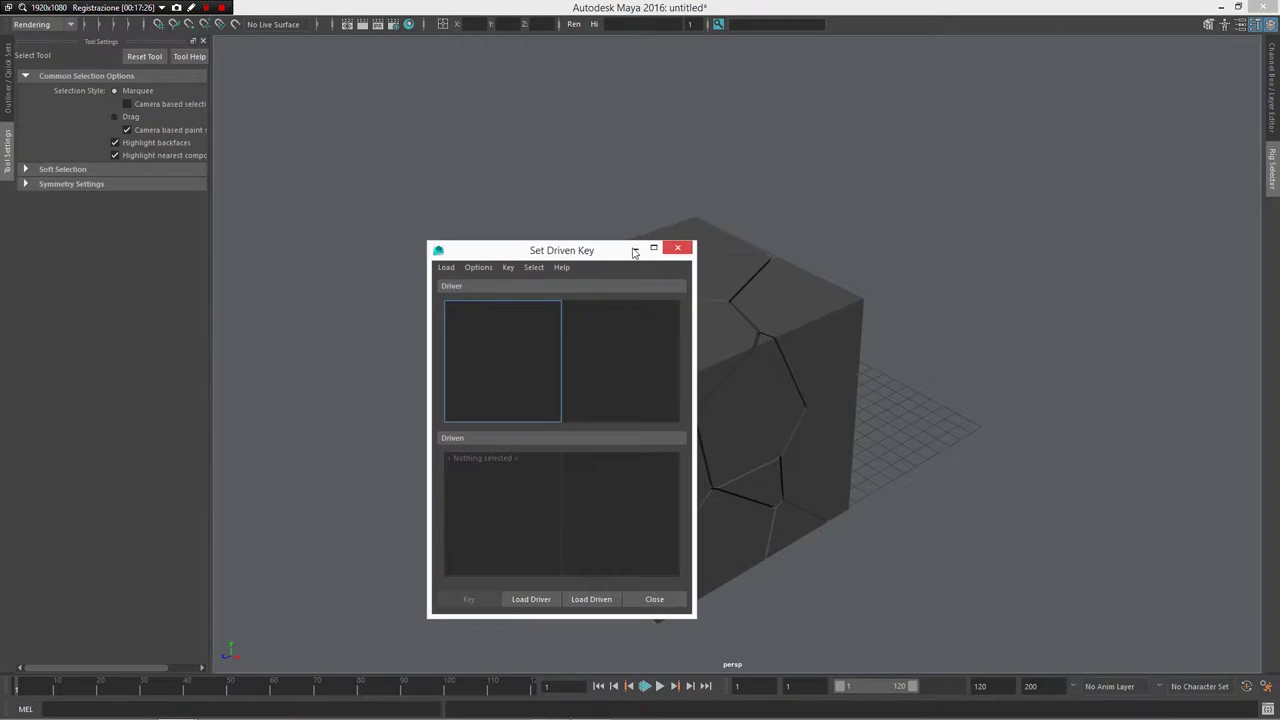
{"action": "left_click_drag", "start_coordinate": [601, 256], "coordinate": [543, 226]}
Review the release notes for versions 1.6.3 and 1.6.2, then close the Set Driven Key window.
{"action": "key", "text": "alt+Tab"}
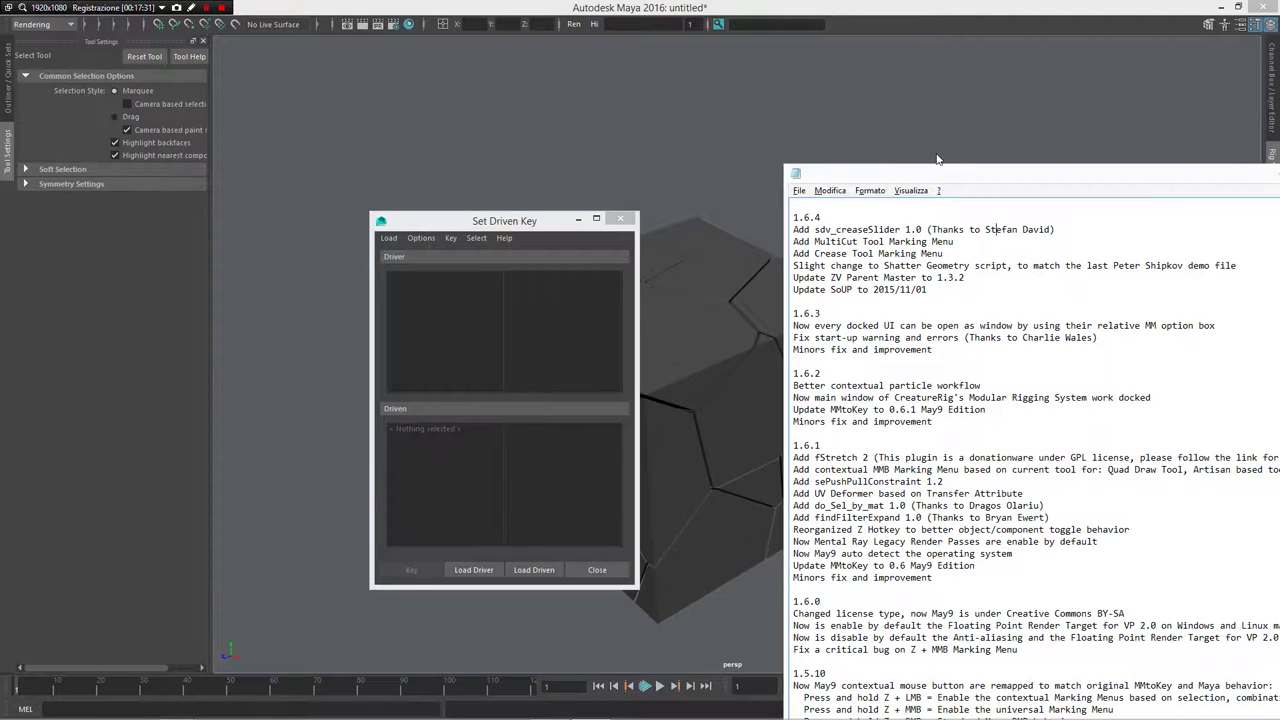
{"action": "scroll", "coordinate": [1036, 460], "scroll_direction": "down", "scroll_amount": 1}
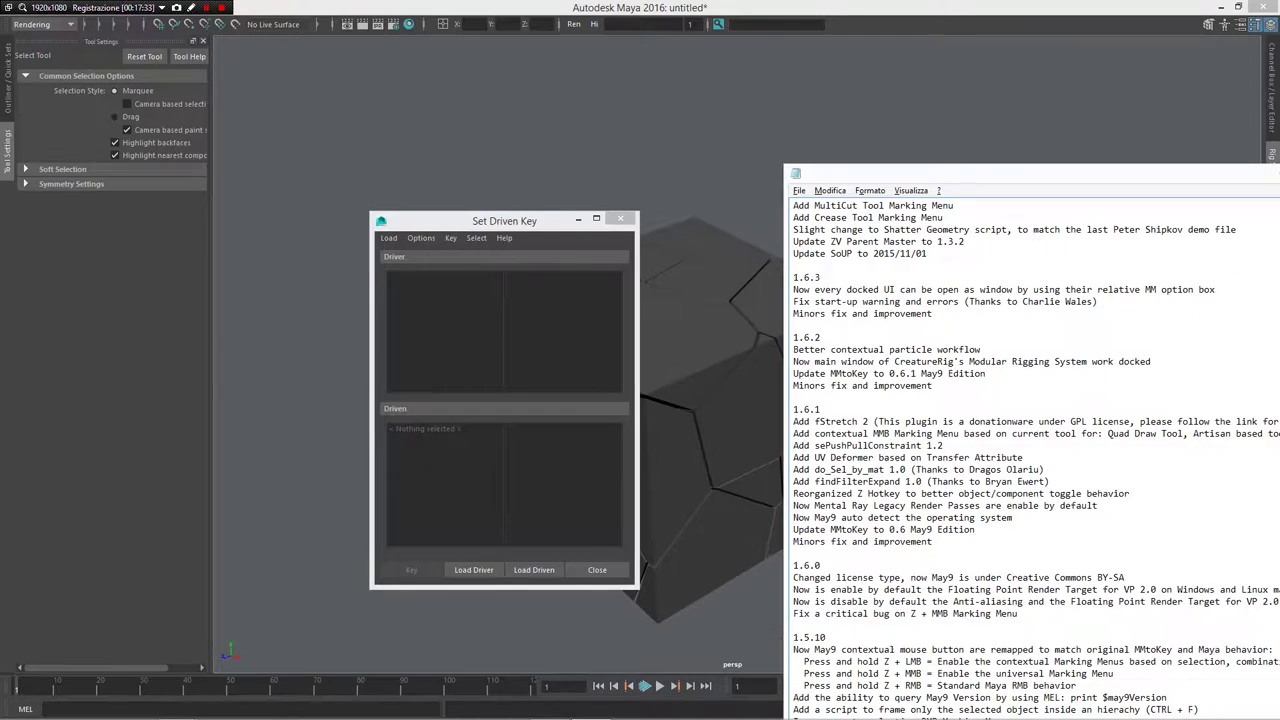
{"action": "scroll", "coordinate": [988, 229], "scroll_direction": "up", "scroll_amount": 1}
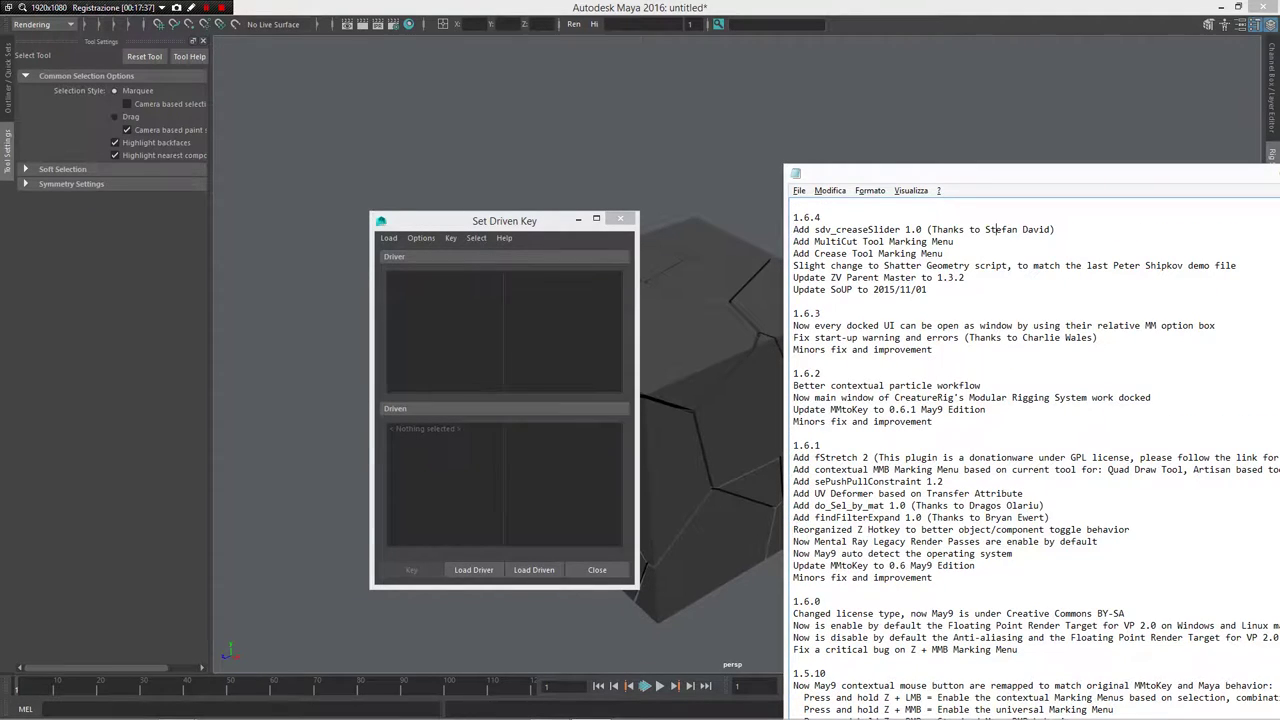
{"action": "scroll", "coordinate": [988, 229], "scroll_direction": "down", "scroll_amount": 1}
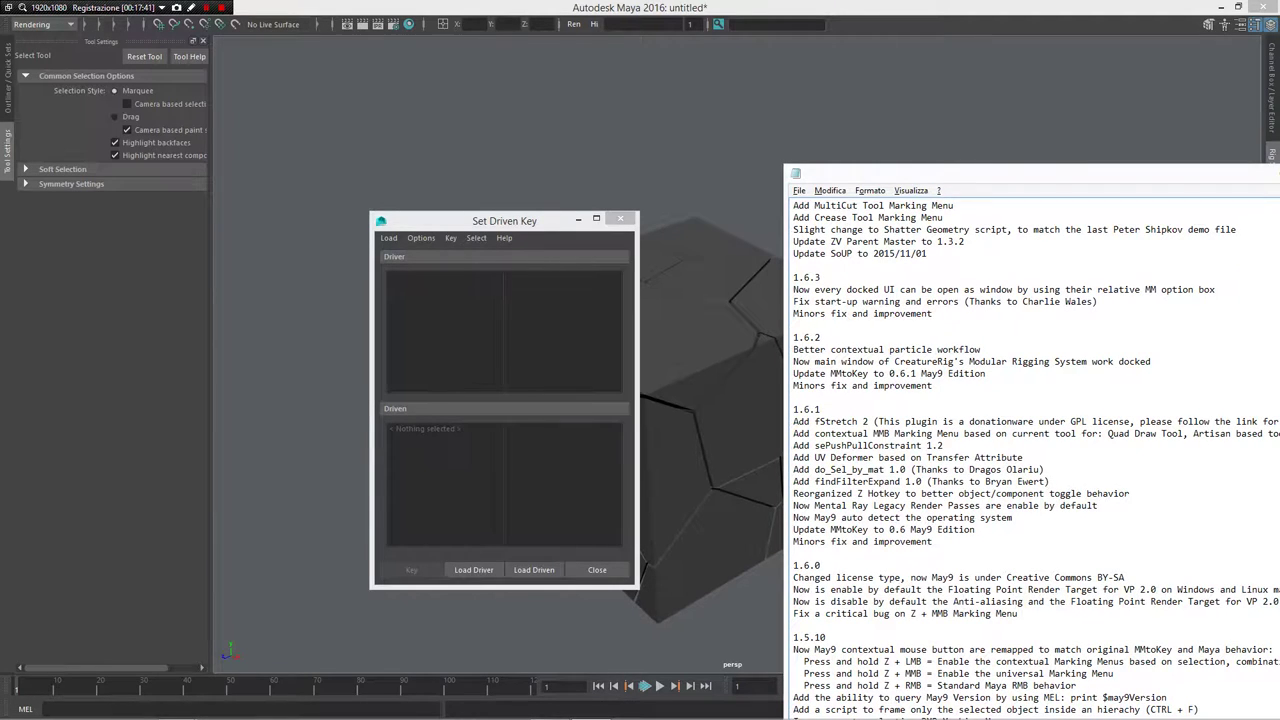
{"action": "scroll", "coordinate": [988, 229], "scroll_direction": "down", "scroll_amount": 1}
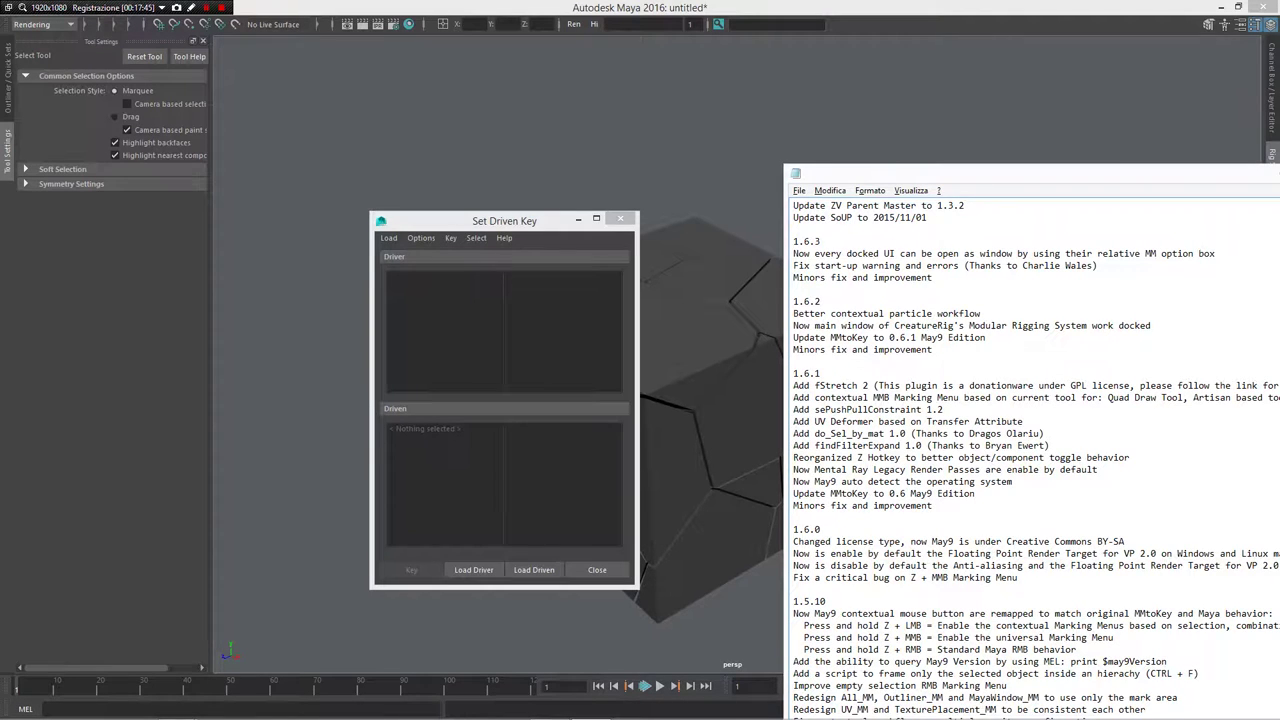
{"action": "scroll", "coordinate": [988, 229], "scroll_direction": "down", "scroll_amount": 1}
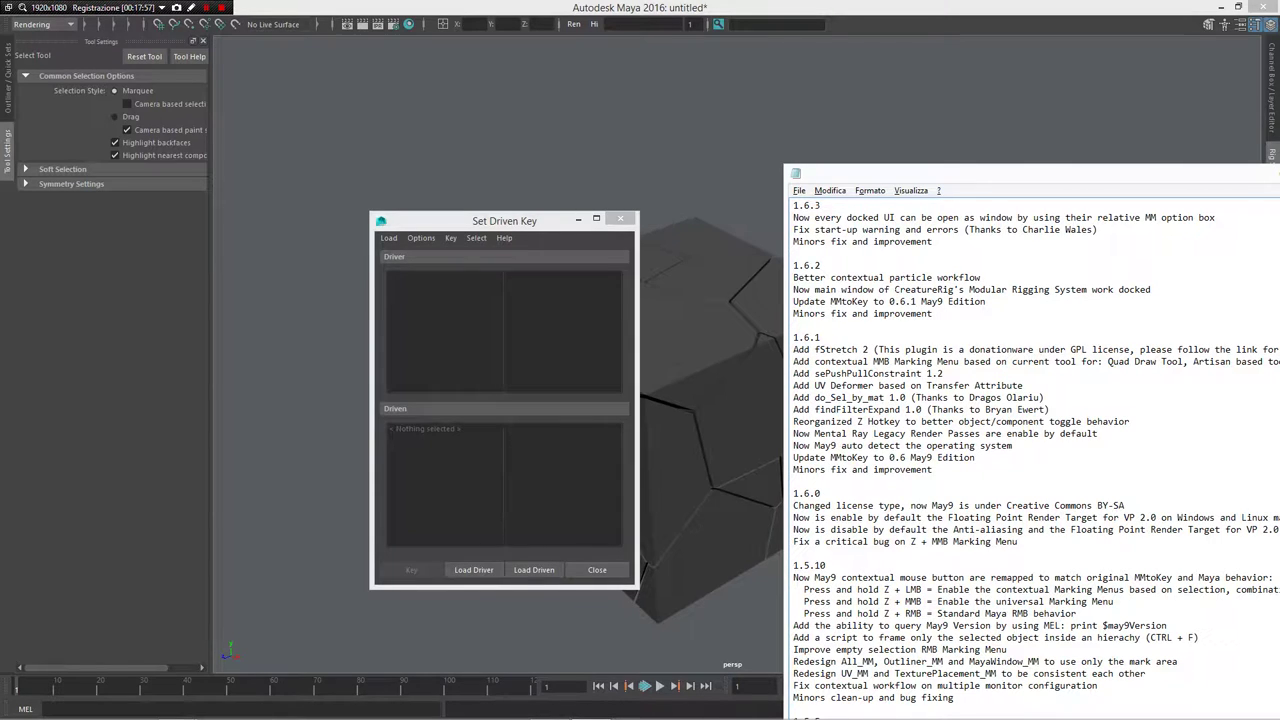
{"action": "left_click", "coordinate": [742, 177]}
{"action": "left_click", "coordinate": [620, 219]}
{"action": "key", "text": "f"}
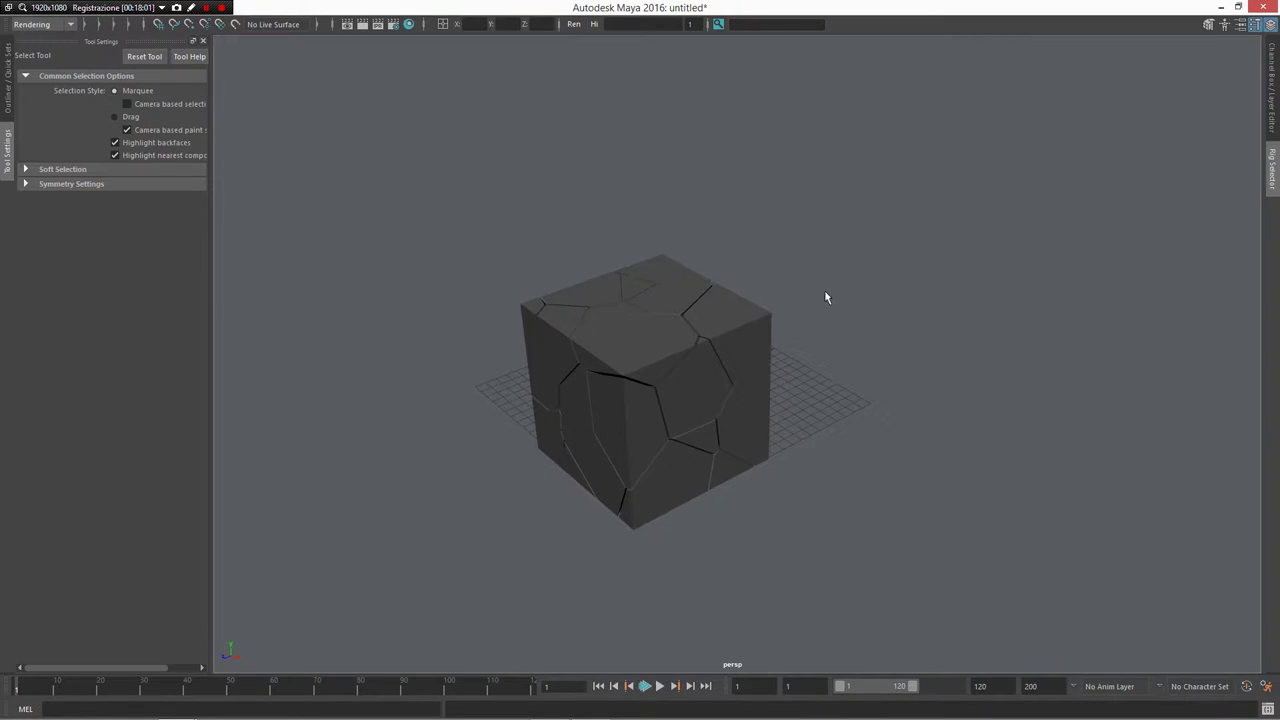
{"action": "left_click", "coordinate": [860, 306]}
{"action": "middle_click", "coordinate": [848, 302]}
{"action": "right_click", "coordinate": [869, 307]}
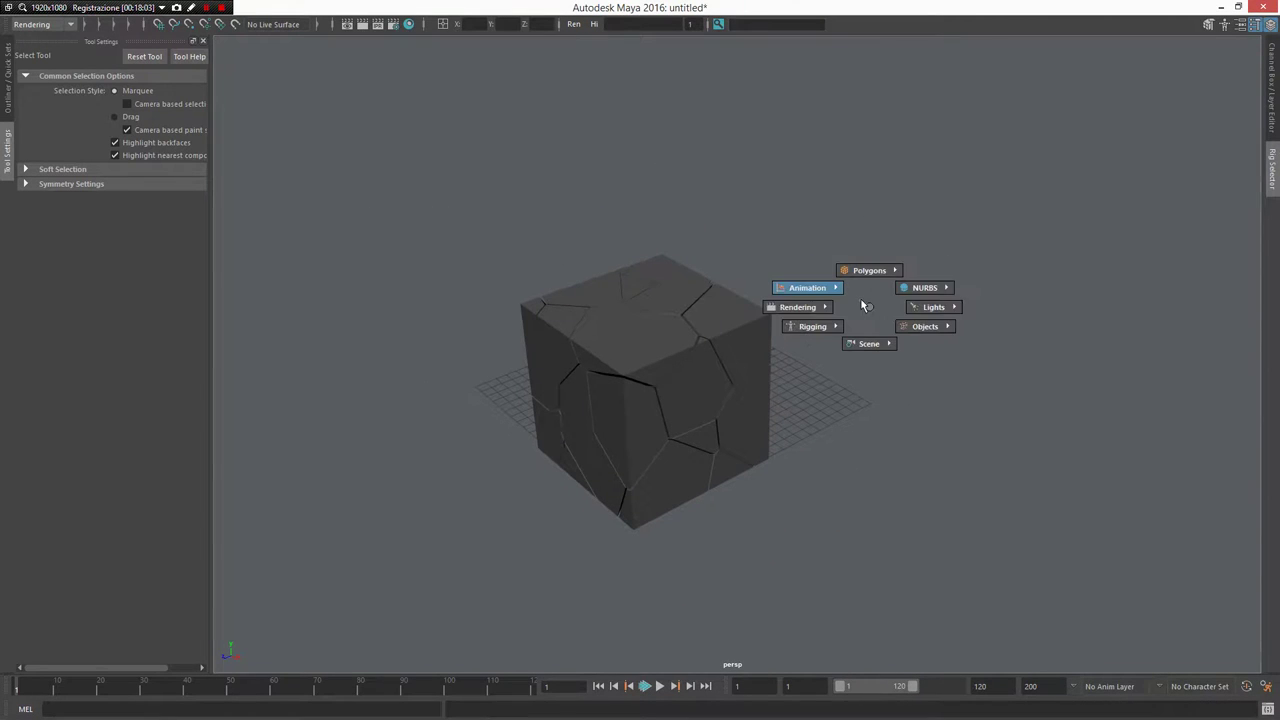
{"action": "right_click_drag", "start_coordinate": [861, 299], "coordinate": [878, 297]}
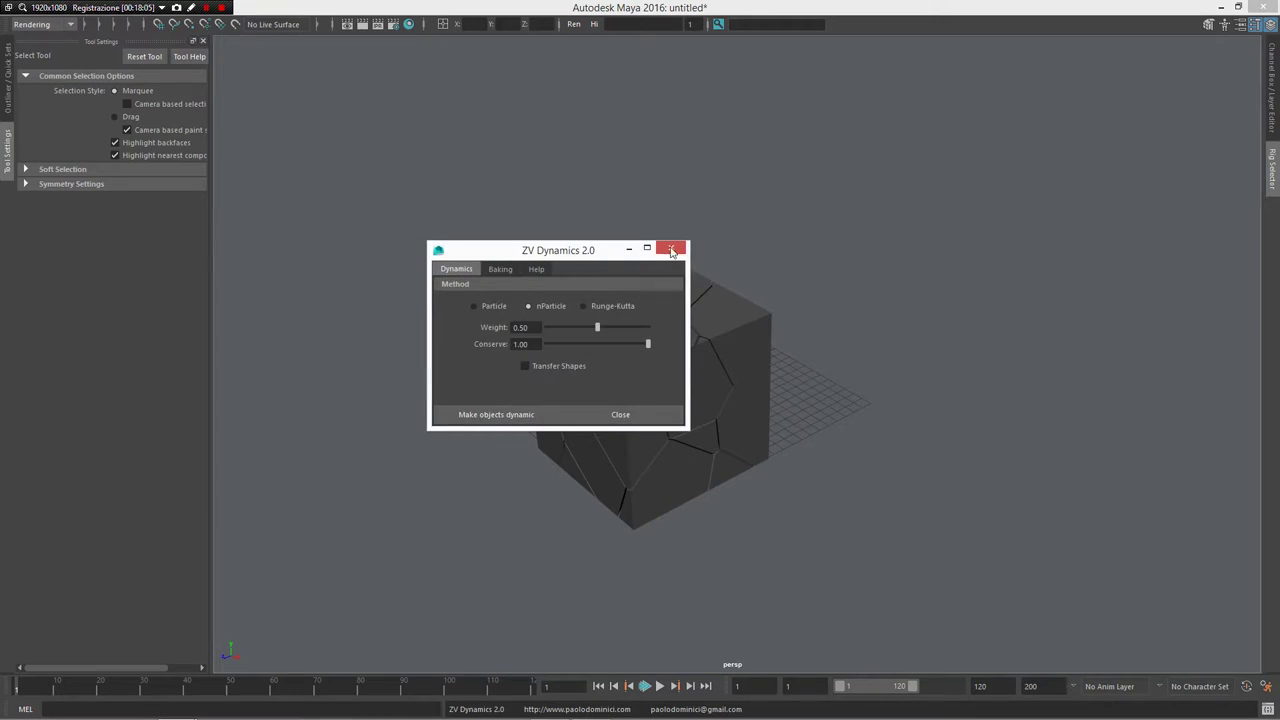
{"action": "left_click", "coordinate": [797, 309]}
Dock the Creature Rig Builder beside the viewport and show its skeleton modules.
{"action": "right_click", "coordinate": [922, 303]}
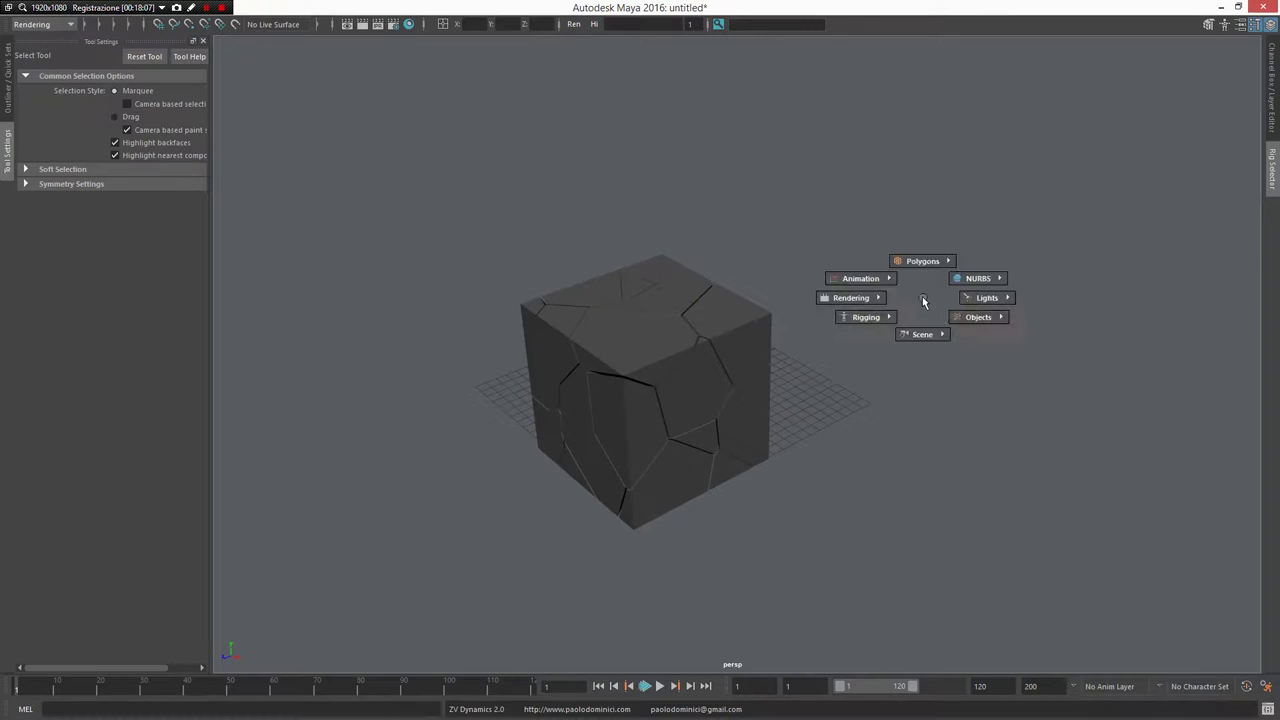
{"action": "right_click_drag", "start_coordinate": [922, 303], "coordinate": [895, 341]}
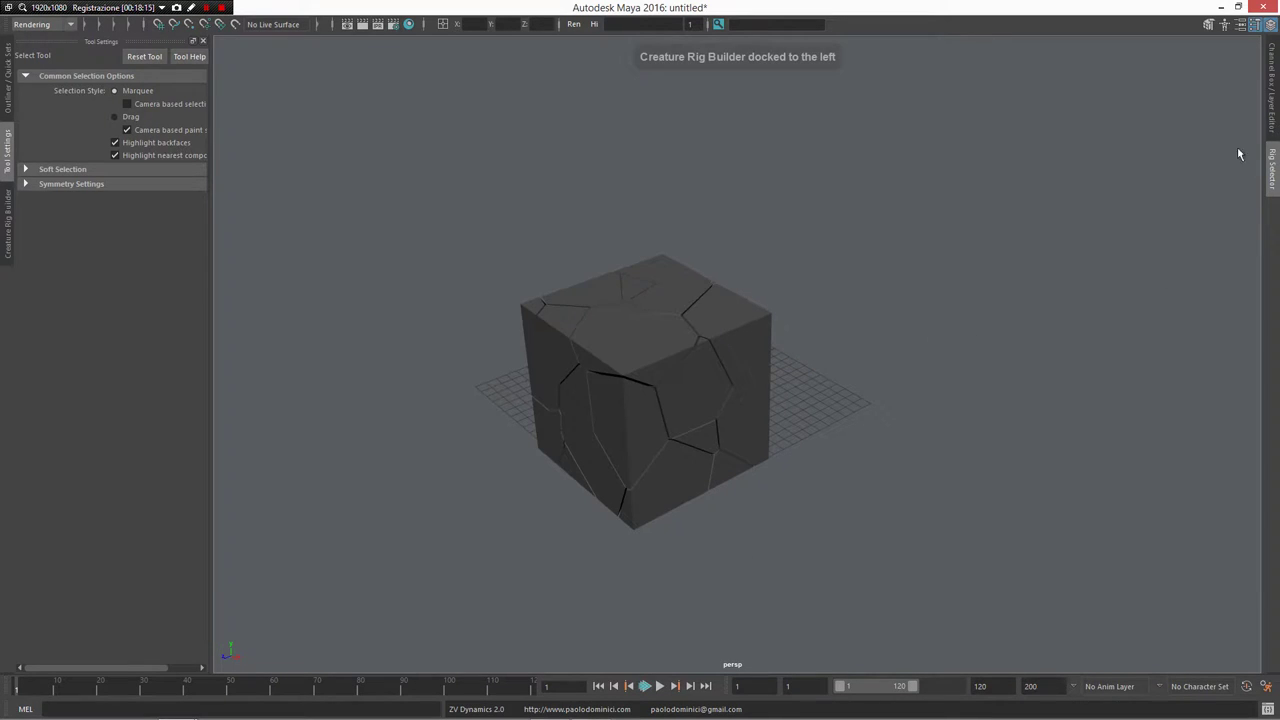
{"action": "left_click", "coordinate": [8, 238]}
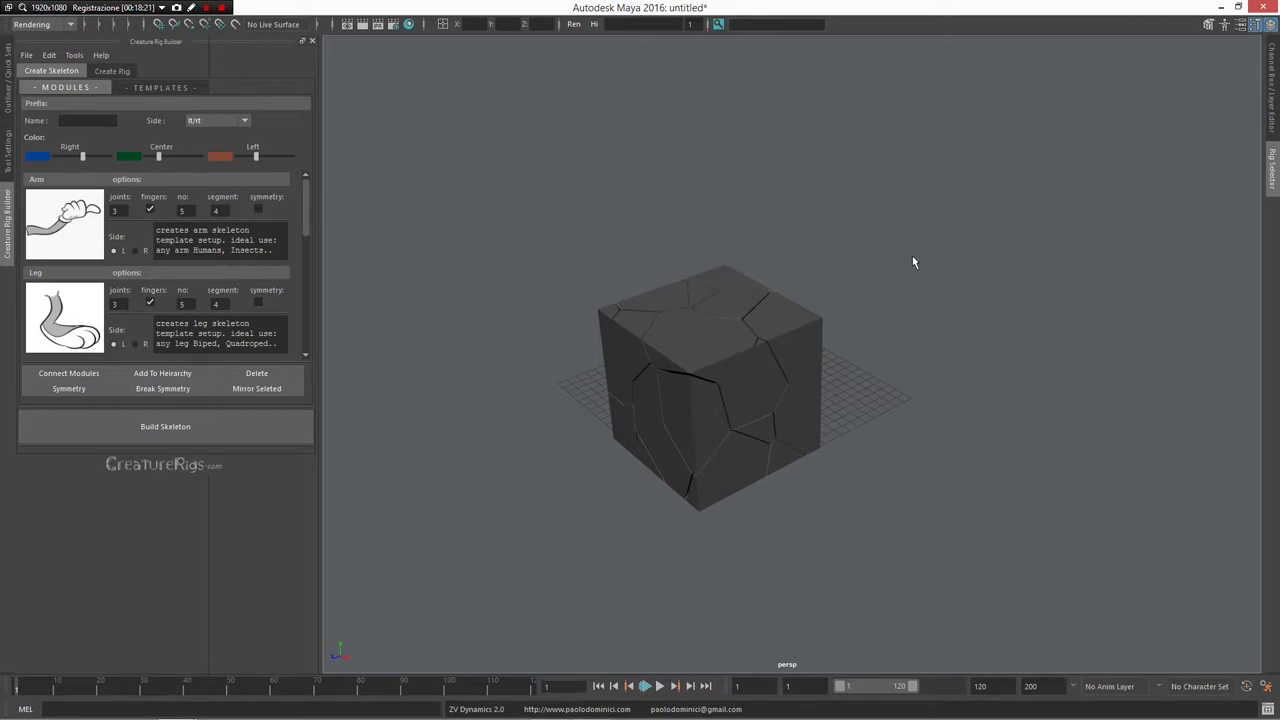
Open the creatureRigs Modules Builder as a separate window, compare it with the release notes and close it.
{"action": "right_click_drag", "start_coordinate": [933, 243], "coordinate": [1076, 288]}
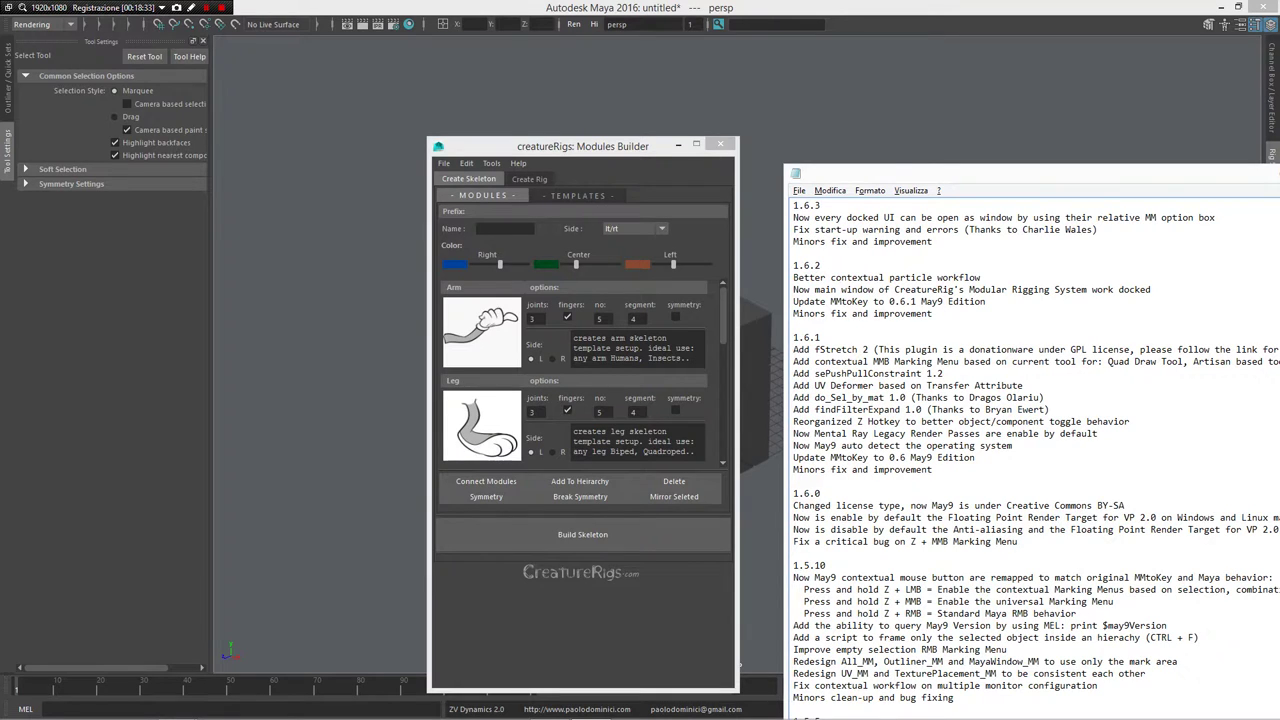
{"action": "left_click", "coordinate": [719, 157]}
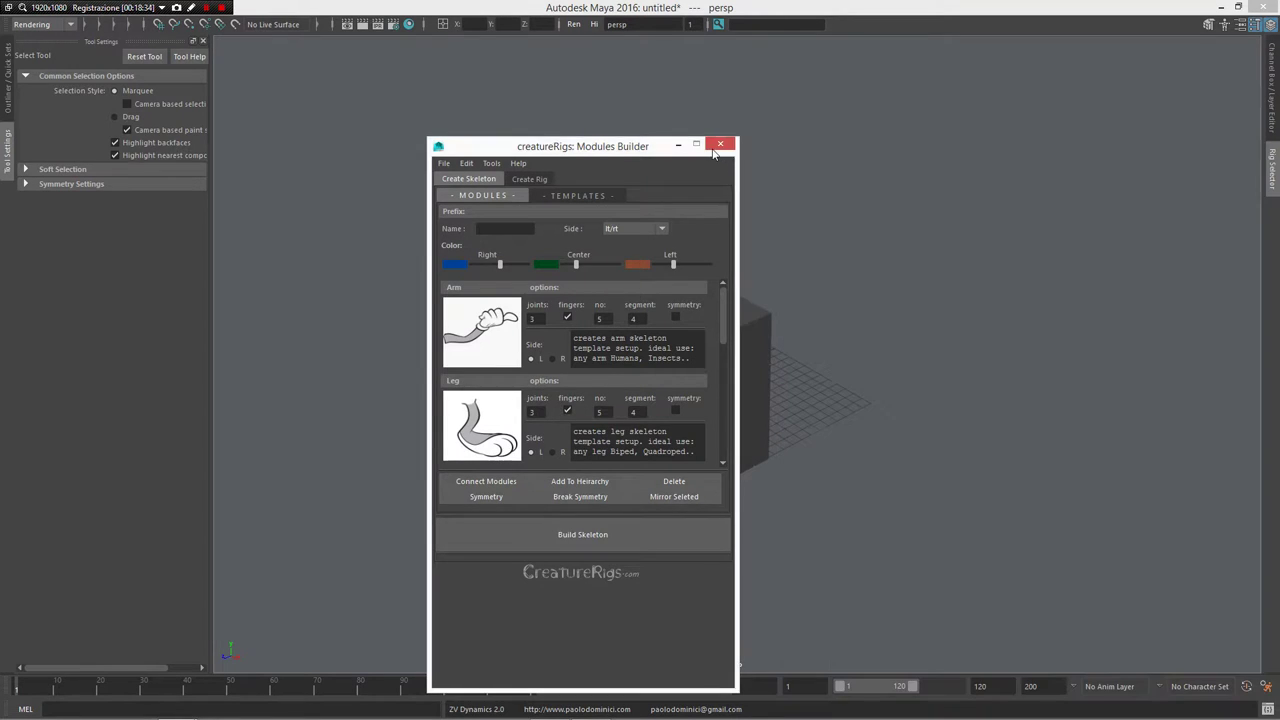
{"action": "left_click", "coordinate": [718, 145]}
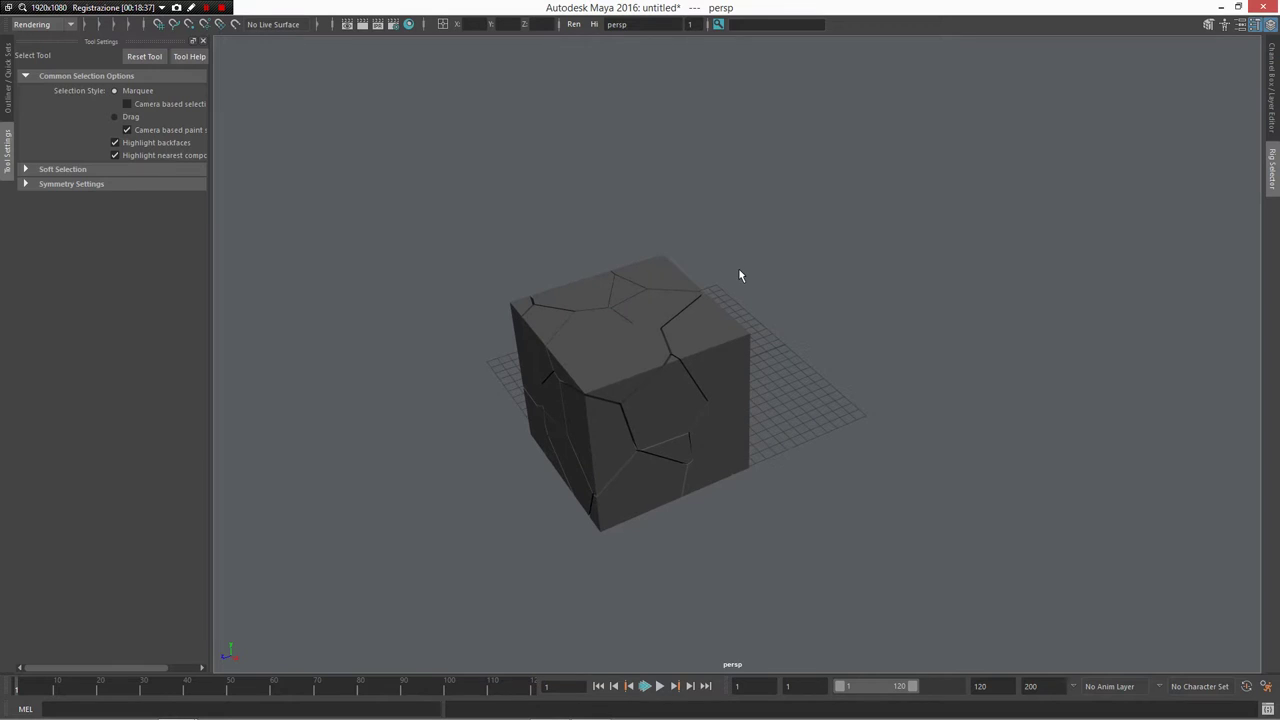